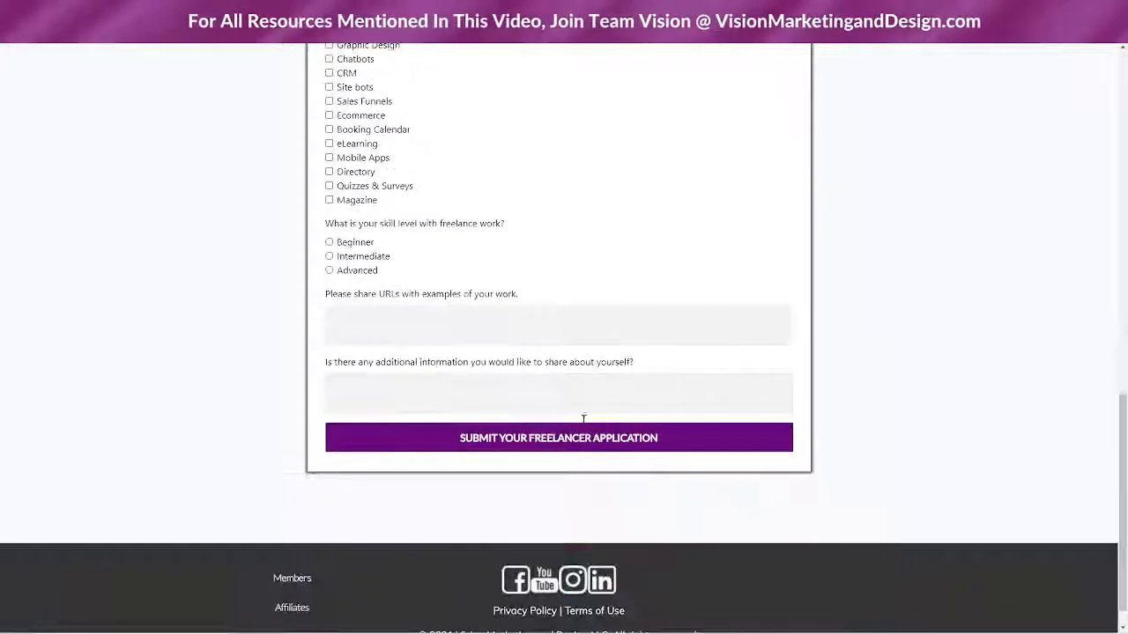
- Fill in the freelancer application with the applicant's first name, last name and email address
{"action": "scroll", "coordinate": [928, 338], "scroll_direction": "up", "scroll_amount": 2}
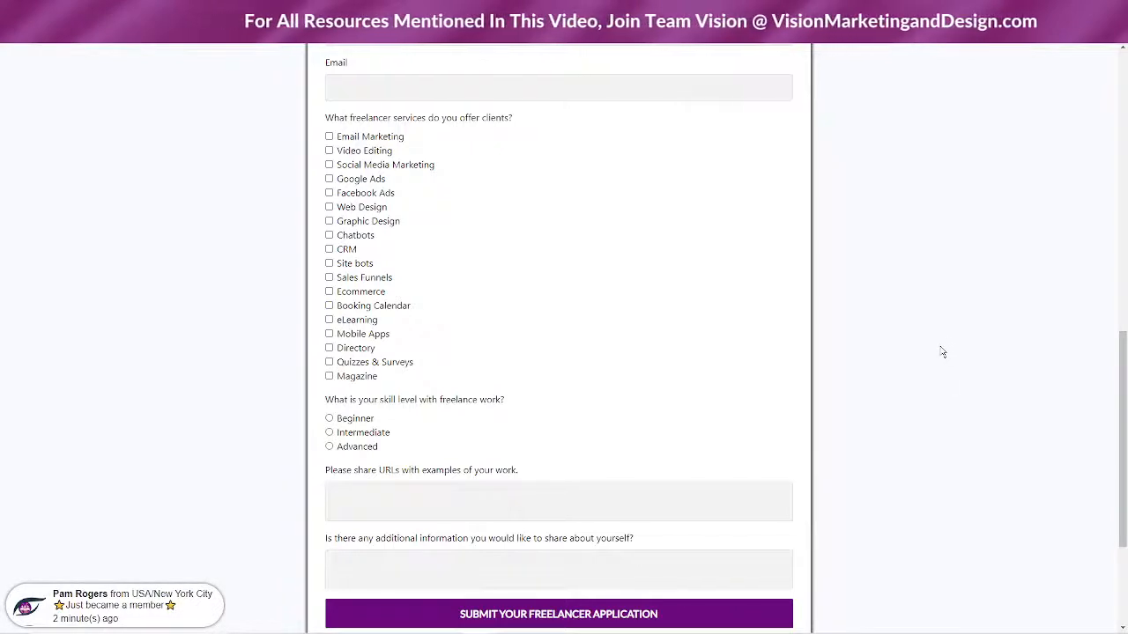
{"action": "scroll", "coordinate": [939, 347], "scroll_direction": "up", "scroll_amount": 1}
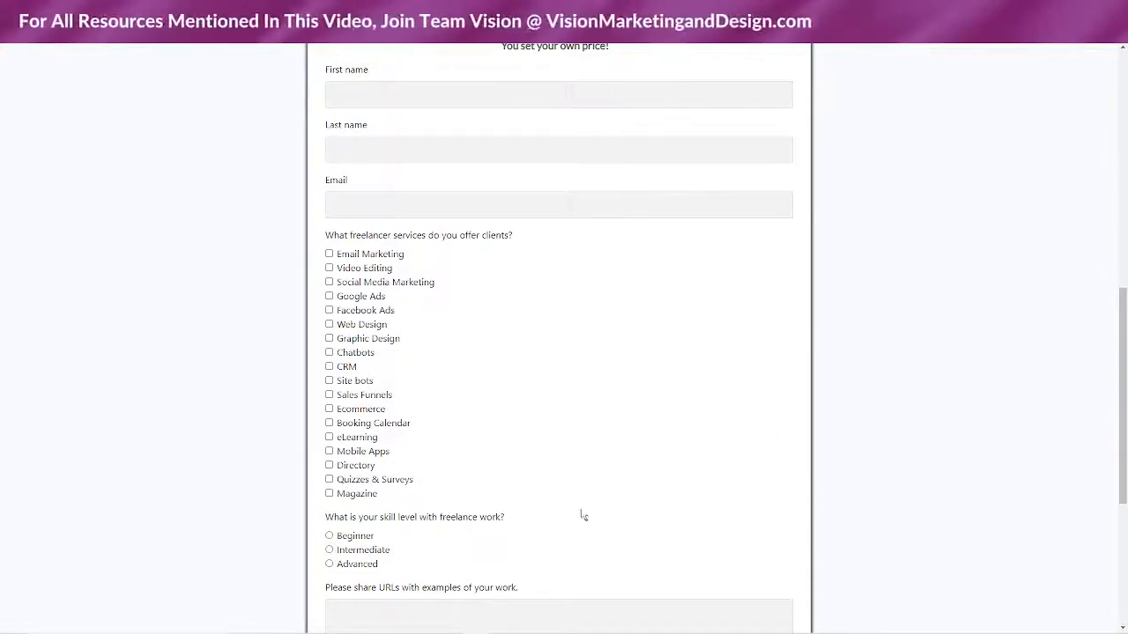
{"action": "scroll", "coordinate": [978, 416], "scroll_direction": "up", "scroll_amount": 2}
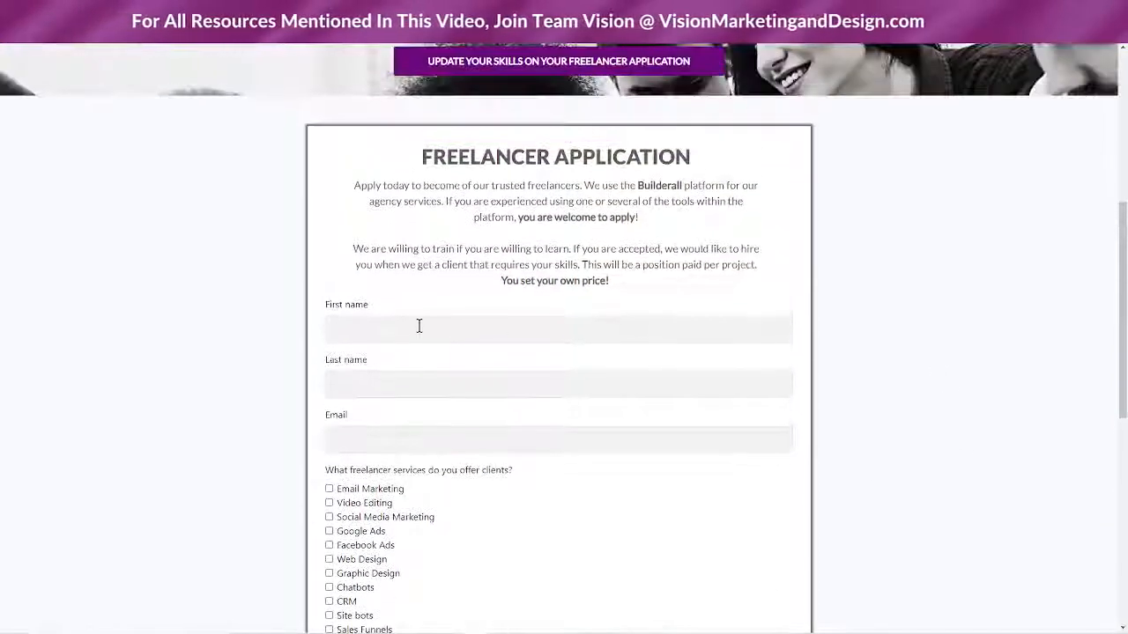
{"action": "left_click", "coordinate": [419, 326]}
{"action": "left_click", "coordinate": [403, 356]}
{"action": "left_click", "coordinate": [368, 384]}
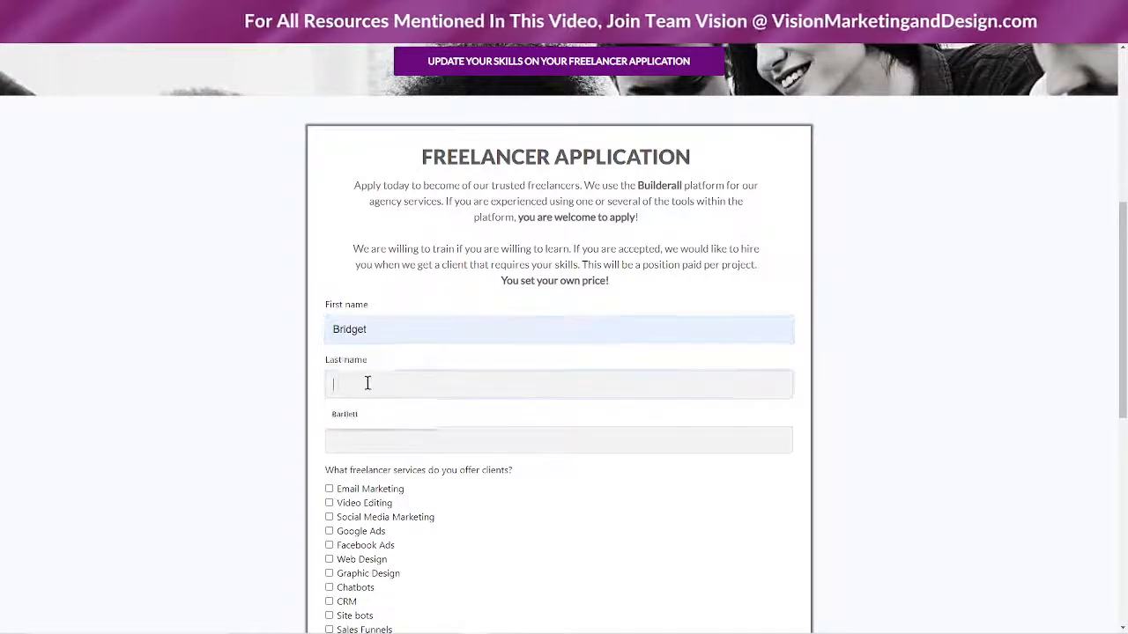
{"action": "left_click", "coordinate": [367, 414]}
{"action": "left_click", "coordinate": [370, 440]}
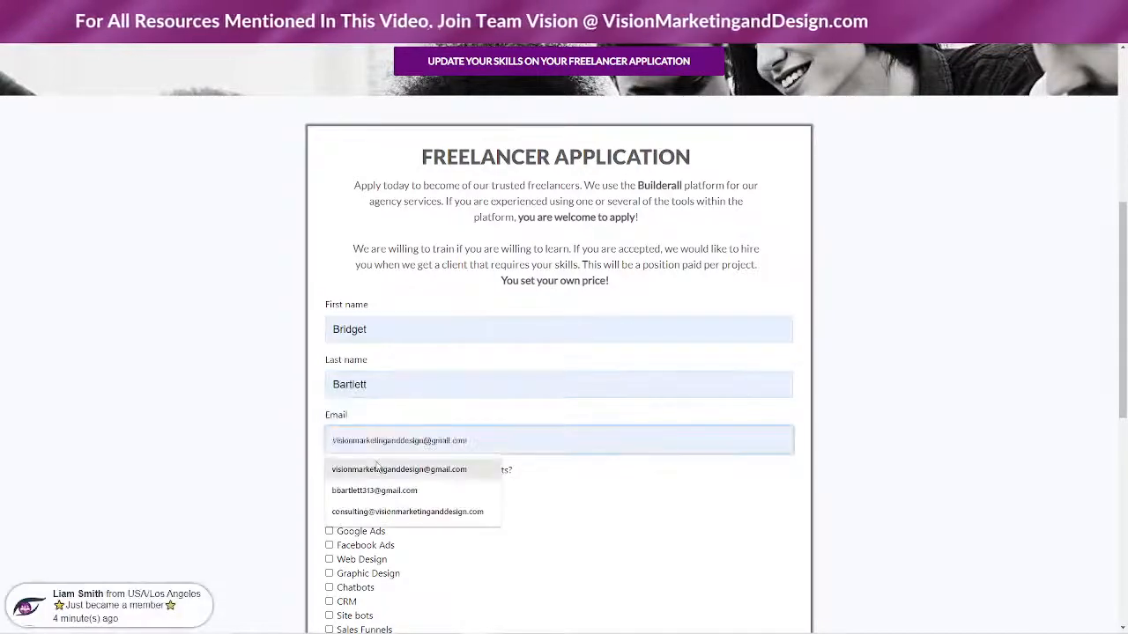
{"action": "left_click", "coordinate": [377, 469]}
- Select Email Marketing, Web Design, CRM and Magazine as the offered services, and set the skill level to Advanced
{"action": "scroll", "coordinate": [659, 470], "scroll_direction": "down", "scroll_amount": 3}
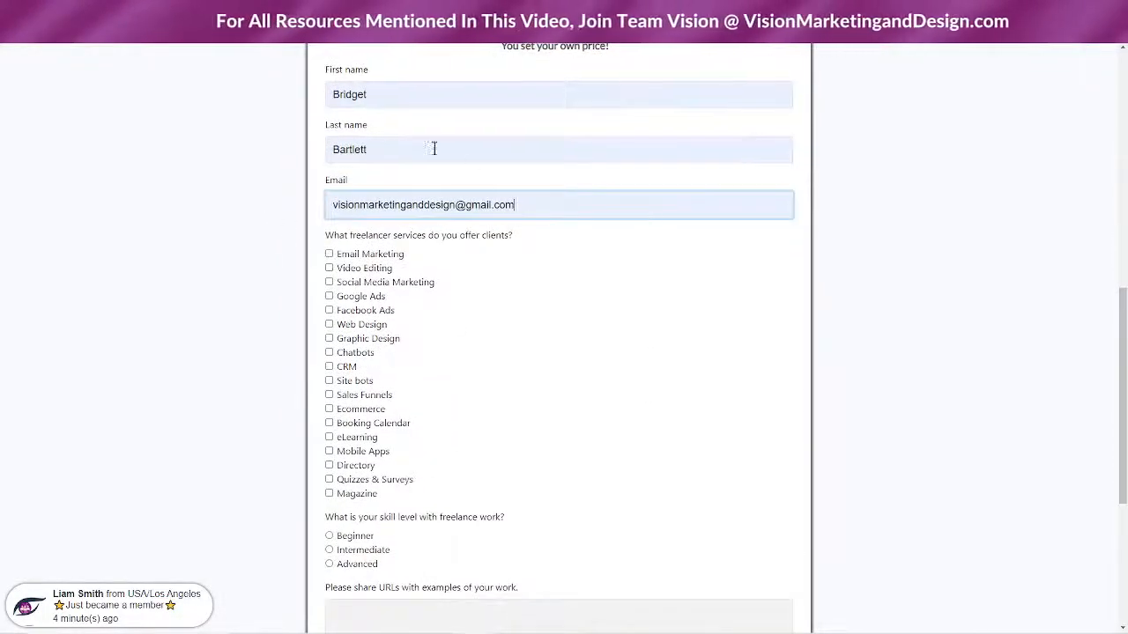
{"action": "left_click", "coordinate": [329, 255]}
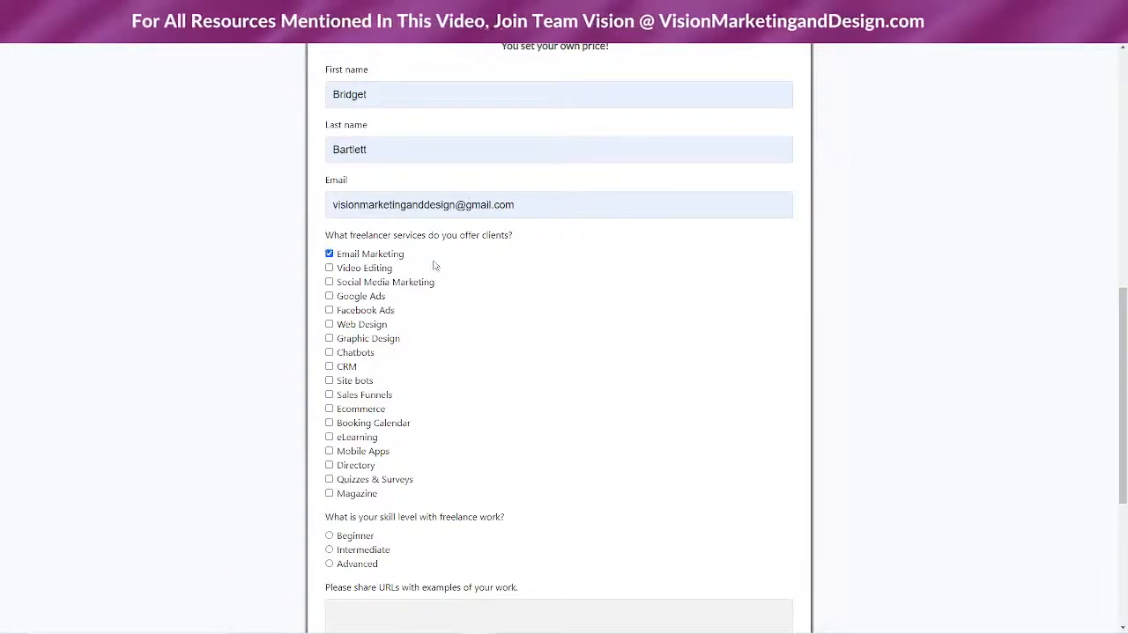
{"action": "left_click", "coordinate": [330, 324]}
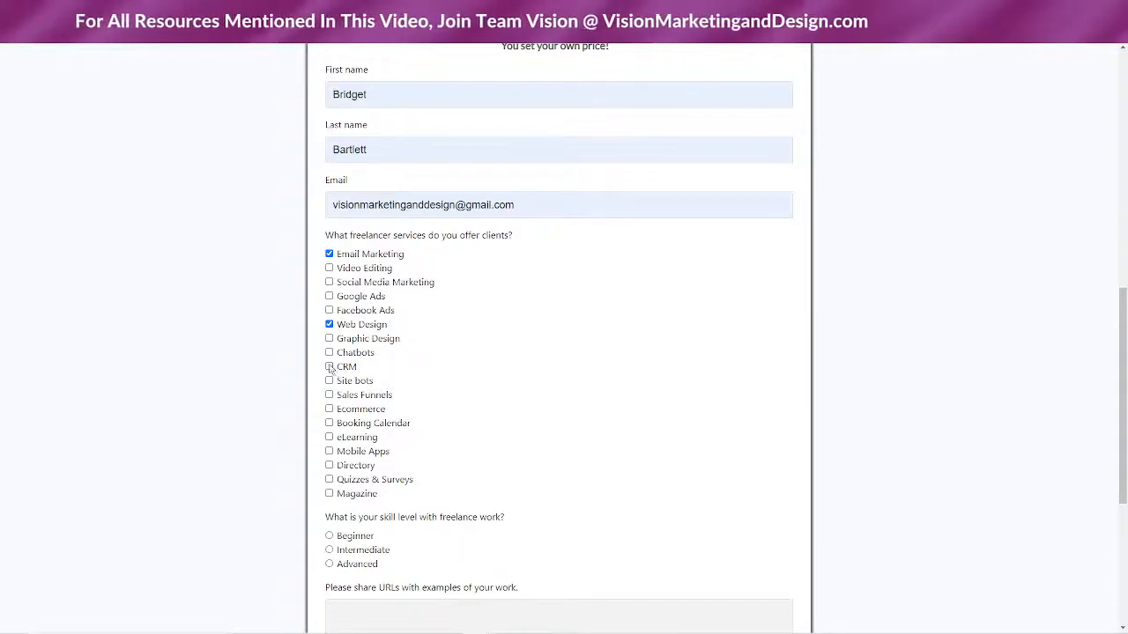
{"action": "scroll", "coordinate": [526, 368], "scroll_direction": "down", "scroll_amount": 2}
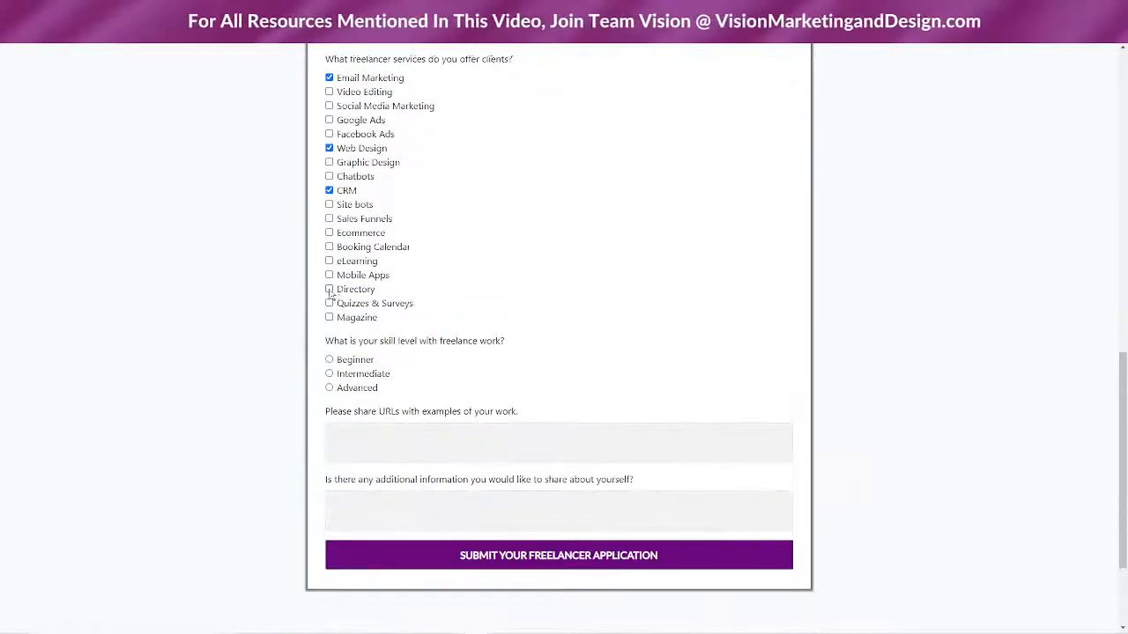
{"action": "left_click", "coordinate": [329, 318]}
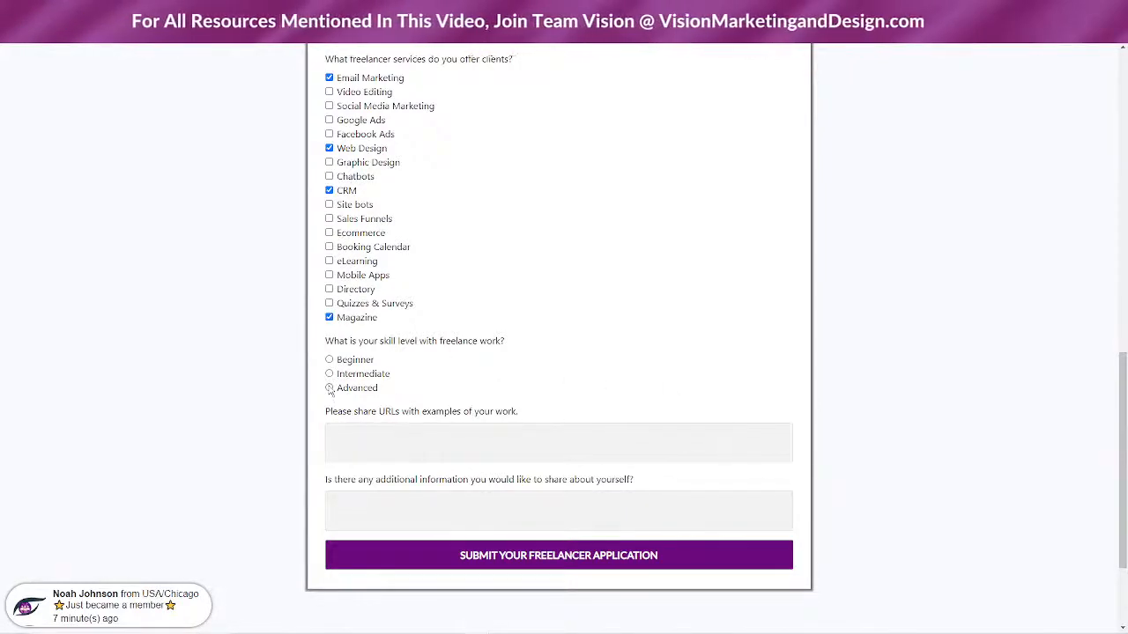
{"action": "left_click", "coordinate": [512, 439]}
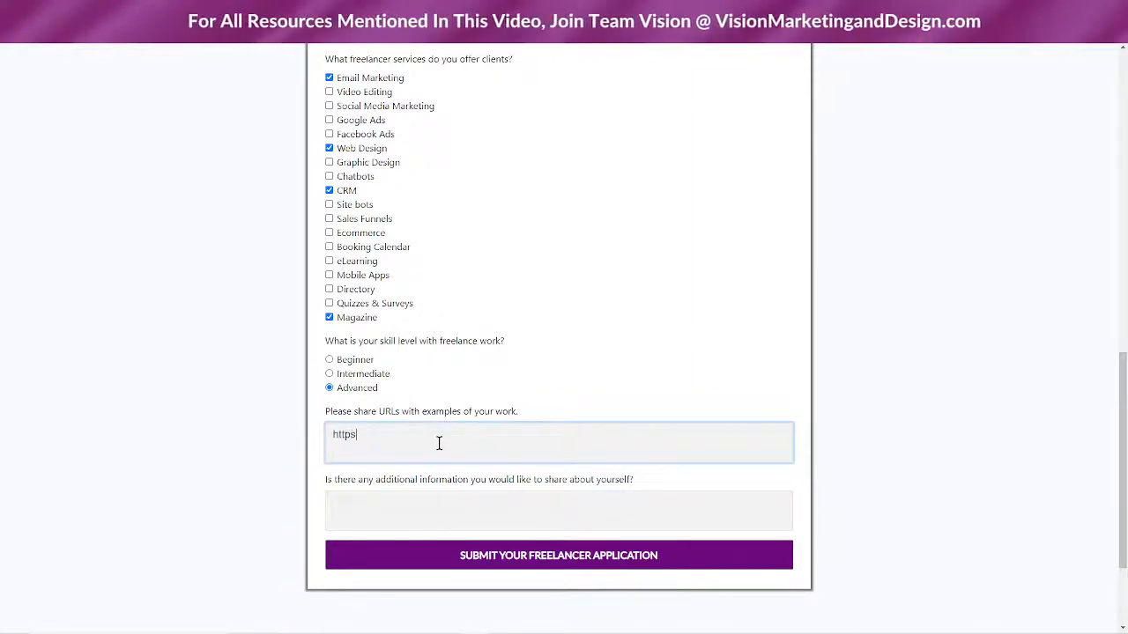
{"action": "type", "text": "https://viso"}
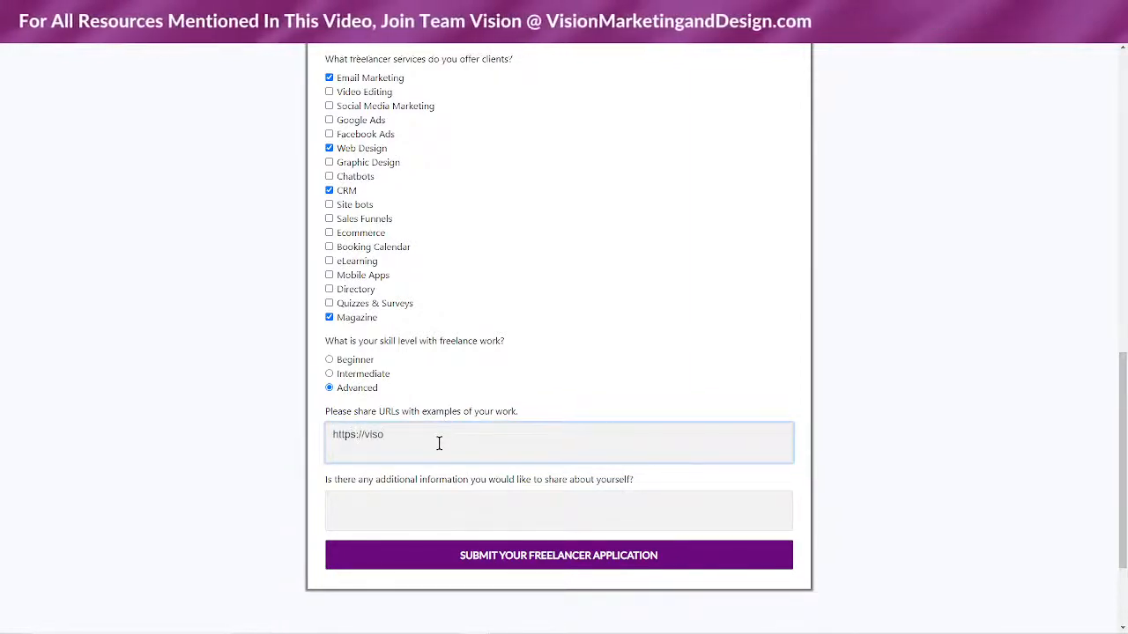
{"action": "key", "text": "BackSpace"}
{"action": "type", "text": "ionmarketing"}
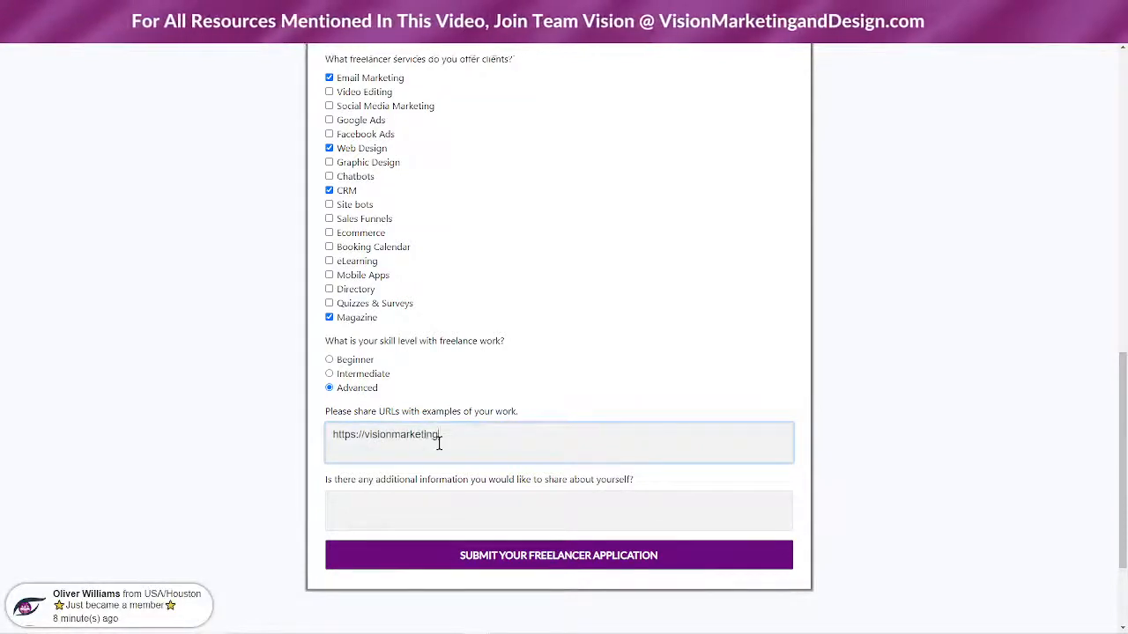
{"action": "type", "text": "anddesign"}
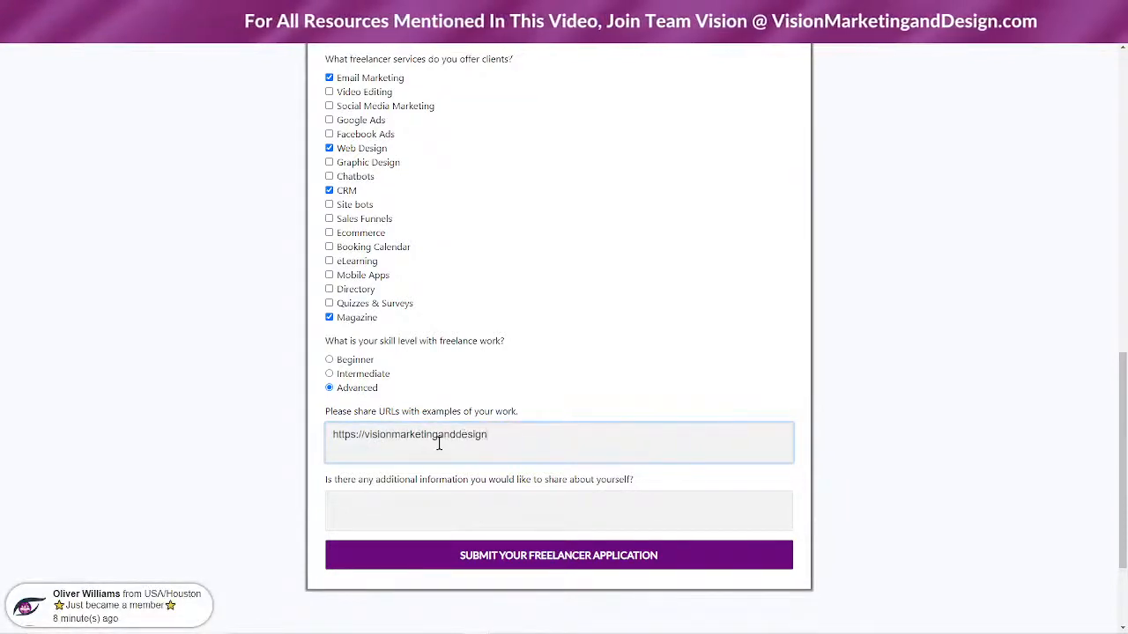
{"action": "type", "text": ".com"}
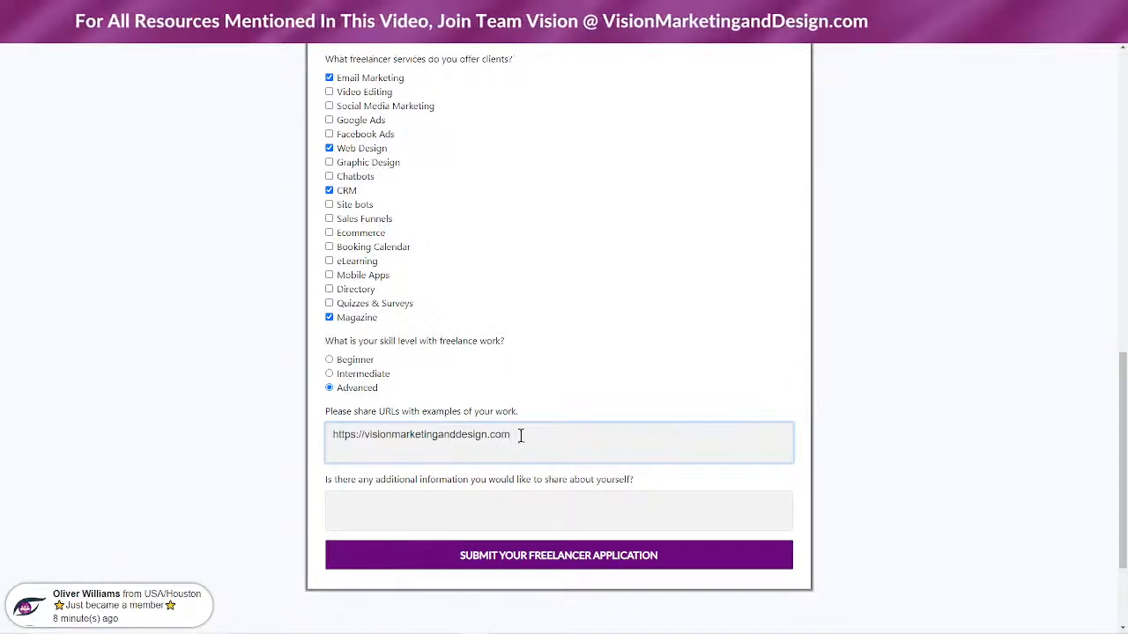
{"action": "left_click_drag", "start_coordinate": [521, 435], "coordinate": [325, 443]}
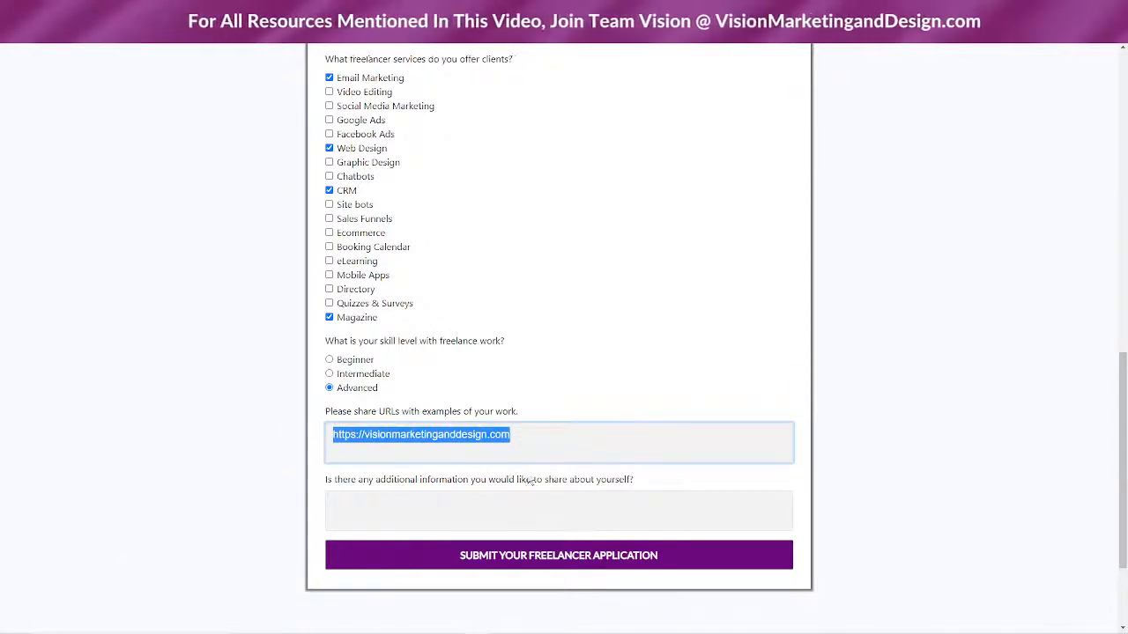
- Enter "Nope!" as the additional information and submit the freelancer application
{"action": "left_click", "coordinate": [465, 515]}
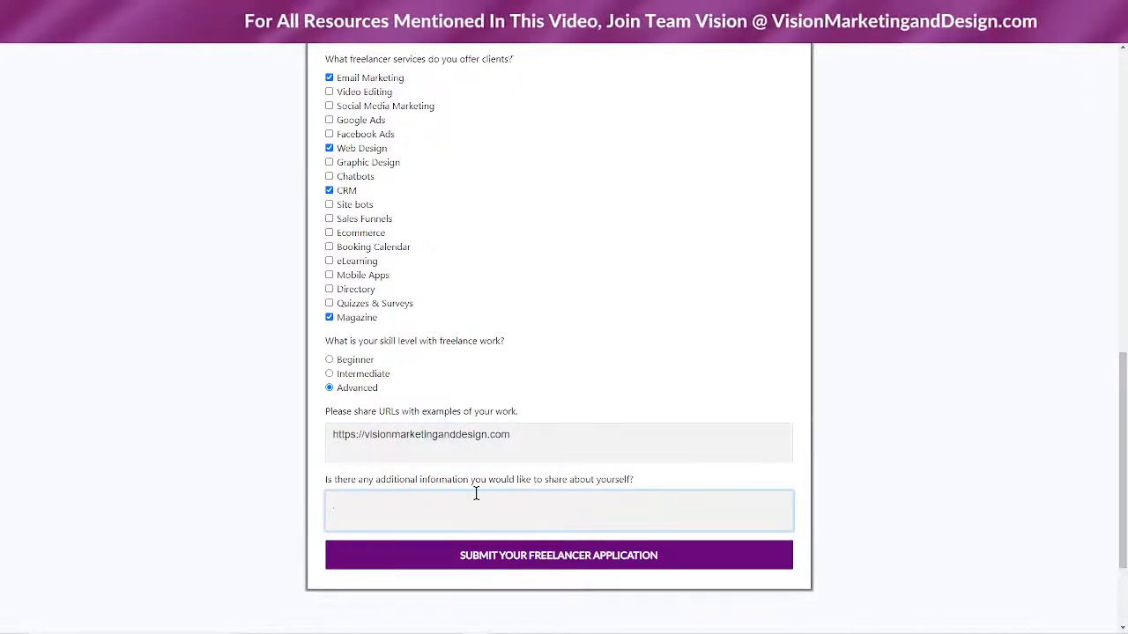
{"action": "type", "text": "Nope"}
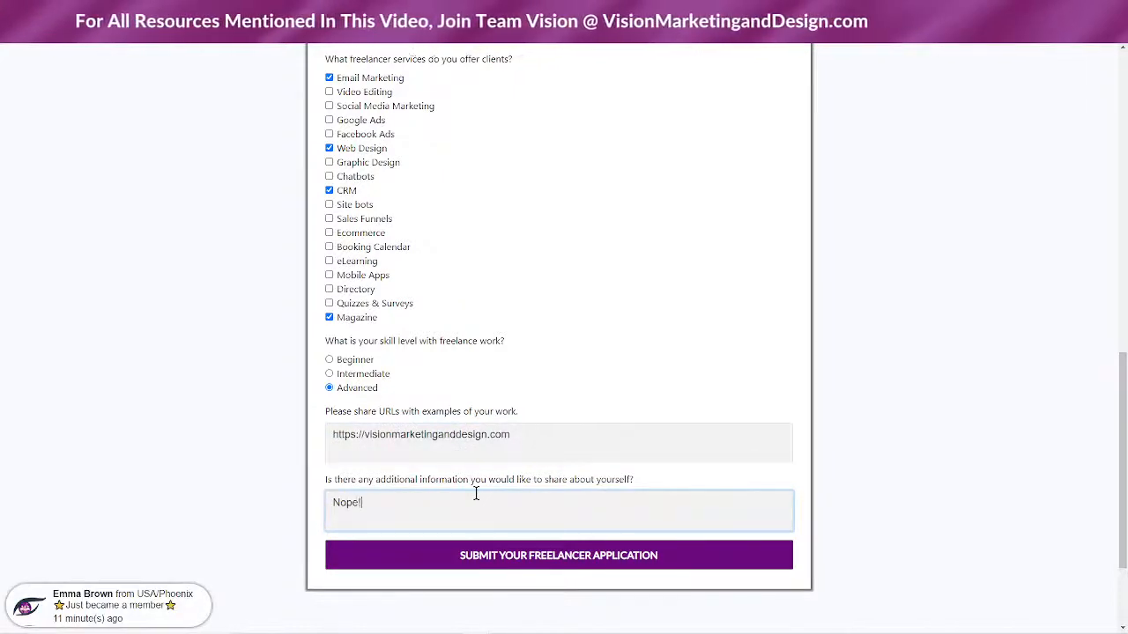
{"action": "type", "text": "!"}
{"action": "left_click", "coordinate": [555, 555]}
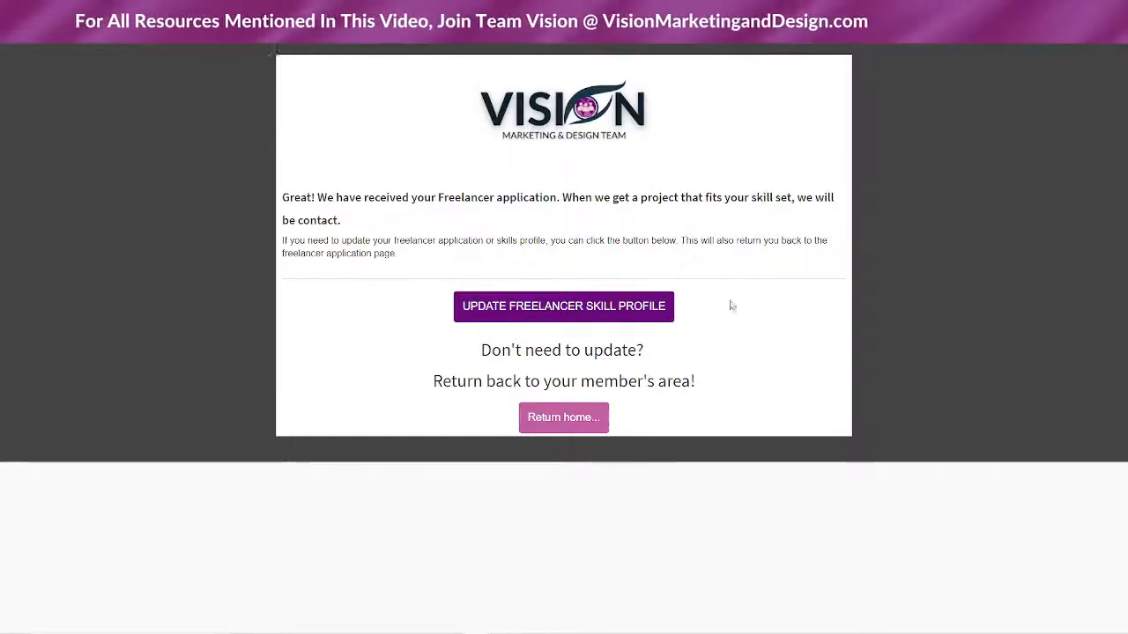
- Return to the freelancer application page and open the skill profile update form using the applicant's email address
{"action": "left_click", "coordinate": [562, 310]}
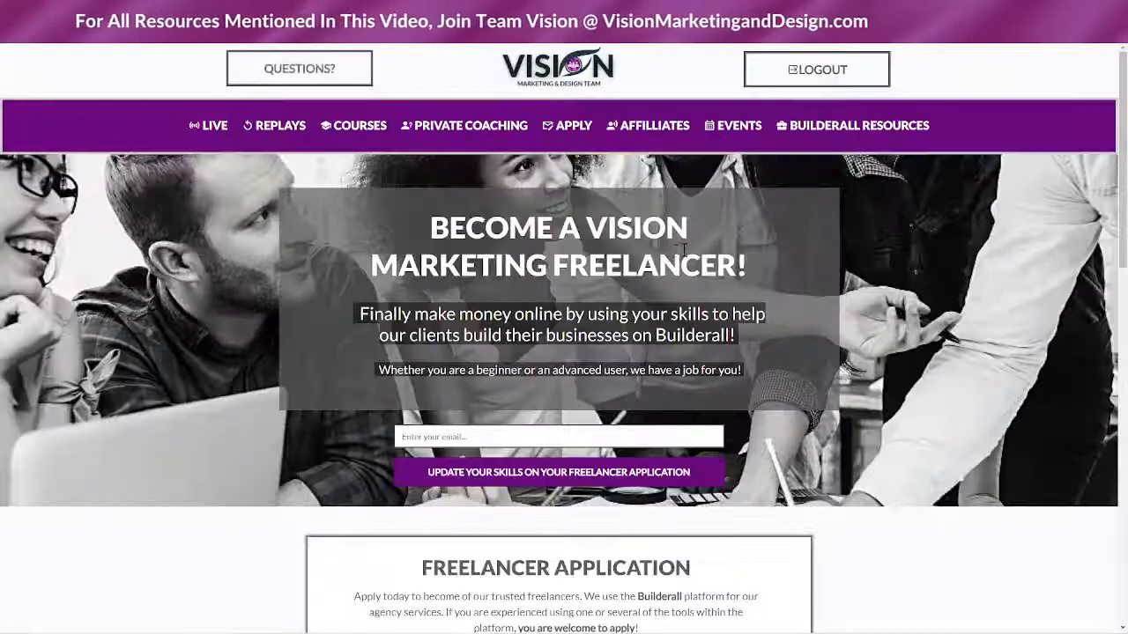
{"action": "scroll", "coordinate": [150, 424], "scroll_direction": "down", "scroll_amount": 5}
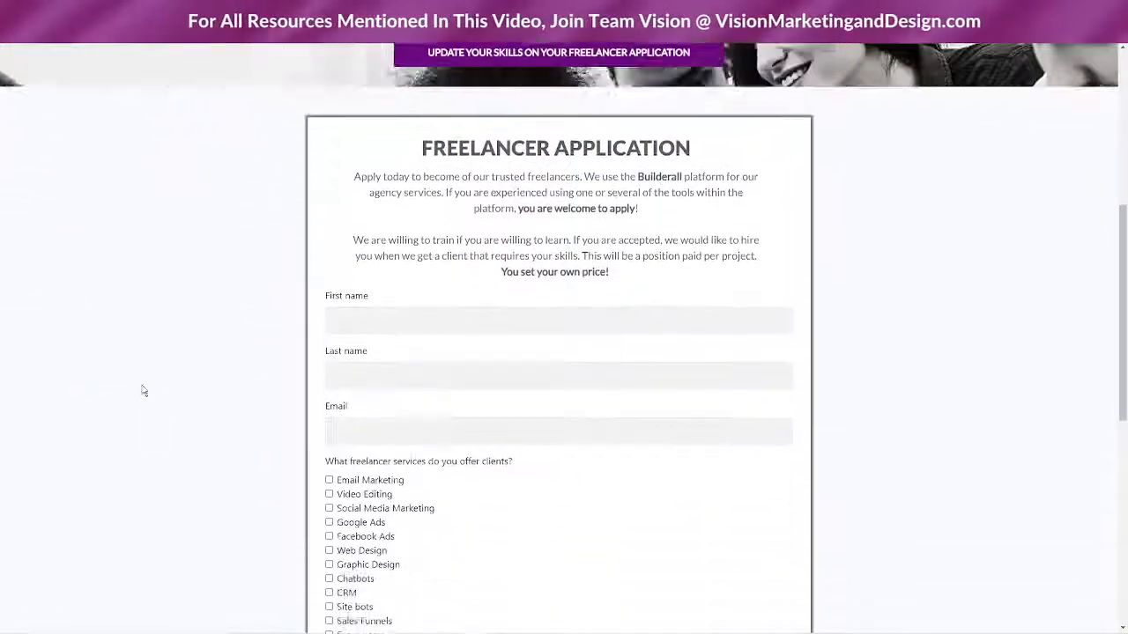
{"action": "scroll", "coordinate": [144, 391], "scroll_direction": "up", "scroll_amount": 4}
{"action": "left_click", "coordinate": [453, 384]}
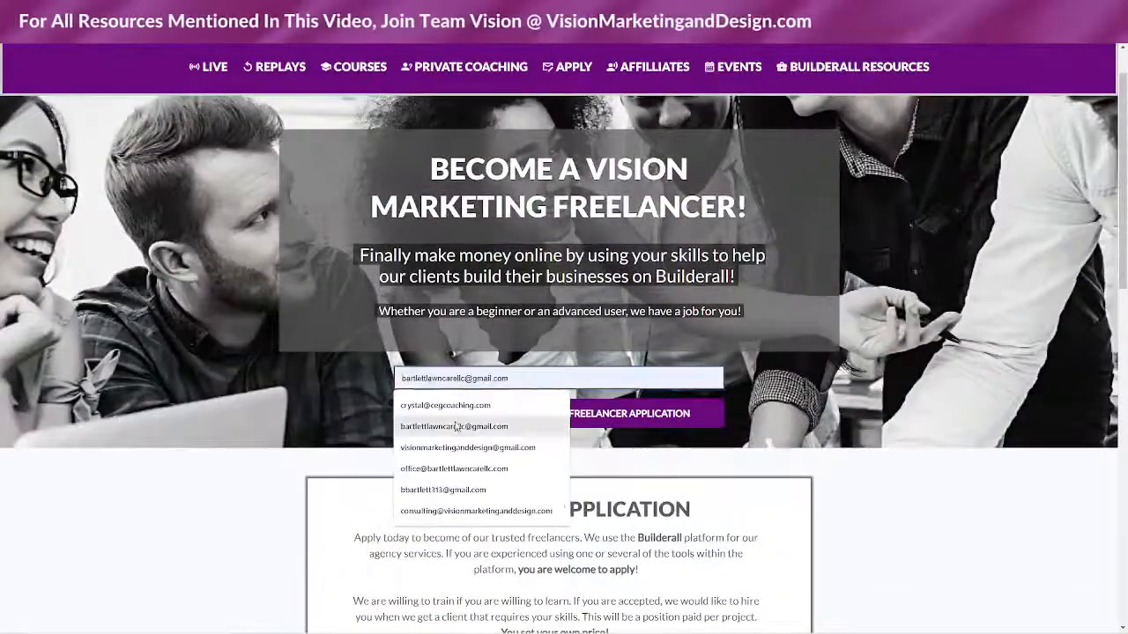
{"action": "left_click", "coordinate": [456, 453]}
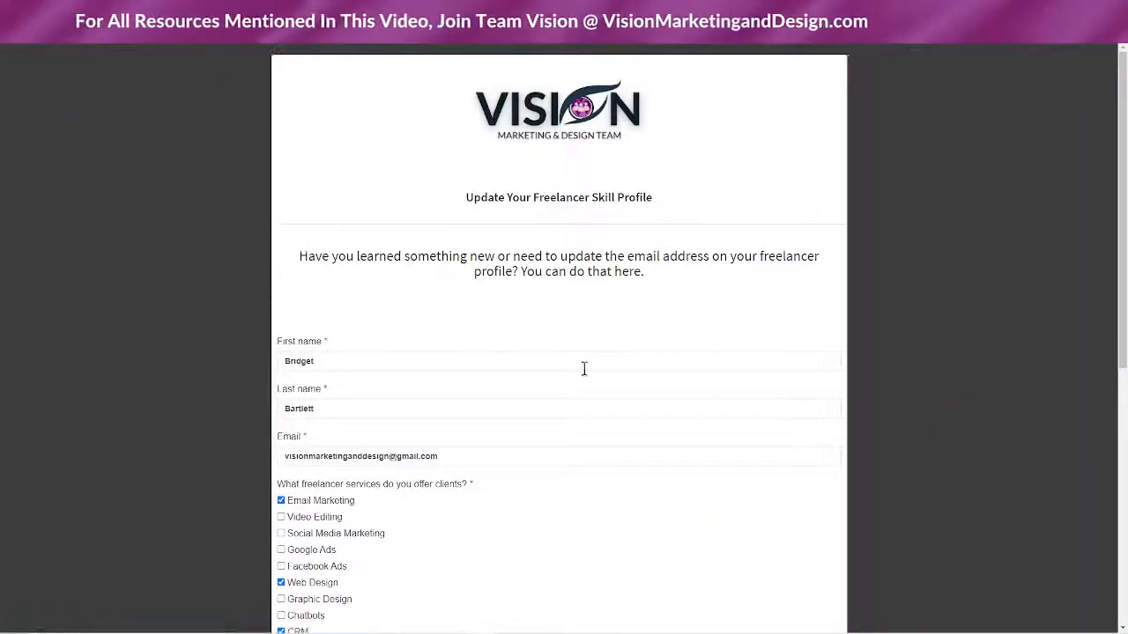
- Add Social Media Marketing to the offered services and update the freelancer profile
{"action": "scroll", "coordinate": [642, 363], "scroll_direction": "down", "scroll_amount": 3}
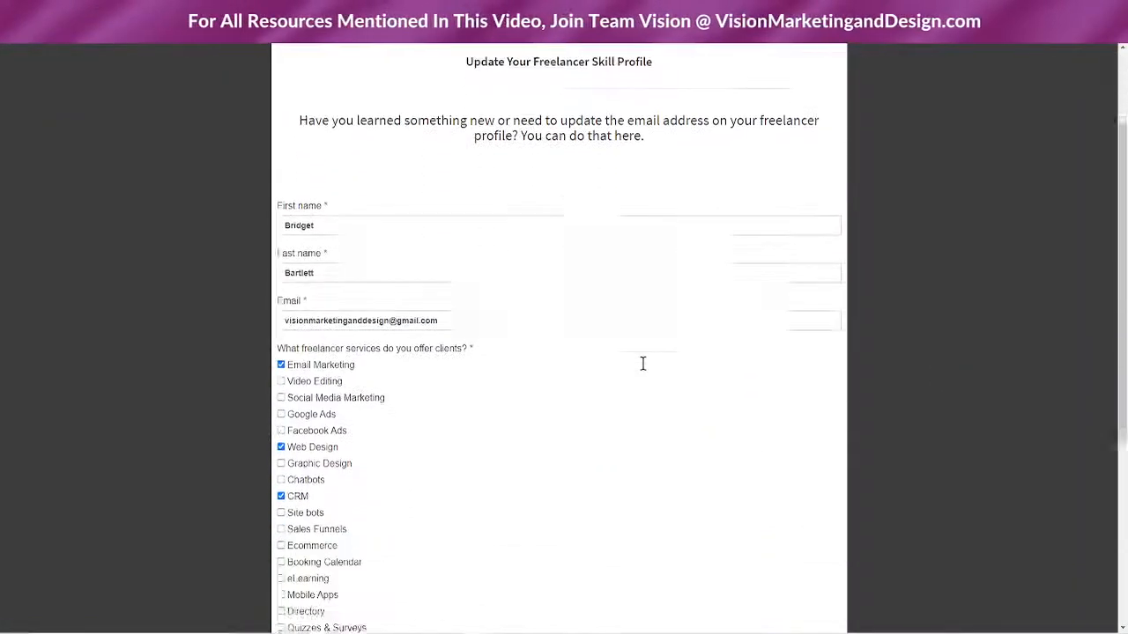
{"action": "left_click", "coordinate": [283, 301]}
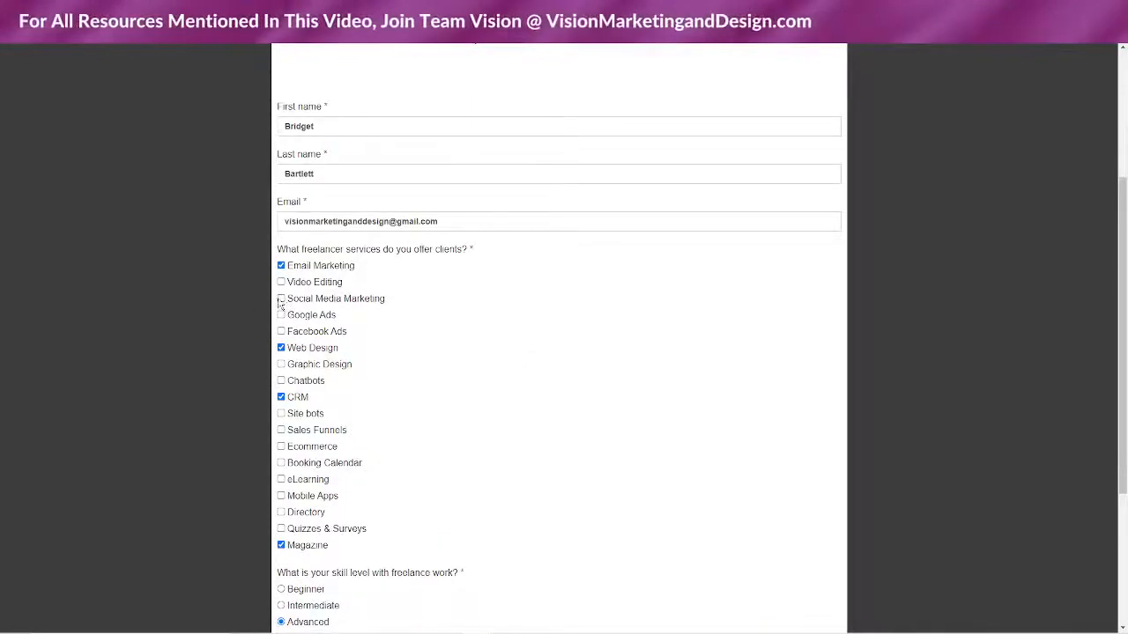
{"action": "scroll", "coordinate": [614, 440], "scroll_direction": "down", "scroll_amount": 3}
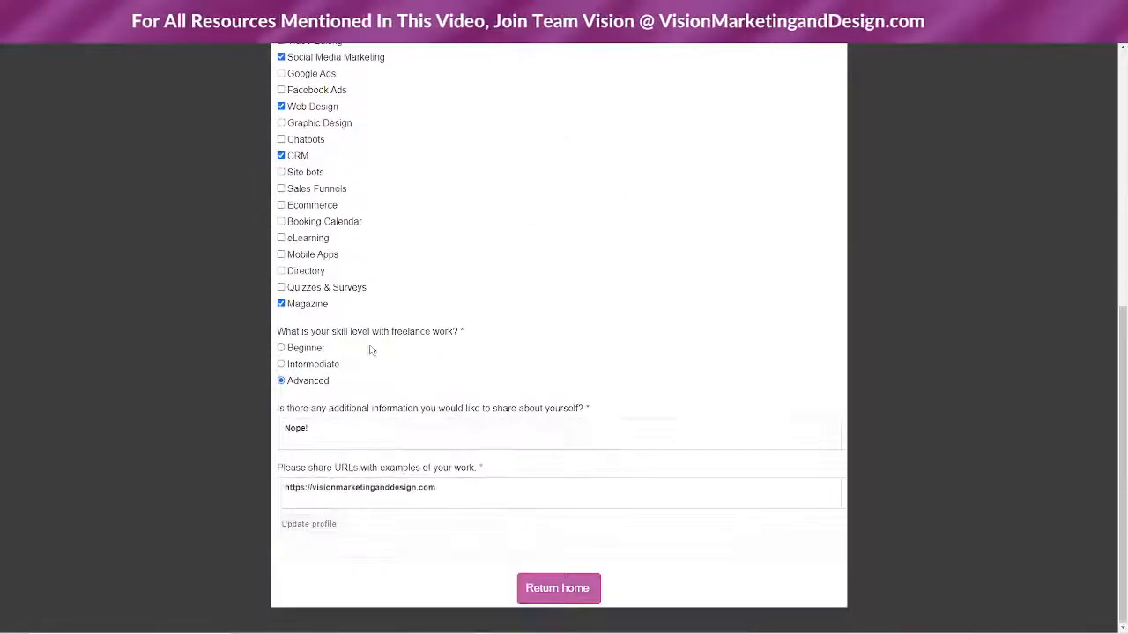
{"action": "left_click", "coordinate": [310, 525]}
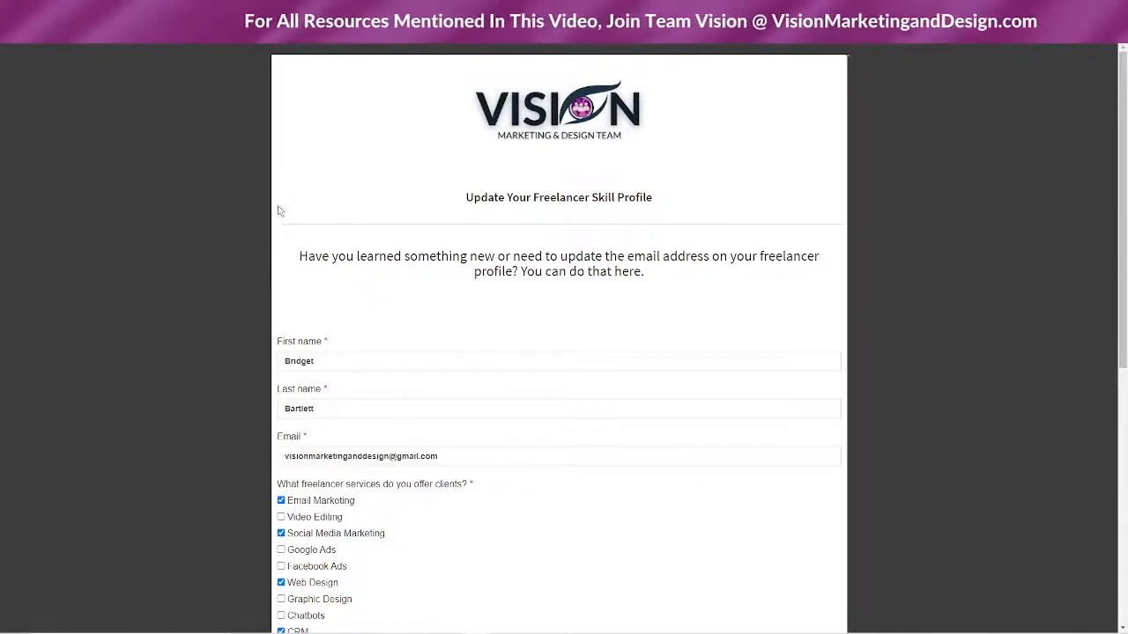
- Review the updated freelancer skill profile and change the skill level to Beginner
{"action": "scroll", "coordinate": [566, 478], "scroll_direction": "down", "scroll_amount": 2}
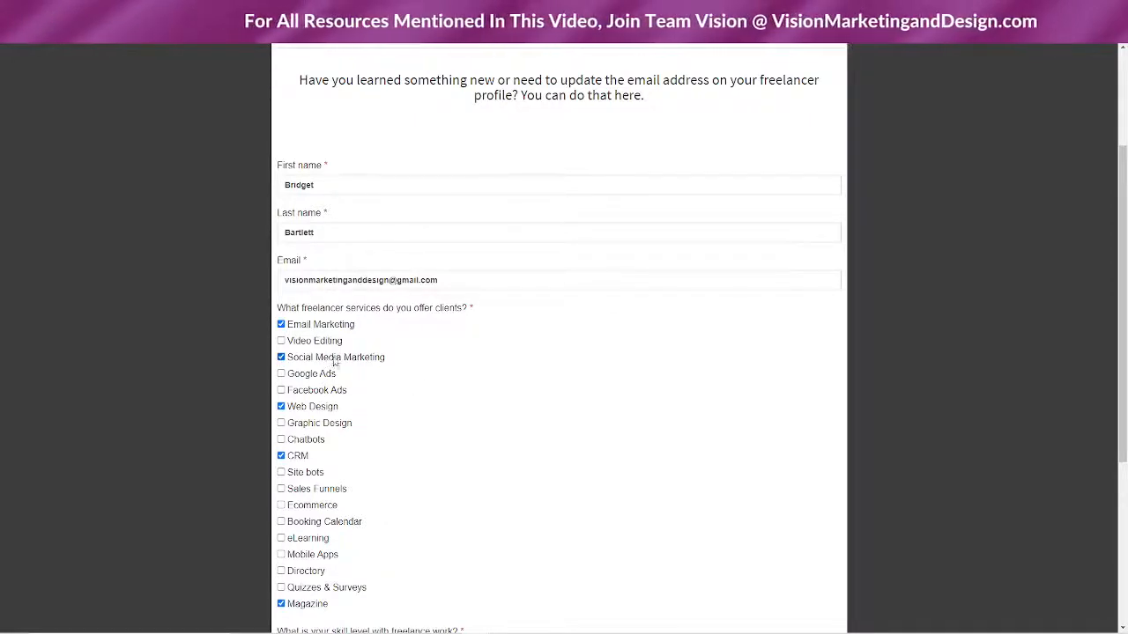
{"action": "scroll", "coordinate": [520, 431], "scroll_direction": "down", "scroll_amount": 2}
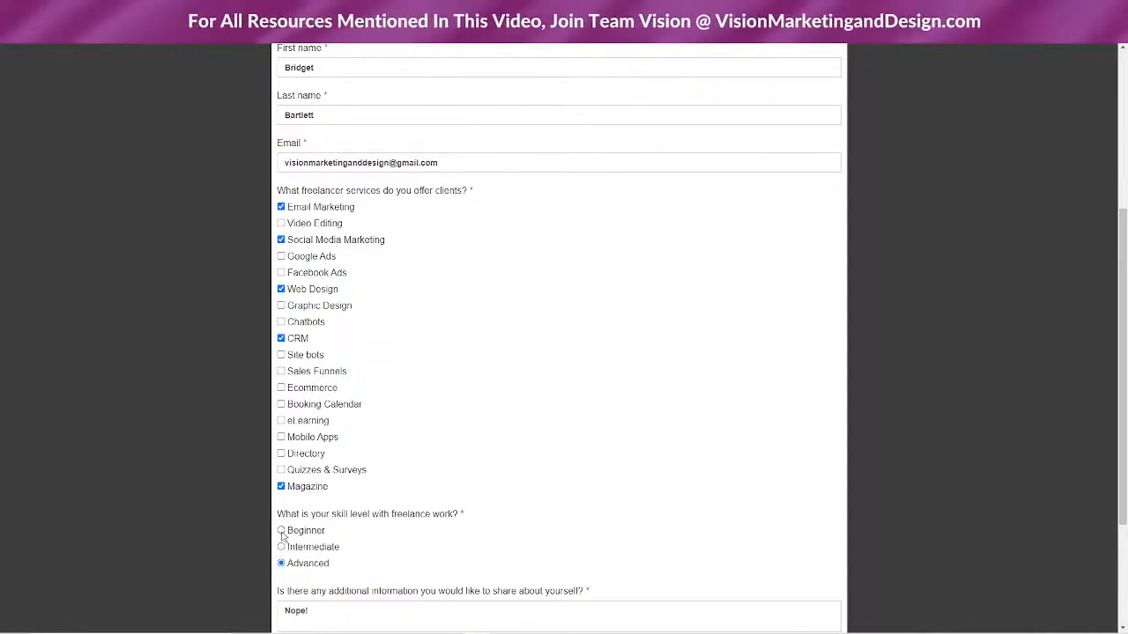
{"action": "scroll", "coordinate": [552, 494], "scroll_direction": "down", "scroll_amount": 3}
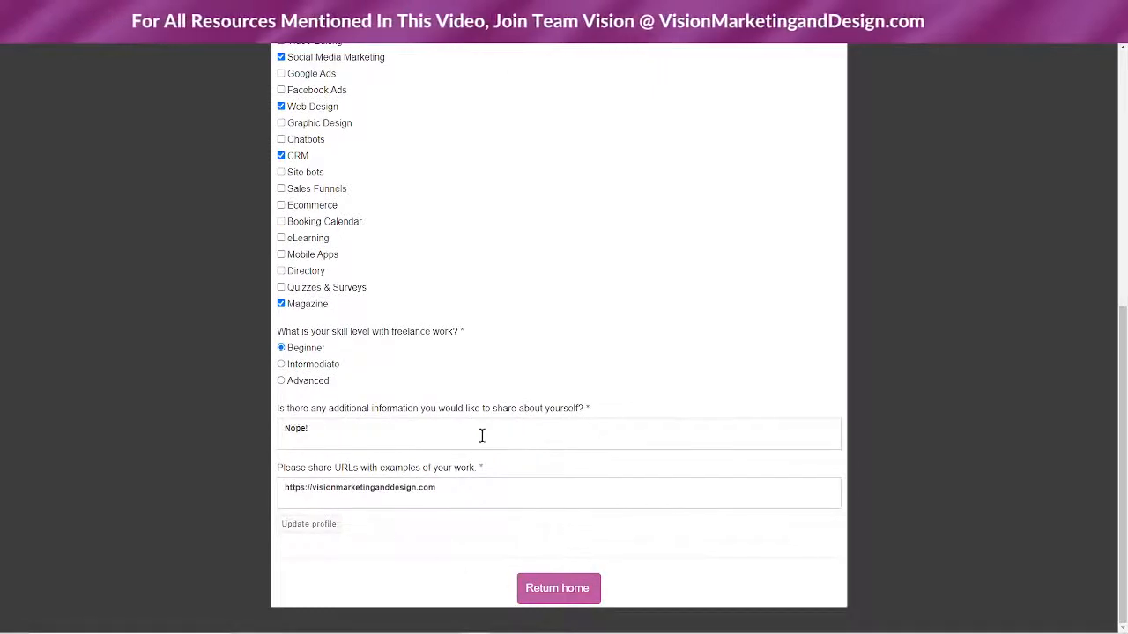
{"action": "scroll", "coordinate": [428, 310], "scroll_direction": "up", "scroll_amount": 3}
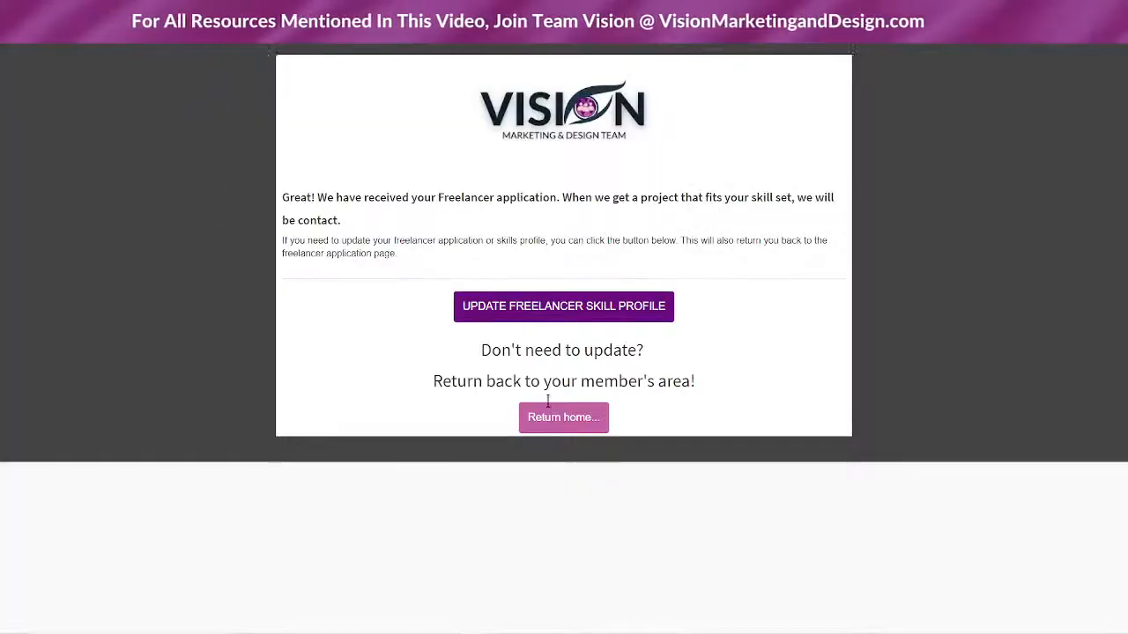
- Return home from the application confirmation page and open the Team Vision Members coaching program down to its coaching replays
{"action": "left_click", "coordinate": [546, 426]}
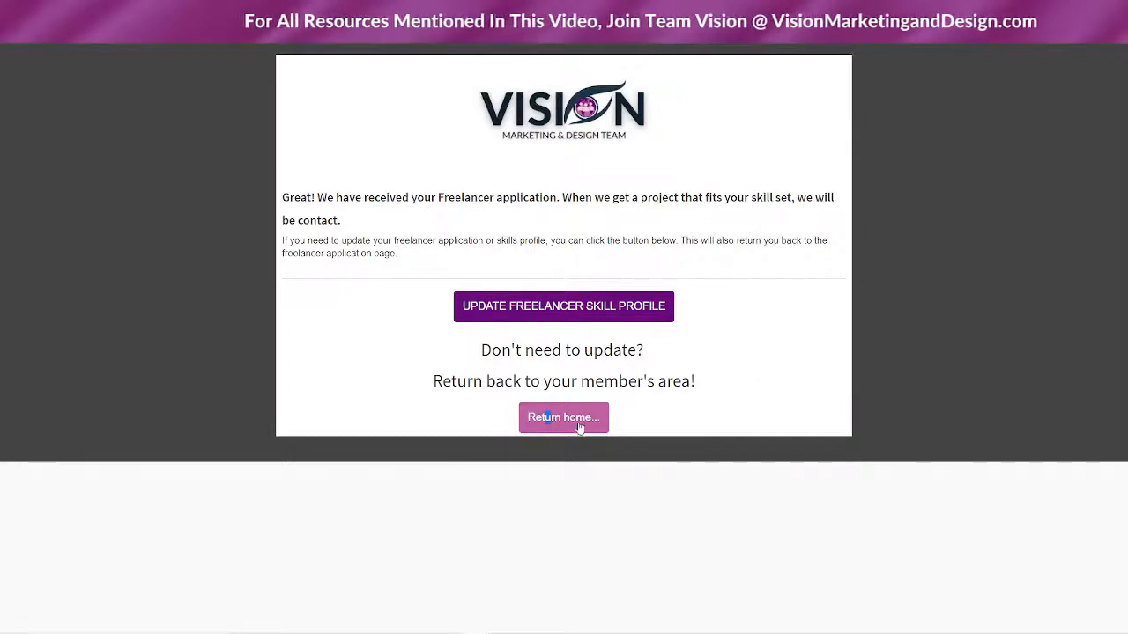
{"action": "left_click", "coordinate": [579, 428]}
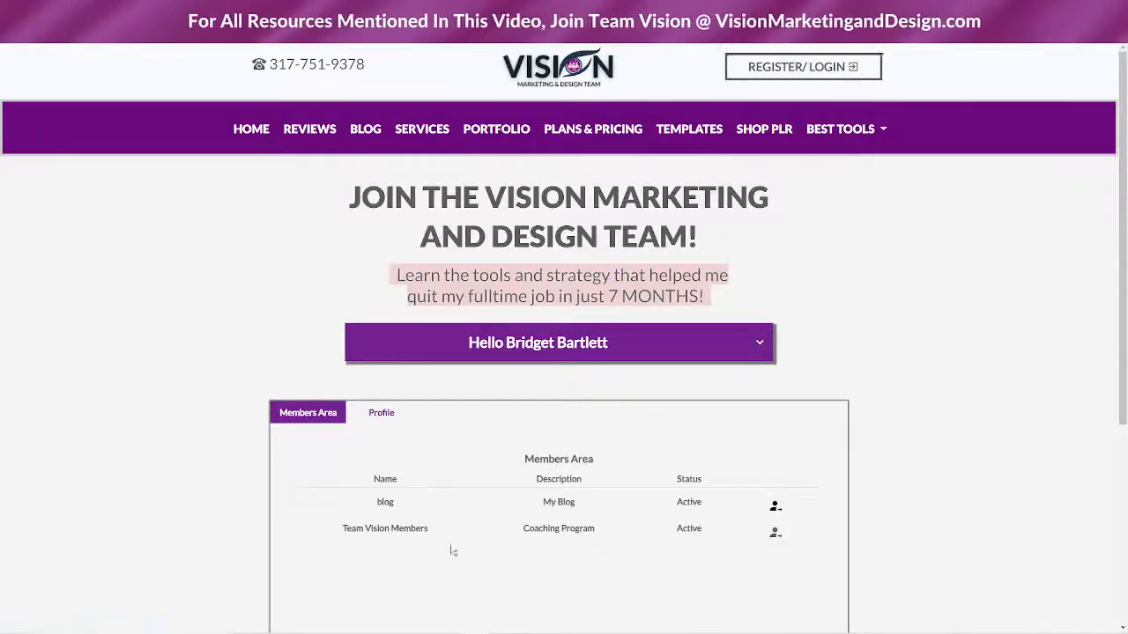
{"action": "left_click", "coordinate": [775, 533]}
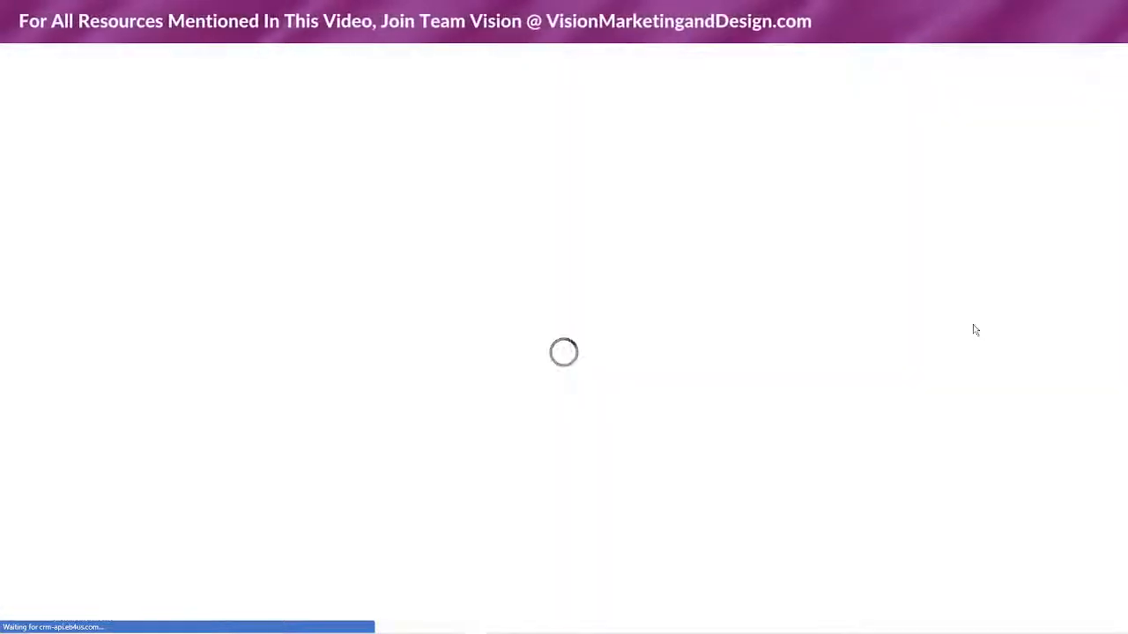
{"action": "scroll", "coordinate": [112, 326], "scroll_direction": "down", "scroll_amount": 4}
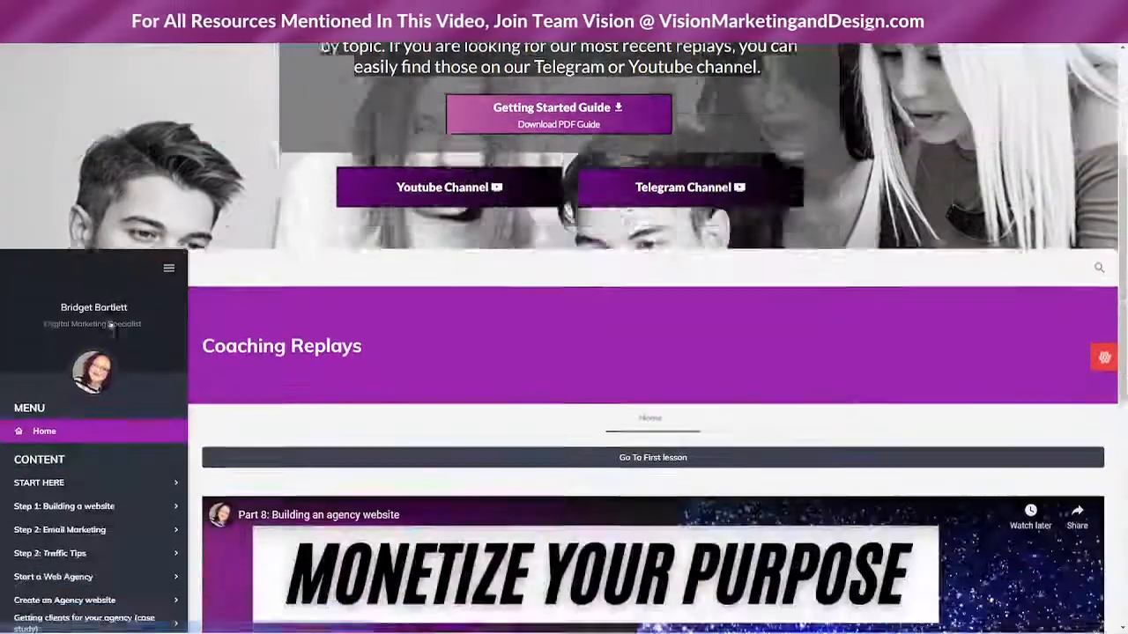
- Open the live coaching page and join the webinar through its name prompt
{"action": "scroll", "coordinate": [112, 326], "scroll_direction": "up", "scroll_amount": 4}
{"action": "left_click", "coordinate": [217, 133]}
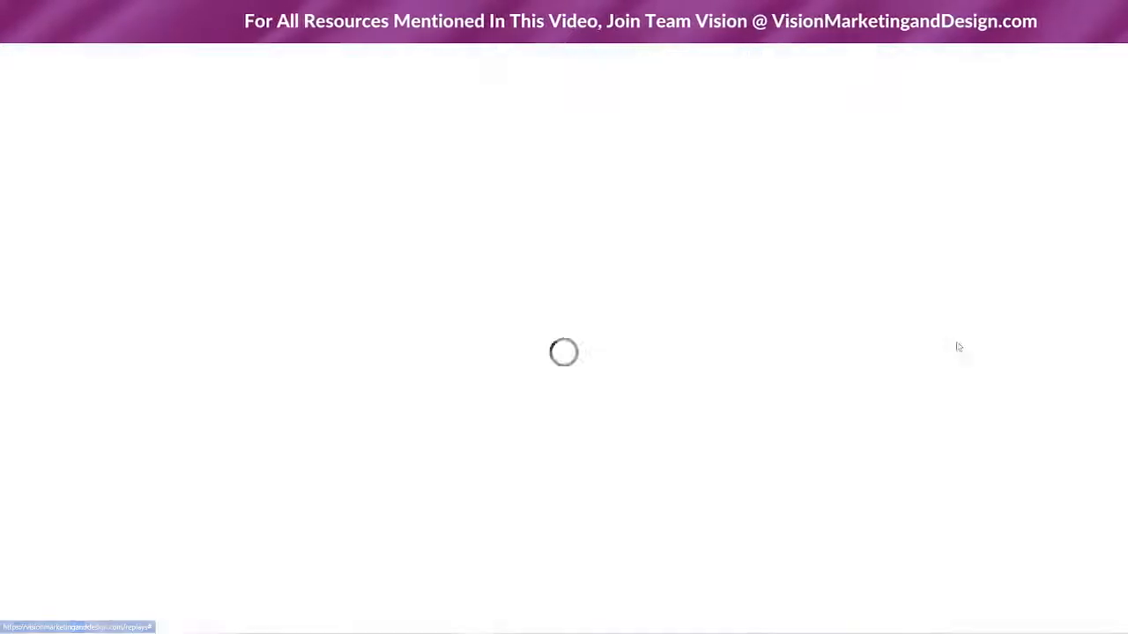
{"action": "scroll", "coordinate": [978, 352], "scroll_direction": "down", "scroll_amount": 5}
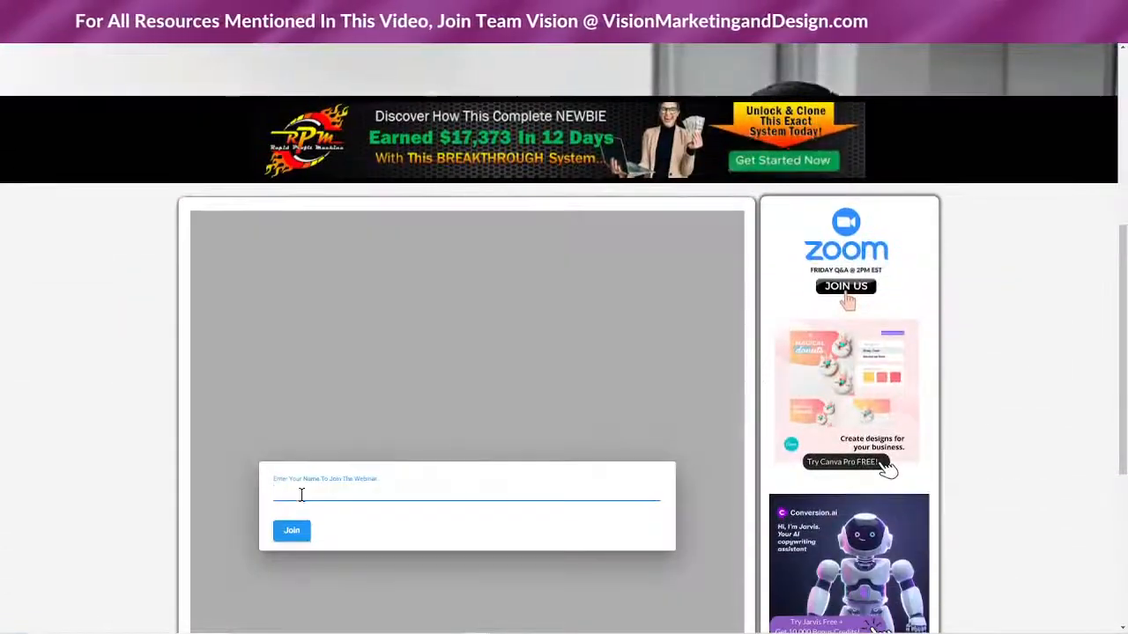
{"action": "left_click", "coordinate": [301, 495]}
{"action": "left_click", "coordinate": [291, 510]}
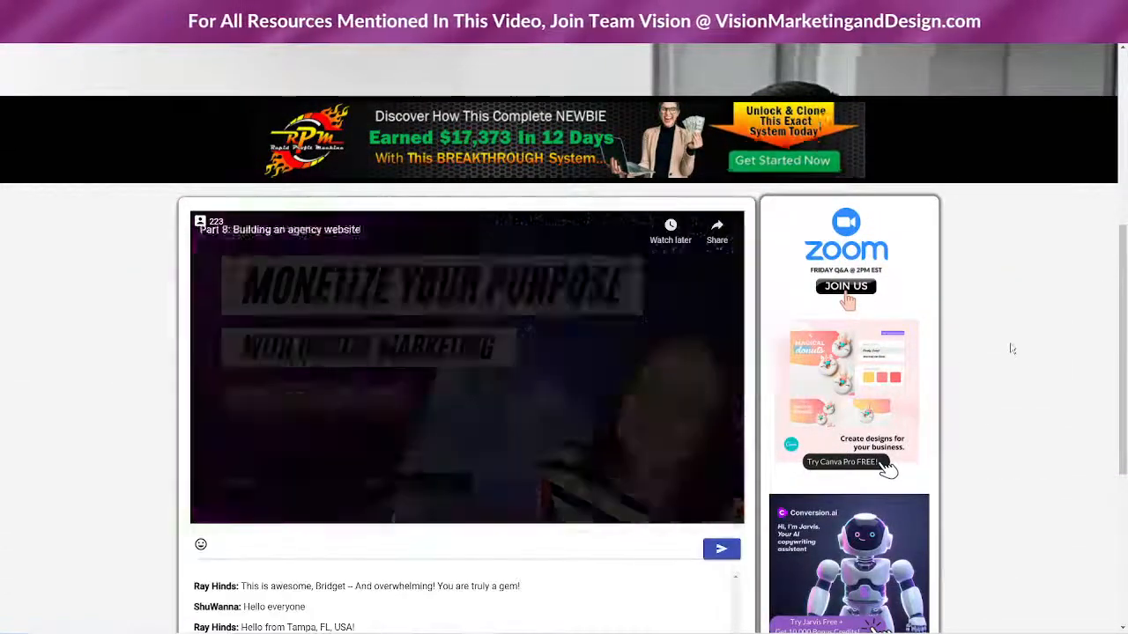
- Look over the live coaching page's webinar video, chat area, side offers and daily coaching schedule
{"action": "scroll", "coordinate": [1004, 349], "scroll_direction": "down", "scroll_amount": 3}
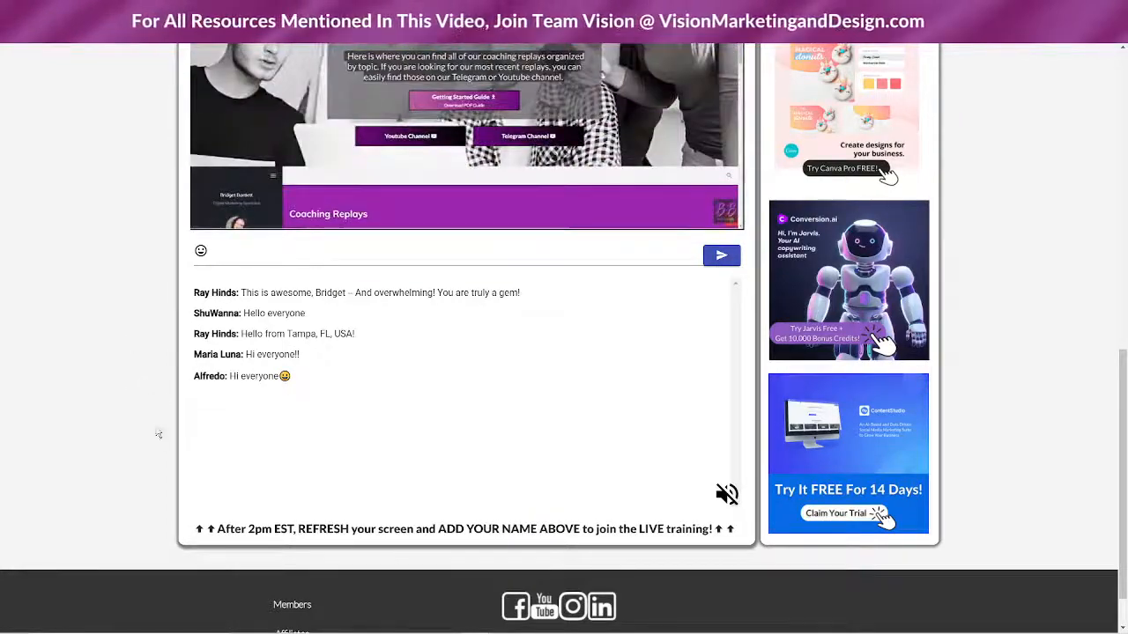
{"action": "scroll", "coordinate": [159, 434], "scroll_direction": "up", "scroll_amount": 1}
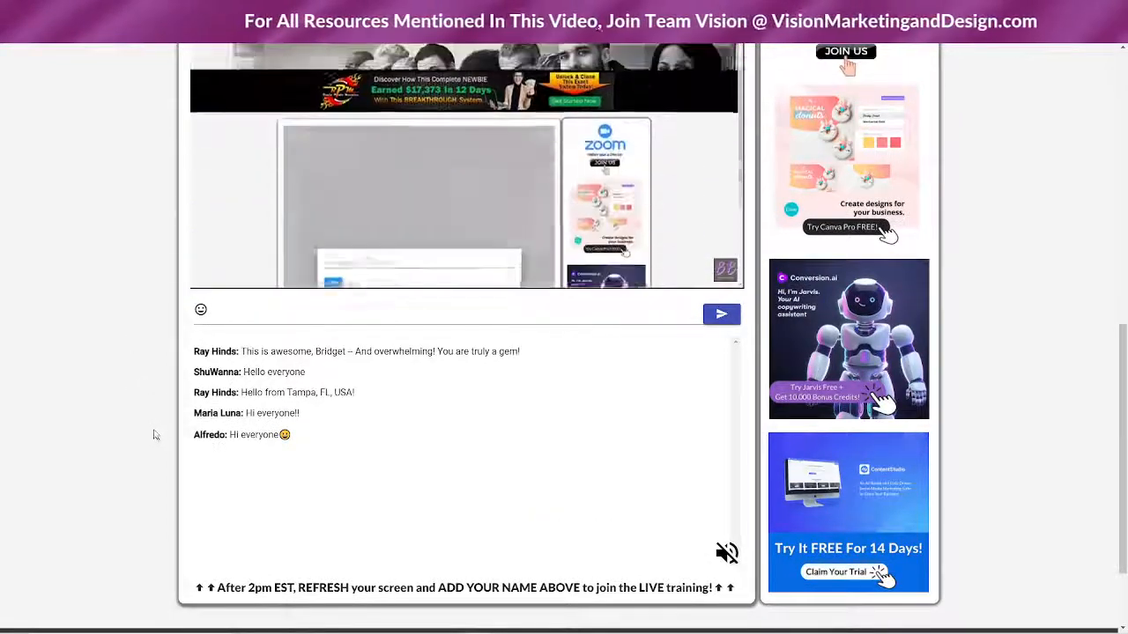
{"action": "scroll", "coordinate": [158, 425], "scroll_direction": "up", "scroll_amount": 2}
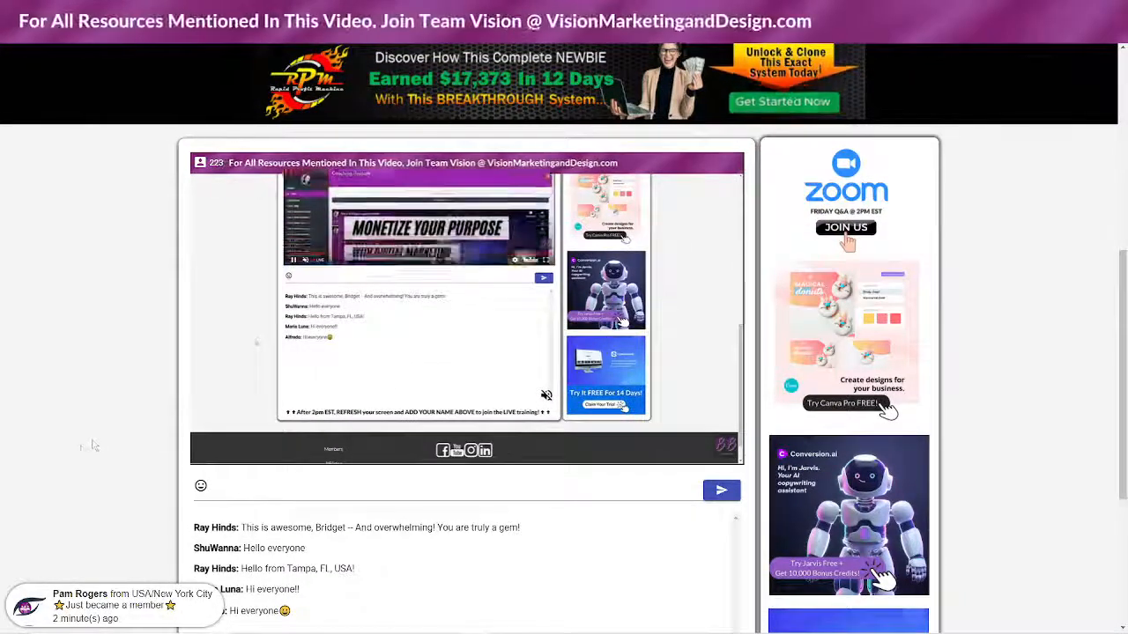
{"action": "scroll", "coordinate": [87, 440], "scroll_direction": "up", "scroll_amount": 2}
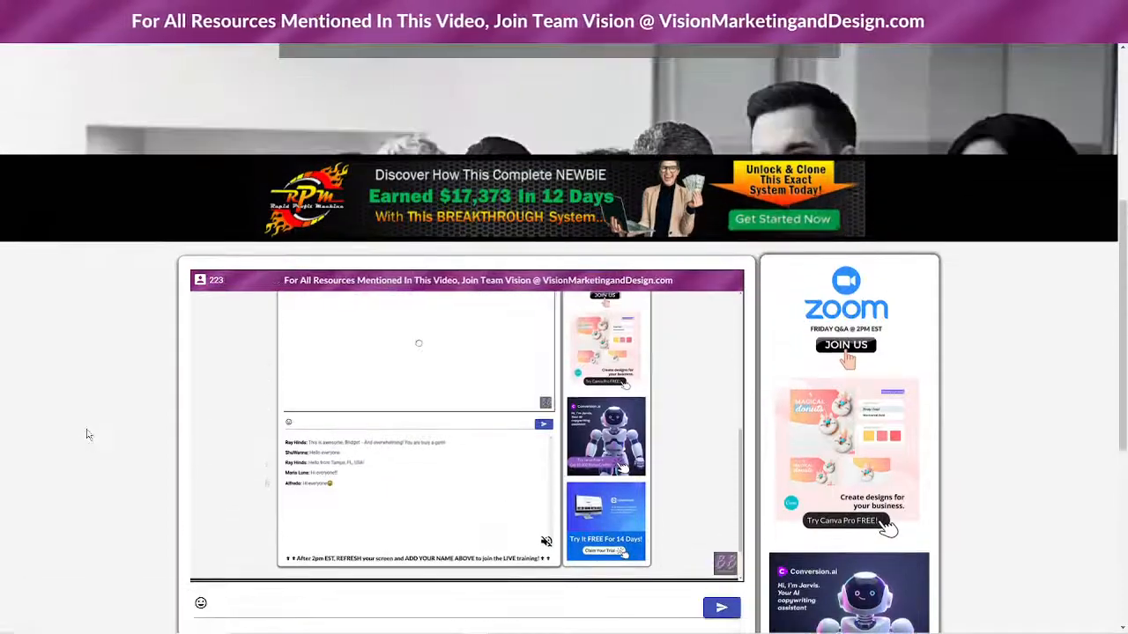
{"action": "scroll", "coordinate": [85, 433], "scroll_direction": "down", "scroll_amount": 2}
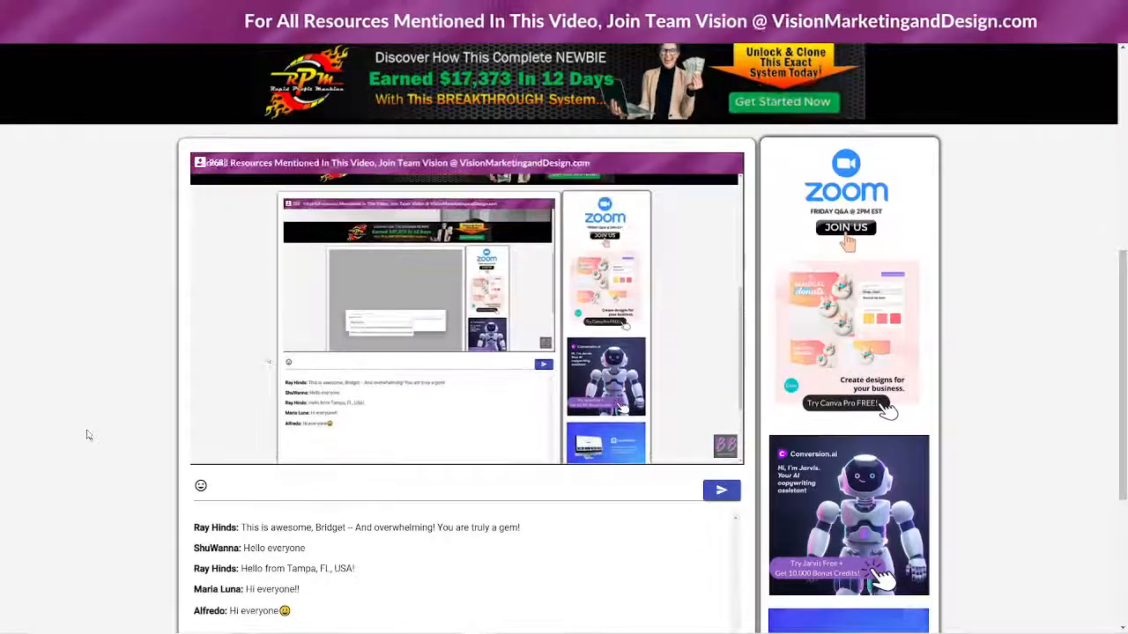
{"action": "scroll", "coordinate": [87, 437], "scroll_direction": "down", "scroll_amount": 1}
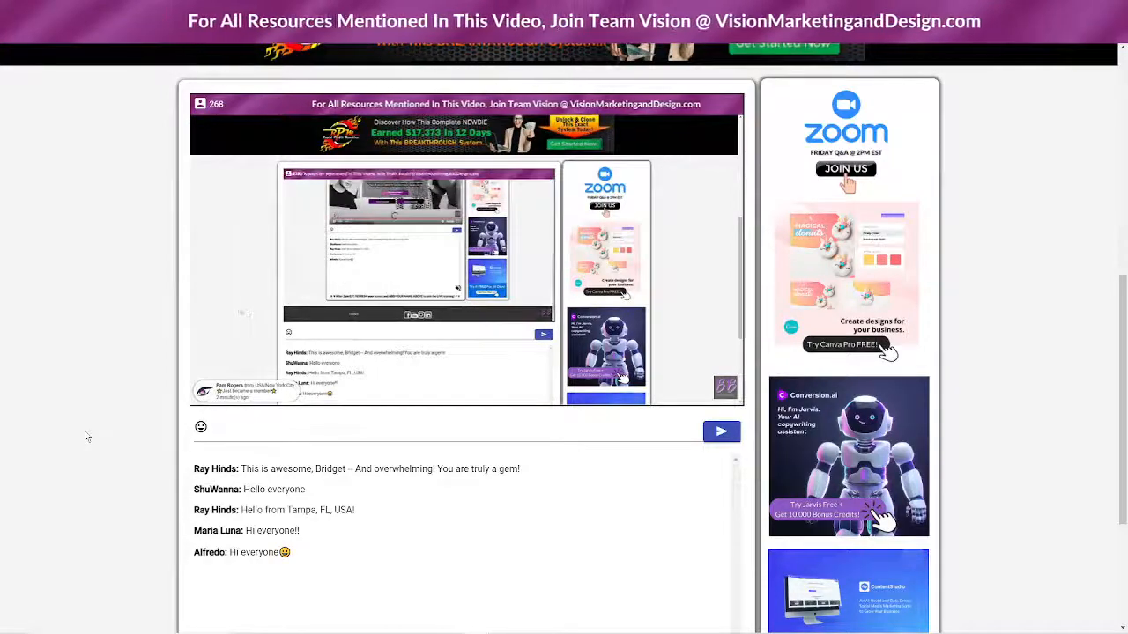
{"action": "scroll", "coordinate": [89, 434], "scroll_direction": "down", "scroll_amount": 1}
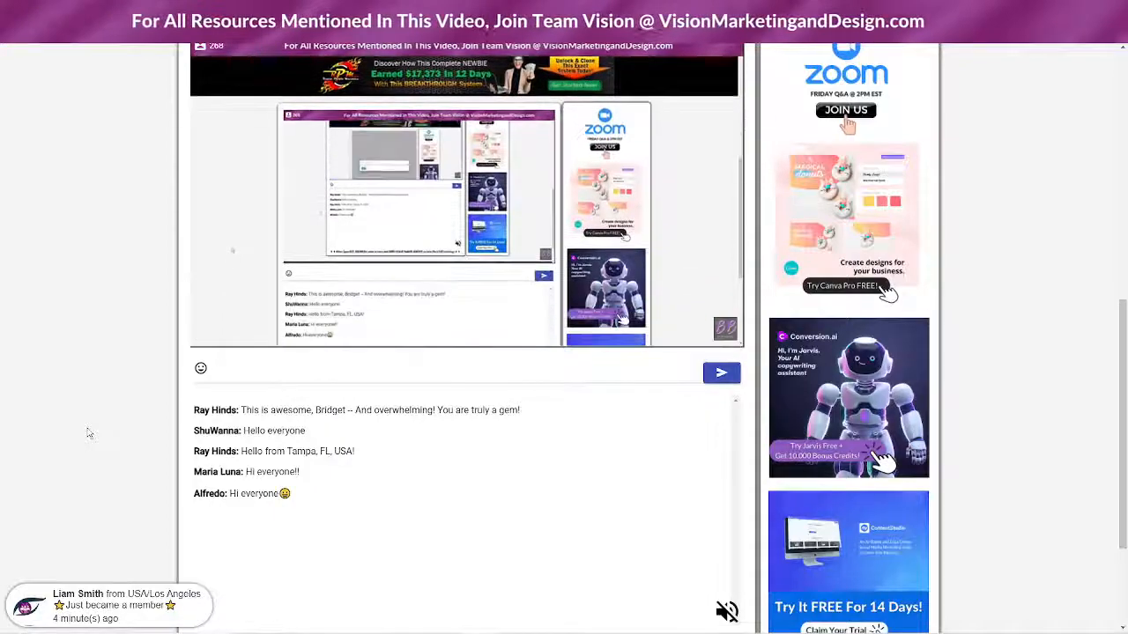
{"action": "scroll", "coordinate": [87, 434], "scroll_direction": "up", "scroll_amount": 6}
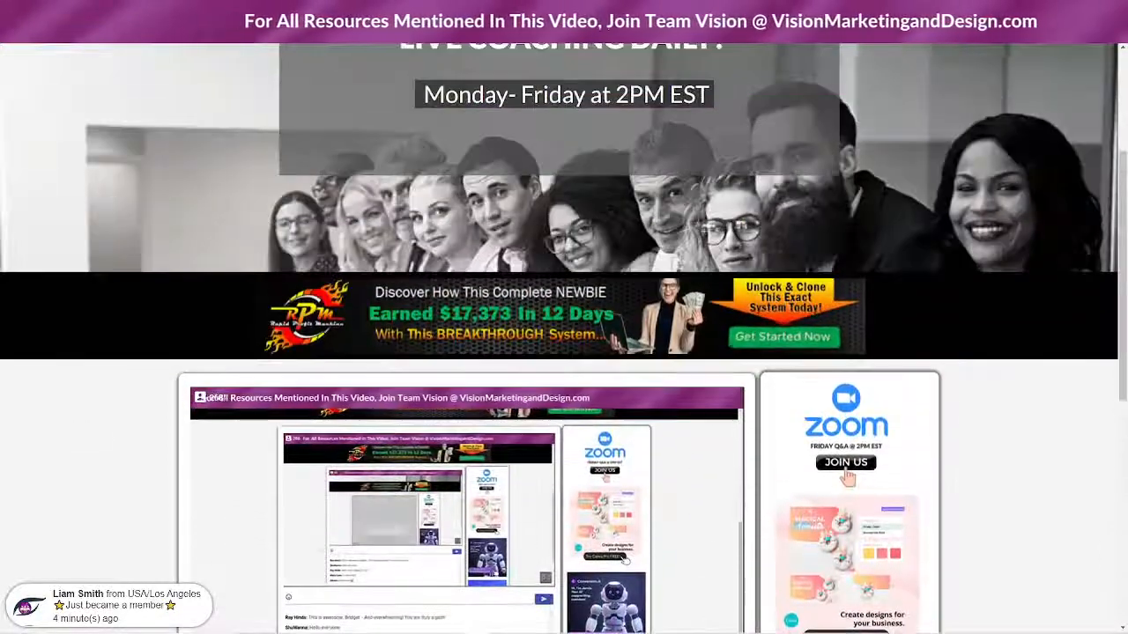
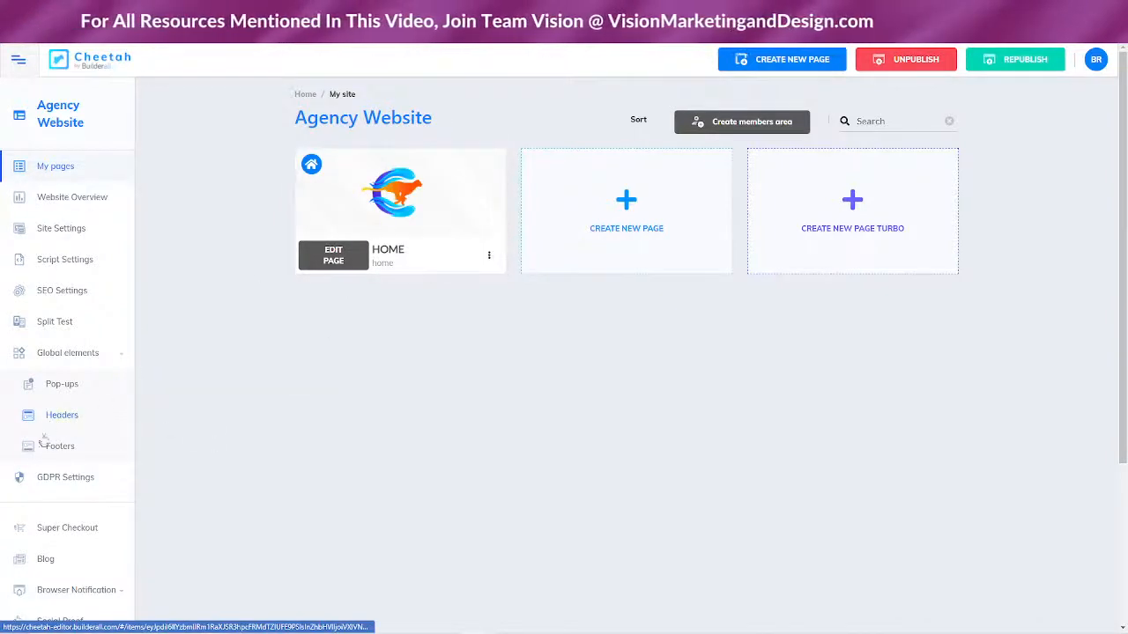
- Open the Agency Website's HOME page in the Cheetah editor and switch to the Vision Marketing LIVE window
{"action": "left_click", "coordinate": [329, 262]}
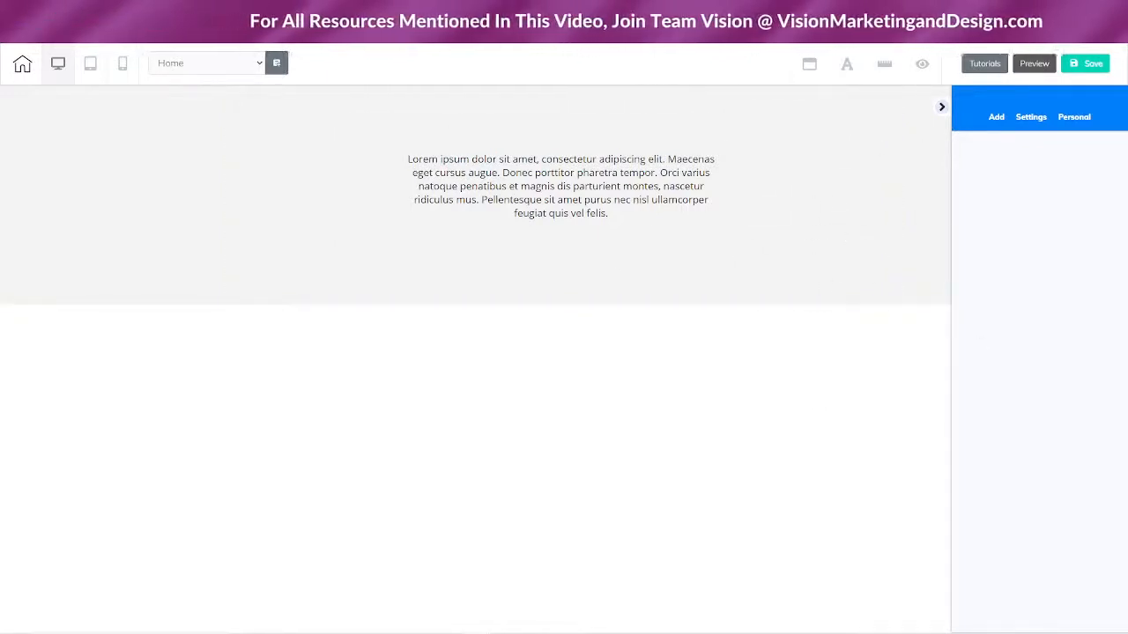
{"action": "mouse_move", "coordinate": [476, 623]}
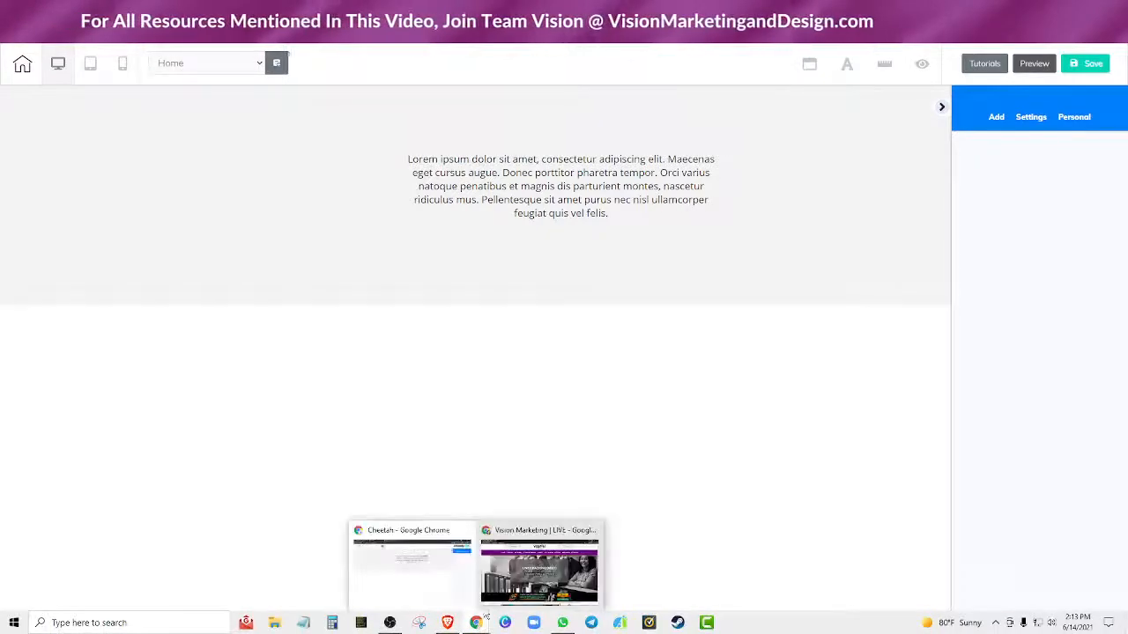
{"action": "left_click", "coordinate": [533, 555]}
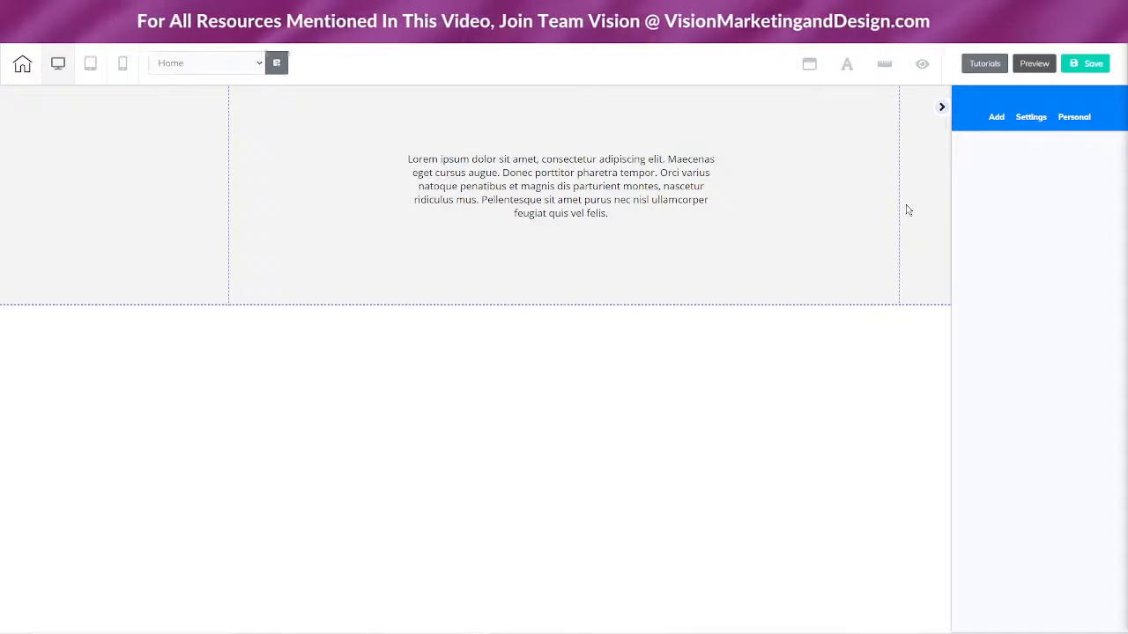
- Make the page's panel taller and delete the box containing the lorem ipsum text
{"action": "left_click", "coordinate": [566, 302]}
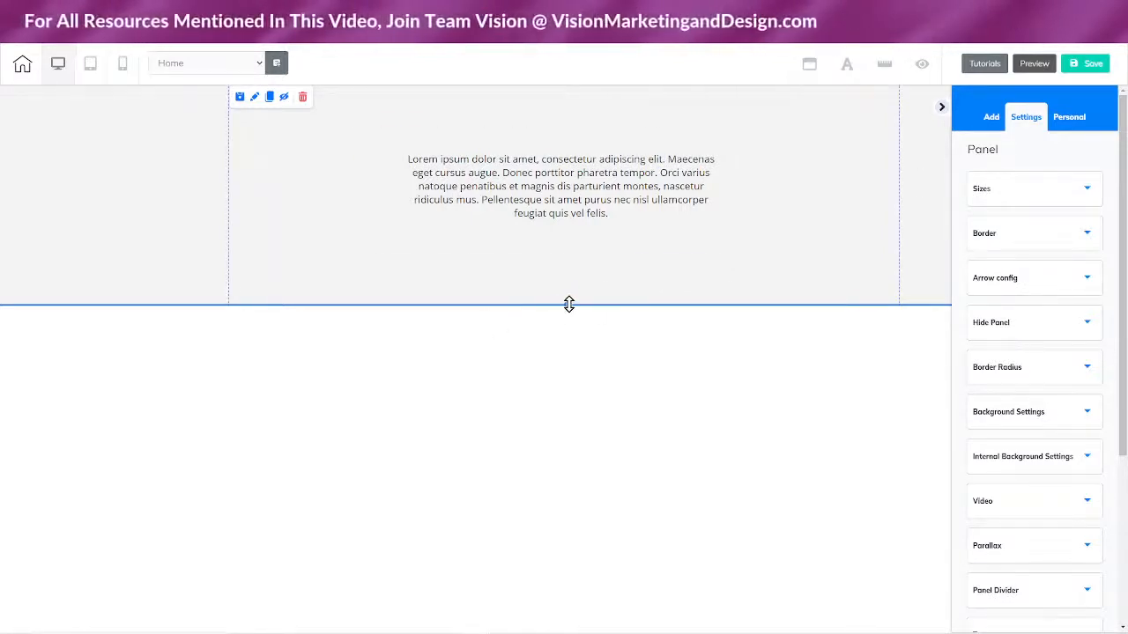
{"action": "left_click_drag", "start_coordinate": [569, 303], "coordinate": [567, 406]}
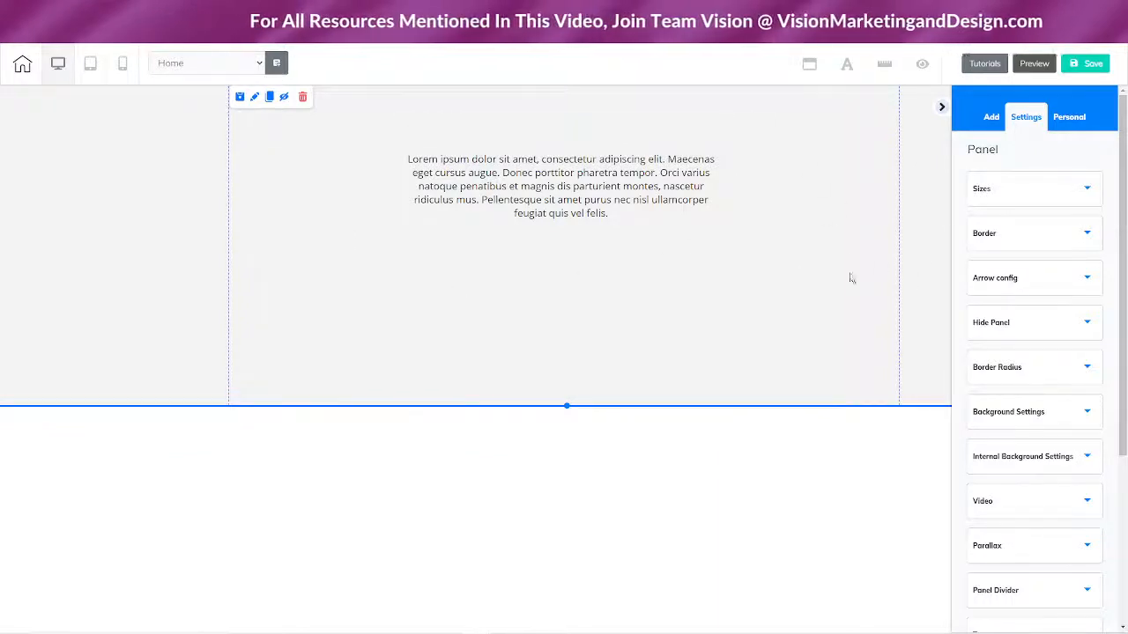
{"action": "left_click", "coordinate": [756, 154]}
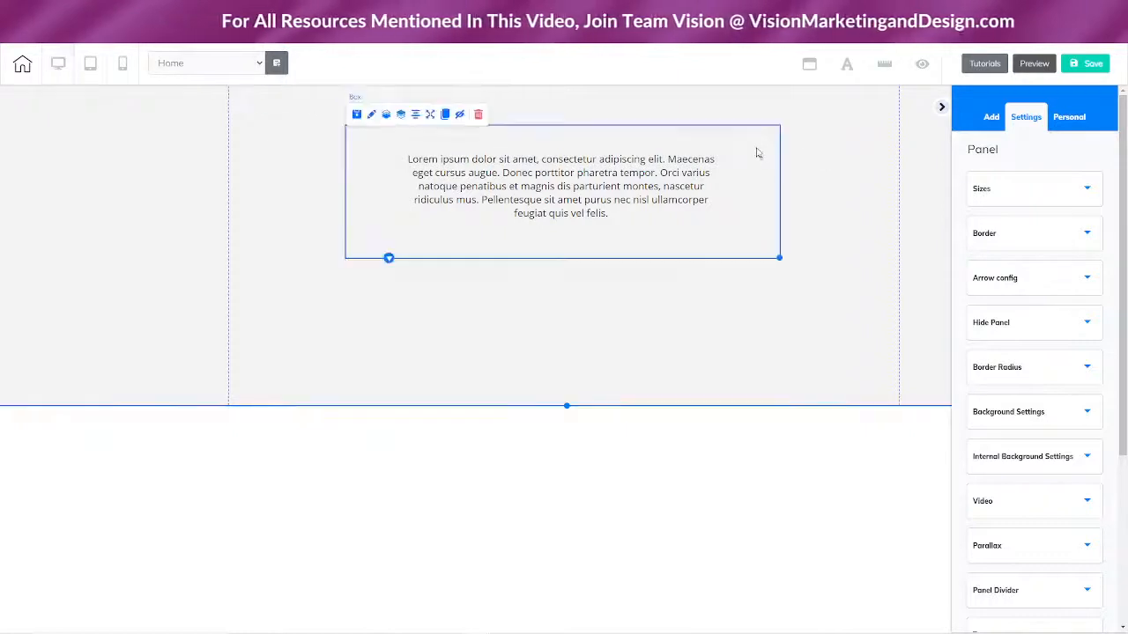
{"action": "left_click", "coordinate": [477, 115]}
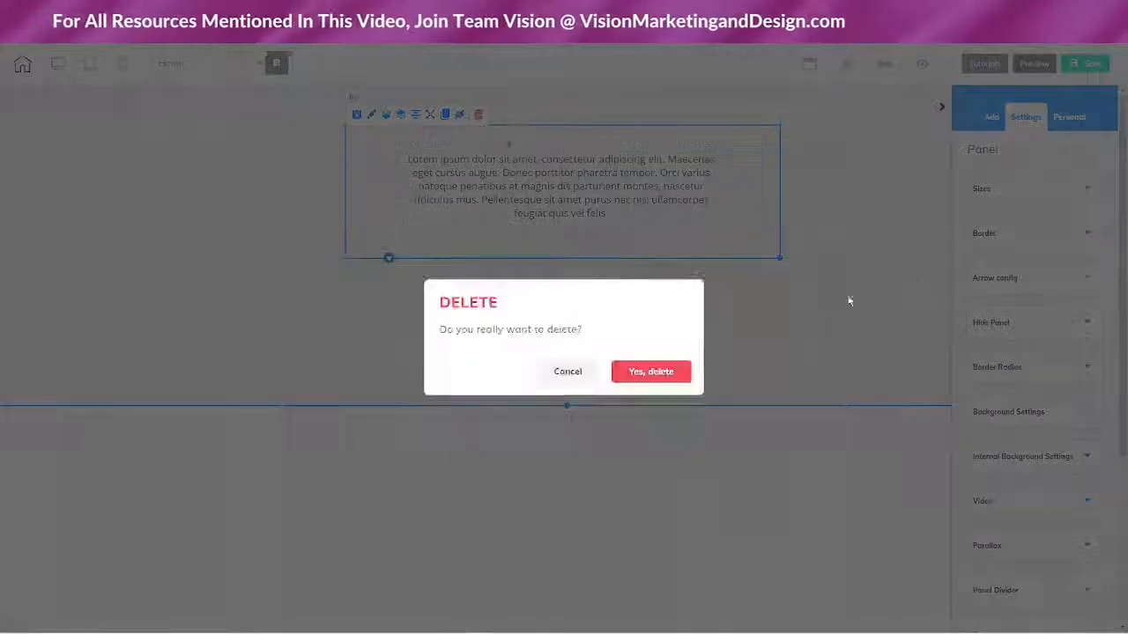
{"action": "left_click", "coordinate": [650, 371]}
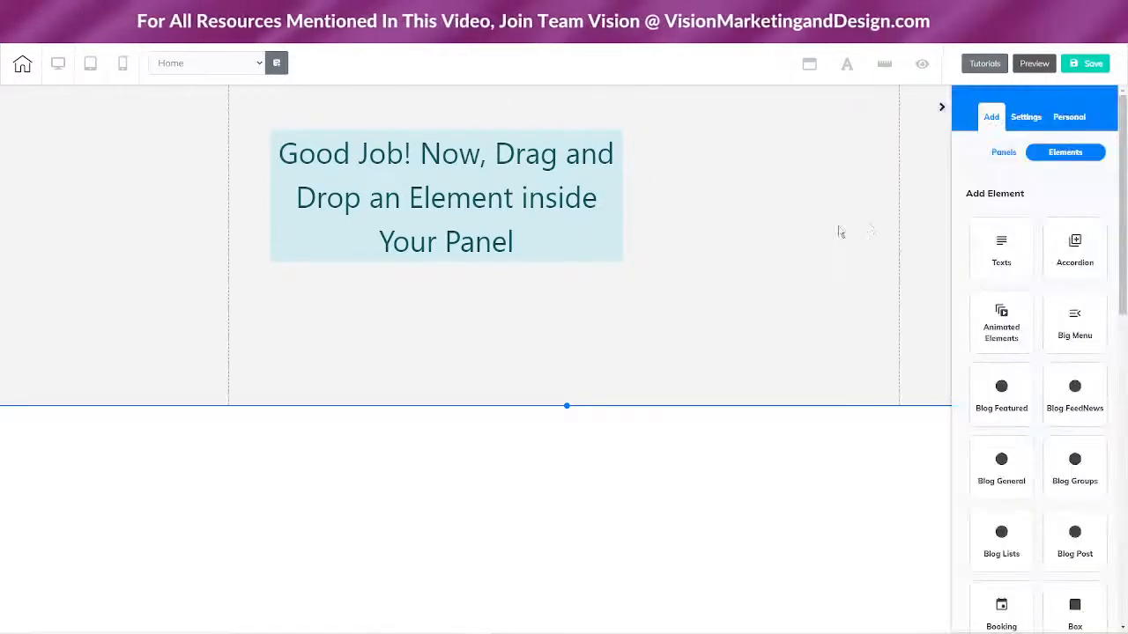
- Add a blank panel below the existing one, shorten the upper panel and make the new panel taller
{"action": "left_click", "coordinate": [1003, 153]}
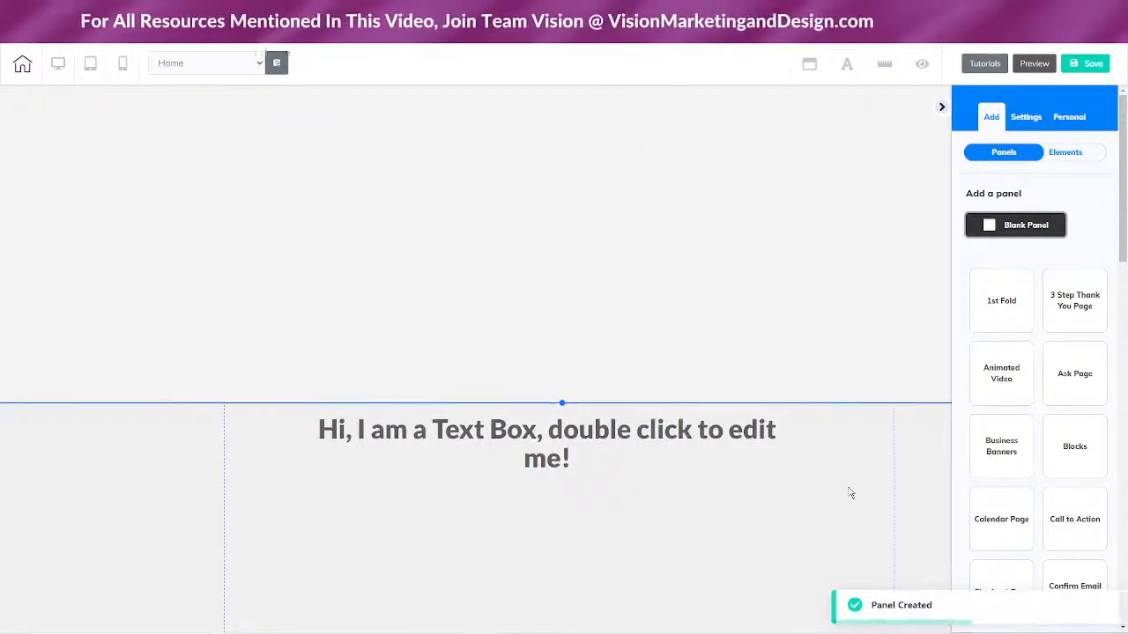
{"action": "left_click_drag", "start_coordinate": [562, 399], "coordinate": [564, 356]}
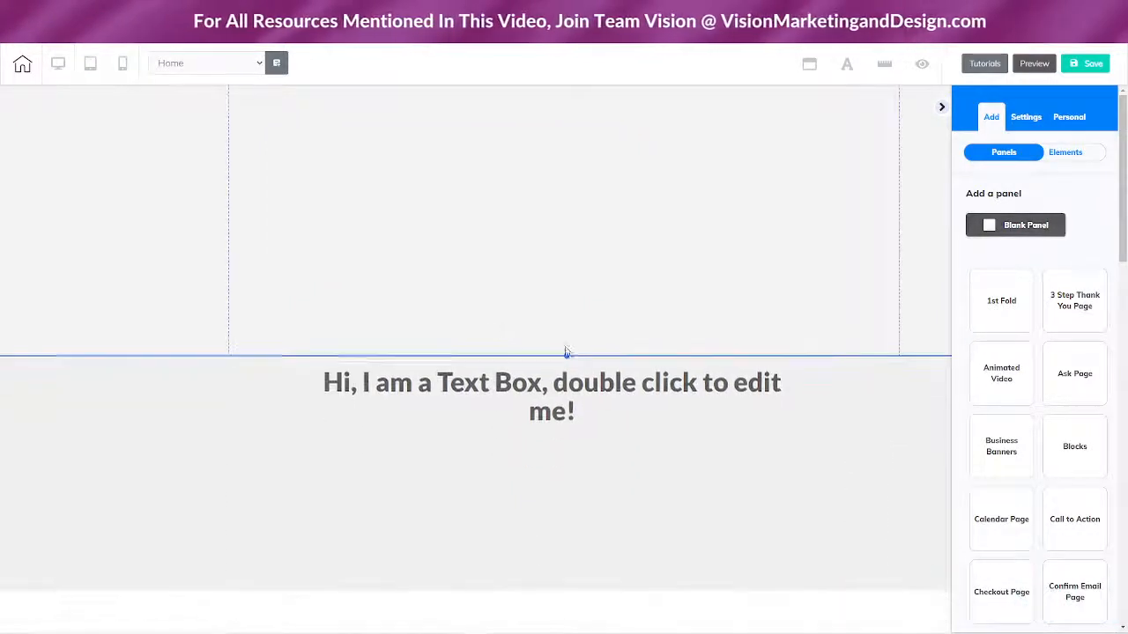
{"action": "left_click", "coordinate": [801, 524]}
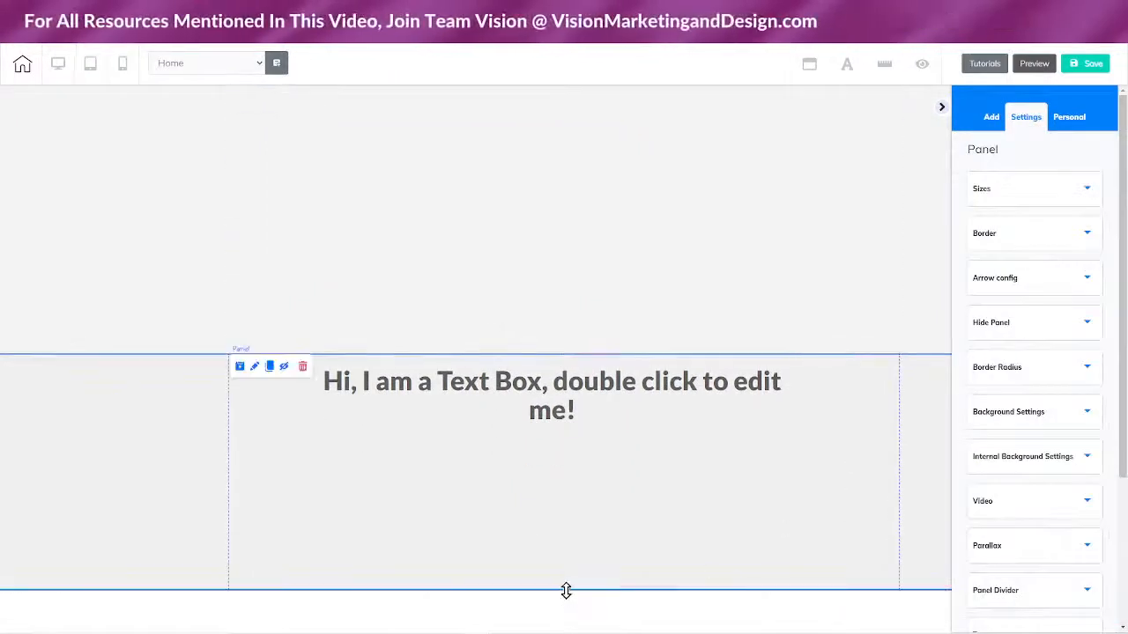
{"action": "left_click_drag", "start_coordinate": [566, 591], "coordinate": [562, 632]}
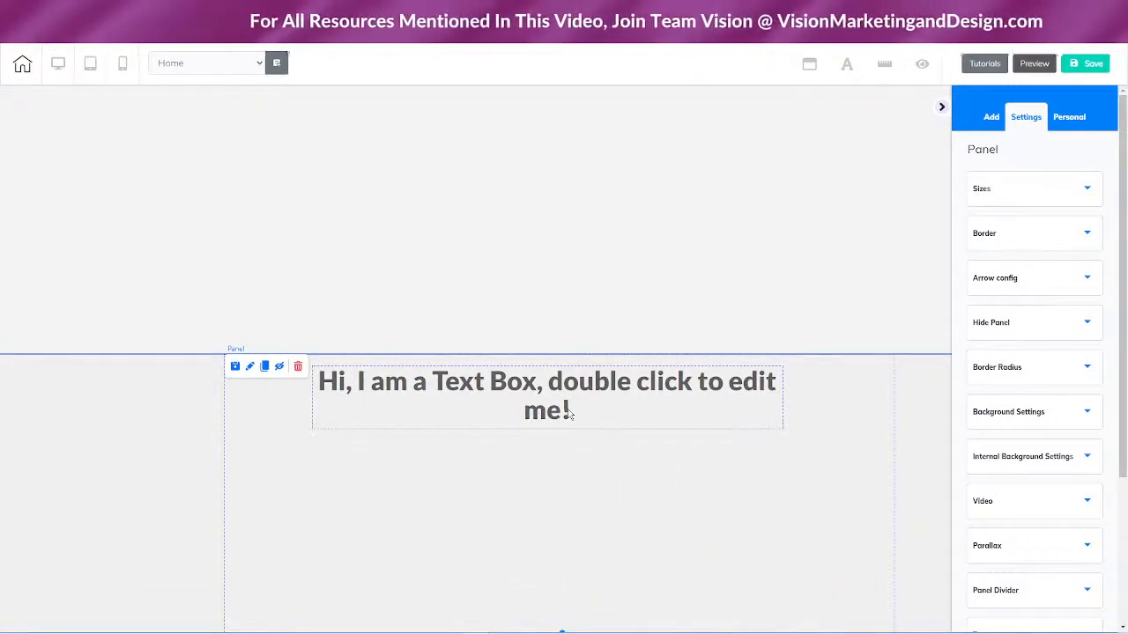
- Add a Title H1 text element centered near the upper edge of the first panel
{"action": "left_click", "coordinate": [991, 116]}
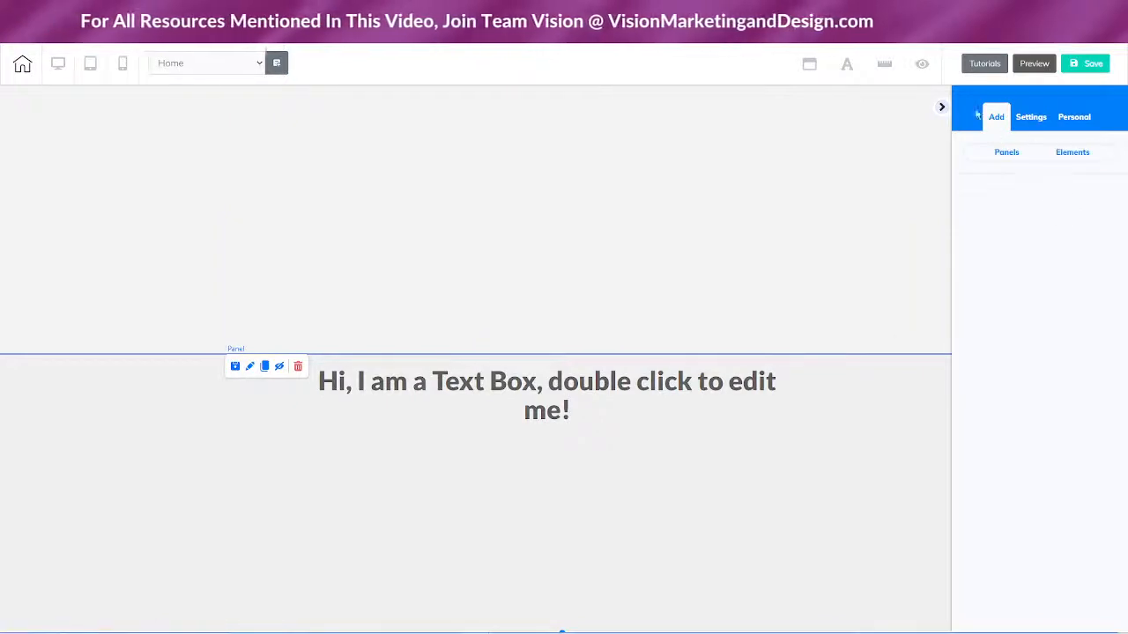
{"action": "left_click", "coordinate": [1070, 157]}
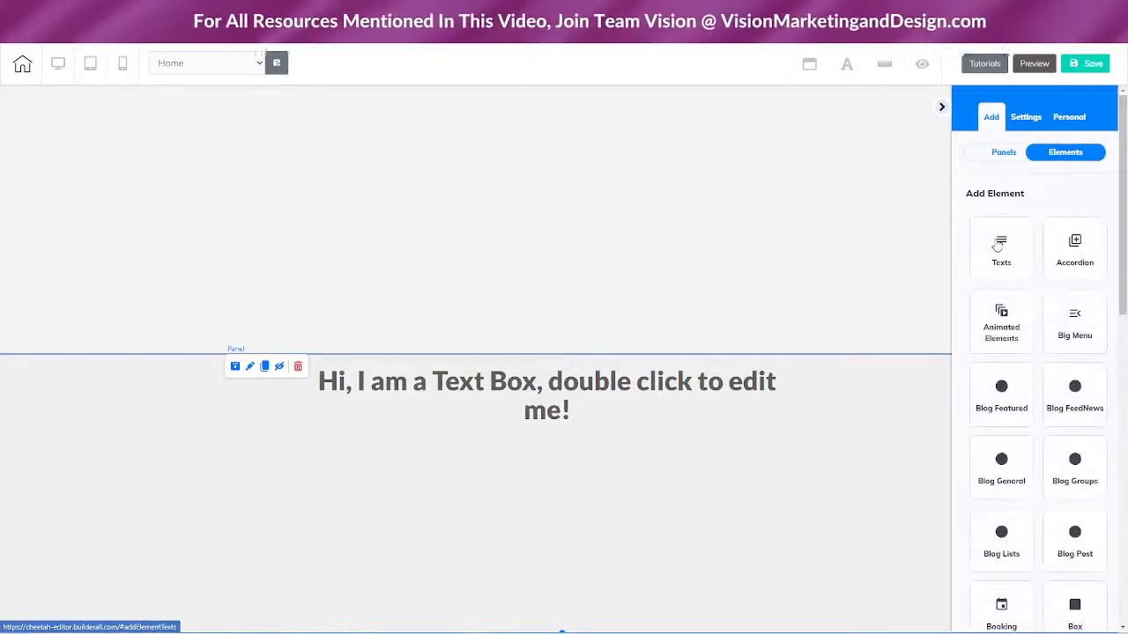
{"action": "left_click", "coordinate": [998, 247]}
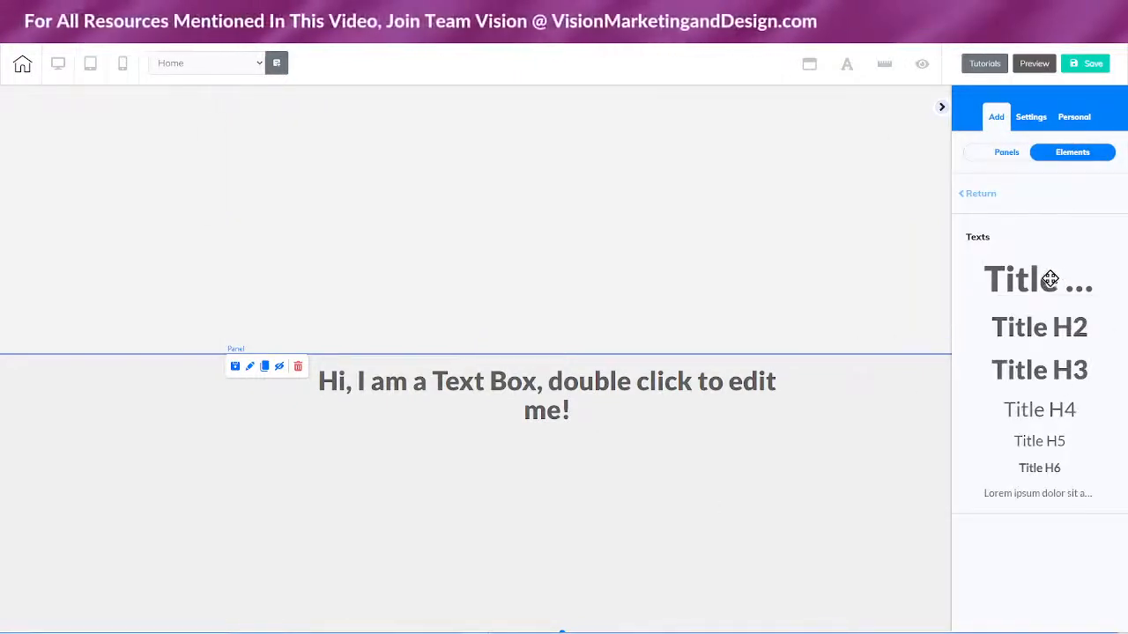
{"action": "left_click_drag", "start_coordinate": [1049, 279], "coordinate": [575, 123]}
{"action": "left_click_drag", "start_coordinate": [664, 238], "coordinate": [567, 124]}
- Delete the default "Hi, I am a Text Box" text from the second panel
{"action": "left_click", "coordinate": [546, 409]}
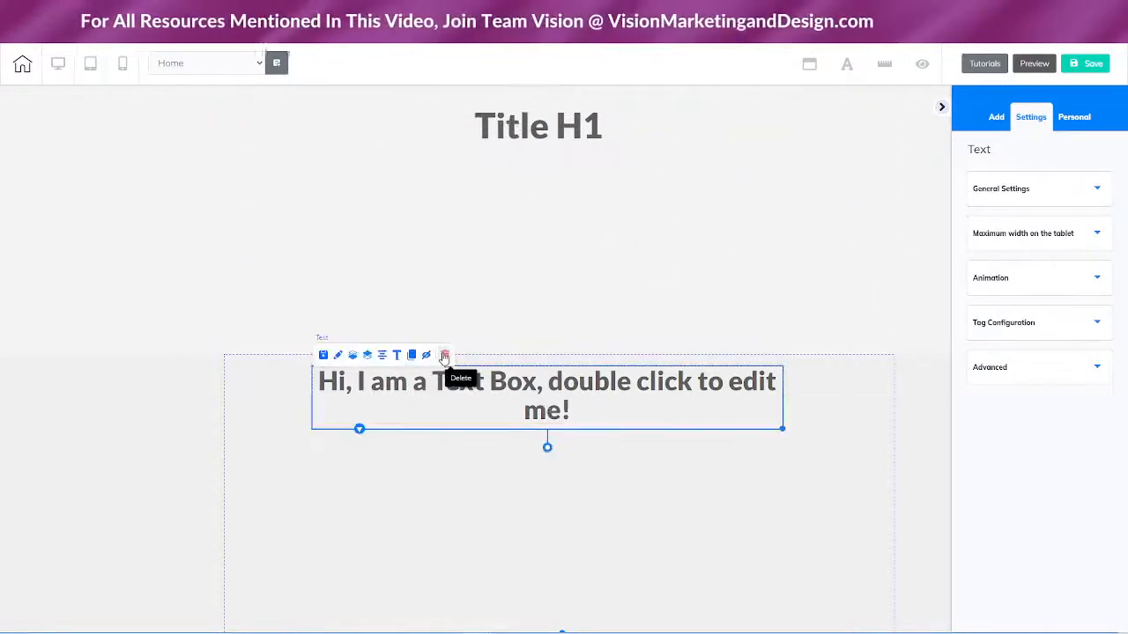
{"action": "left_click", "coordinate": [444, 355]}
{"action": "left_click", "coordinate": [649, 374]}
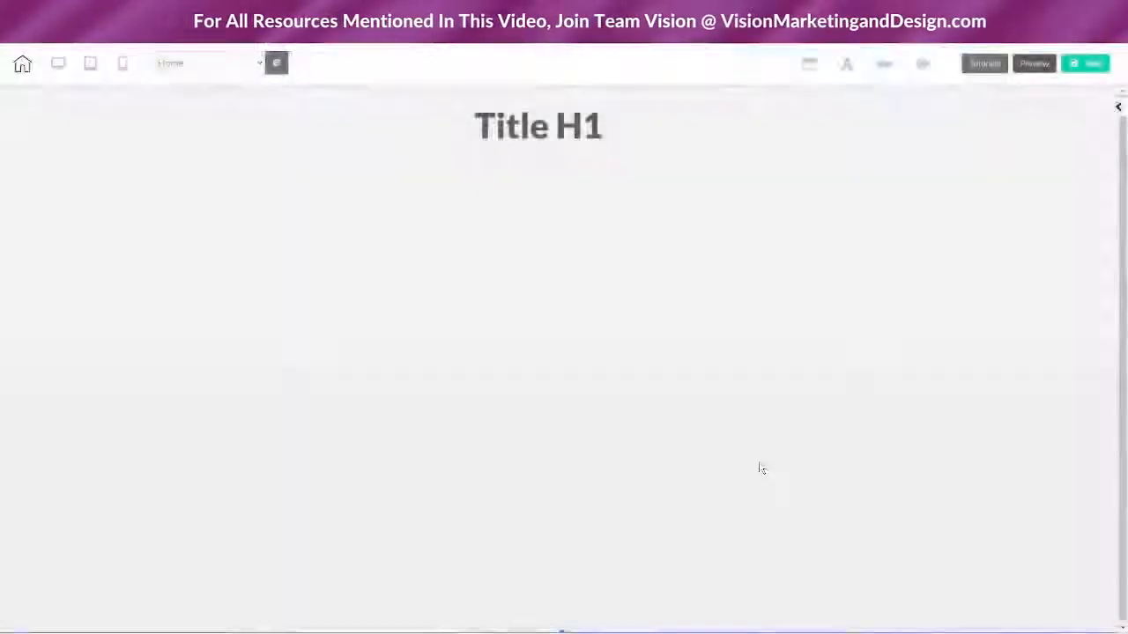
- Add a Title H2 text element centered directly beneath the Title H1 heading
{"action": "left_click", "coordinate": [1118, 107]}
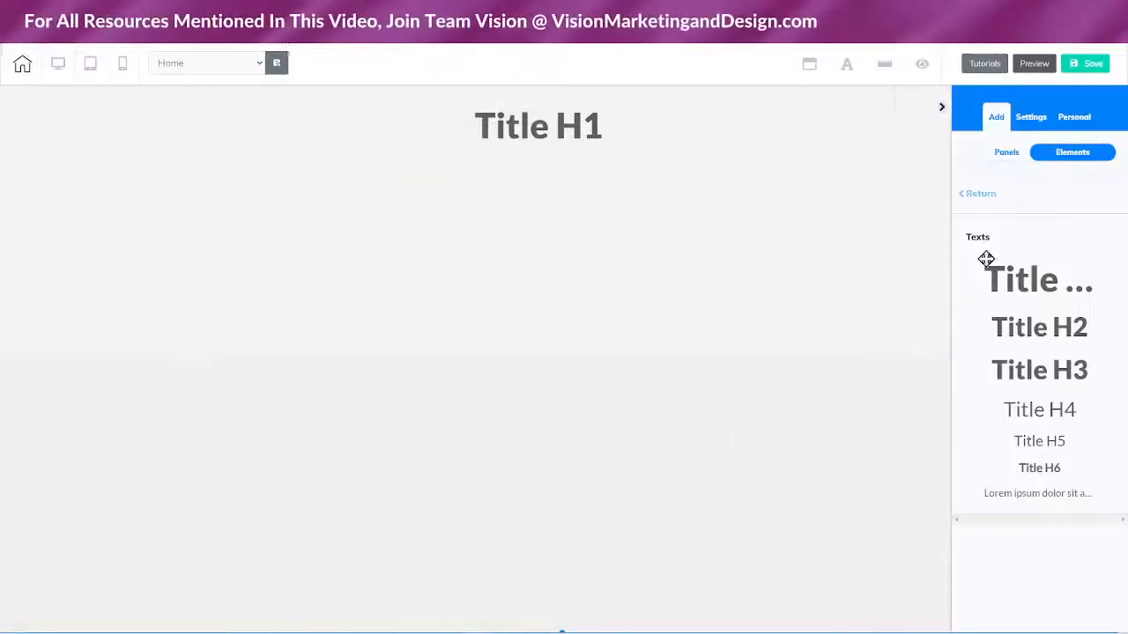
{"action": "left_click_drag", "start_coordinate": [1048, 327], "coordinate": [536, 182]}
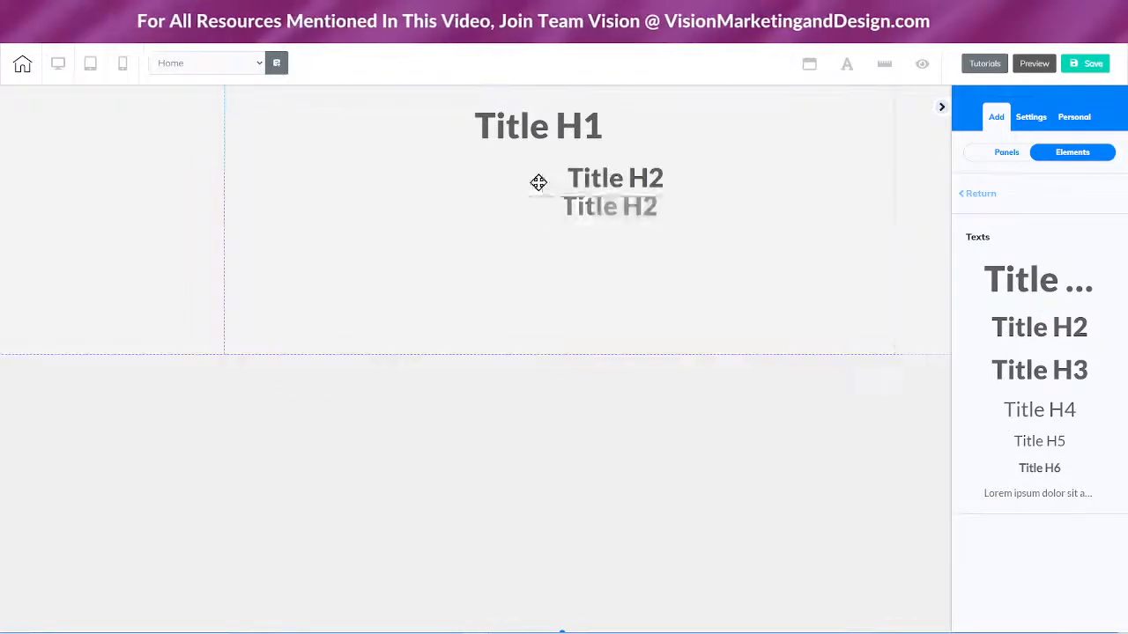
{"action": "left_click_drag", "start_coordinate": [628, 183], "coordinate": [548, 174]}
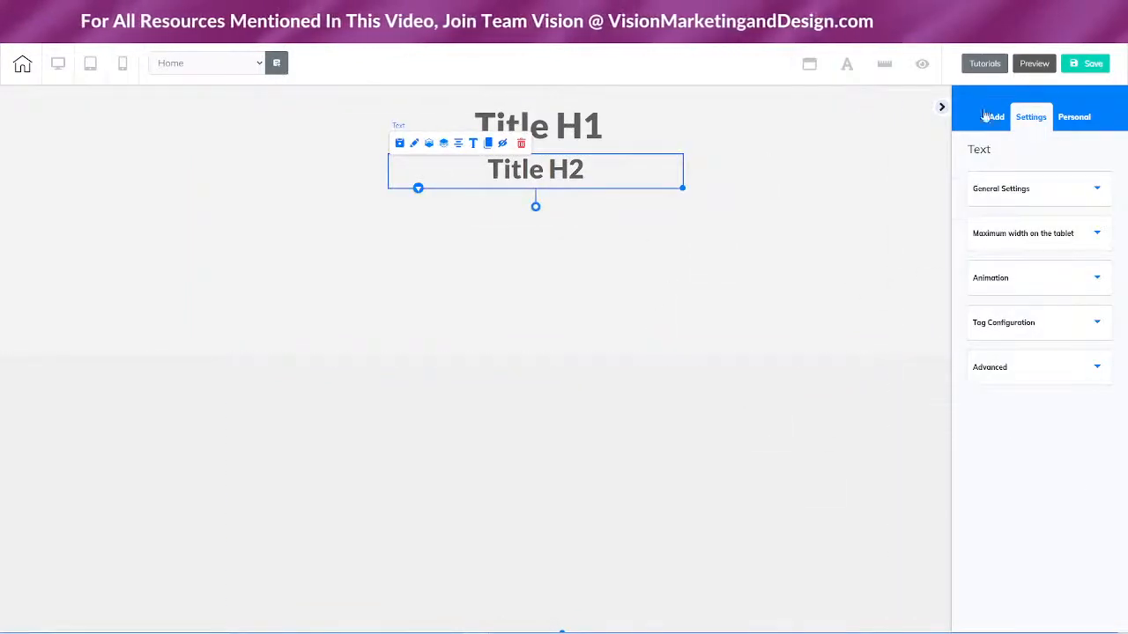
{"action": "left_click", "coordinate": [1002, 126]}
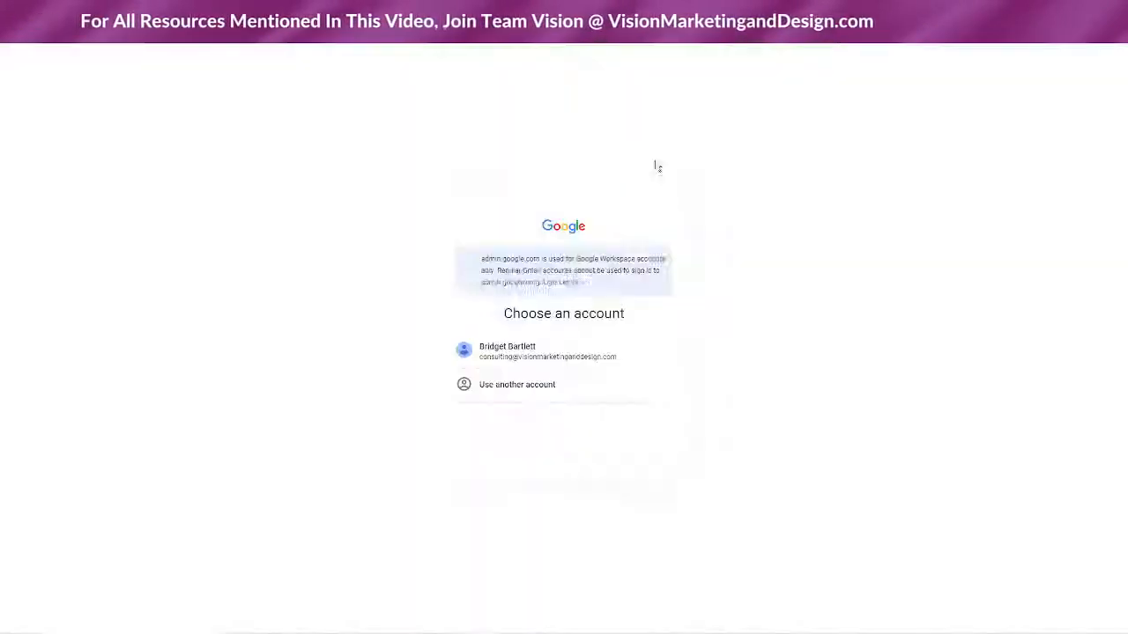
- Switch to Google Workspace, choose the listed account and open Google Sheets from its app dashboard
{"action": "left_click", "coordinate": [524, 351]}
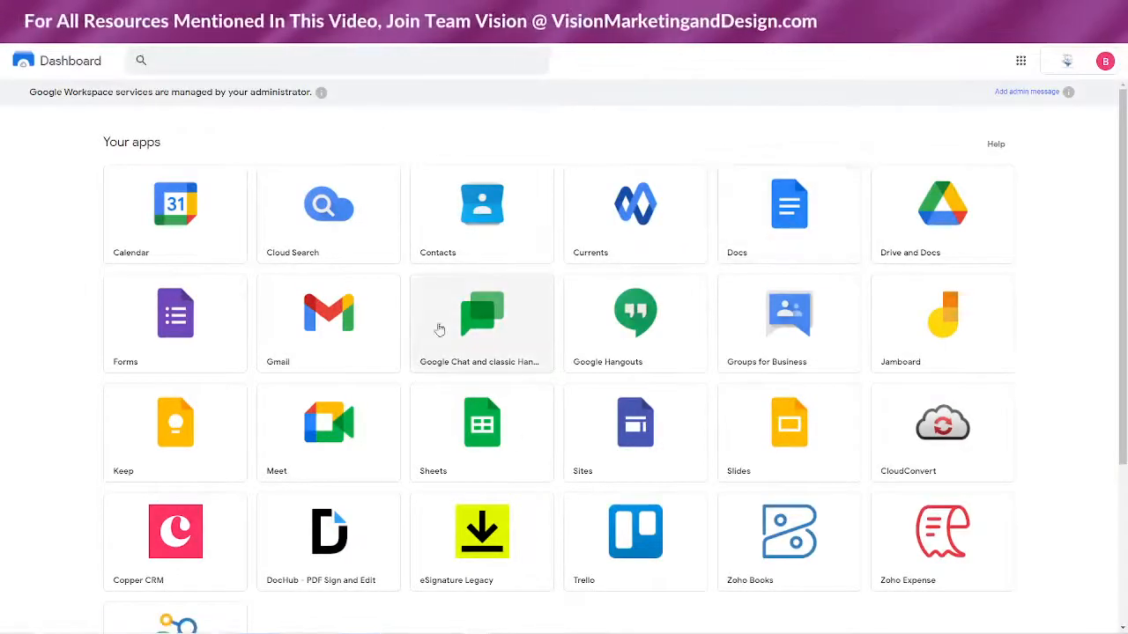
{"action": "left_click", "coordinate": [464, 441]}
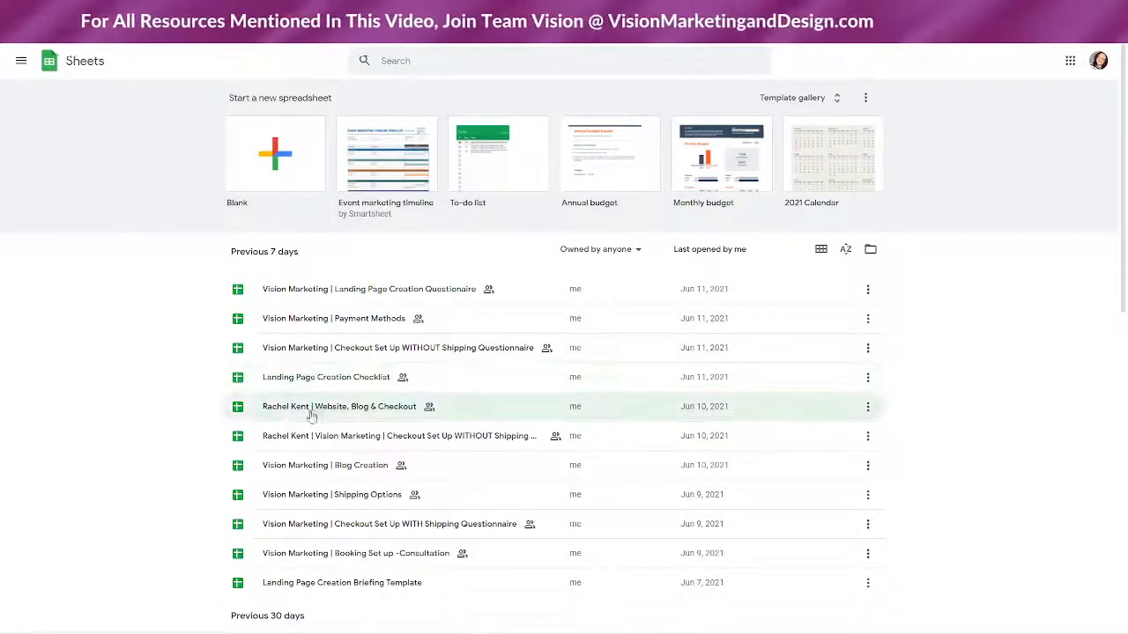
- Look through the recent spreadsheets in Google Sheets, and open Google Docs from the Workspace app dashboard
{"action": "scroll", "coordinate": [306, 448], "scroll_direction": "down", "scroll_amount": 1}
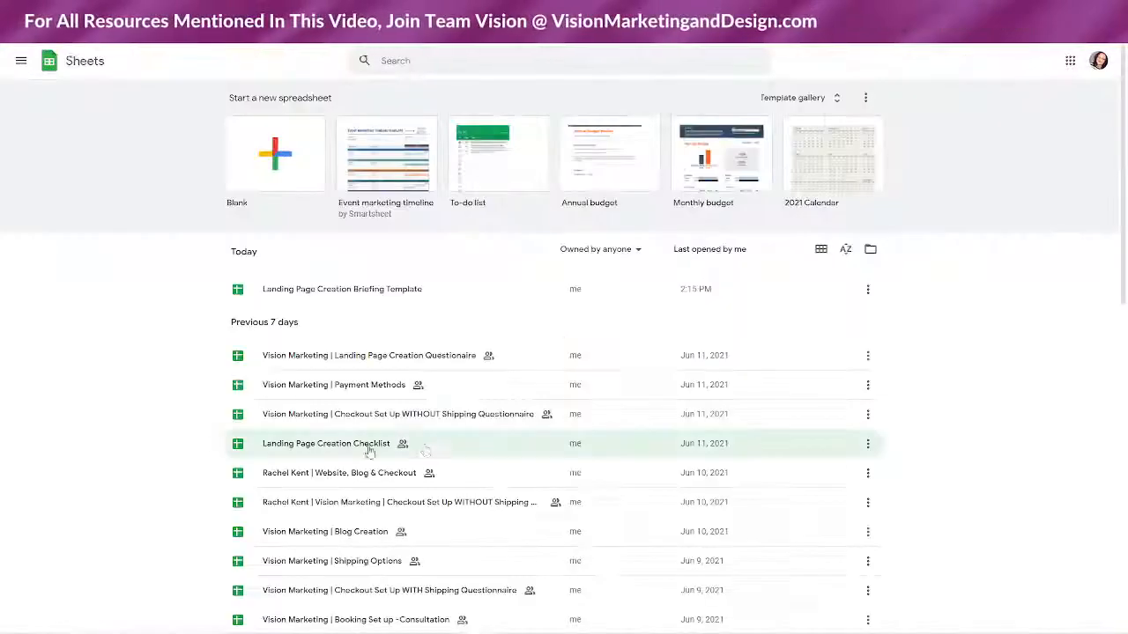
{"action": "scroll", "coordinate": [152, 401], "scroll_direction": "down", "scroll_amount": 5}
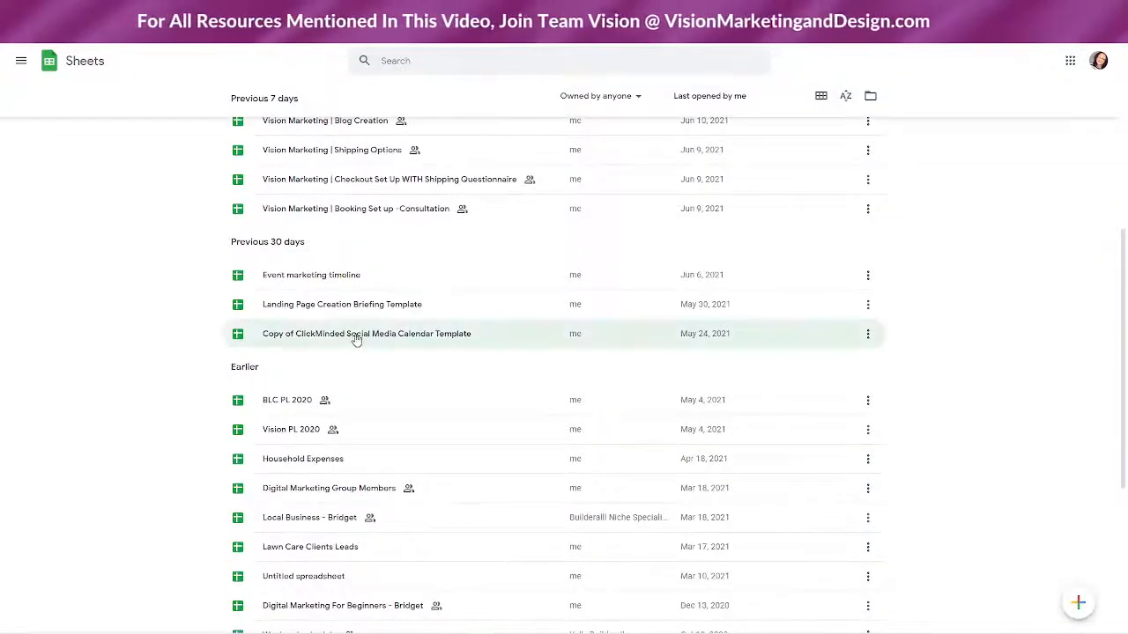
{"action": "scroll", "coordinate": [184, 280], "scroll_direction": "up", "scroll_amount": 3}
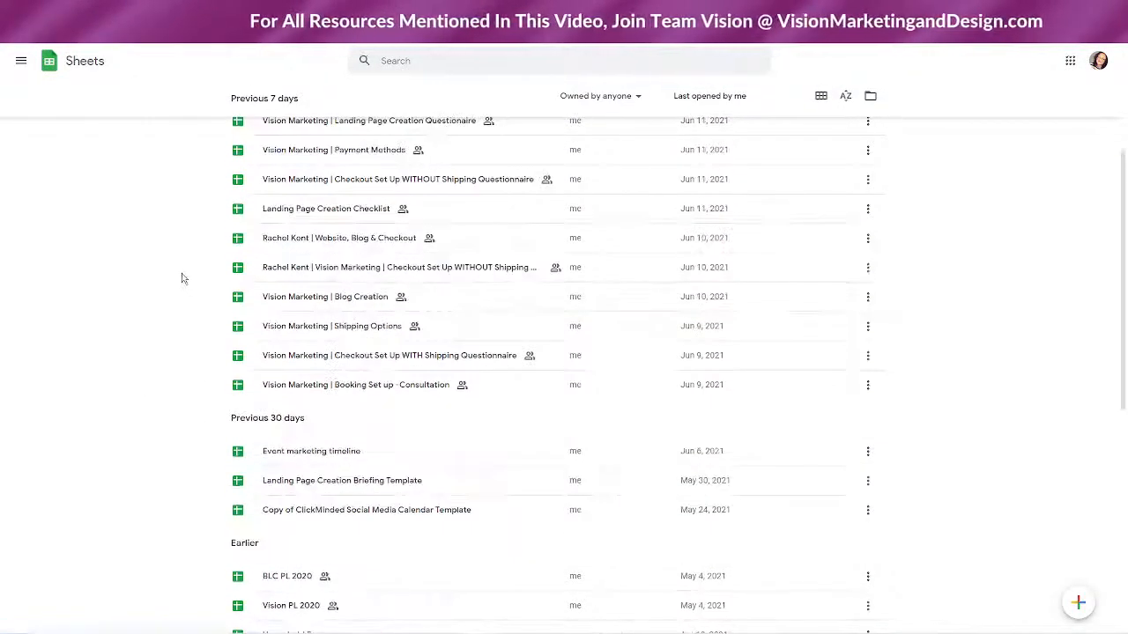
{"action": "scroll", "coordinate": [181, 278], "scroll_direction": "up", "scroll_amount": 2}
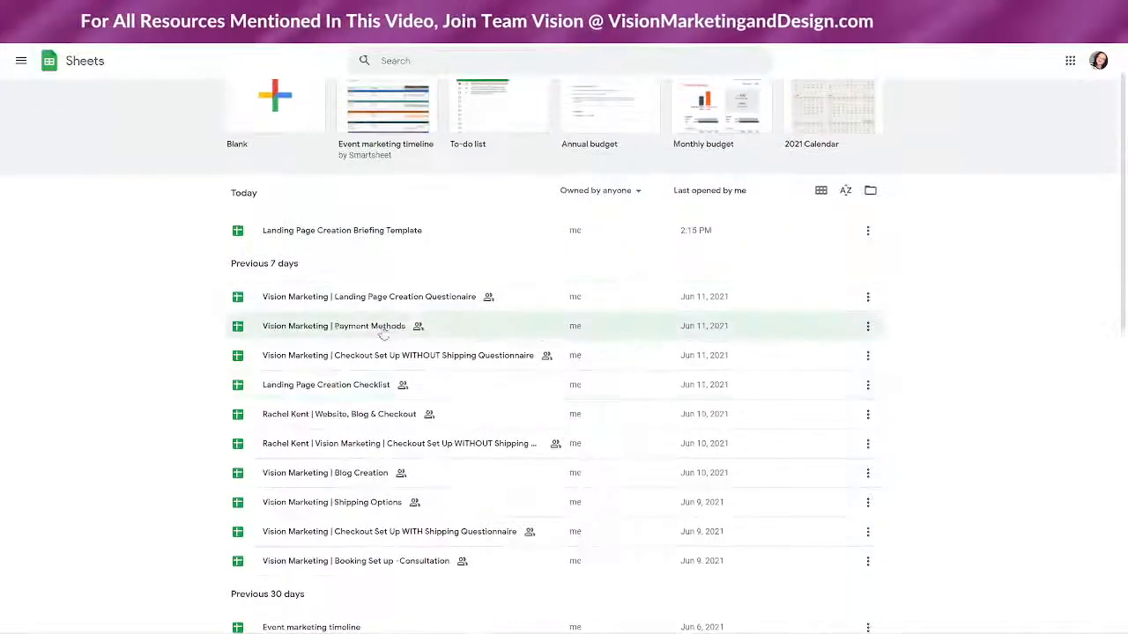
{"action": "scroll", "coordinate": [177, 353], "scroll_direction": "up", "scroll_amount": 1}
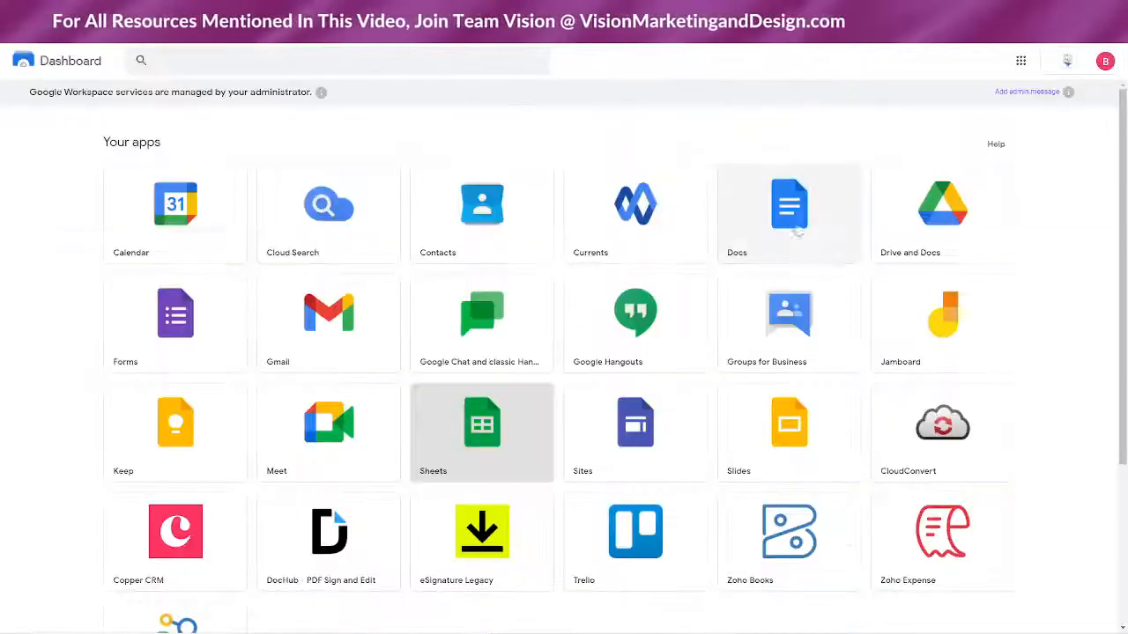
{"action": "left_click", "coordinate": [775, 220]}
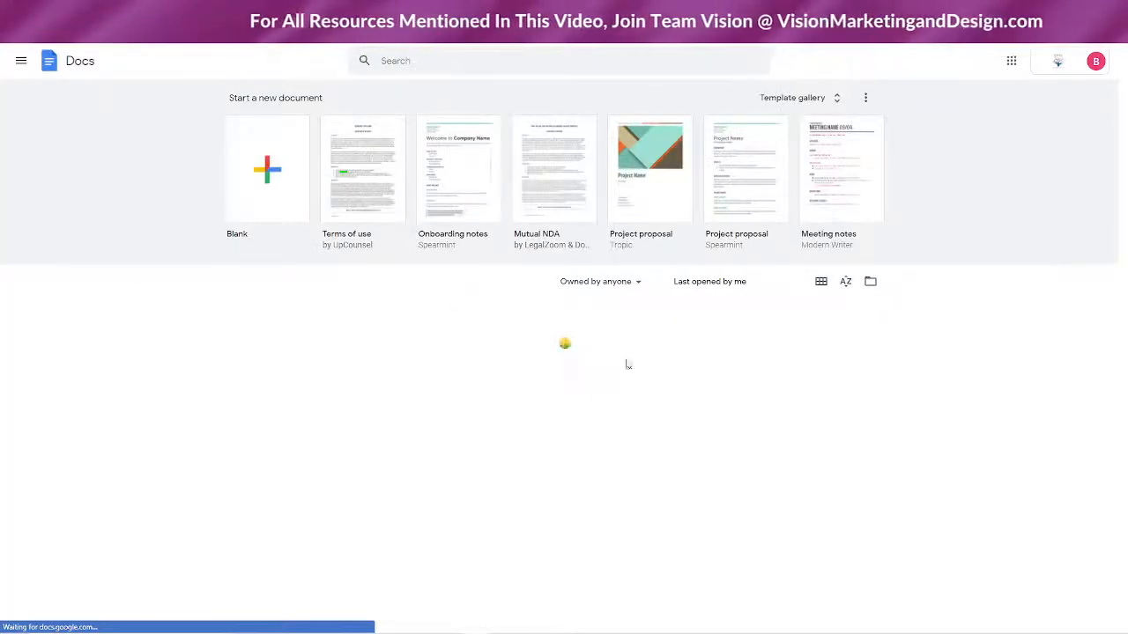
{"action": "scroll", "coordinate": [933, 330], "scroll_direction": "down", "scroll_amount": 1}
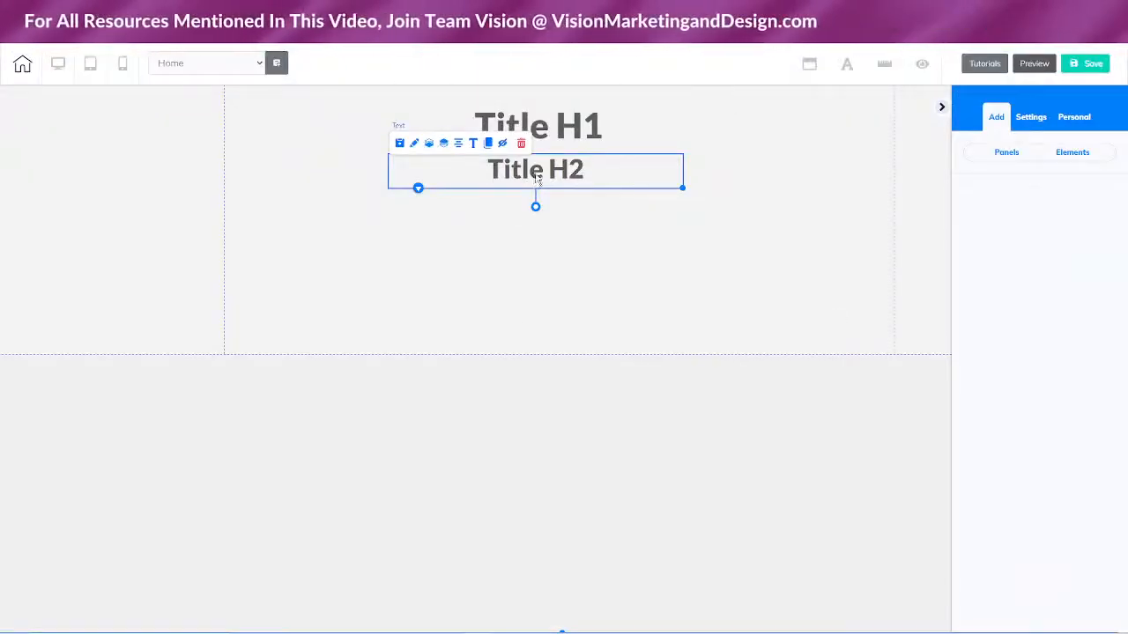
- Switch to the Cheetah editor and move the Title H2 heading from beneath Title H1 down into the second panel
{"action": "left_click_drag", "start_coordinate": [545, 176], "coordinate": [528, 315]}
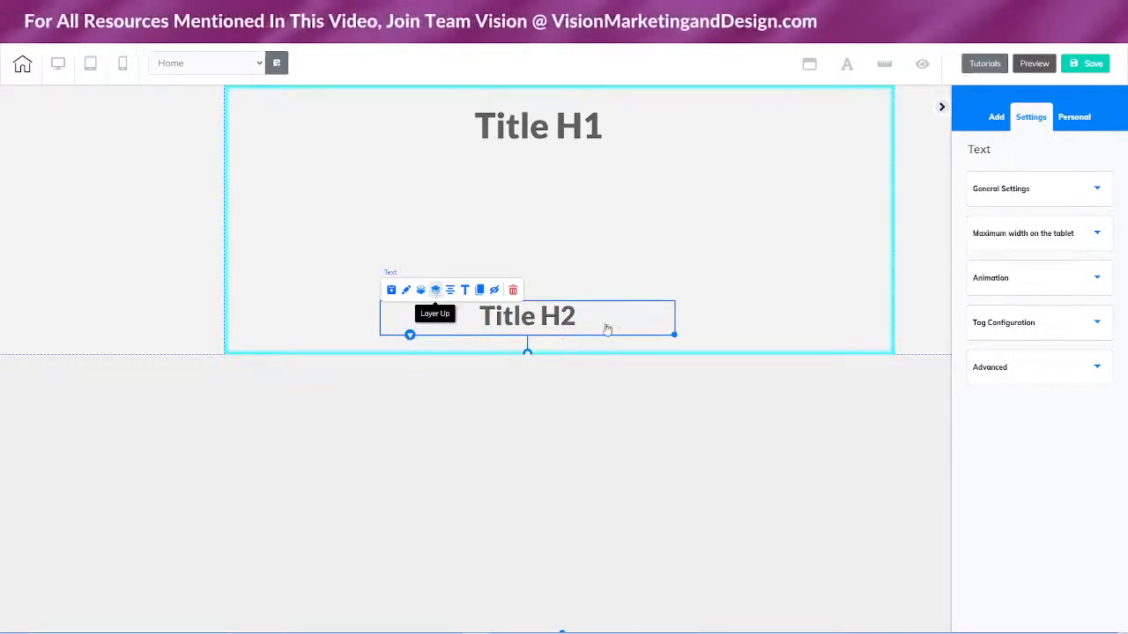
{"action": "left_click_drag", "start_coordinate": [592, 323], "coordinate": [588, 352]}
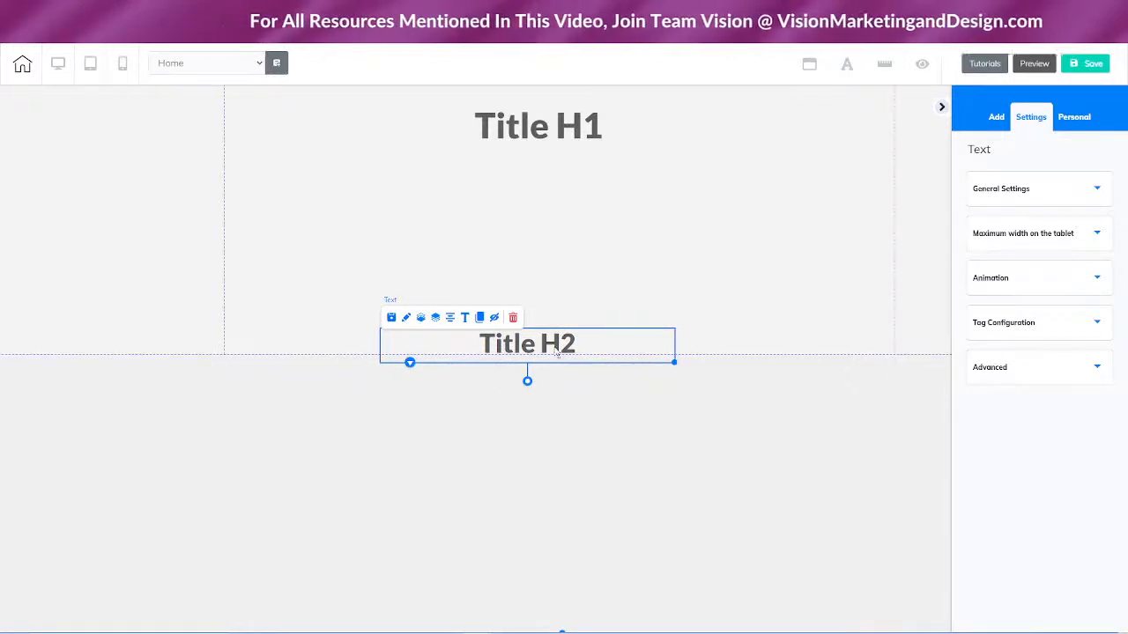
{"action": "left_click_drag", "start_coordinate": [555, 348], "coordinate": [571, 398]}
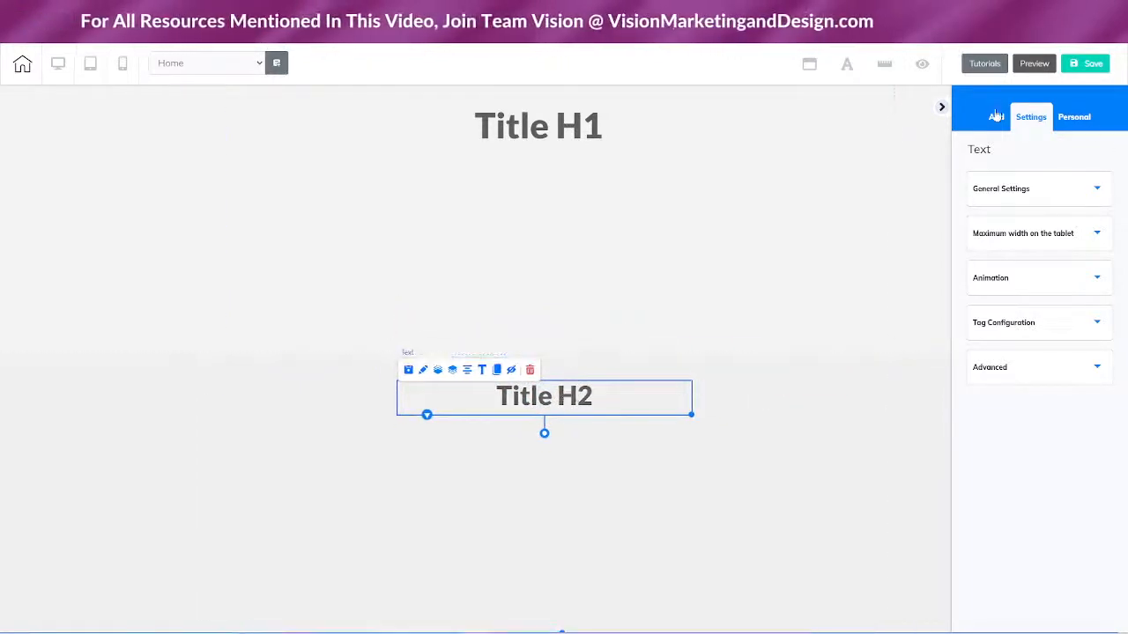
- Add a new Title H2 text element centered directly beneath the Title H1 heading in the first panel
{"action": "left_click", "coordinate": [996, 117]}
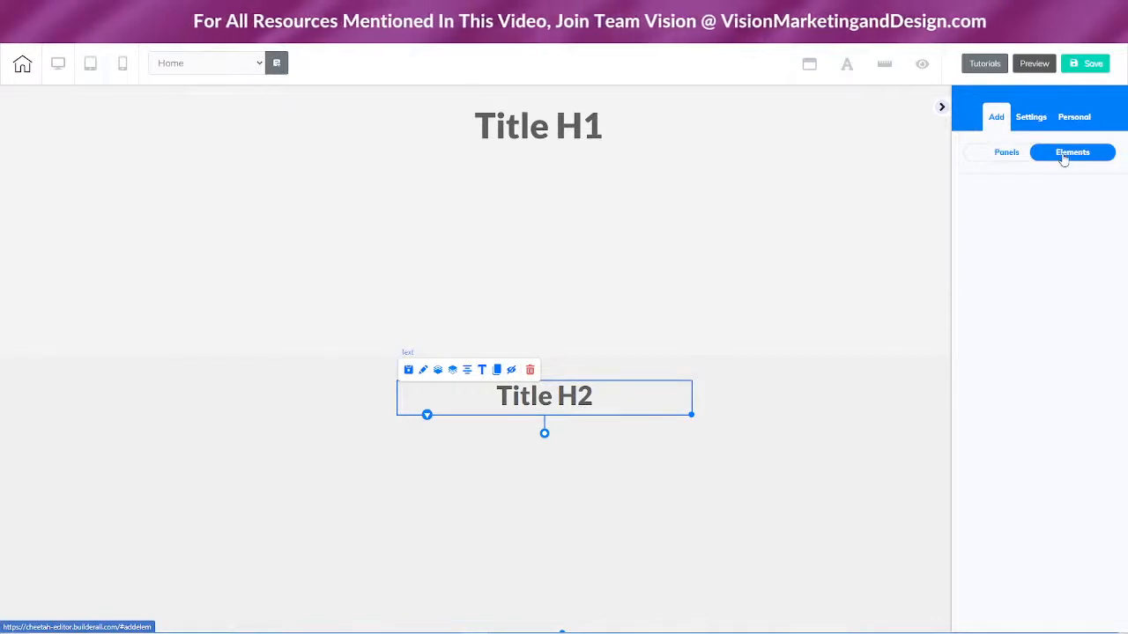
{"action": "left_click", "coordinate": [1063, 156]}
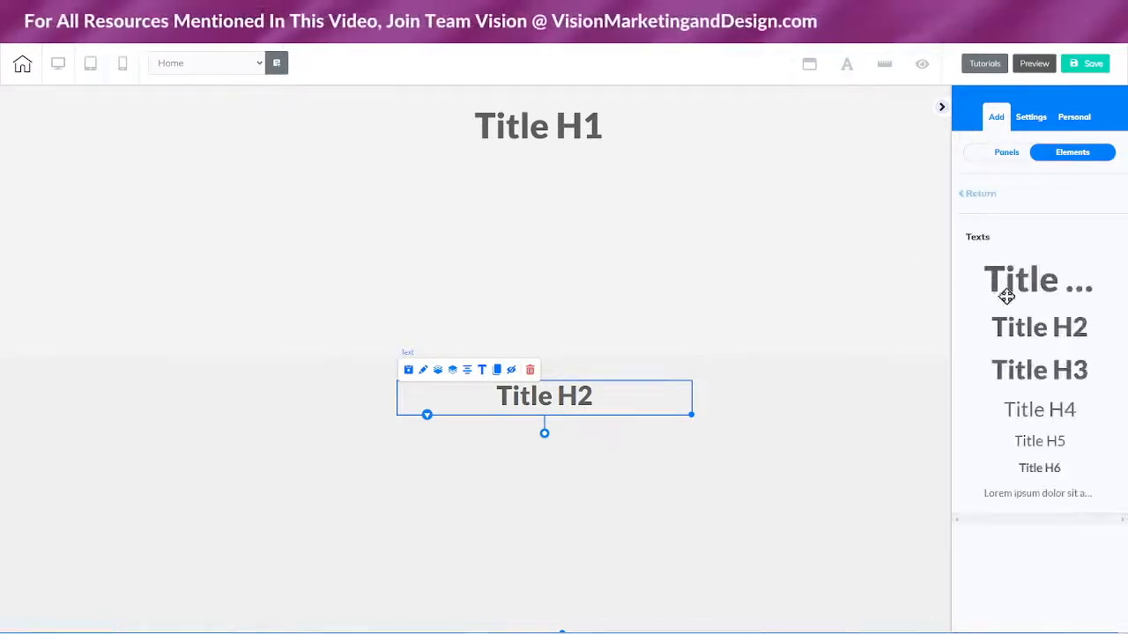
{"action": "left_click_drag", "start_coordinate": [1039, 307], "coordinate": [538, 411]}
{"action": "left_click", "coordinate": [995, 116]}
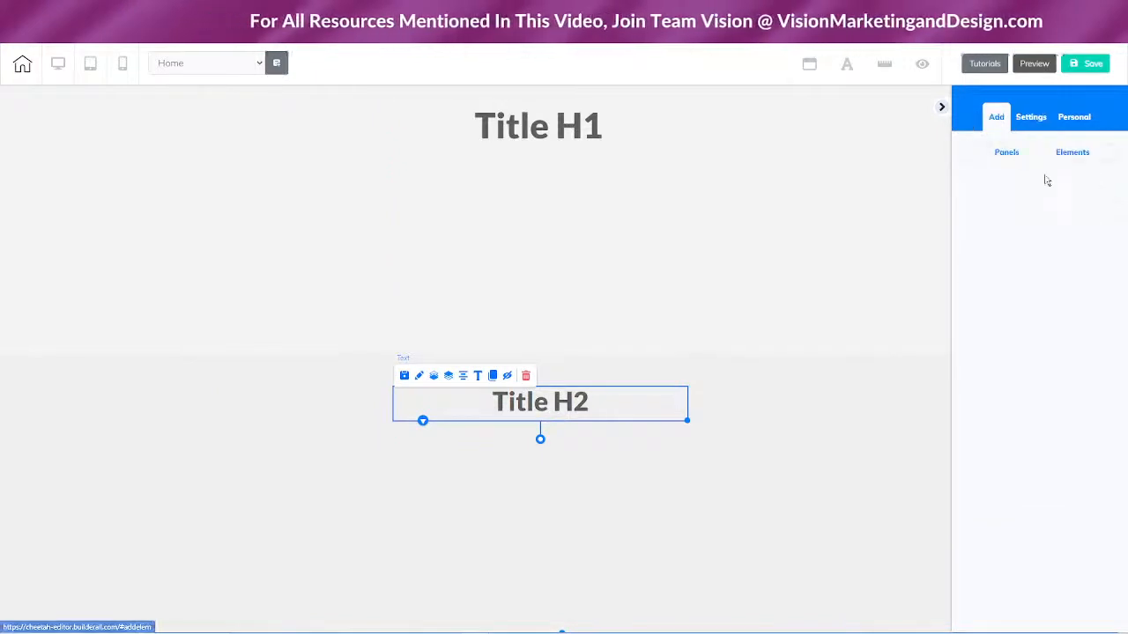
{"action": "left_click", "coordinate": [1073, 153]}
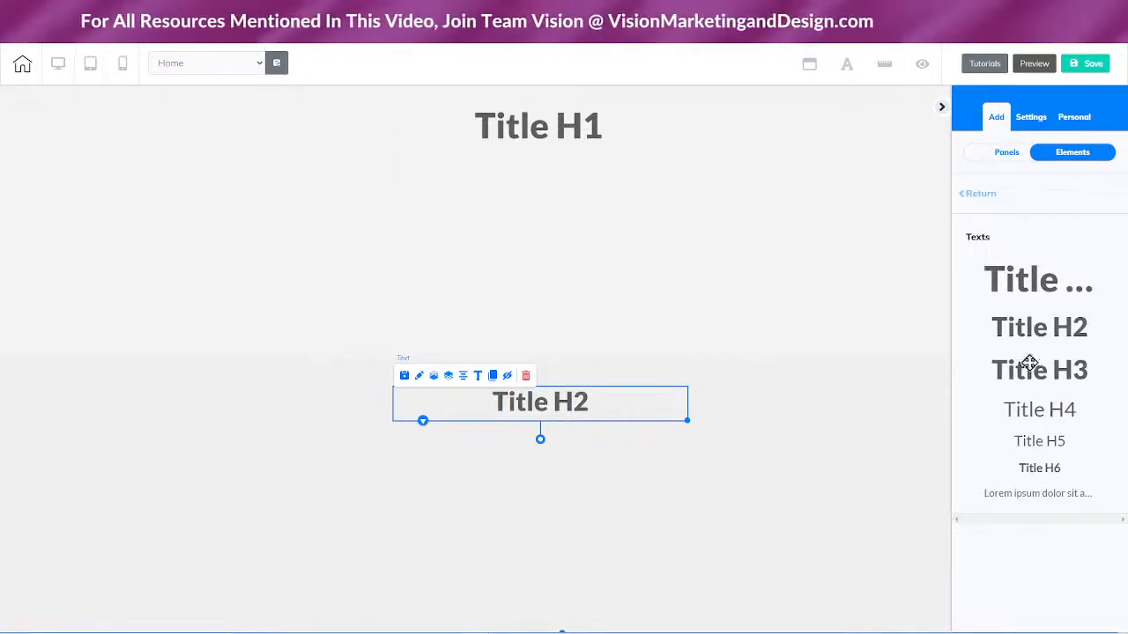
{"action": "left_click_drag", "start_coordinate": [1057, 328], "coordinate": [546, 174]}
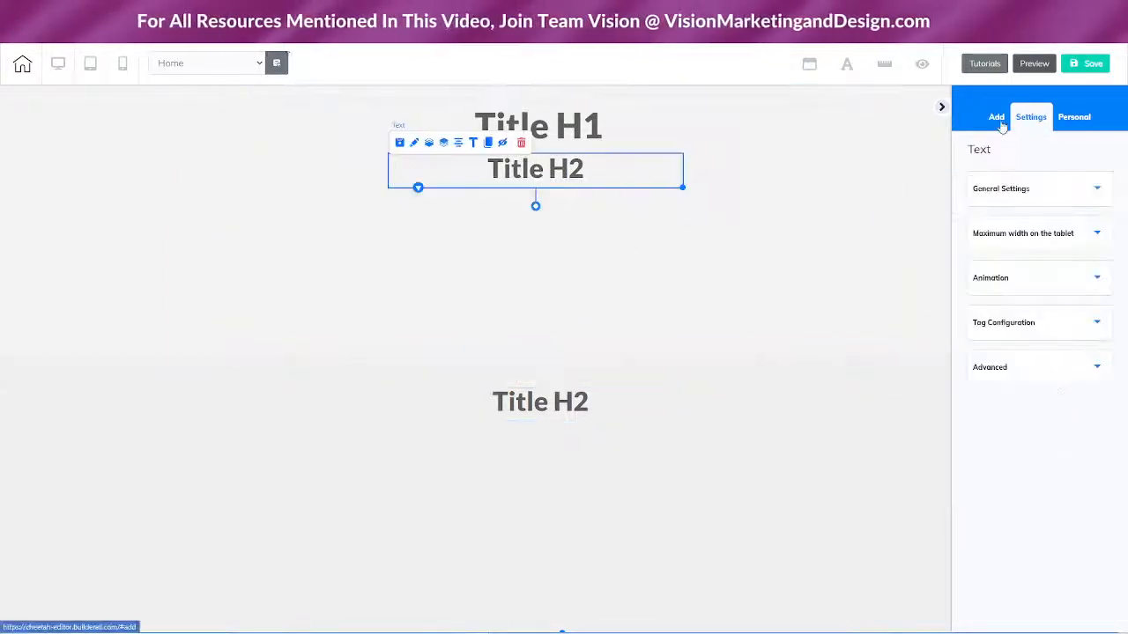
- Add a Lorem ipsum paragraph text element beneath the Title H2 heading in the second panel
{"action": "left_click", "coordinate": [996, 117]}
{"action": "left_click", "coordinate": [1072, 155]}
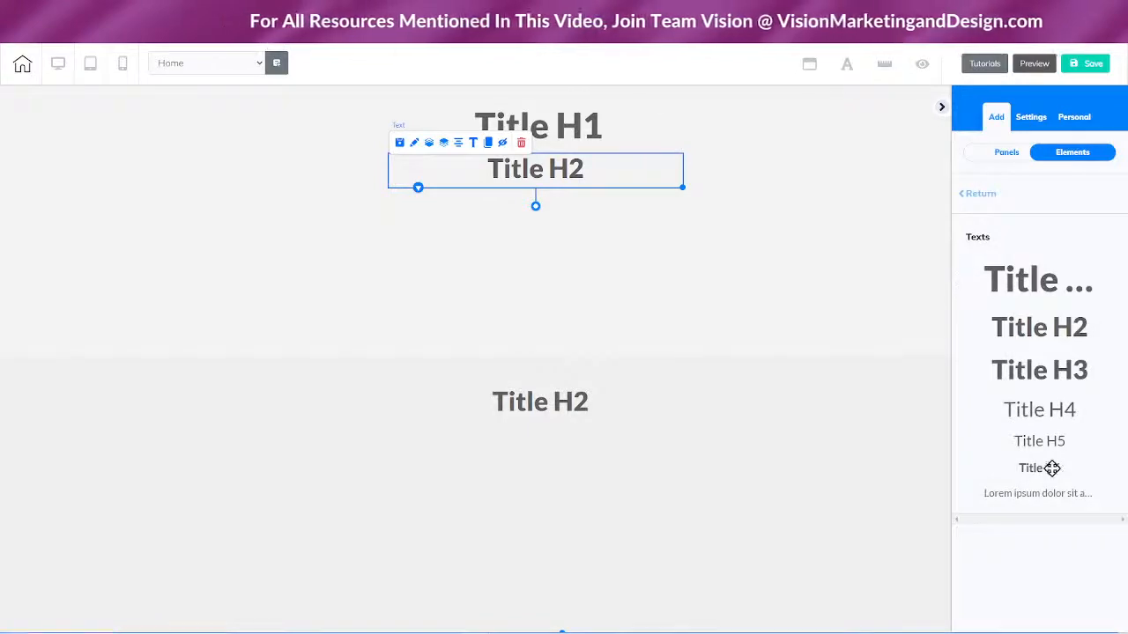
{"action": "left_click_drag", "start_coordinate": [1017, 493], "coordinate": [537, 447]}
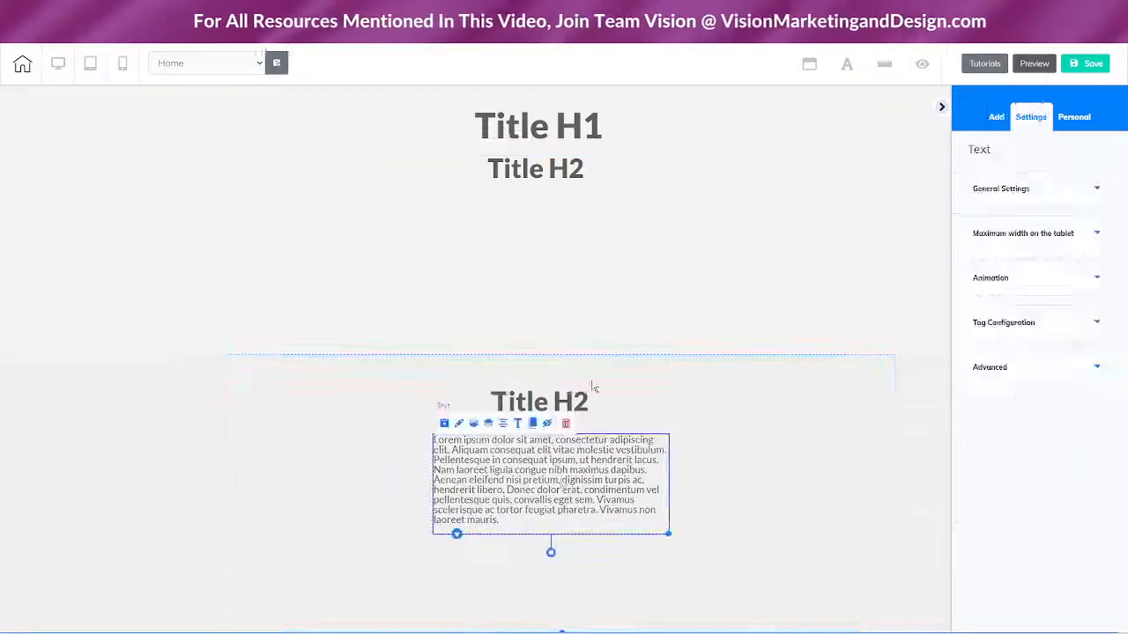
{"action": "left_click_drag", "start_coordinate": [559, 474], "coordinate": [543, 503]}
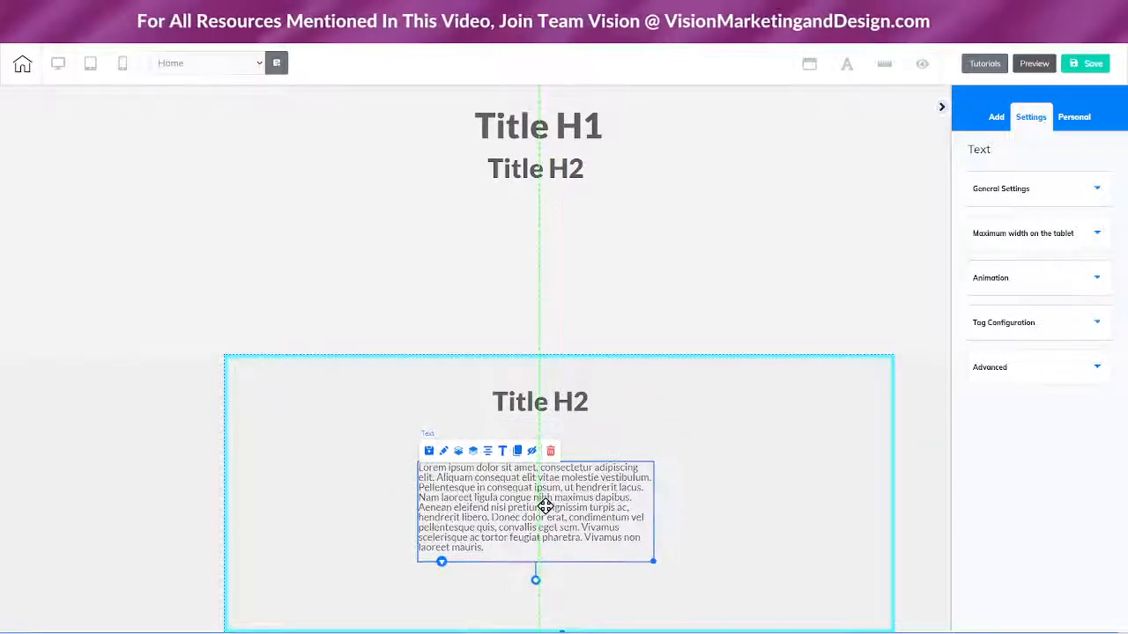
- Center the second panel's Title H2 and paragraph horizontally and move both up, with the paragraph close beneath the heading
{"action": "left_click", "coordinate": [573, 416]}
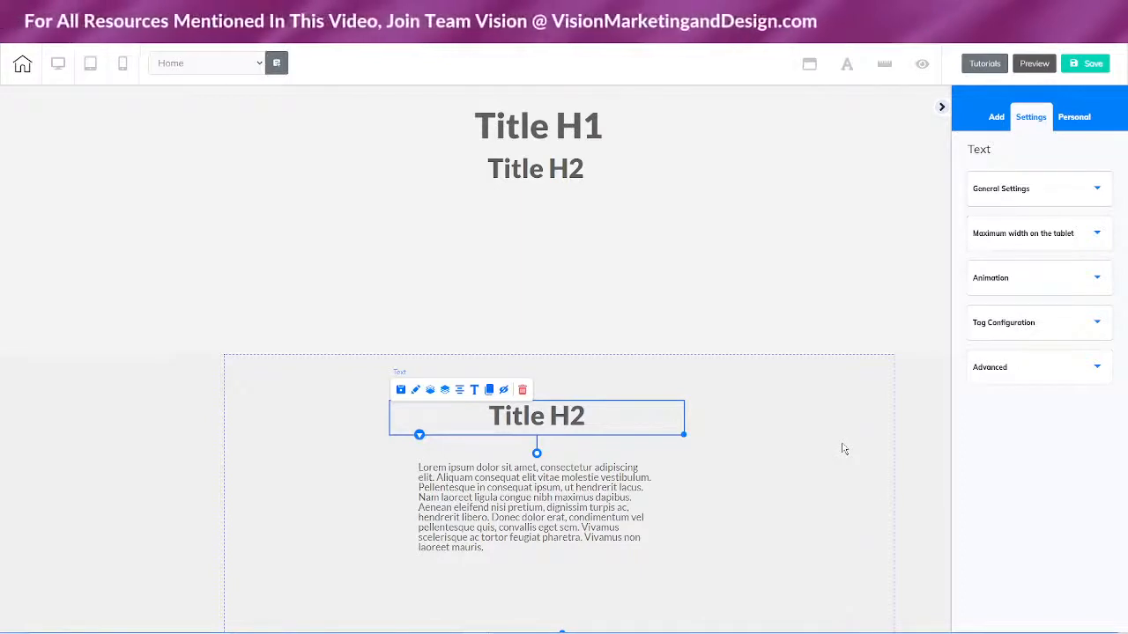
{"action": "mouse_move", "coordinate": [498, 539]}
{"action": "left_mouse_down"}
{"action": "mouse_move", "coordinate": [502, 559]}
{"action": "mouse_move", "coordinate": [515, 529]}
{"action": "left_mouse_up"}
{"action": "left_click_drag", "start_coordinate": [558, 423], "coordinate": [559, 436]}
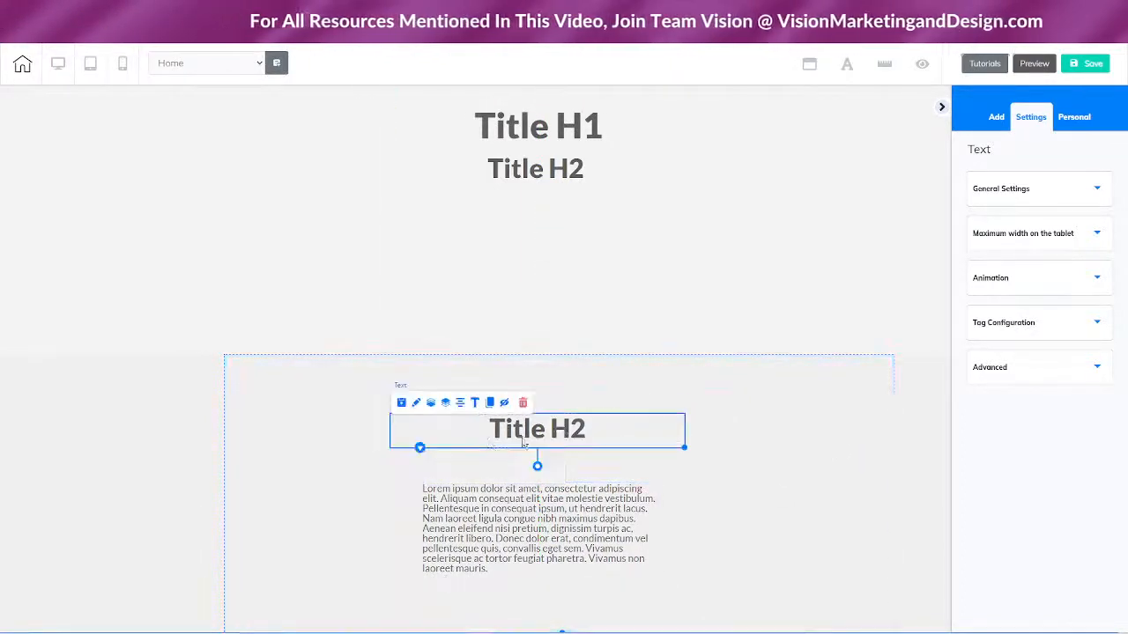
{"action": "left_click", "coordinate": [459, 405]}
{"action": "left_click_drag", "start_coordinate": [487, 516], "coordinate": [499, 518]}
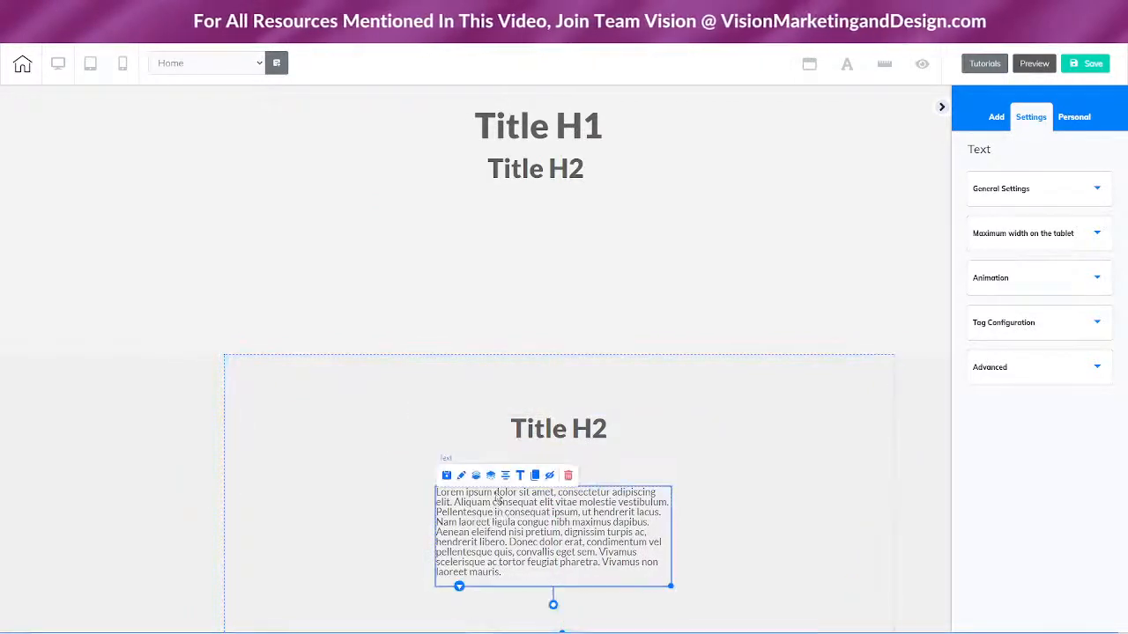
{"action": "left_click", "coordinate": [506, 476]}
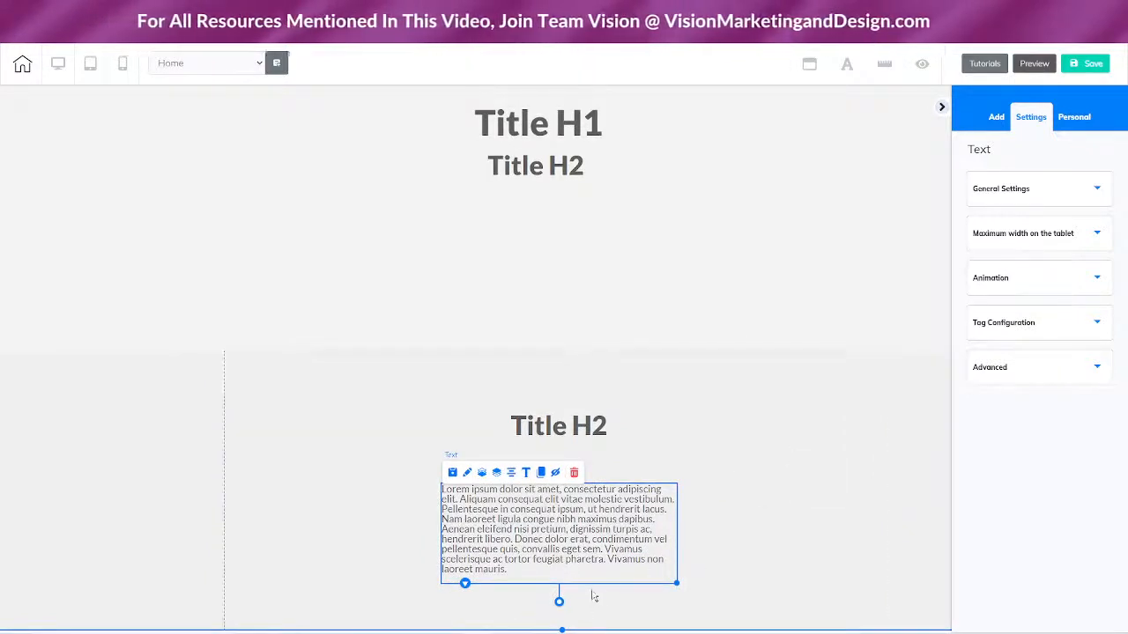
{"action": "left_click_drag", "start_coordinate": [594, 416], "coordinate": [517, 418]}
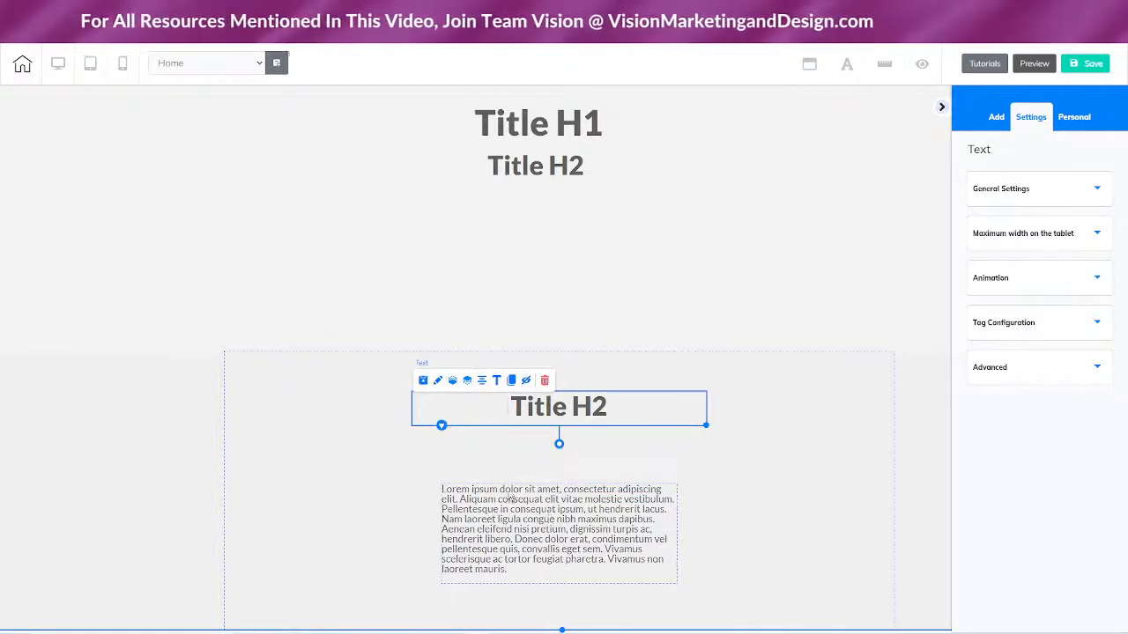
{"action": "left_click_drag", "start_coordinate": [548, 518], "coordinate": [511, 445]}
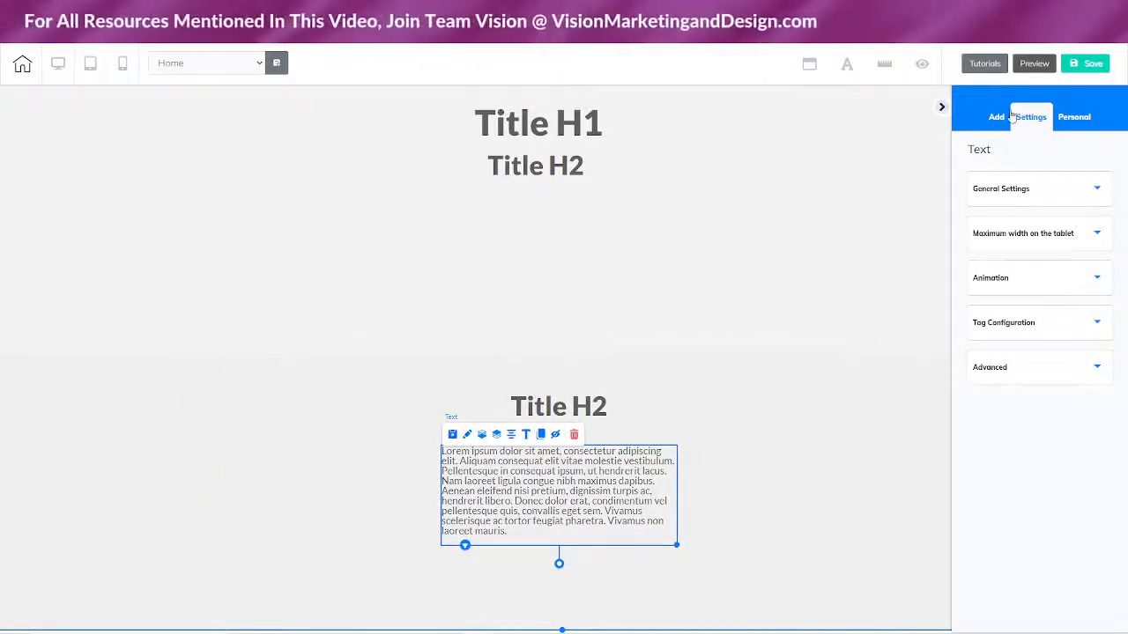
- Add a blank panel beneath the second panel
{"action": "left_click", "coordinate": [998, 117]}
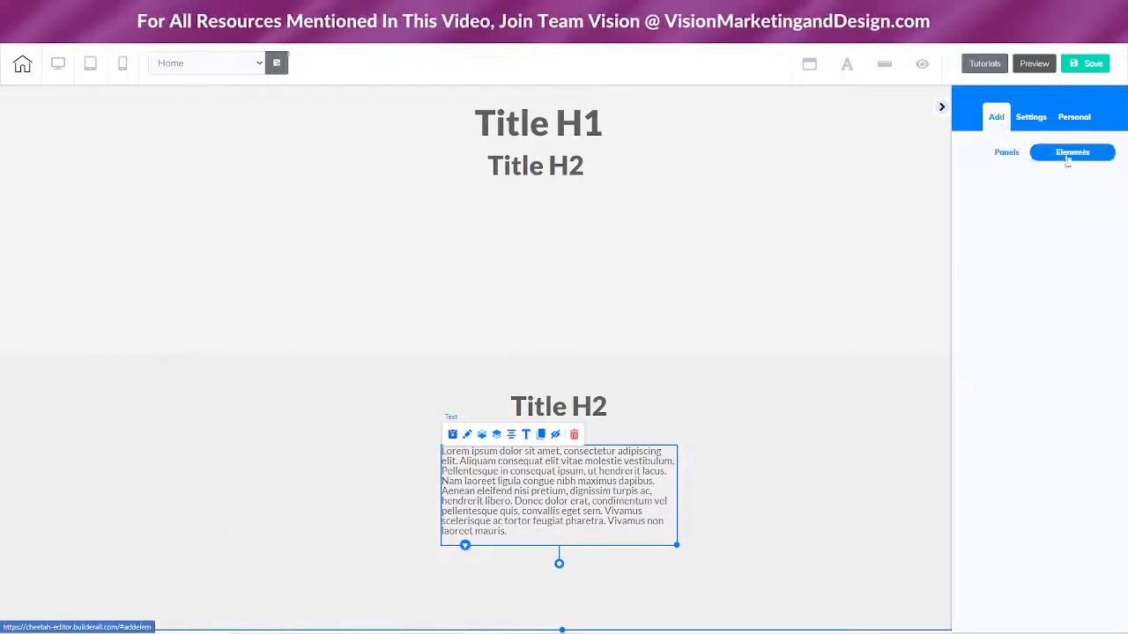
{"action": "left_click", "coordinate": [1007, 152]}
{"action": "left_click", "coordinate": [1015, 227]}
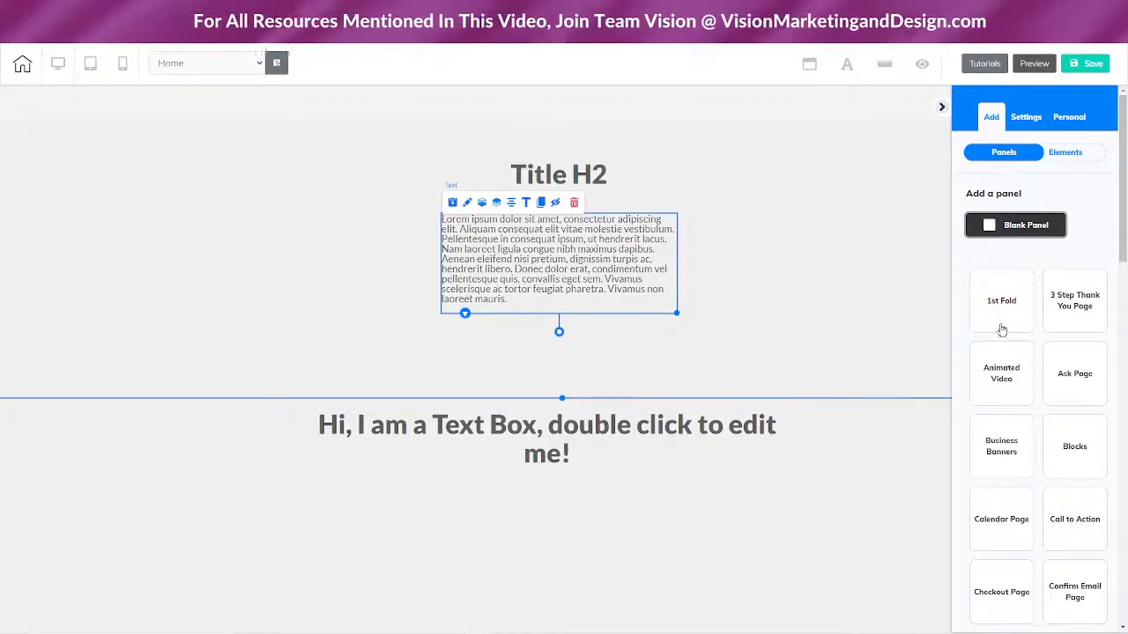
- Add a Title H3 text element to the new panel and delete the panel's default "Hi, I am a Text Box" text
{"action": "left_click", "coordinate": [1065, 151]}
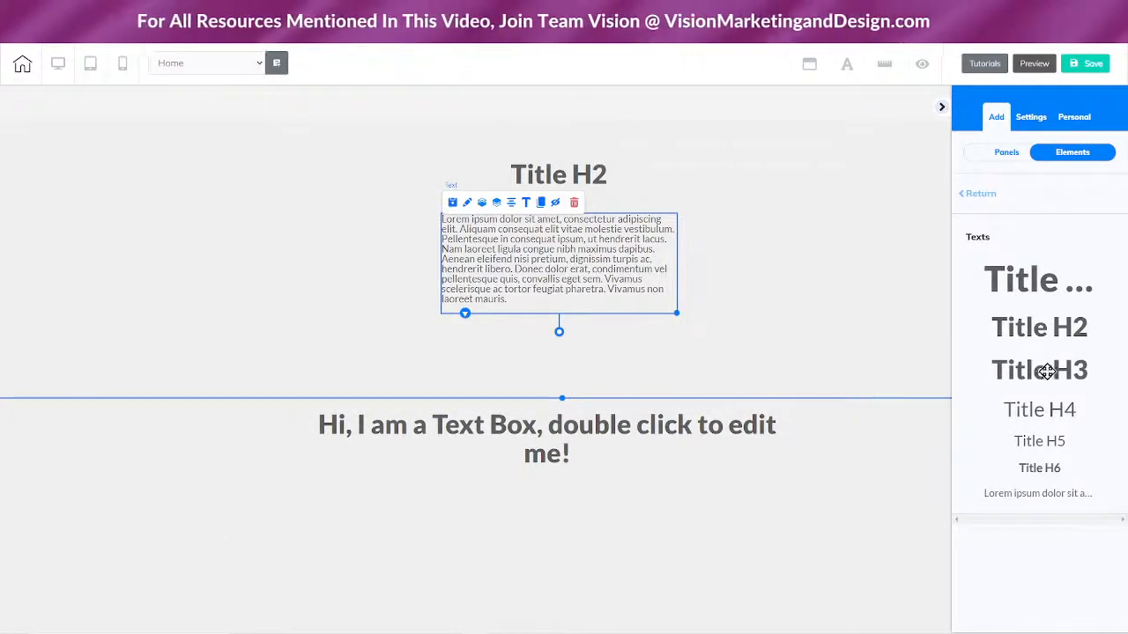
{"action": "left_click_drag", "start_coordinate": [1047, 370], "coordinate": [506, 470]}
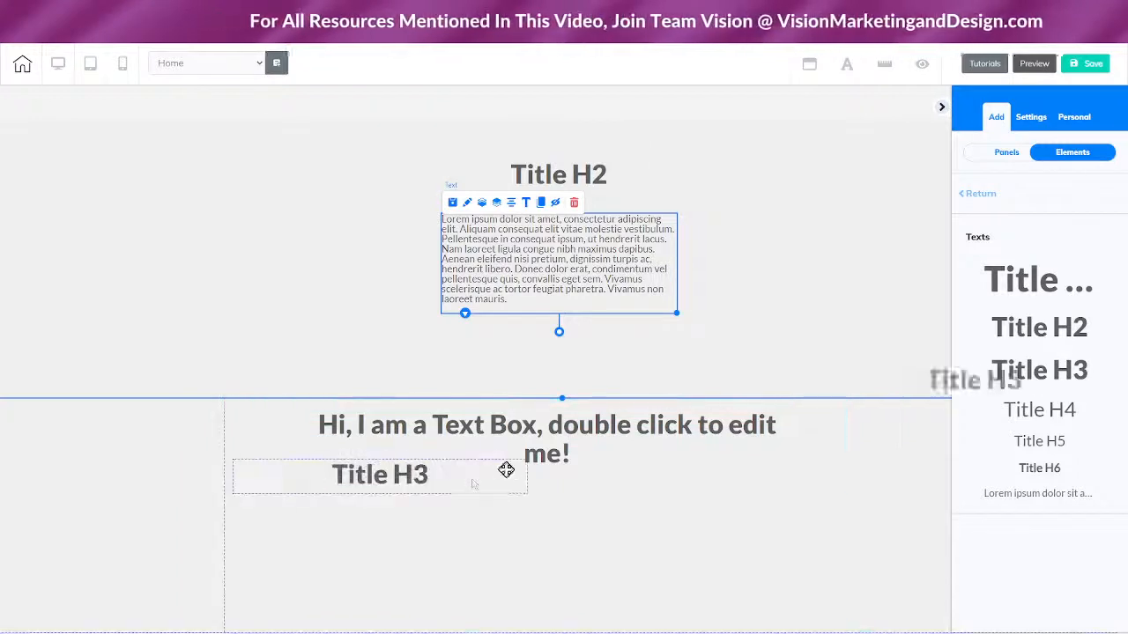
{"action": "left_click", "coordinate": [482, 436]}
{"action": "left_click", "coordinate": [421, 424]}
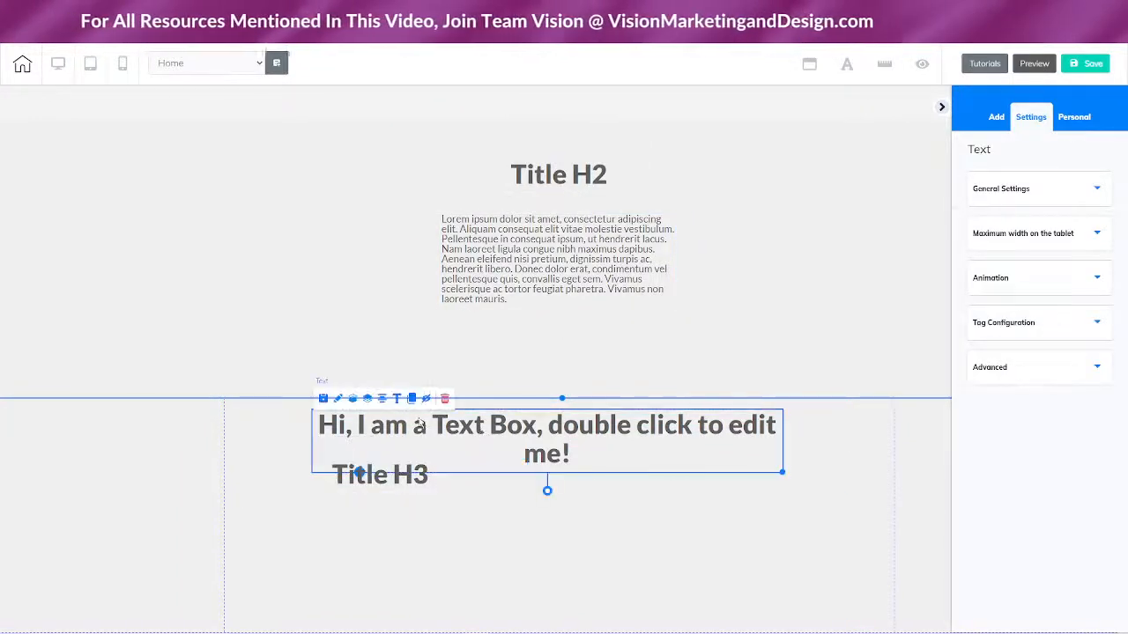
{"action": "left_click", "coordinate": [445, 399]}
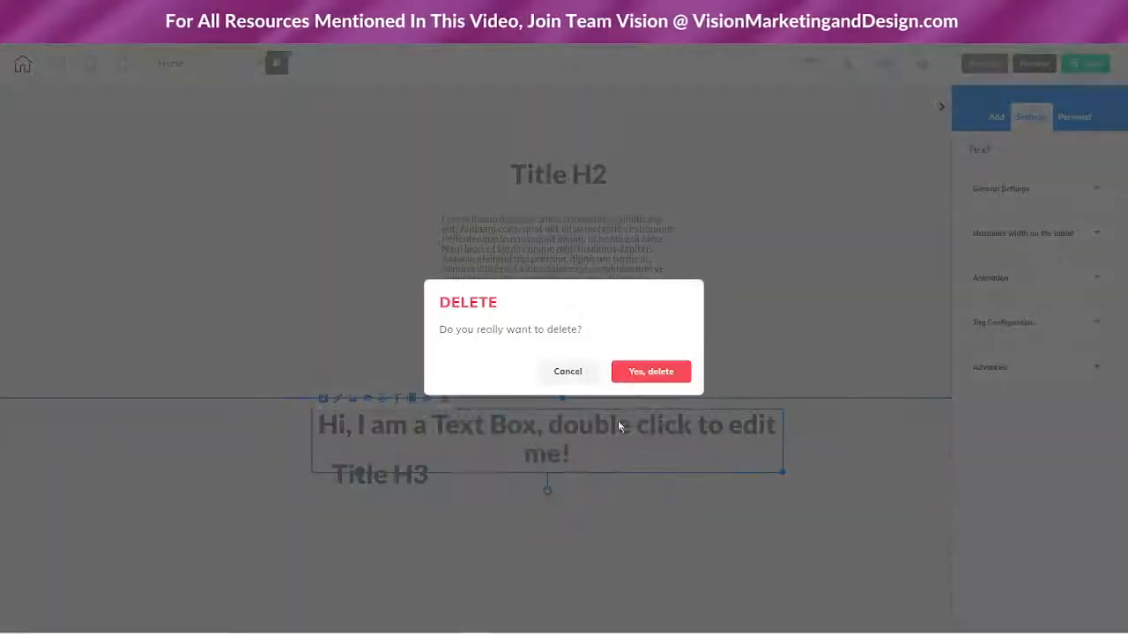
{"action": "left_click", "coordinate": [650, 370]}
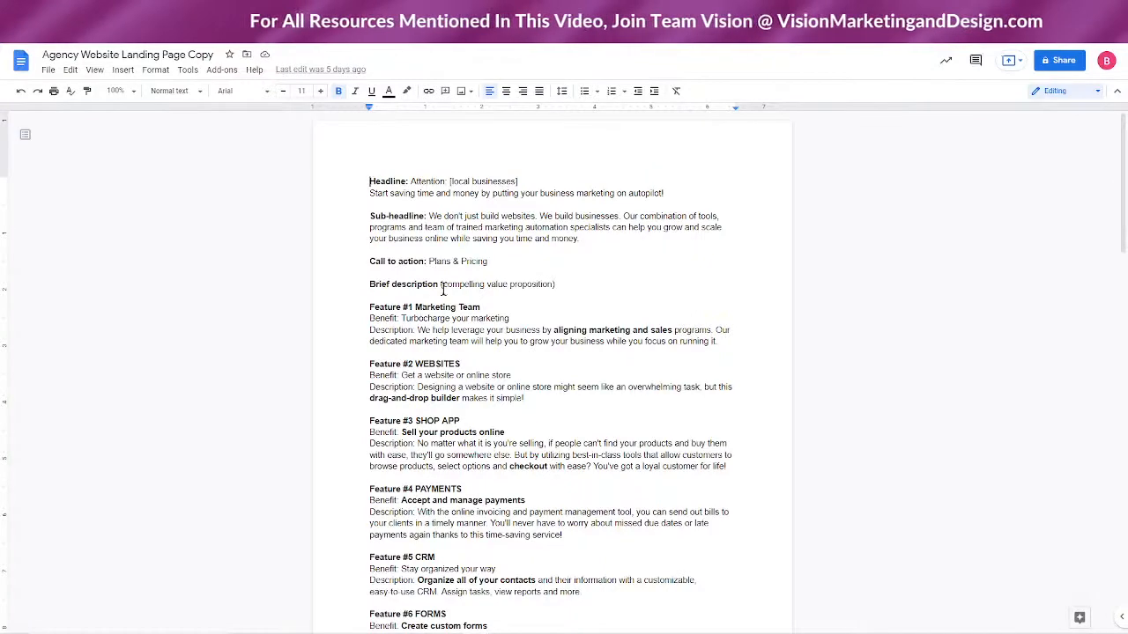
- Open the marketing360.com website in a new browser tab
{"action": "key", "text": "ctrl+t"}
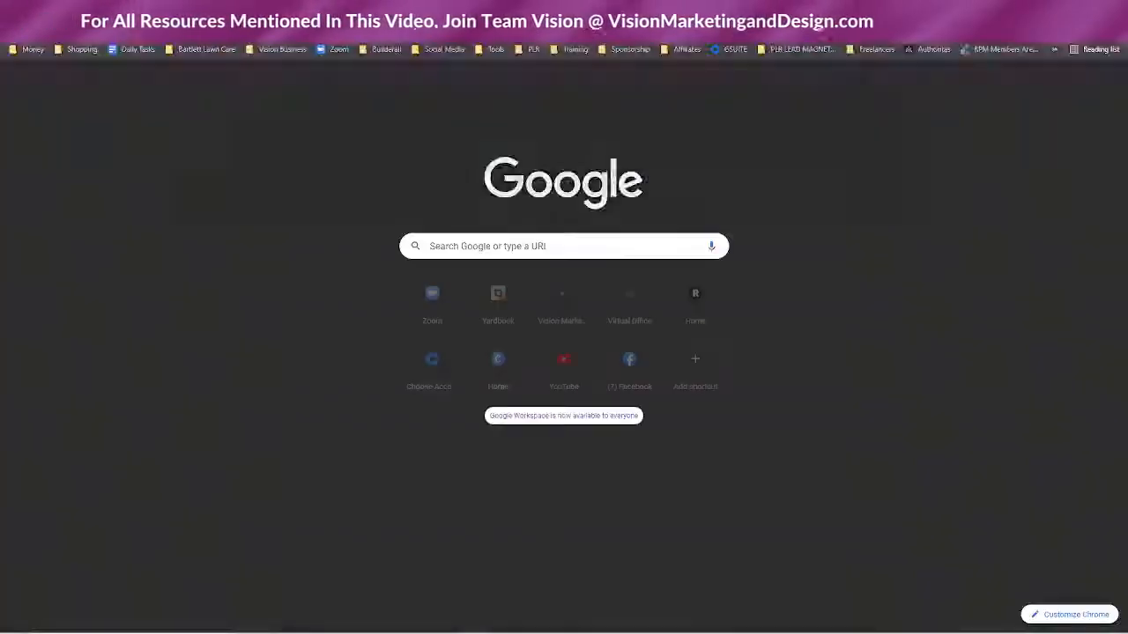
{"action": "type", "text": "marketing360"}
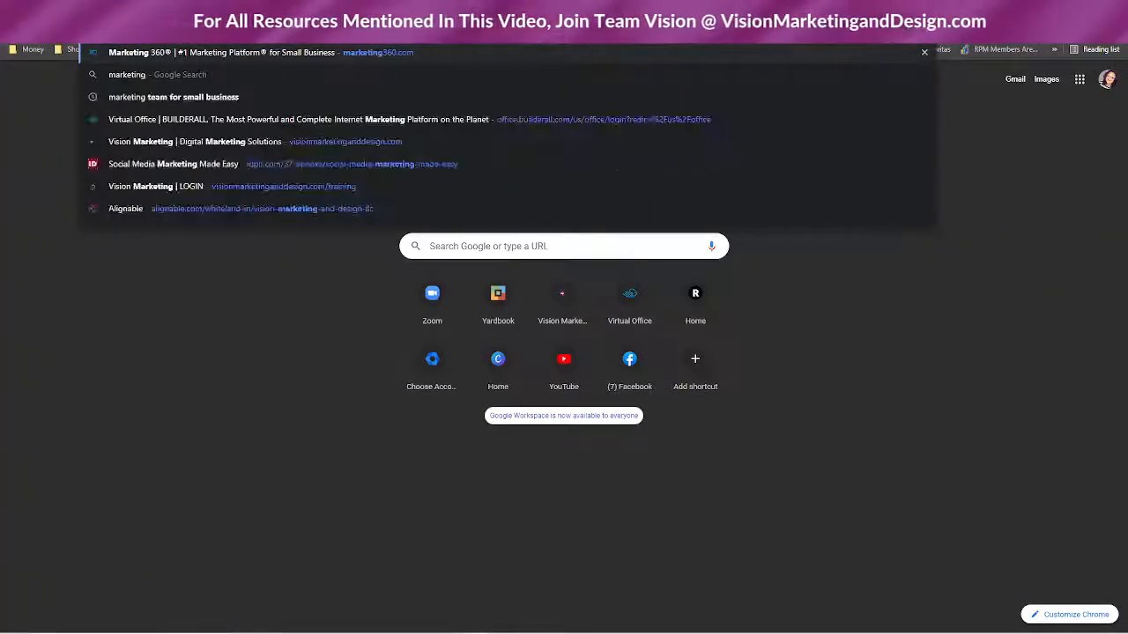
{"action": "type", "text": ".v"}
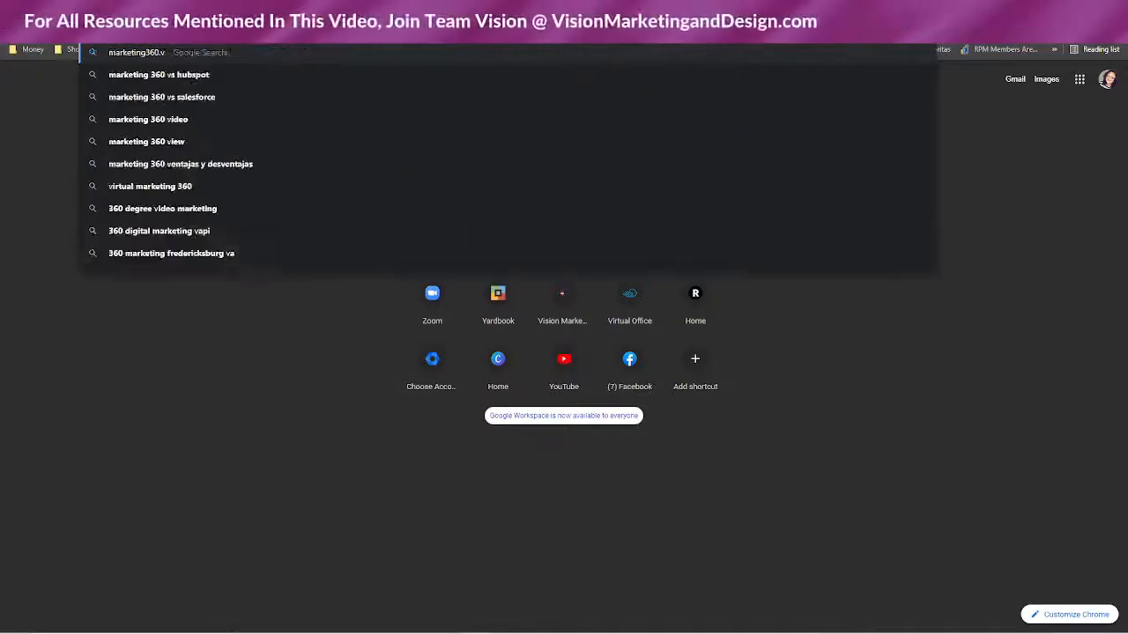
{"action": "key", "text": "BackSpace"}
{"action": "type", "text": "com"}
{"action": "key", "text": "Return"}
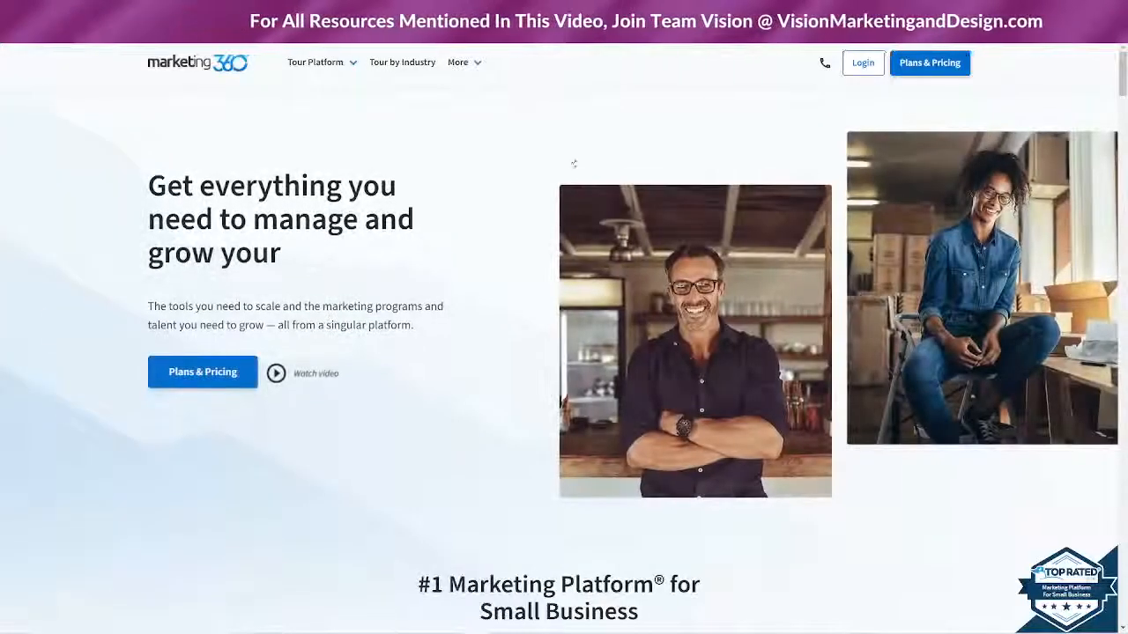
- Examine the Marketing 360 homepage layout, especially the Marketing Team section's small label, heading and paragraph beside the image
{"action": "scroll", "coordinate": [291, 212], "scroll_direction": "down", "scroll_amount": 1}
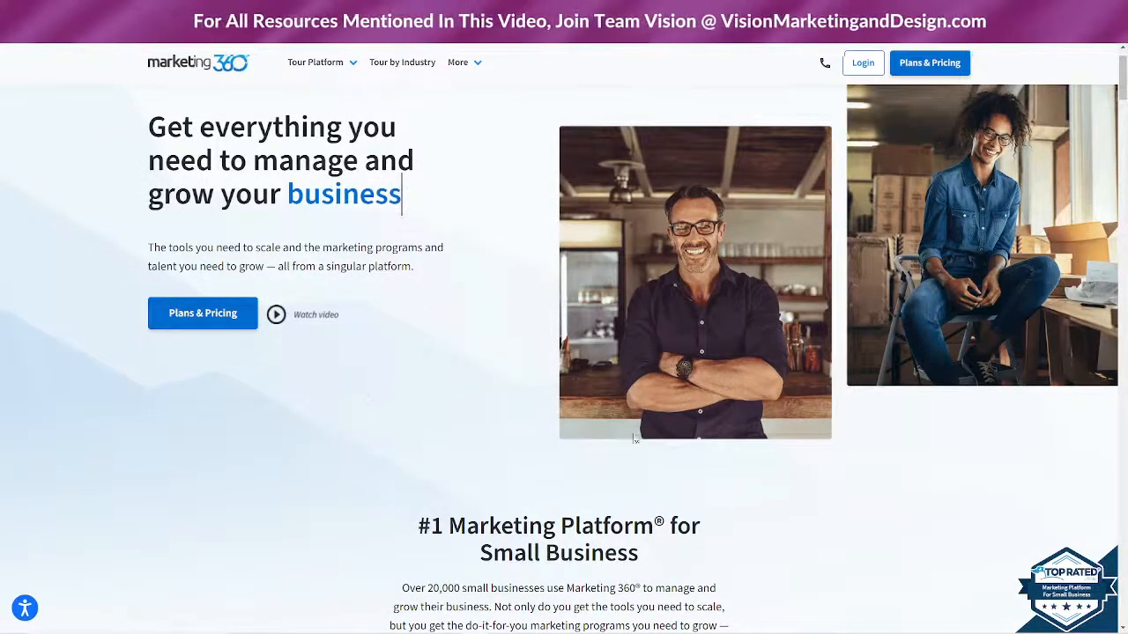
{"action": "scroll", "coordinate": [891, 378], "scroll_direction": "down", "scroll_amount": 3}
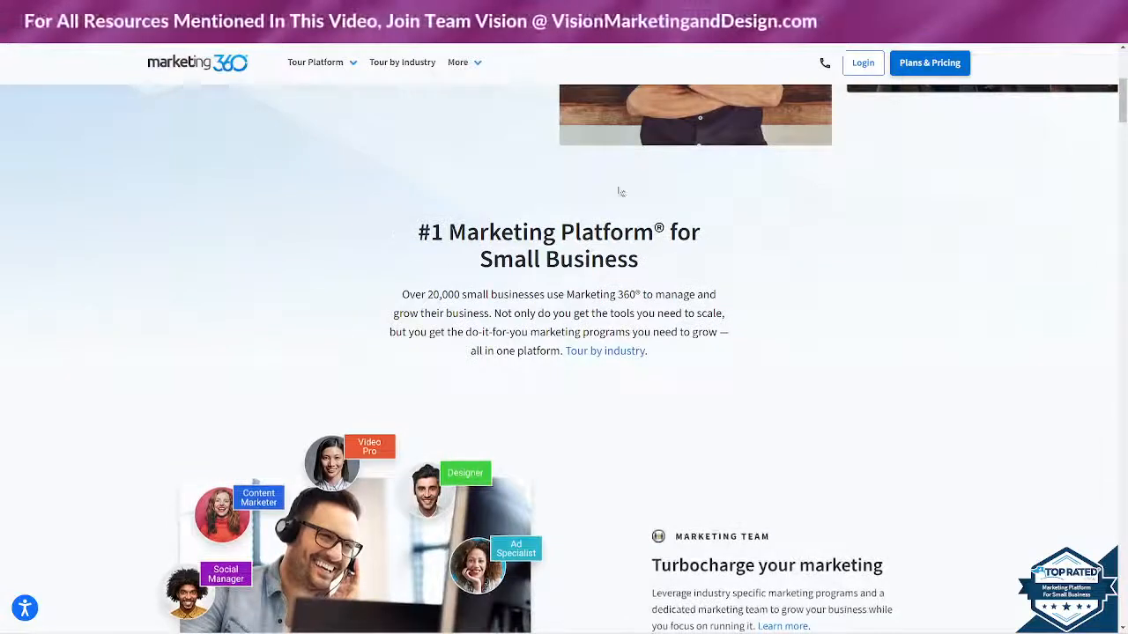
{"action": "scroll", "coordinate": [995, 401], "scroll_direction": "down", "scroll_amount": 4}
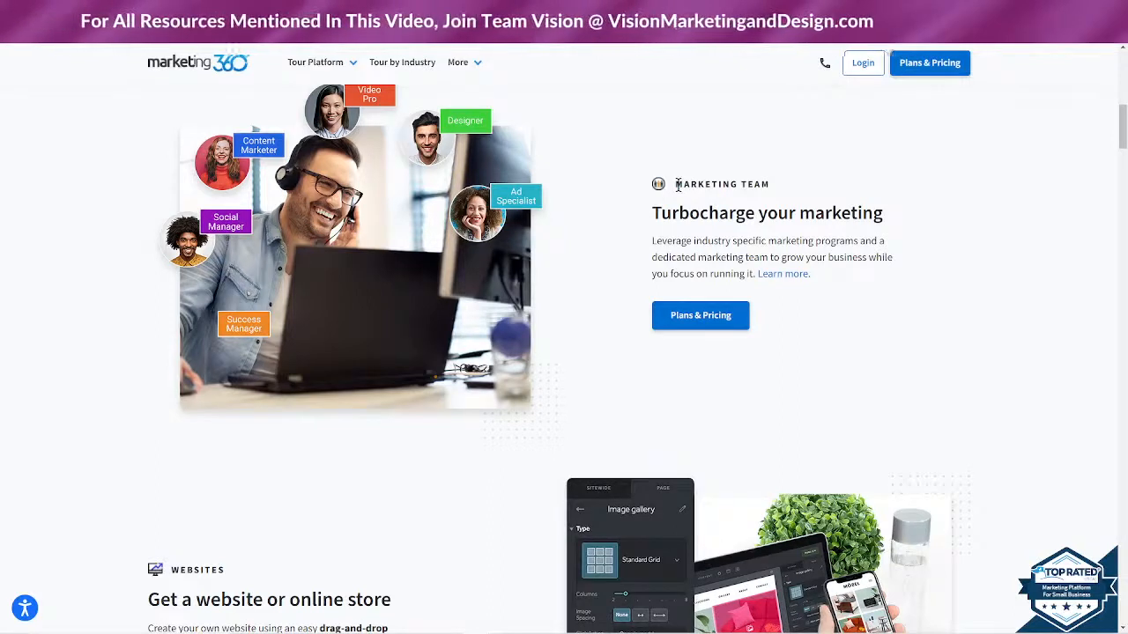
{"action": "left_click_drag", "start_coordinate": [678, 185], "coordinate": [791, 192]}
{"action": "left_click_drag", "start_coordinate": [656, 216], "coordinate": [723, 215]}
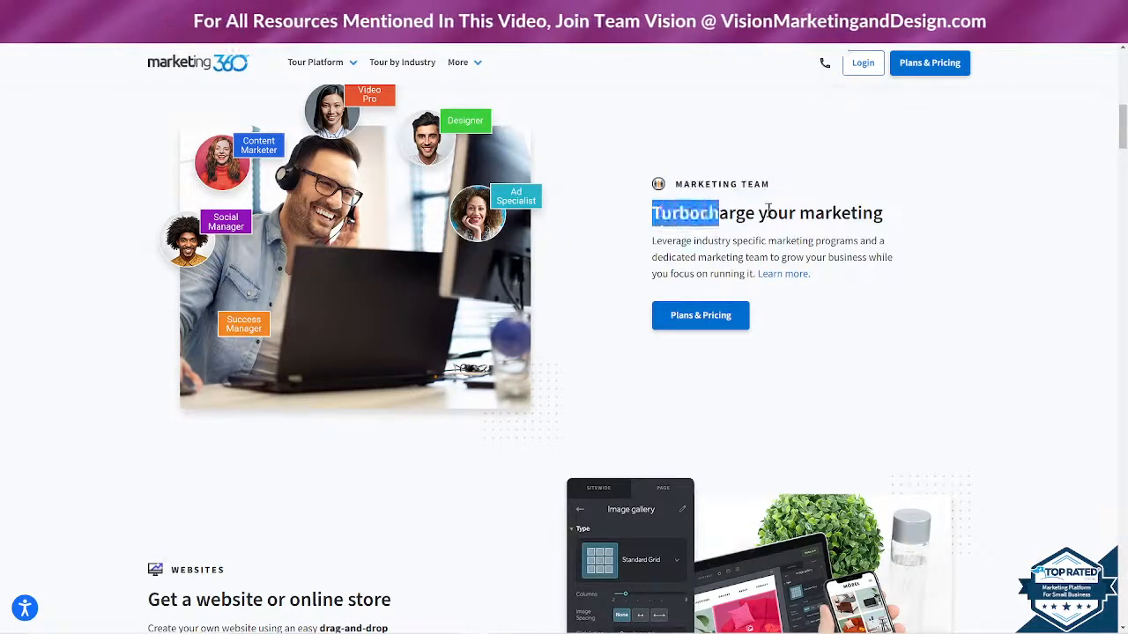
{"action": "left_click", "coordinate": [780, 220]}
{"action": "left_click_drag", "start_coordinate": [651, 240], "coordinate": [811, 275]}
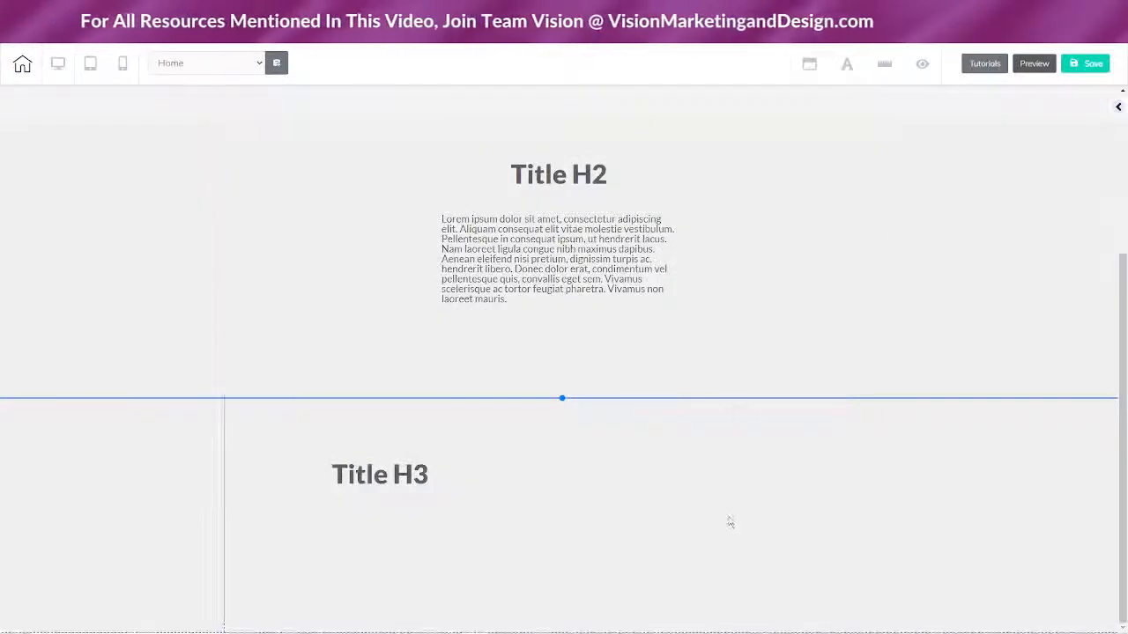
- Narrow the Title H3 text box and place it slightly lower along the third panel's left edge
{"action": "mouse_move", "coordinate": [369, 483]}
{"action": "left_mouse_down"}
{"action": "mouse_move", "coordinate": [334, 473]}
{"action": "mouse_move", "coordinate": [360, 478]}
{"action": "left_mouse_up"}
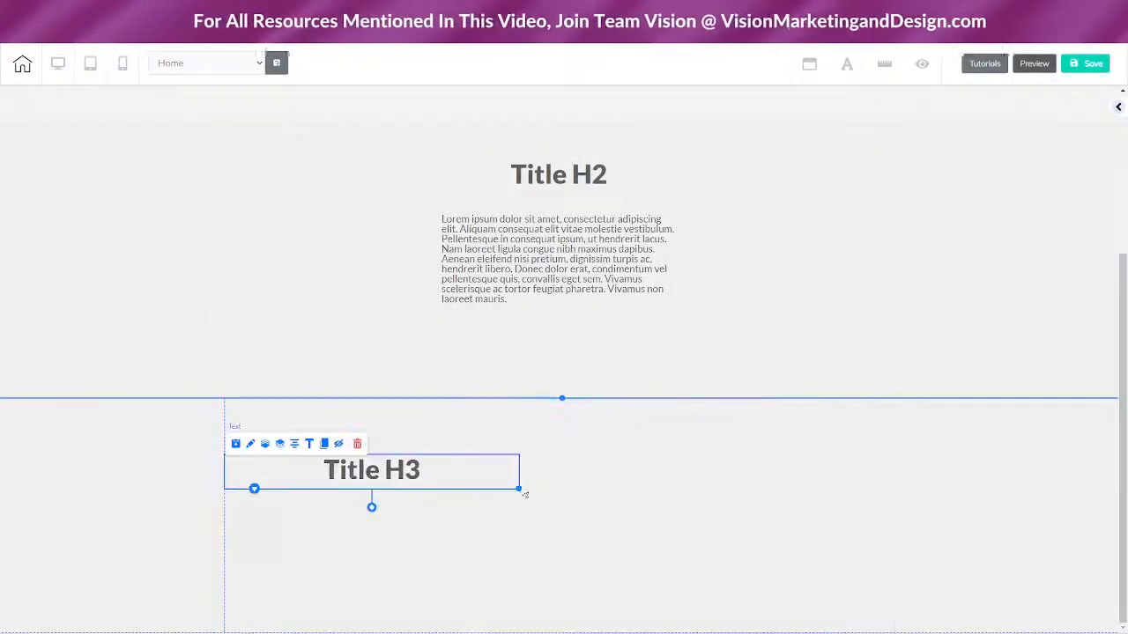
{"action": "left_click_drag", "start_coordinate": [518, 489], "coordinate": [385, 489]}
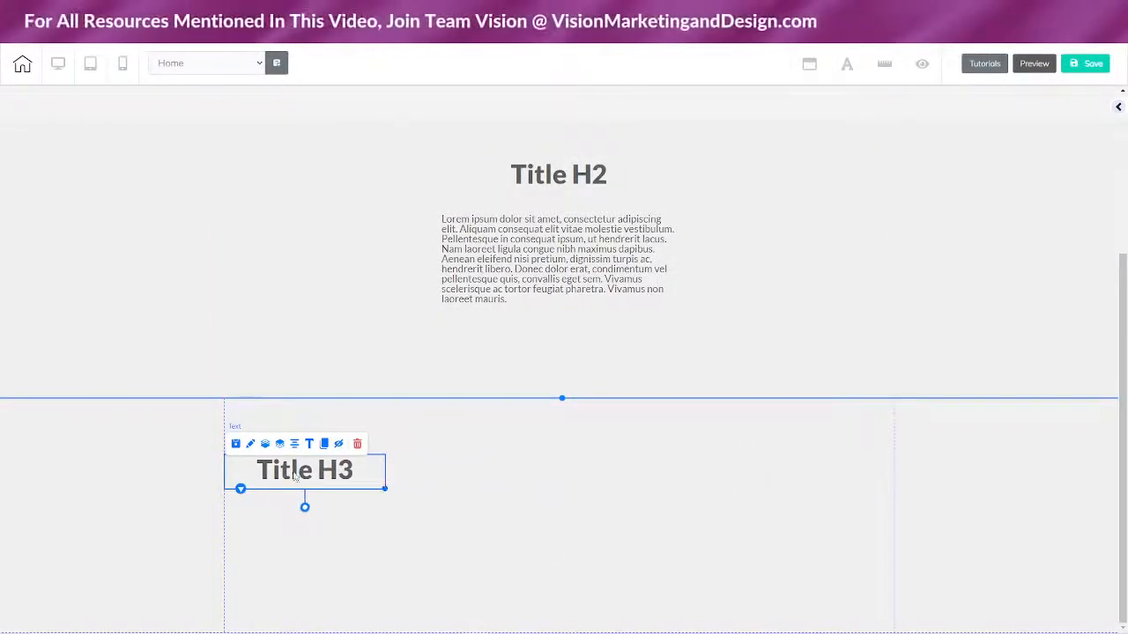
{"action": "left_click_drag", "start_coordinate": [285, 468], "coordinate": [285, 504]}
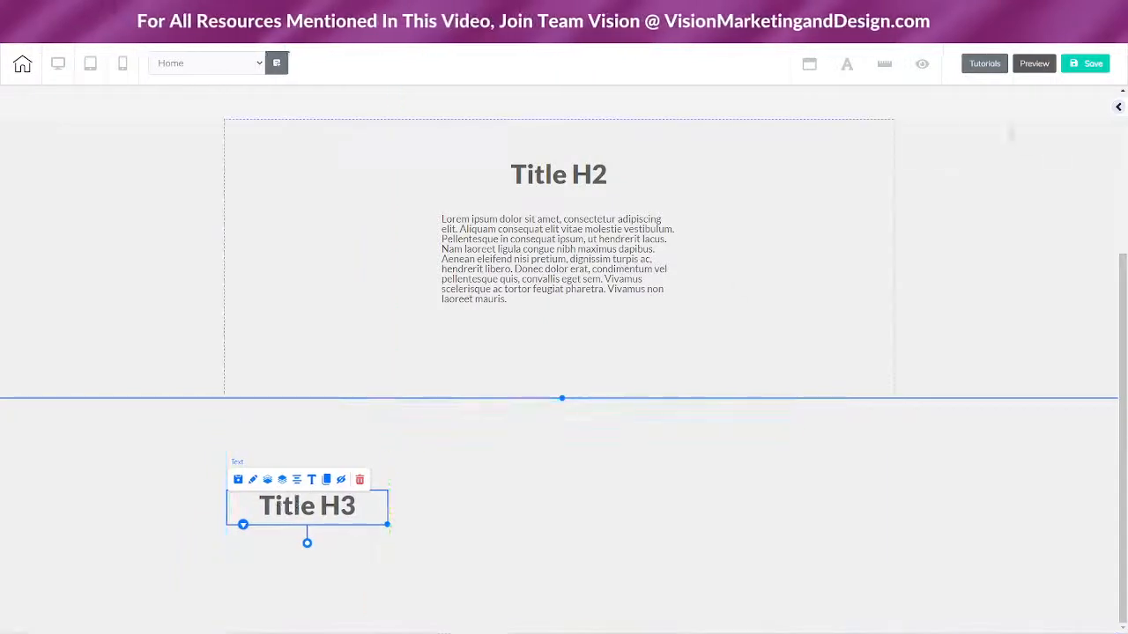
- Add a Title H6 text element directly above the Title H3 and adjust the Title H3's width and position beneath it
{"action": "left_click", "coordinate": [1117, 109]}
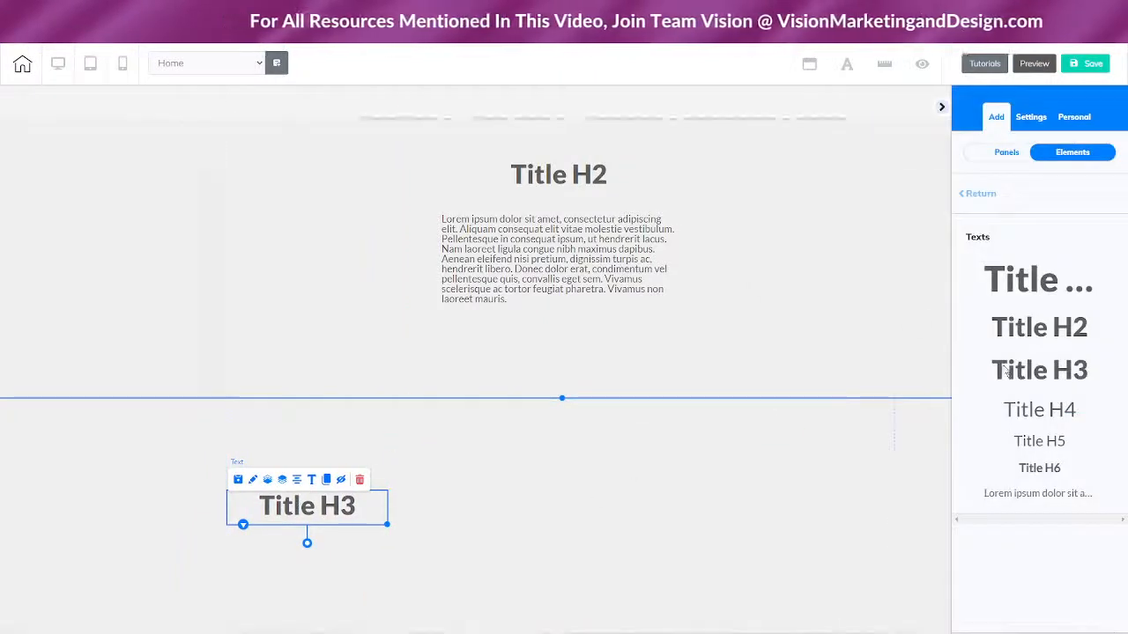
{"action": "left_click_drag", "start_coordinate": [1054, 439], "coordinate": [503, 514]}
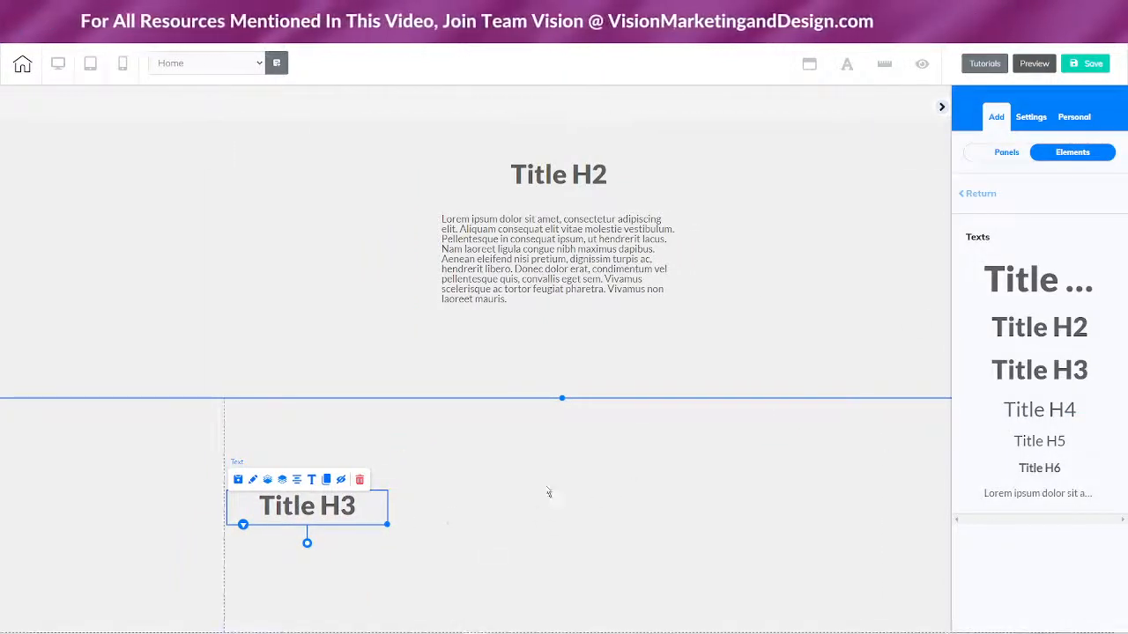
{"action": "left_click_drag", "start_coordinate": [951, 469], "coordinate": [1051, 464]}
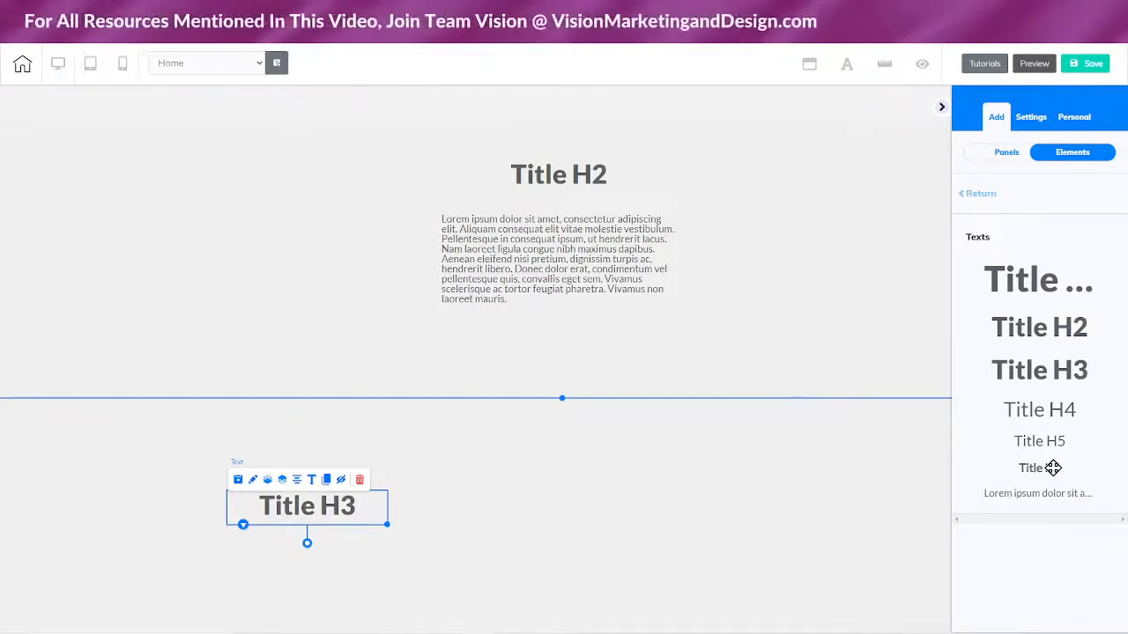
{"action": "left_click_drag", "start_coordinate": [1053, 468], "coordinate": [368, 472]}
{"action": "left_click_drag", "start_coordinate": [294, 476], "coordinate": [363, 519]}
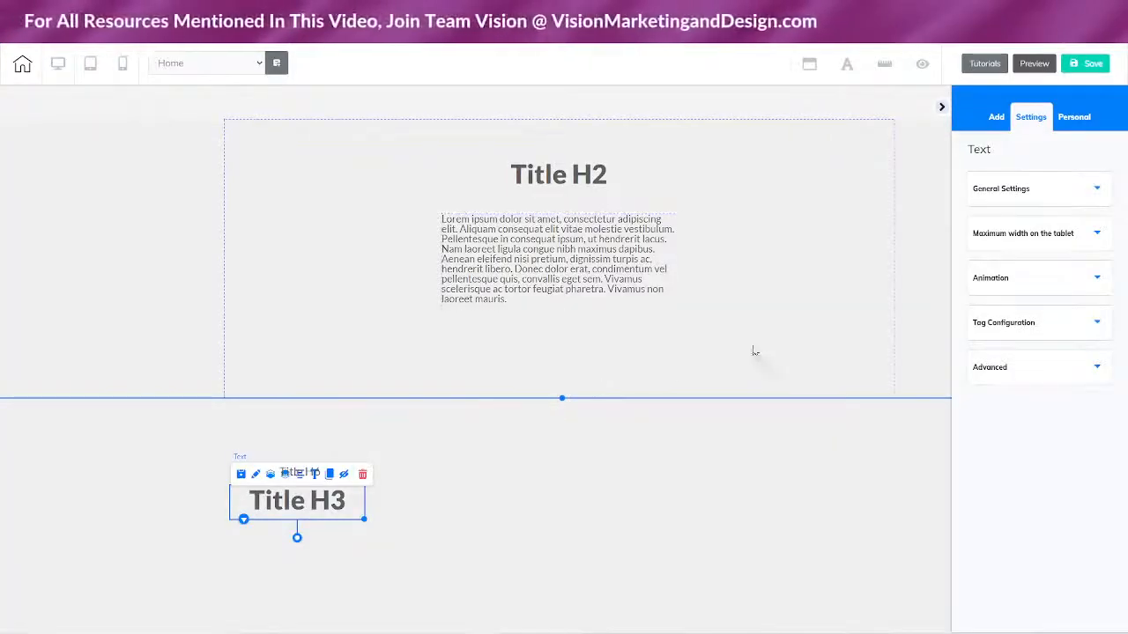
- Add a Lorem ipsum paragraph text element directly beneath the Title H3 in the third panel
{"action": "left_click", "coordinate": [996, 117]}
{"action": "left_click", "coordinate": [1072, 152]}
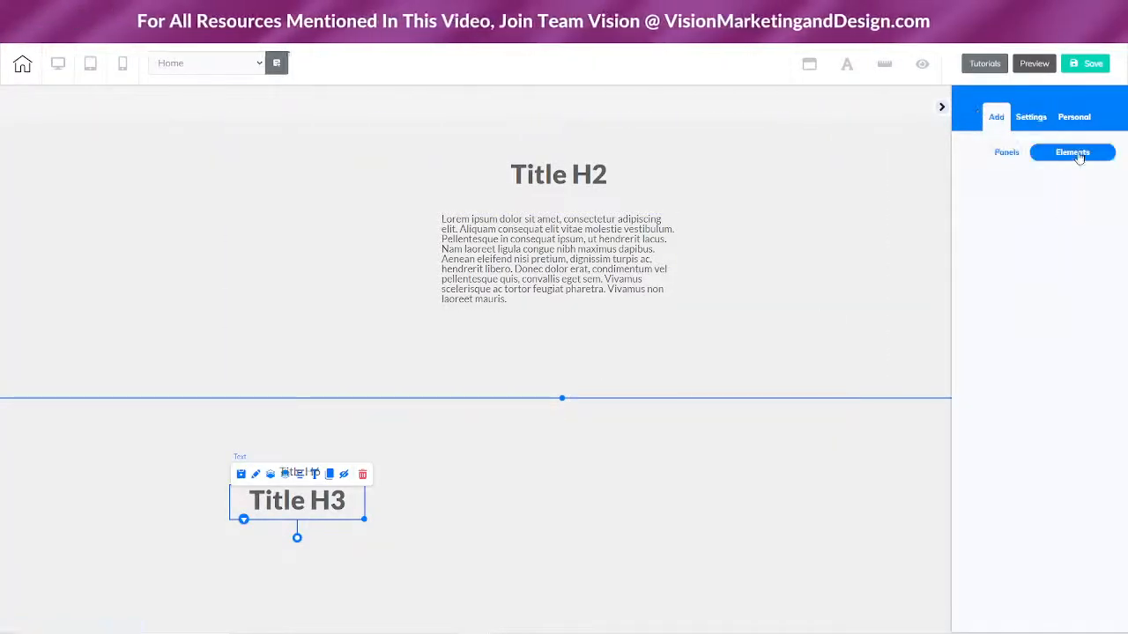
{"action": "left_click_drag", "start_coordinate": [1055, 496], "coordinate": [294, 540]}
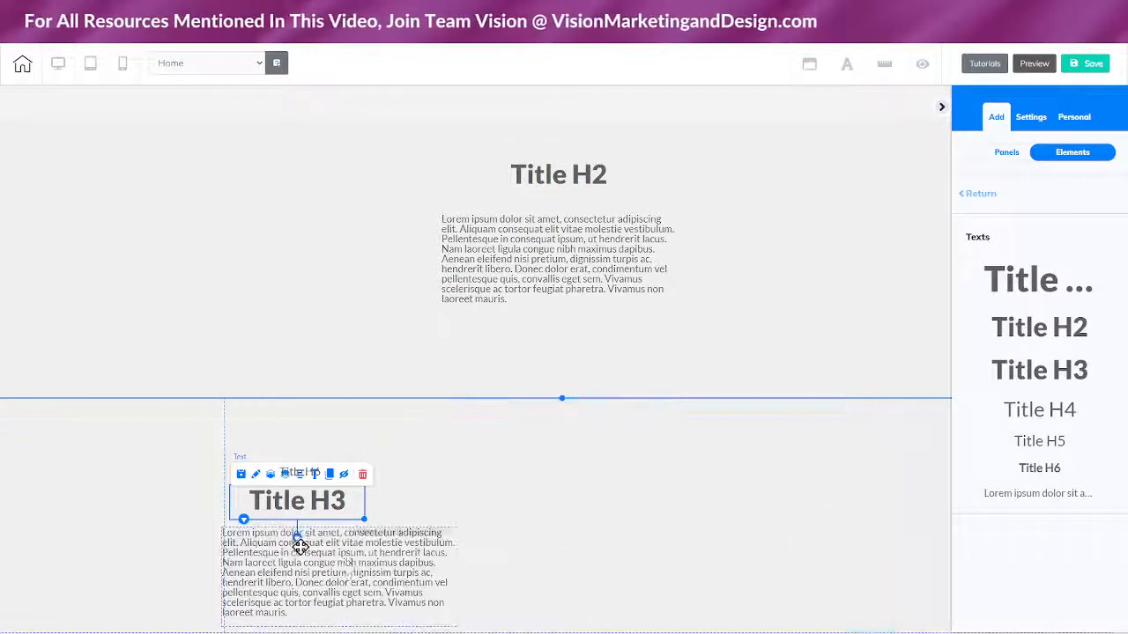
{"action": "left_click_drag", "start_coordinate": [360, 566], "coordinate": [361, 568]}
{"action": "left_click", "coordinate": [361, 568]}
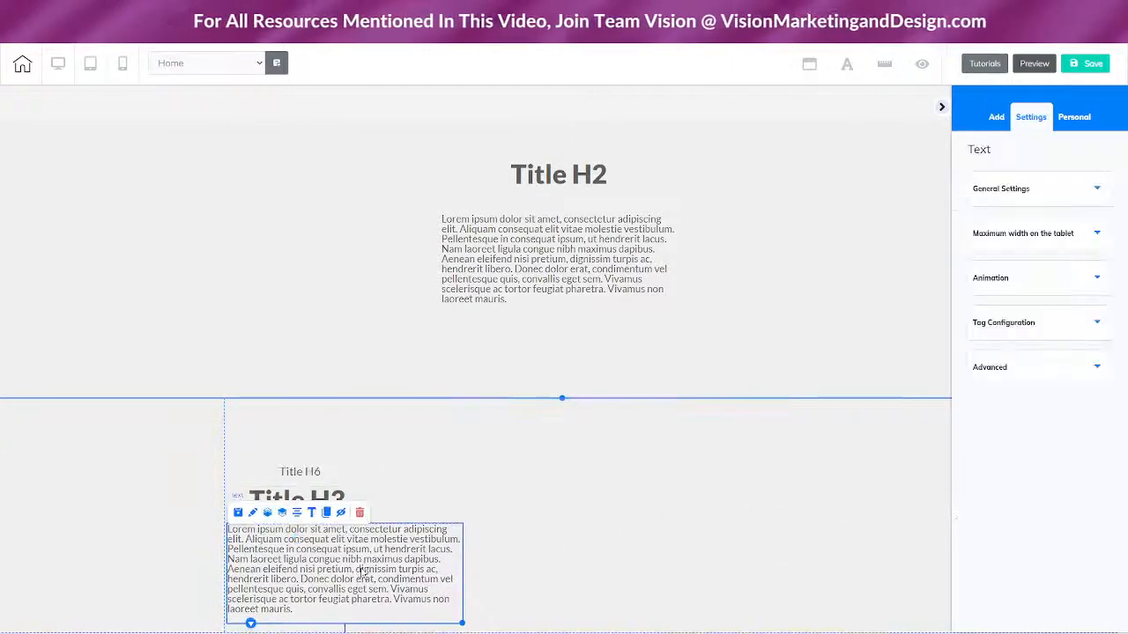
{"action": "left_click", "coordinate": [231, 534]}
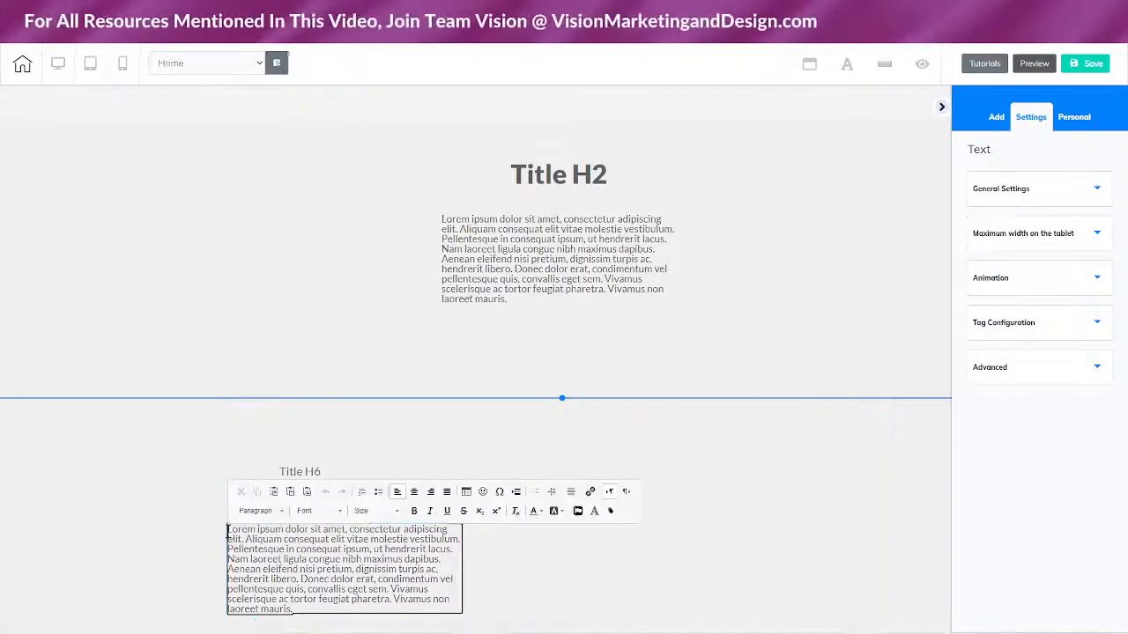
{"action": "left_click_drag", "start_coordinate": [232, 534], "coordinate": [360, 610]}
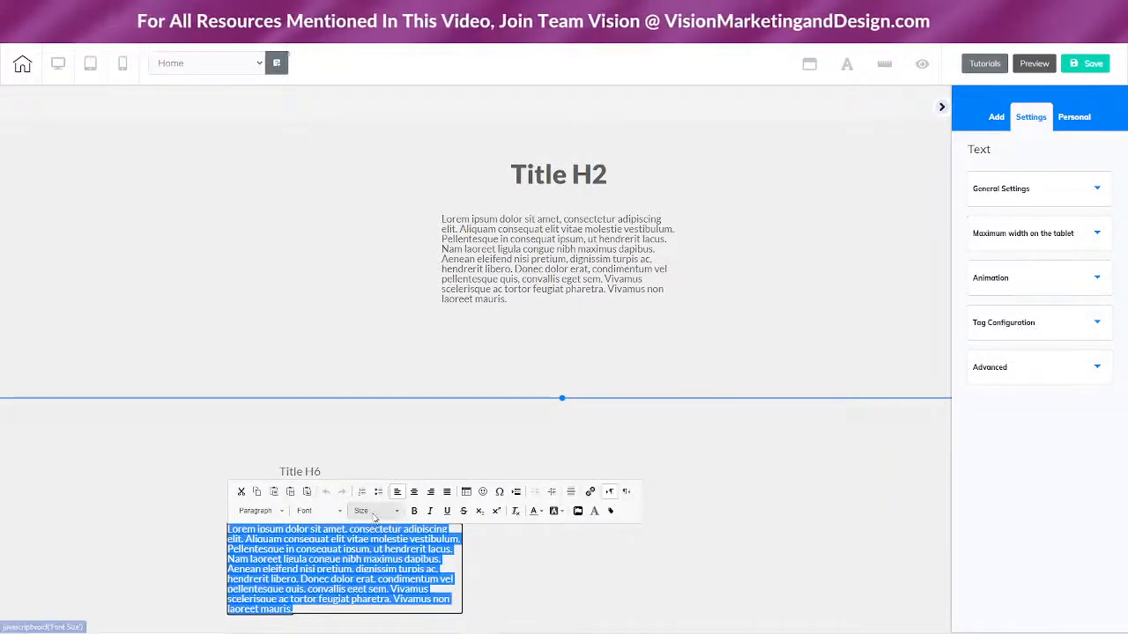
{"action": "left_click", "coordinate": [664, 577]}
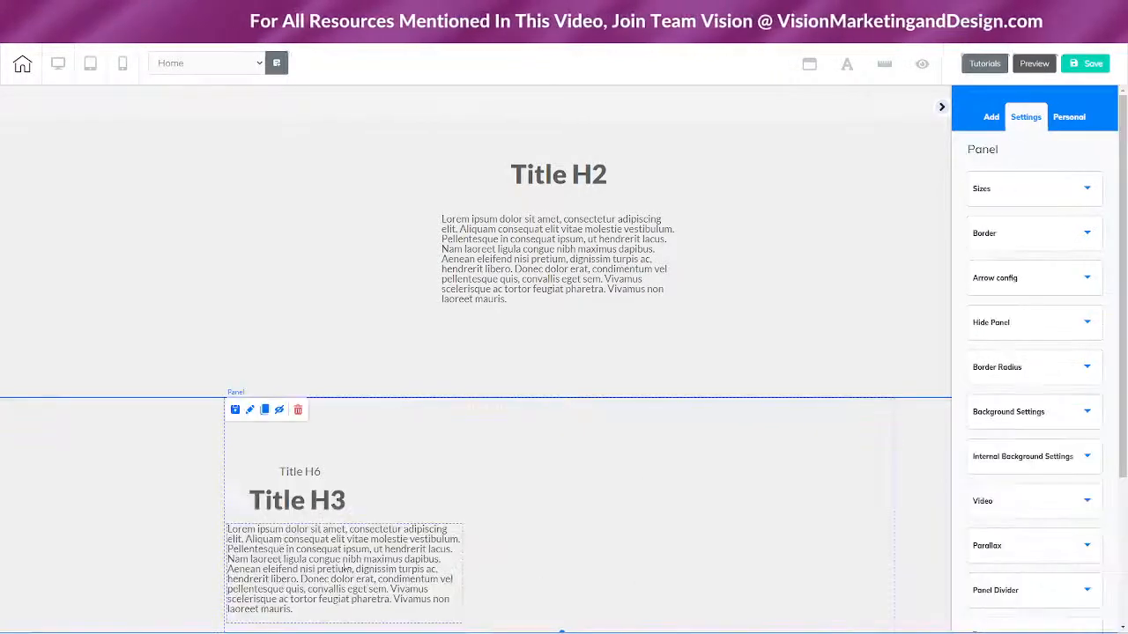
- Nudge the third panel's paragraph slightly right and set the site-wide Paragraph font's line height to 1.3 em
{"action": "left_click_drag", "start_coordinate": [322, 558], "coordinate": [324, 569]}
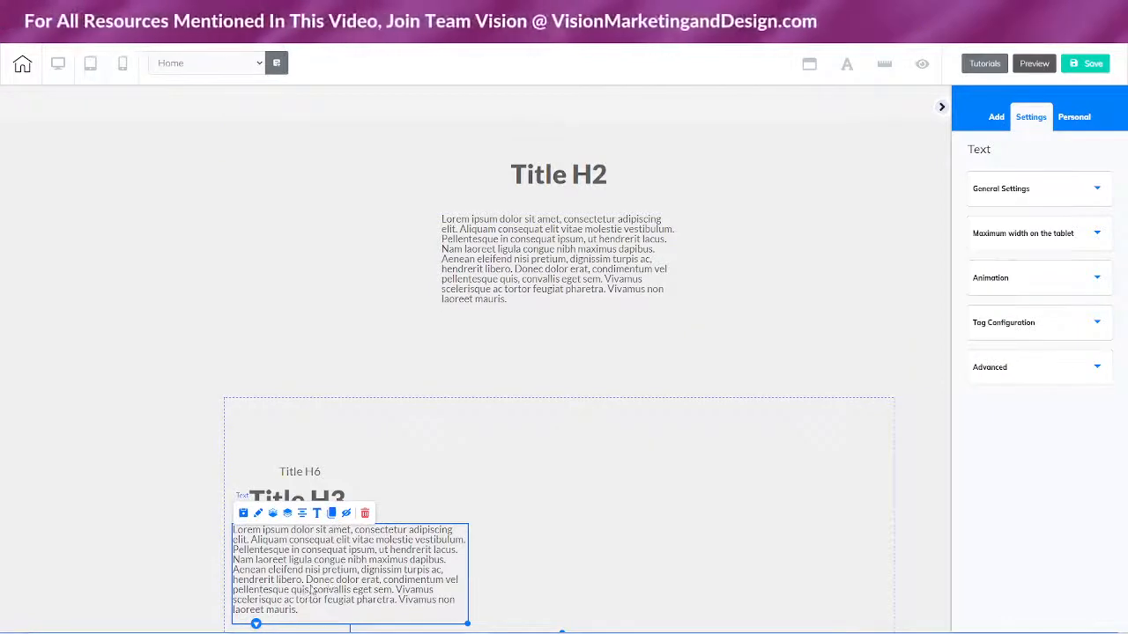
{"action": "left_click", "coordinate": [846, 64]}
{"action": "left_click", "coordinate": [689, 342]}
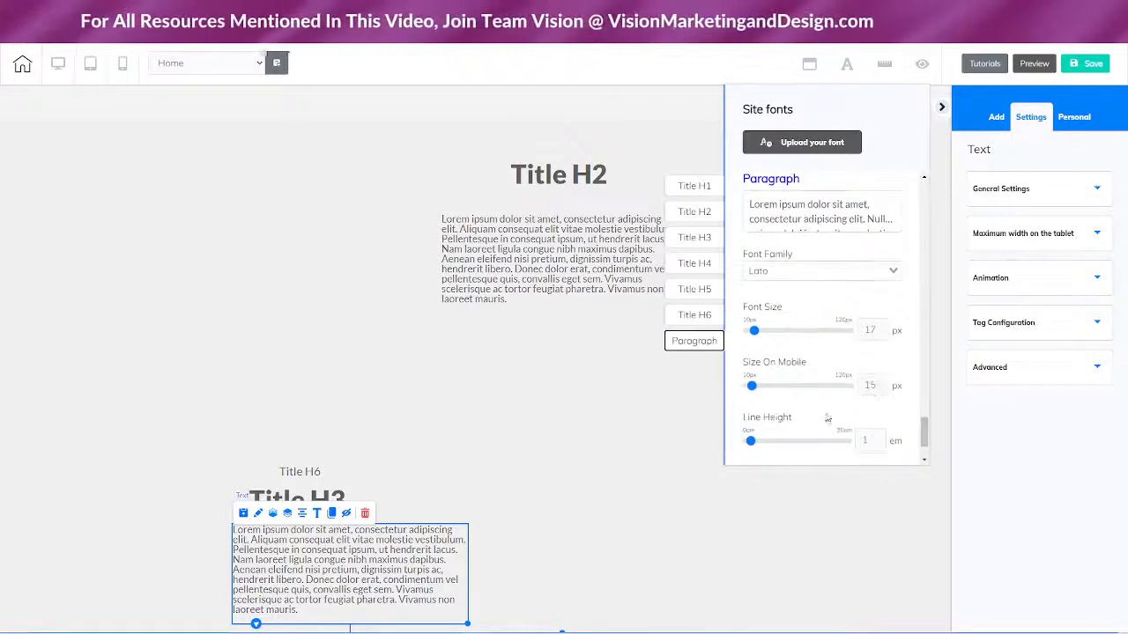
{"action": "scroll", "coordinate": [827, 419], "scroll_direction": "down", "scroll_amount": 2}
{"action": "left_click", "coordinate": [880, 360]}
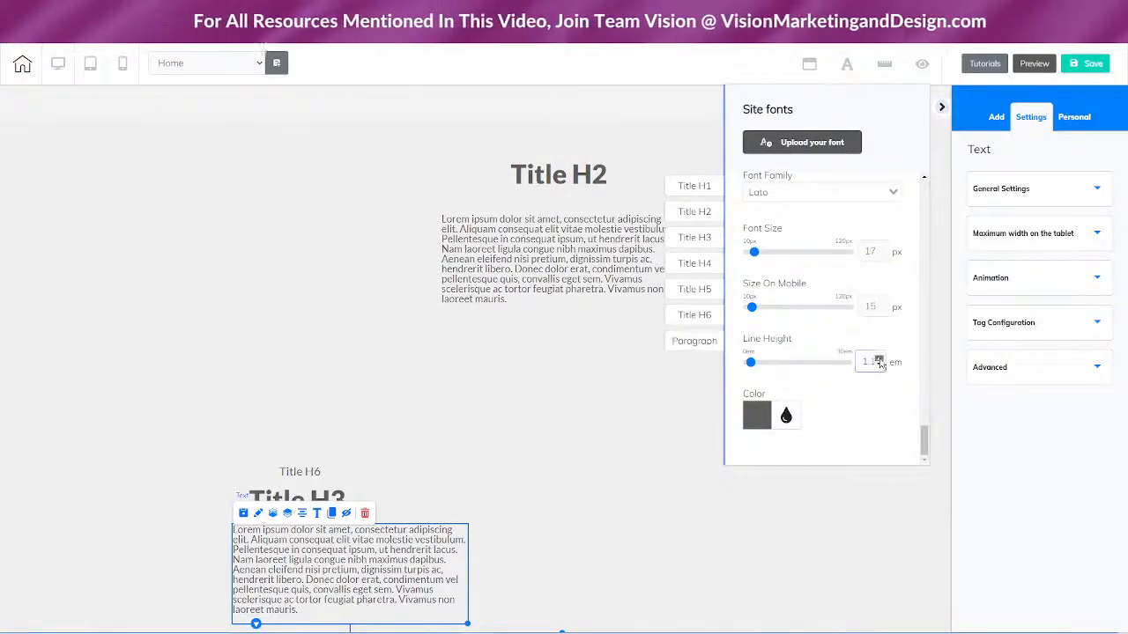
{"action": "left_click", "coordinate": [879, 359]}
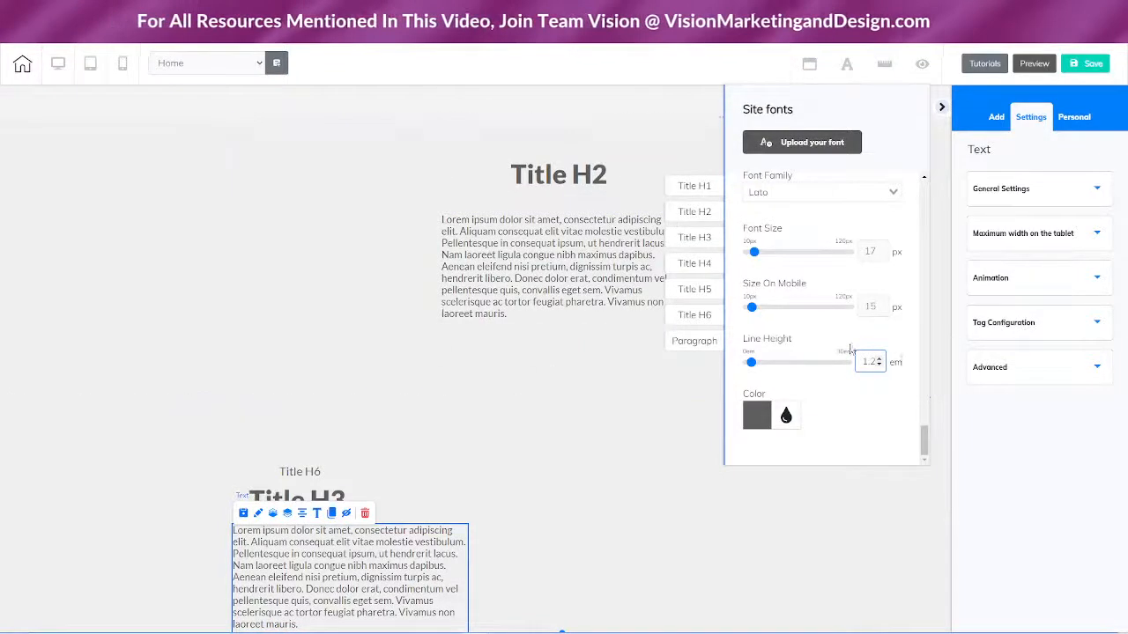
{"action": "left_click", "coordinate": [879, 360]}
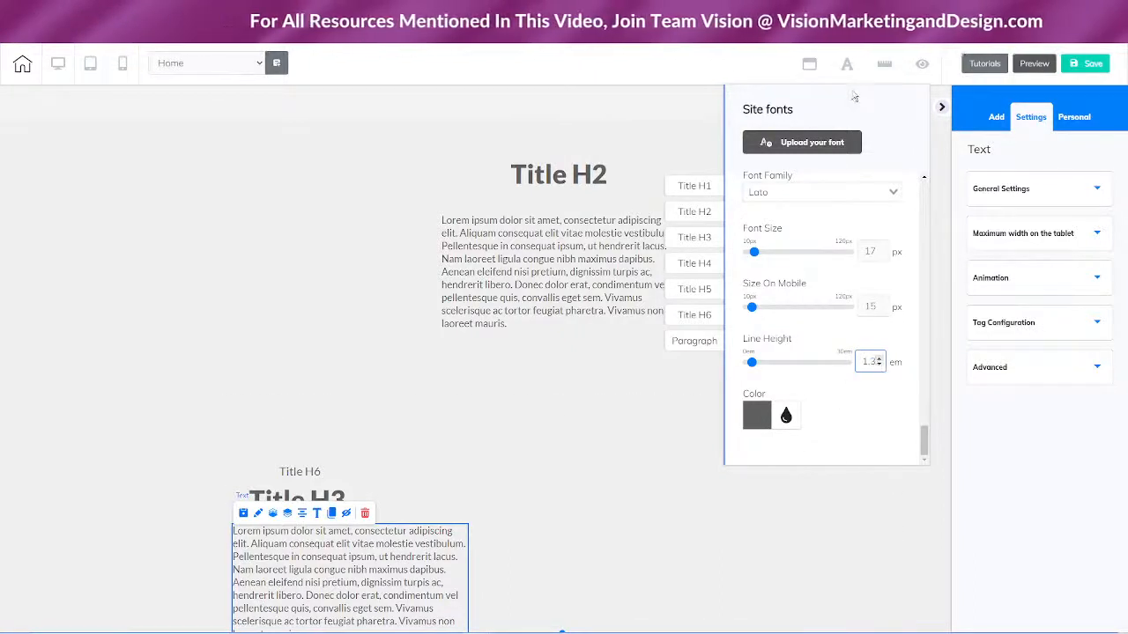
{"action": "left_click", "coordinate": [846, 64]}
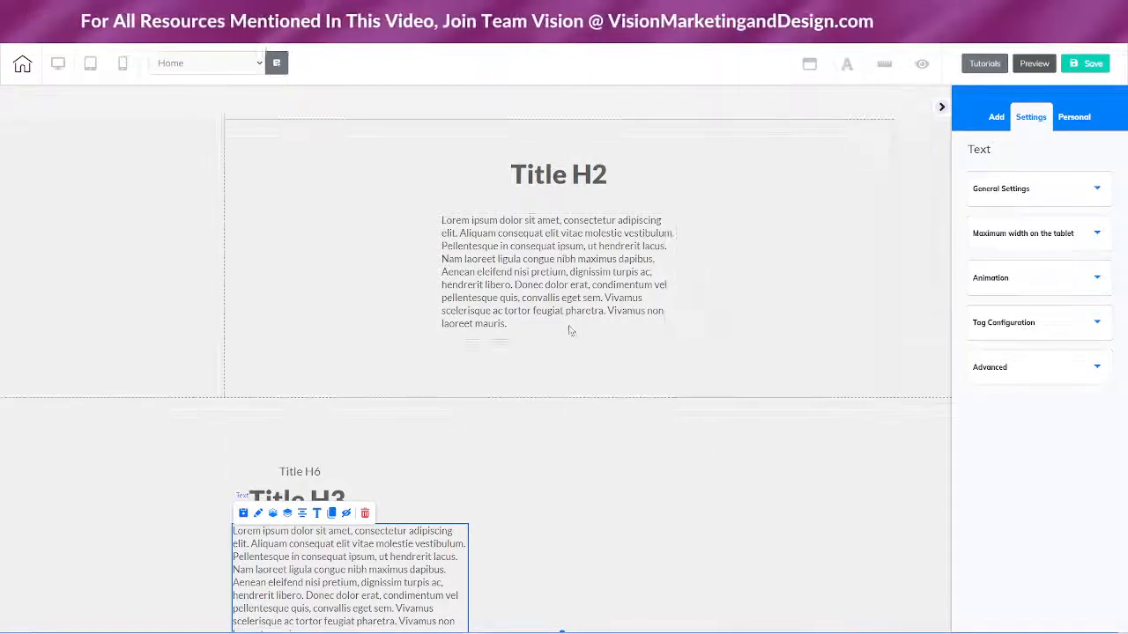
- Extend the third panel downward past the paragraph and move the Title H6 and Title H3 up, spaced out above the paragraph
{"action": "scroll", "coordinate": [588, 529], "scroll_direction": "down", "scroll_amount": 2}
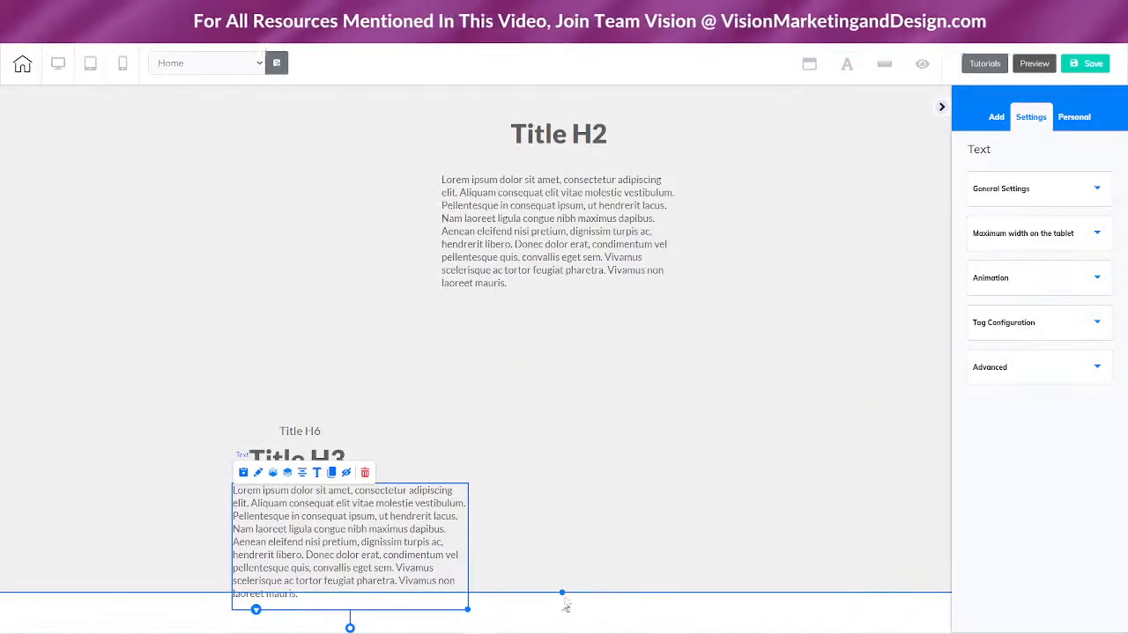
{"action": "left_click_drag", "start_coordinate": [561, 594], "coordinate": [561, 632]}
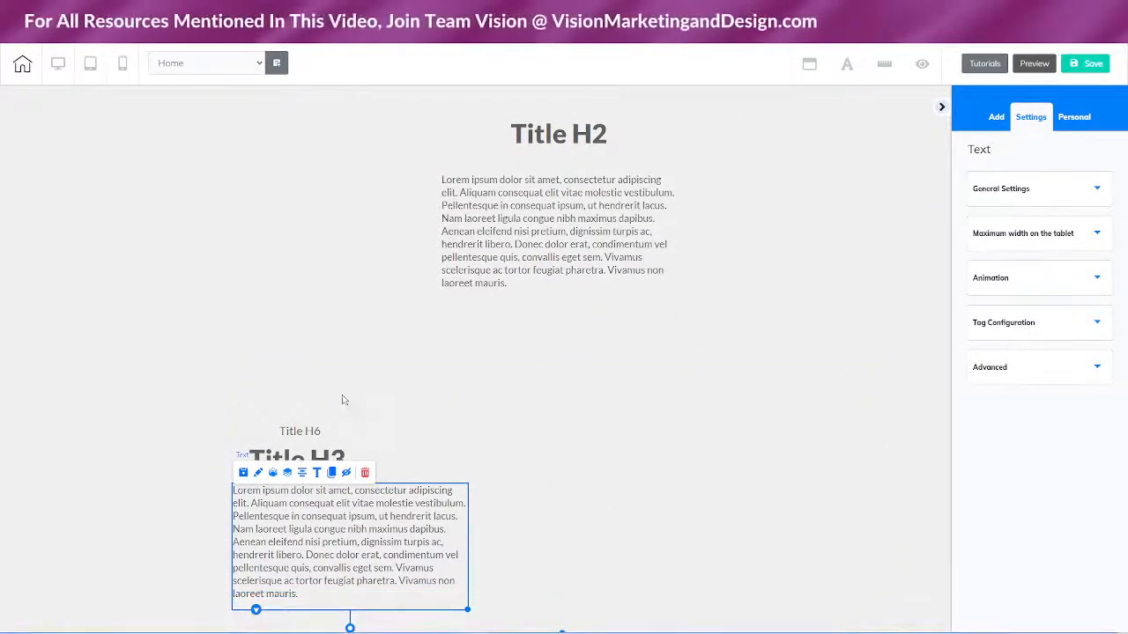
{"action": "left_click_drag", "start_coordinate": [316, 431], "coordinate": [319, 385]}
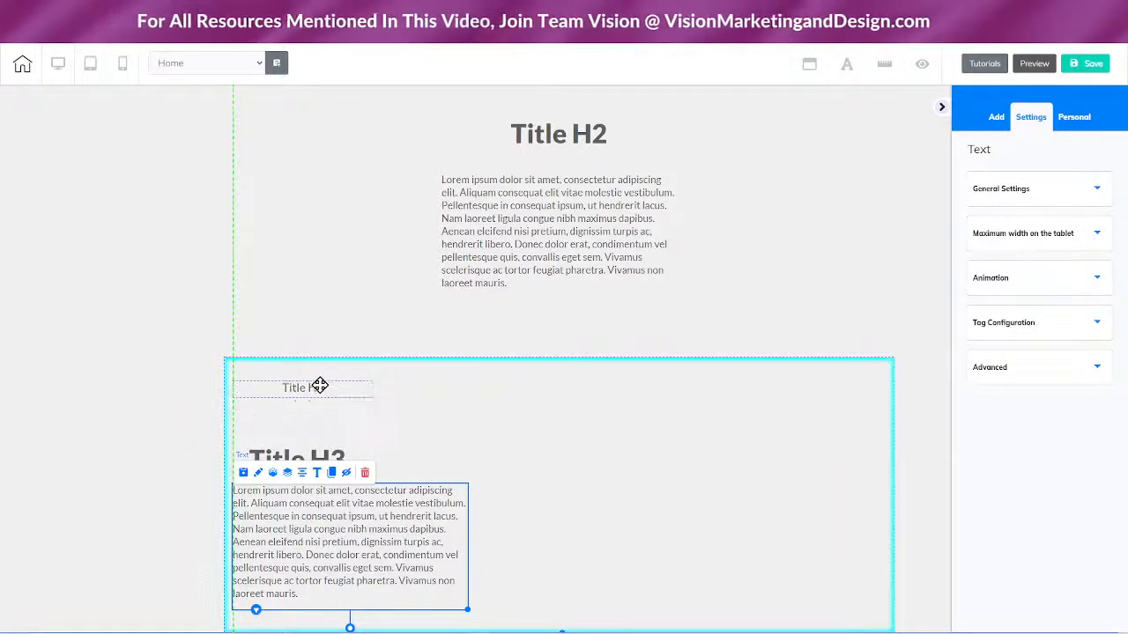
{"action": "left_click_drag", "start_coordinate": [338, 459], "coordinate": [345, 401]}
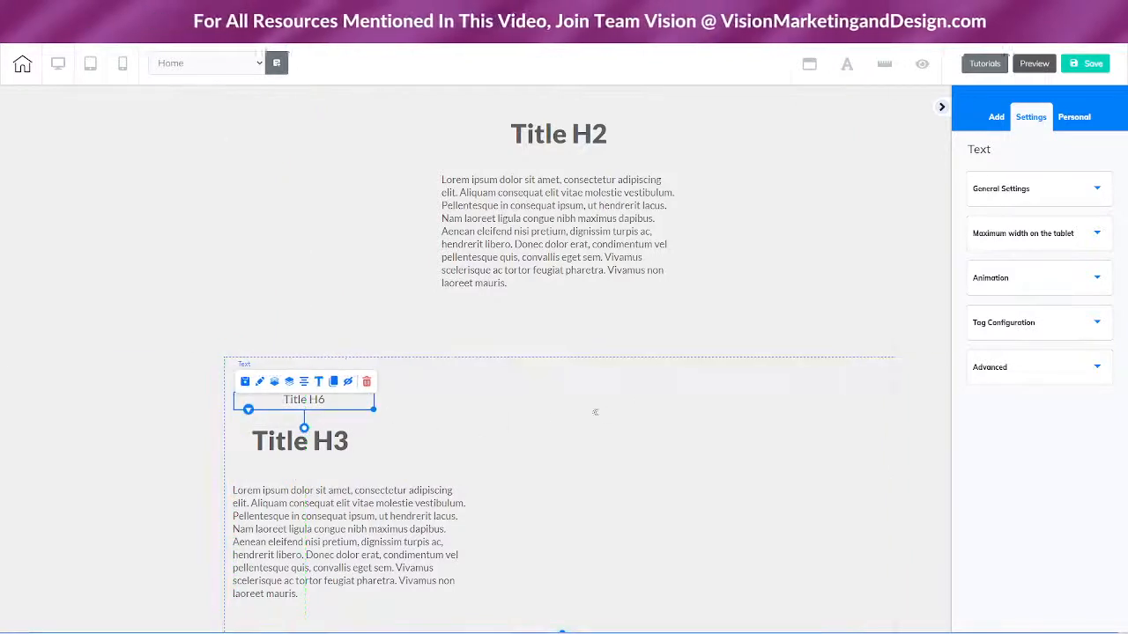
{"action": "scroll", "coordinate": [838, 488], "scroll_direction": "down", "scroll_amount": 1}
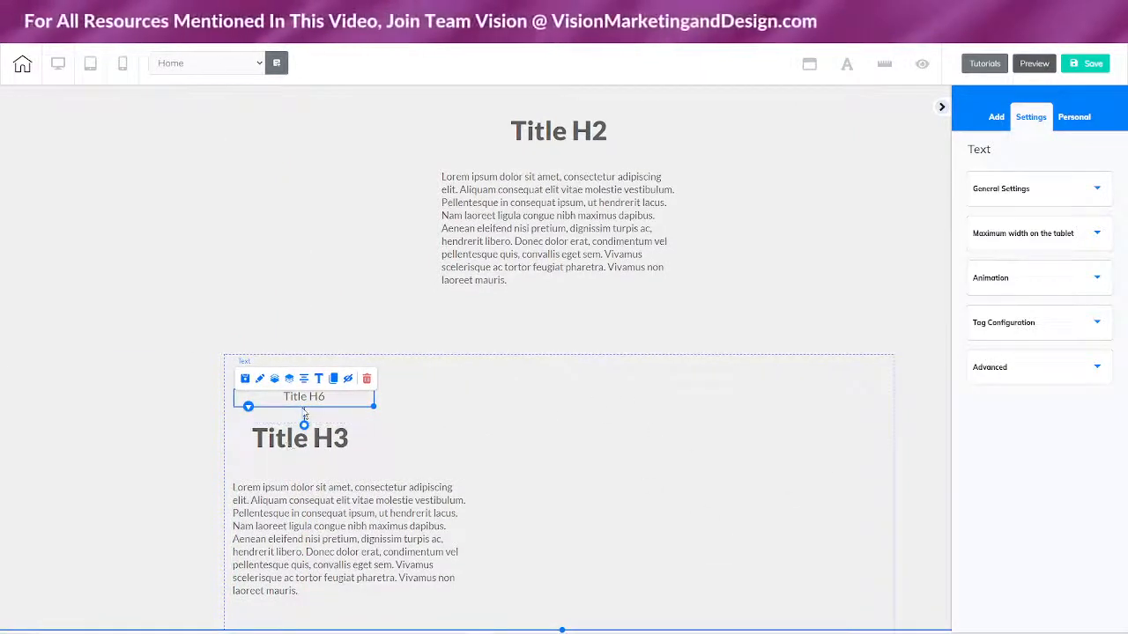
{"action": "left_click_drag", "start_coordinate": [303, 410], "coordinate": [338, 450]}
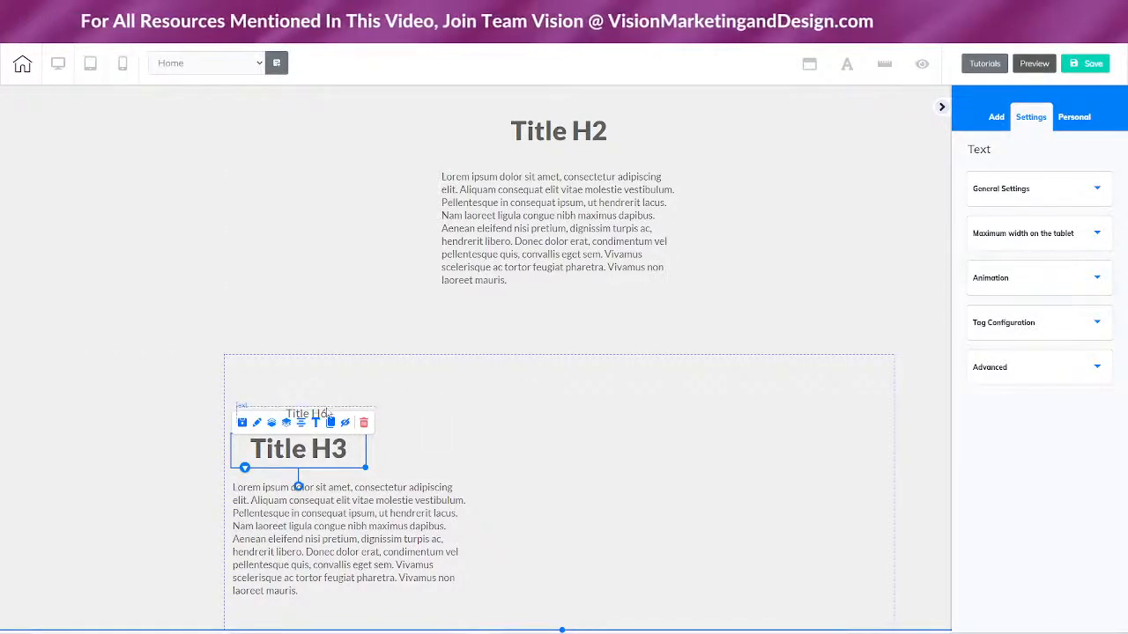
{"action": "left_click_drag", "start_coordinate": [325, 406], "coordinate": [317, 407]}
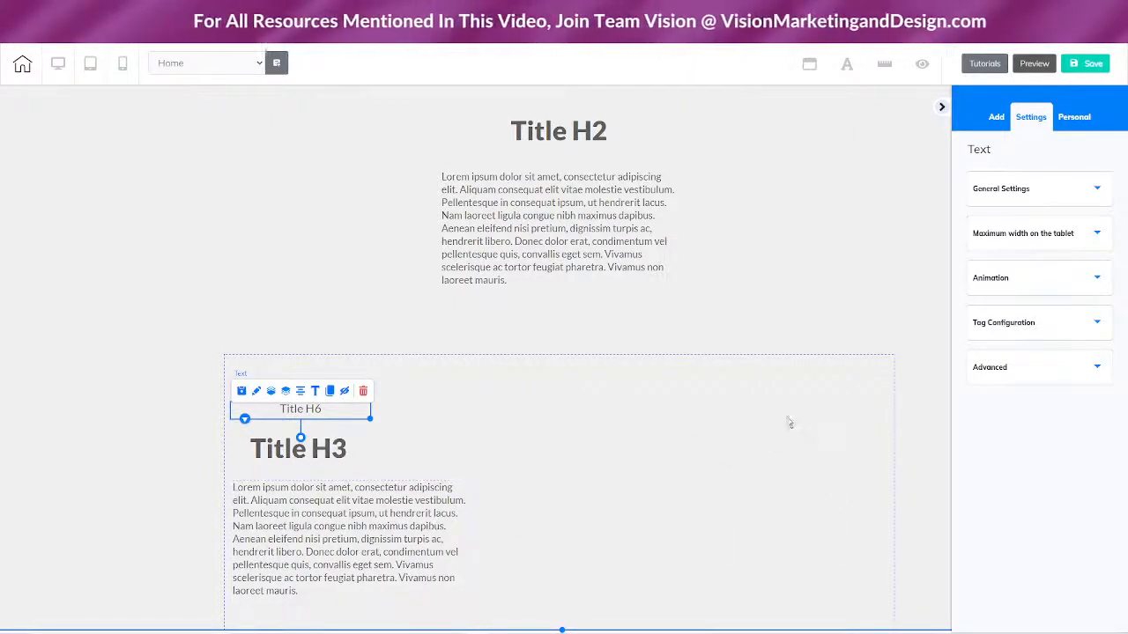
- Add a horizontal image element to the third panel, to the right of the heading and paragraph
{"action": "left_click", "coordinate": [996, 117]}
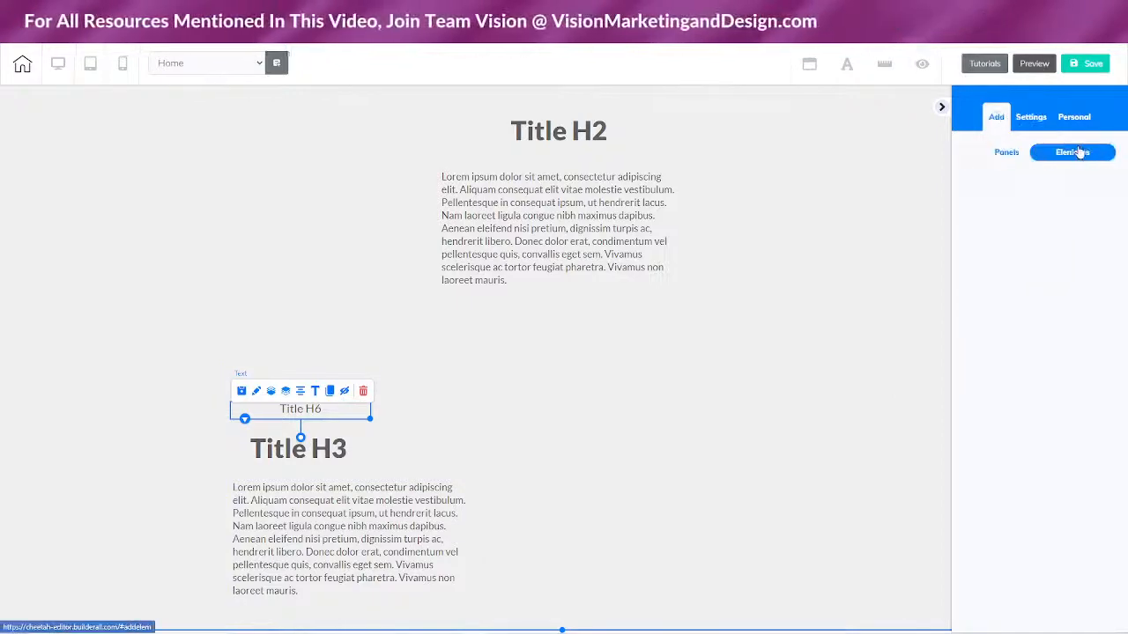
{"action": "left_click", "coordinate": [978, 194]}
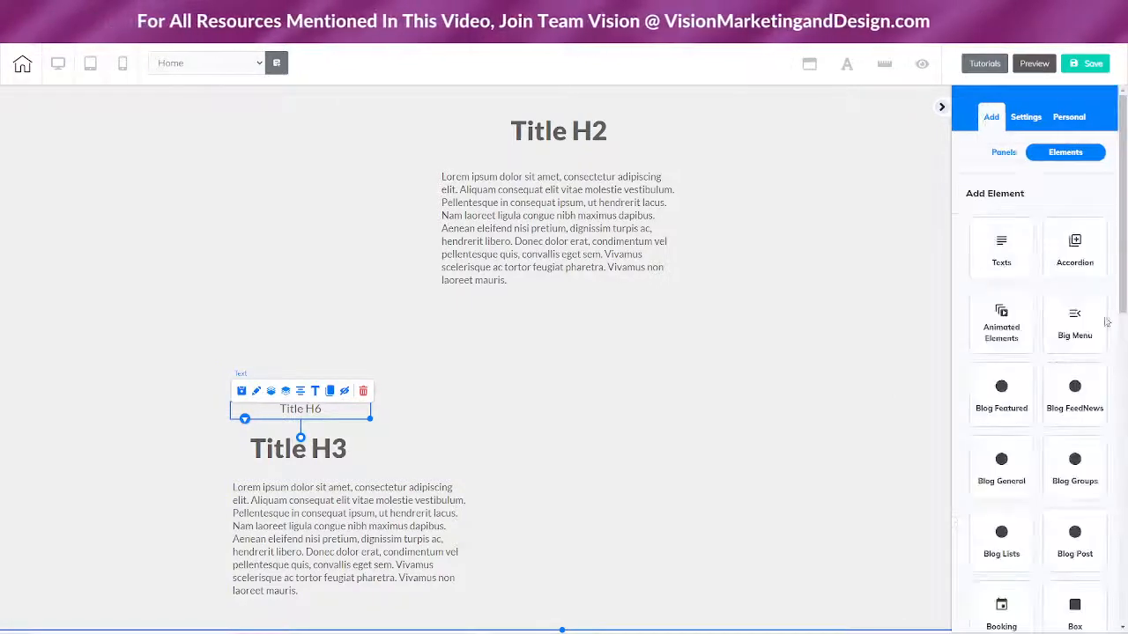
{"action": "scroll", "coordinate": [1055, 366], "scroll_direction": "down", "scroll_amount": 3}
{"action": "scroll", "coordinate": [1053, 366], "scroll_direction": "down", "scroll_amount": 5}
{"action": "left_click", "coordinate": [1070, 228]}
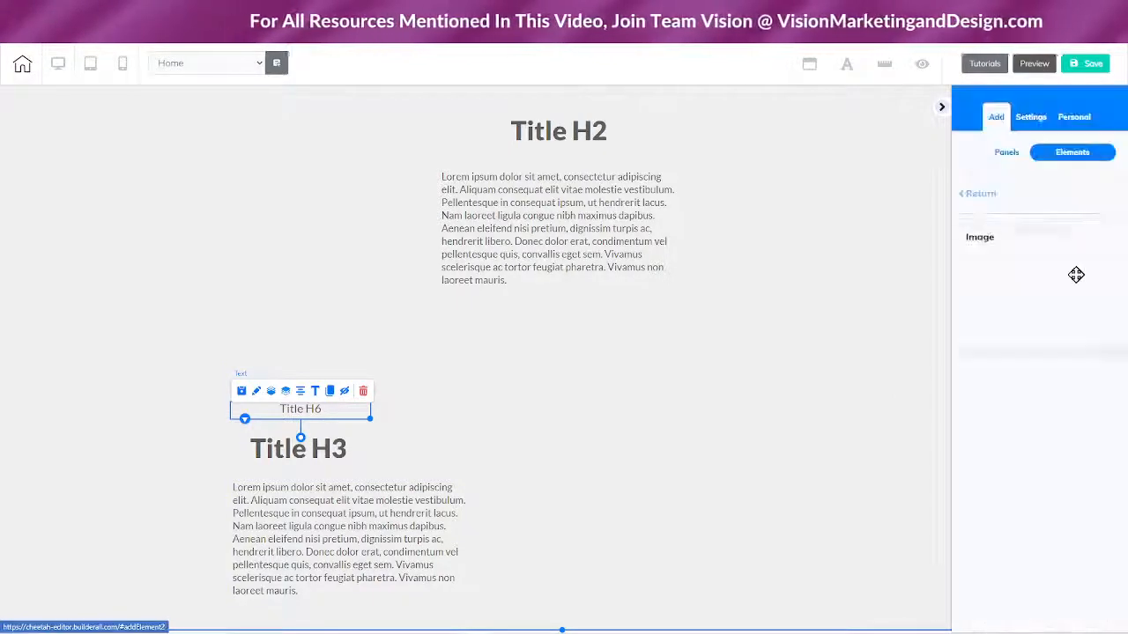
{"action": "left_click_drag", "start_coordinate": [1062, 379], "coordinate": [627, 439]}
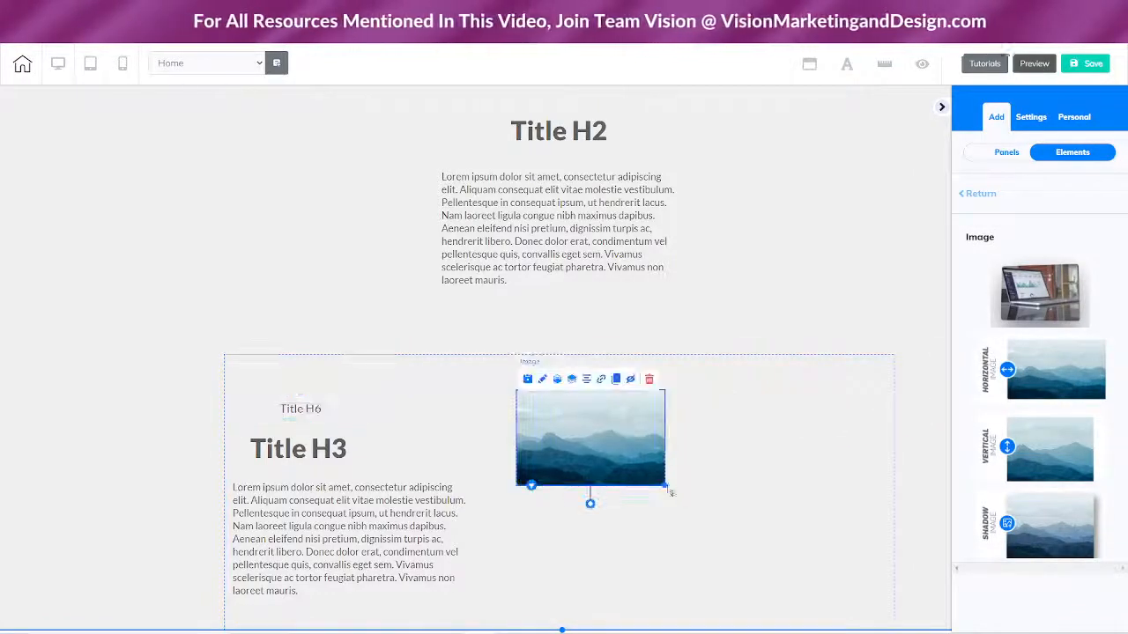
- Enlarge the third panel's image to fill most of the space beside the text, and left-align the Title H6 and Title H3 headings
{"action": "left_click_drag", "start_coordinate": [689, 500], "coordinate": [864, 614]}
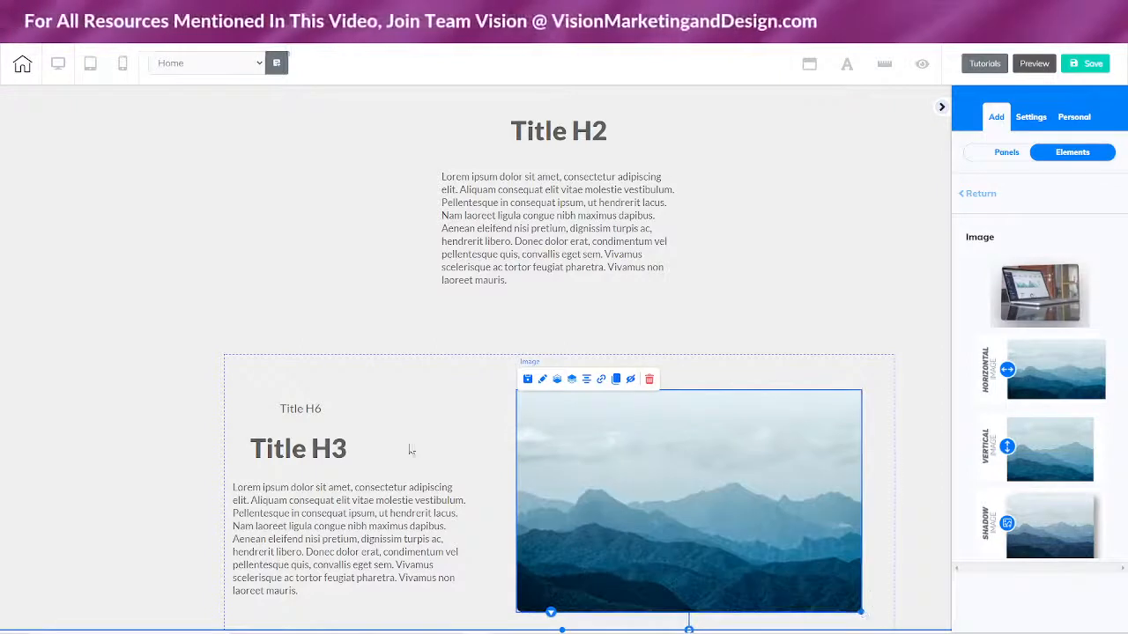
{"action": "left_click", "coordinate": [333, 412]}
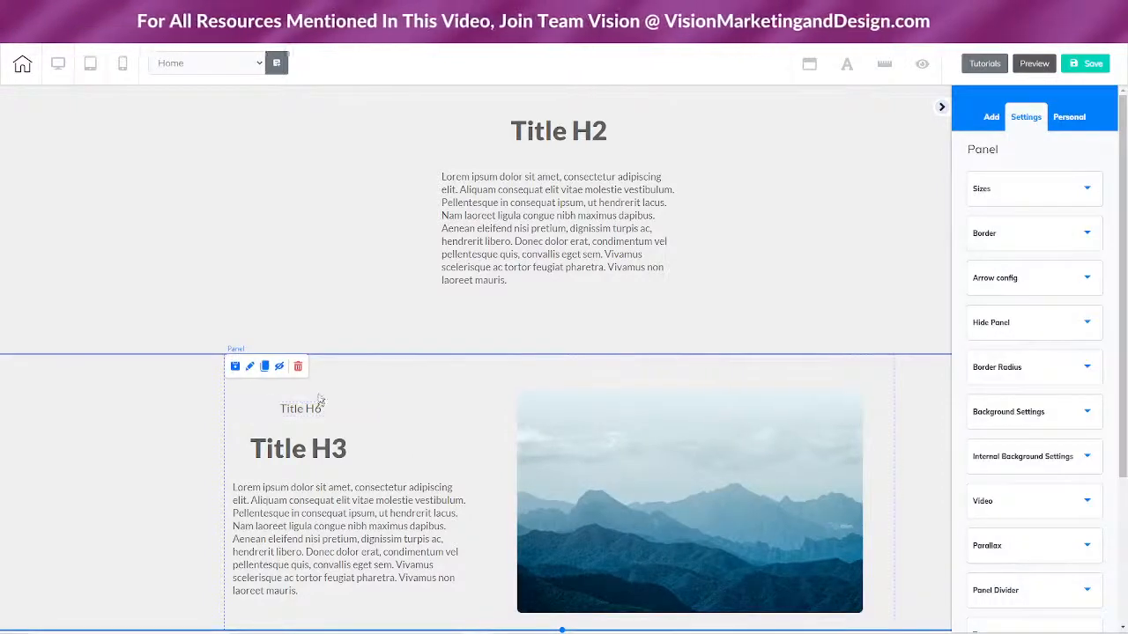
{"action": "left_click", "coordinate": [324, 412]}
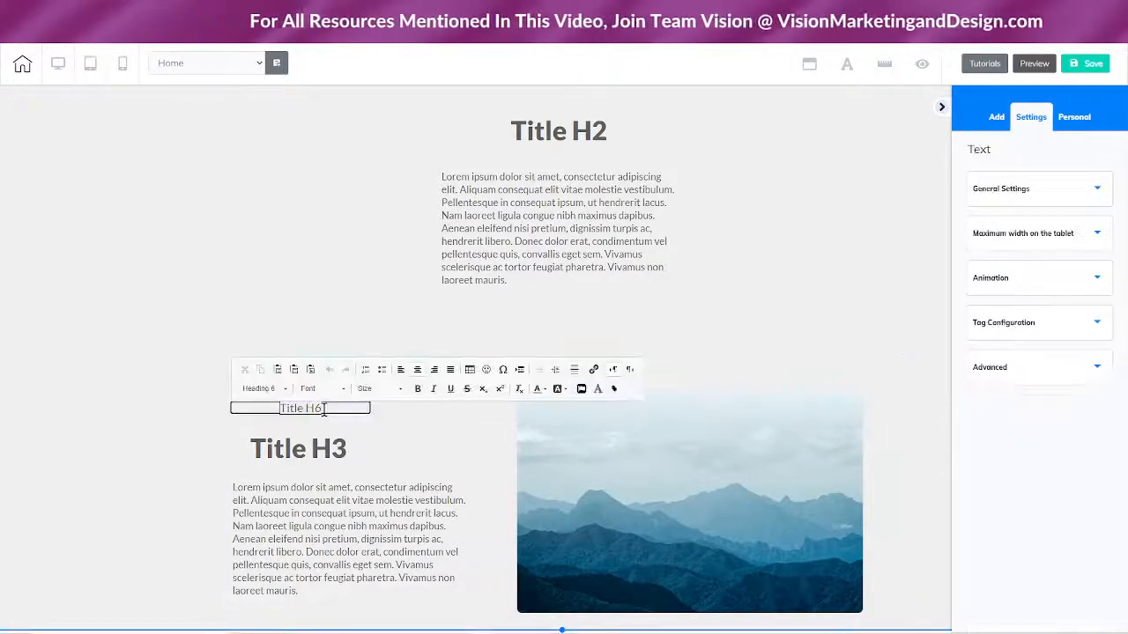
{"action": "left_click", "coordinate": [400, 370]}
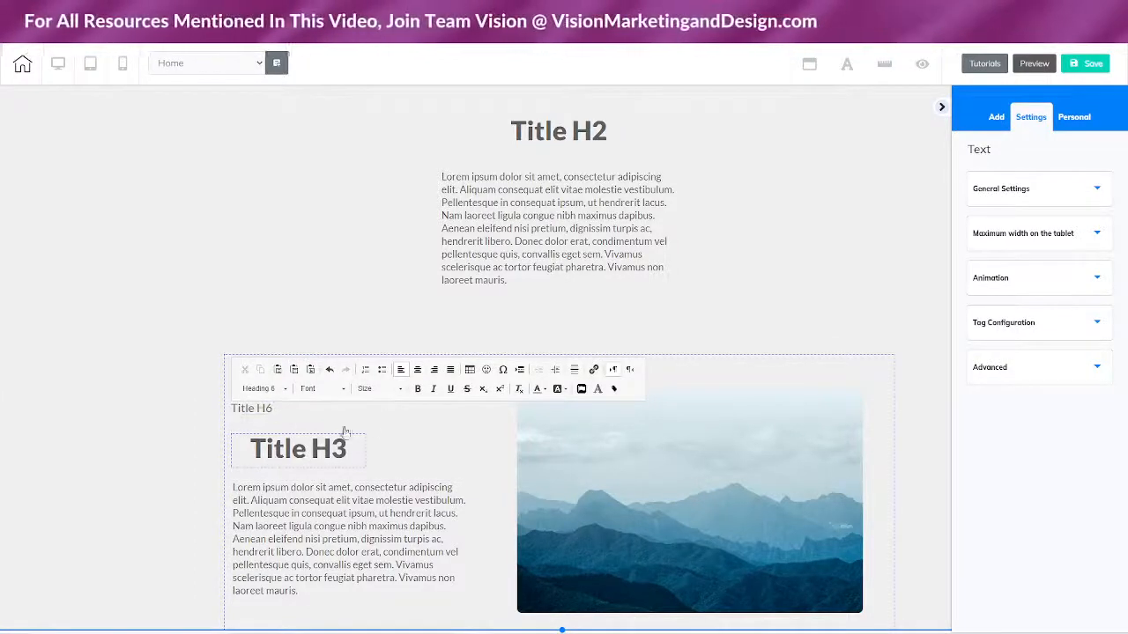
{"action": "left_click", "coordinate": [314, 450]}
{"action": "left_click", "coordinate": [273, 455]}
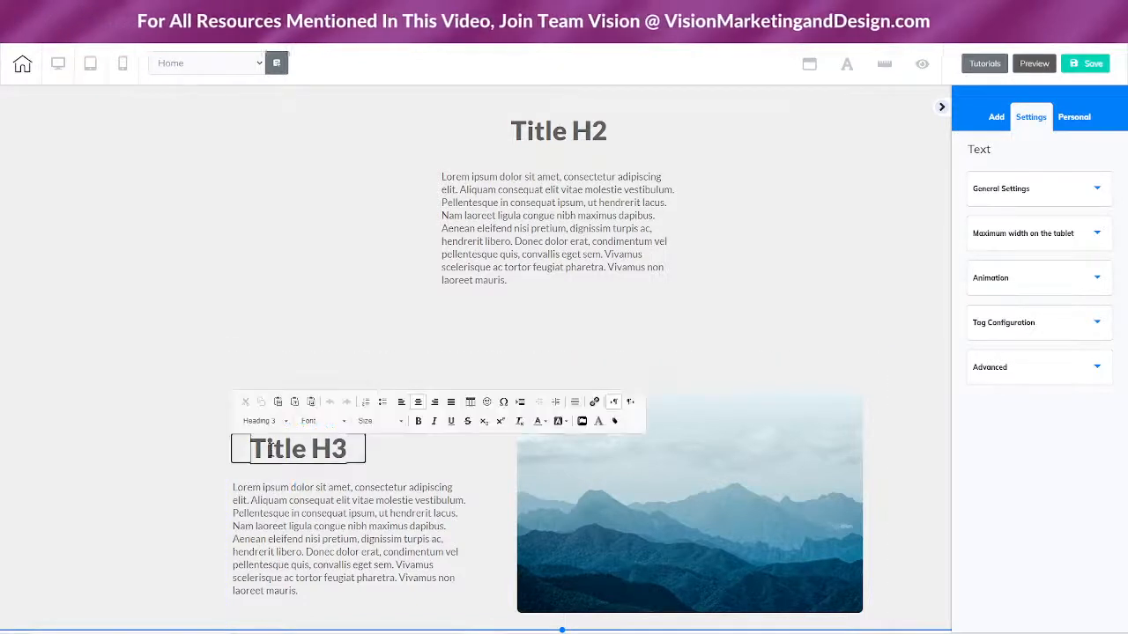
{"action": "left_click", "coordinate": [404, 403]}
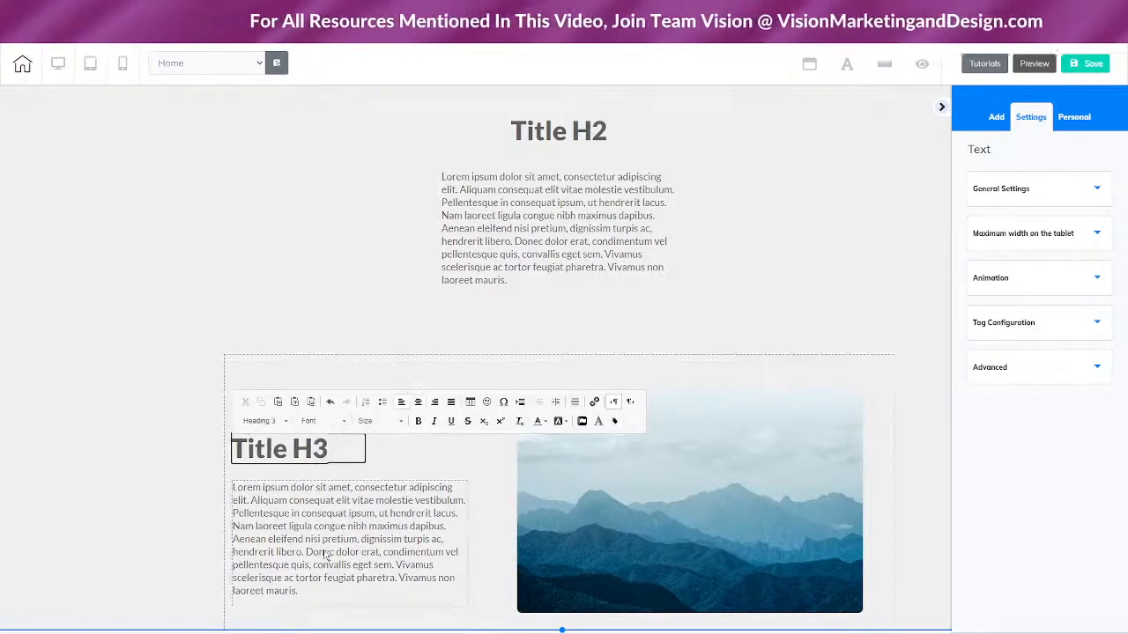
{"action": "left_click", "coordinate": [247, 515]}
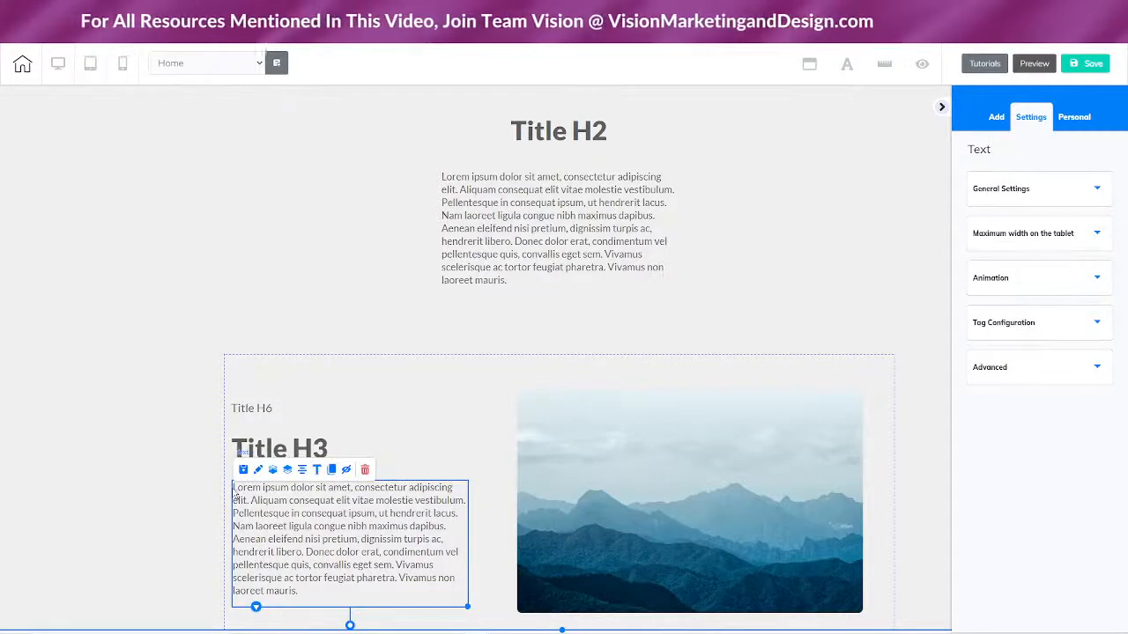
{"action": "left_click", "coordinate": [236, 495]}
{"action": "left_click", "coordinate": [243, 498]}
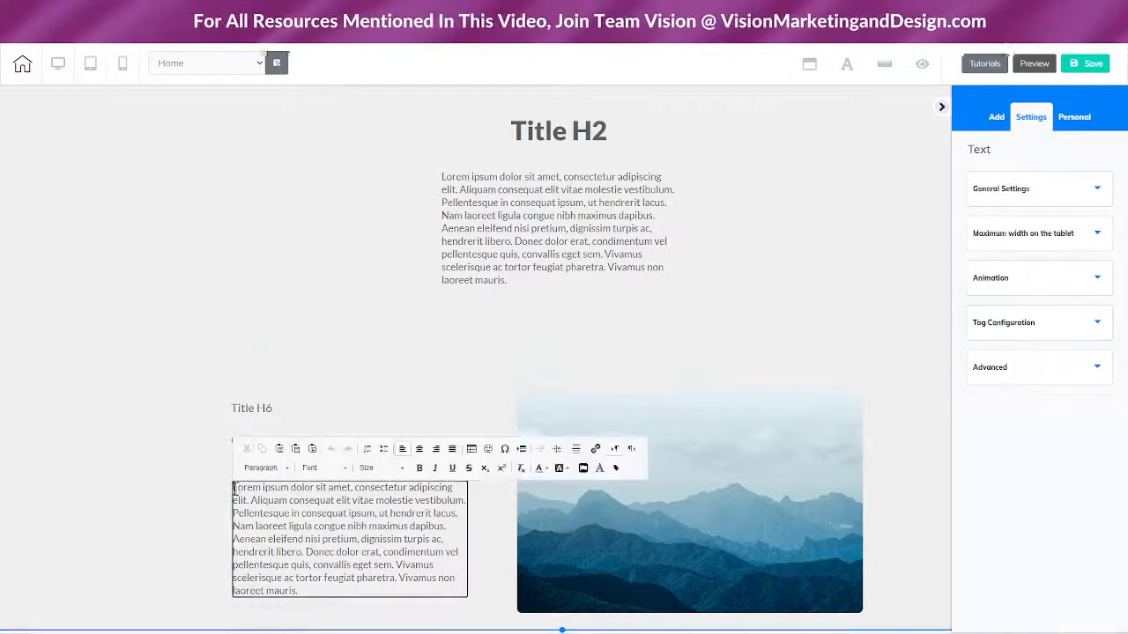
{"action": "left_click_drag", "start_coordinate": [233, 487], "coordinate": [360, 612]}
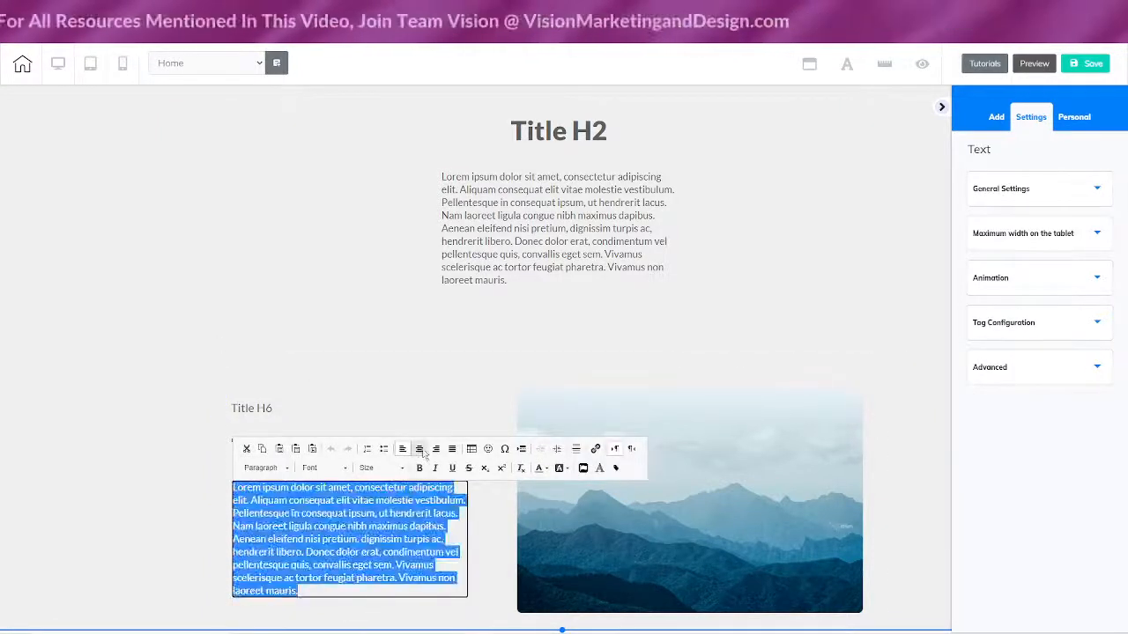
{"action": "left_click", "coordinate": [465, 587]}
- Shrink the third panel's image slightly, keeping it toward the right edge, and move the headings and paragraph up closer together
{"action": "left_click", "coordinate": [720, 529]}
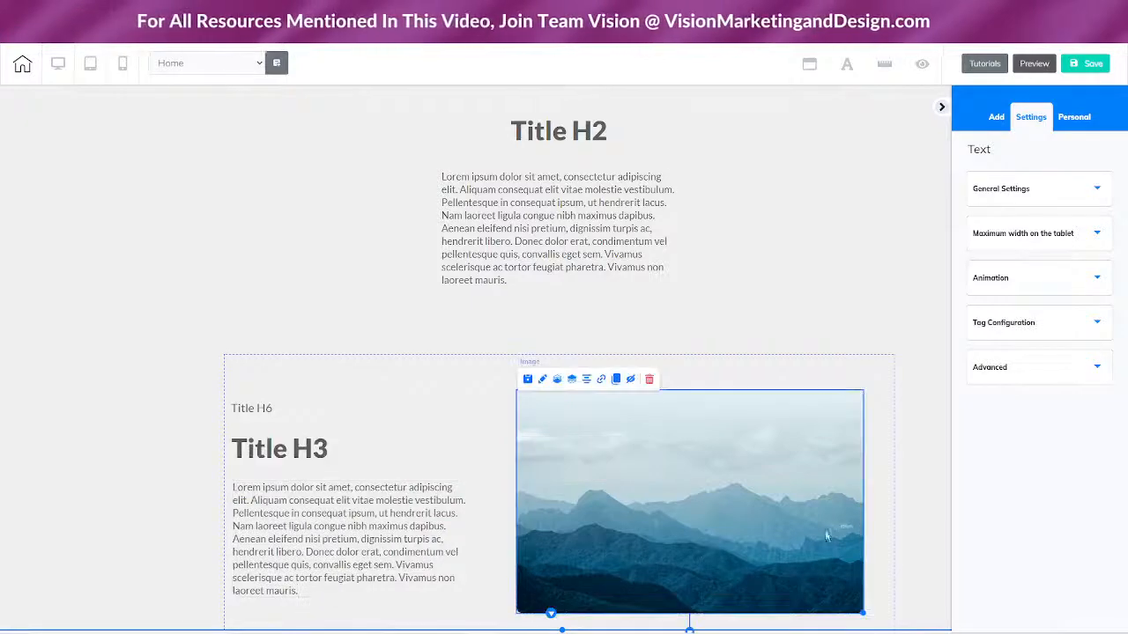
{"action": "left_click_drag", "start_coordinate": [828, 499], "coordinate": [826, 490]}
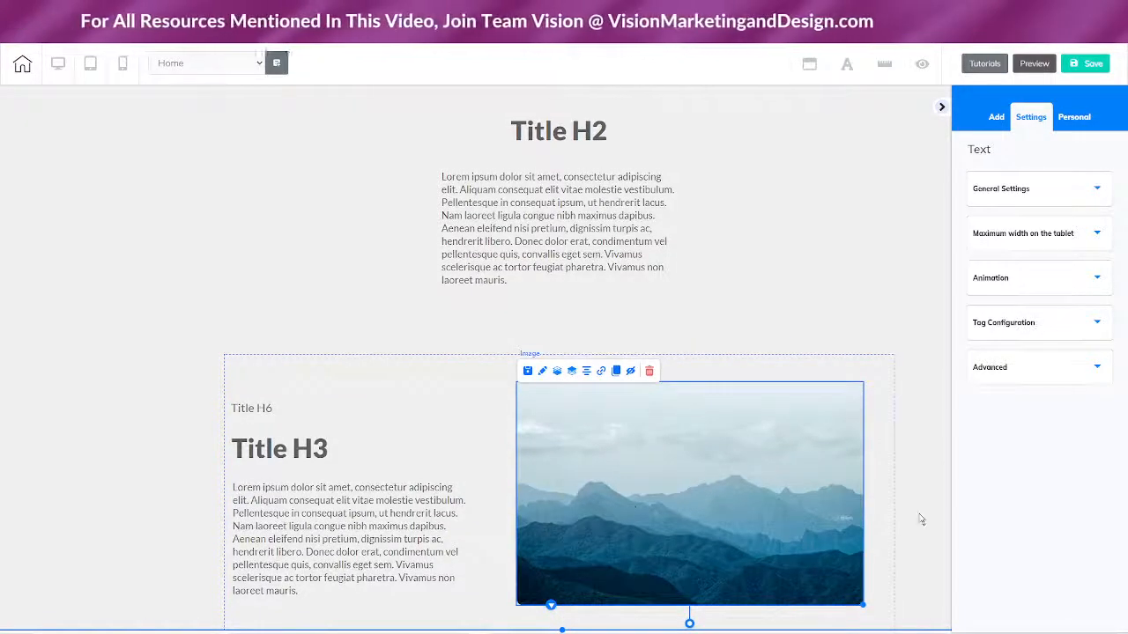
{"action": "left_click_drag", "start_coordinate": [861, 603], "coordinate": [838, 599]}
{"action": "left_click_drag", "start_coordinate": [674, 499], "coordinate": [699, 505]}
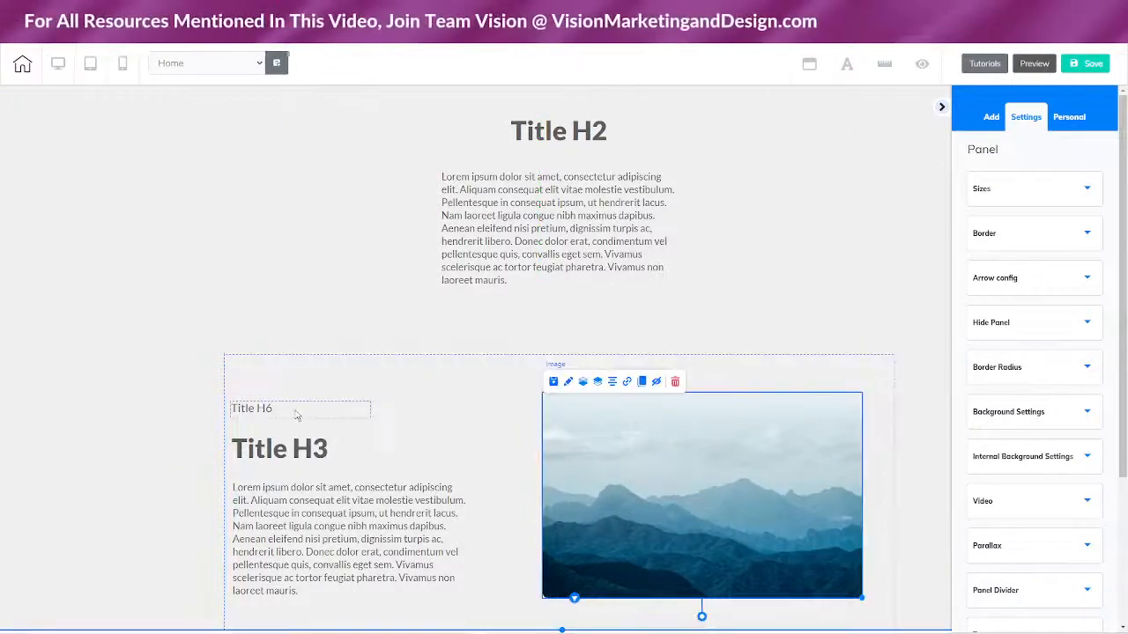
{"action": "mouse_move", "coordinate": [294, 416]}
{"action": "left_mouse_down"}
{"action": "mouse_move", "coordinate": [295, 403]}
{"action": "mouse_move", "coordinate": [286, 435]}
{"action": "left_mouse_up"}
{"action": "left_click_drag", "start_coordinate": [297, 525], "coordinate": [291, 506]}
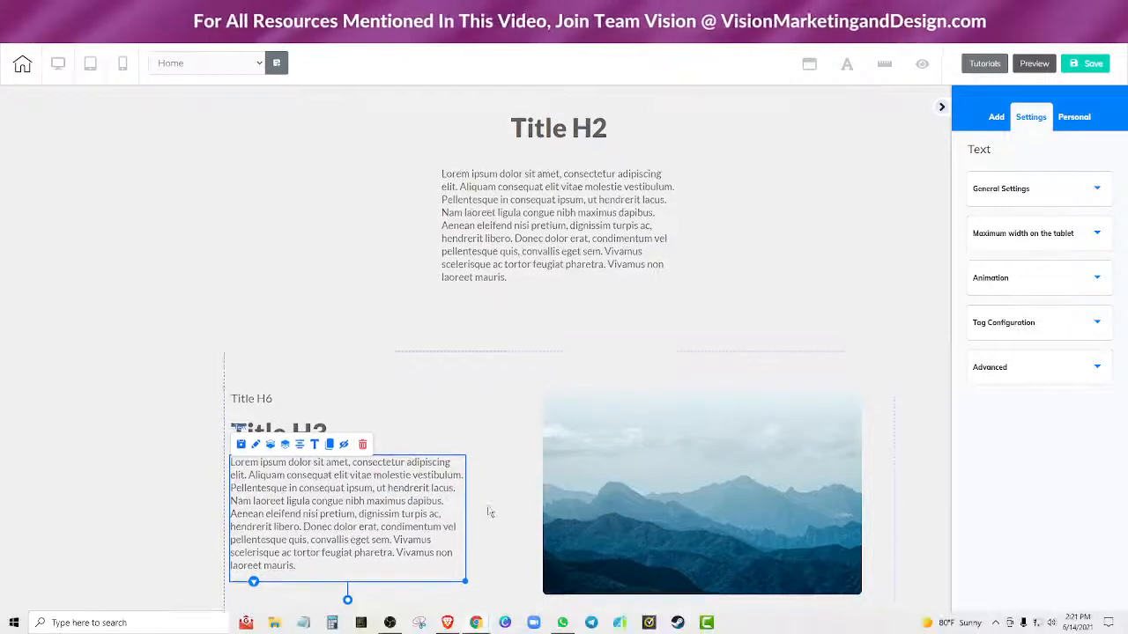
- Set the third panel's height to 600
{"action": "left_click", "coordinate": [233, 370]}
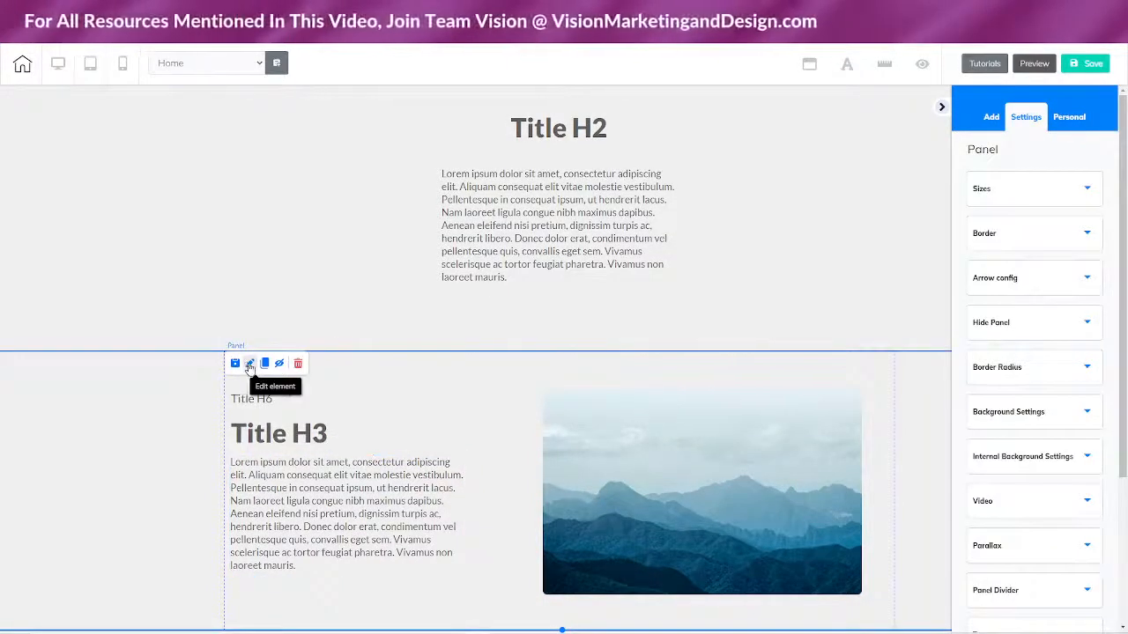
{"action": "left_click", "coordinate": [1037, 192]}
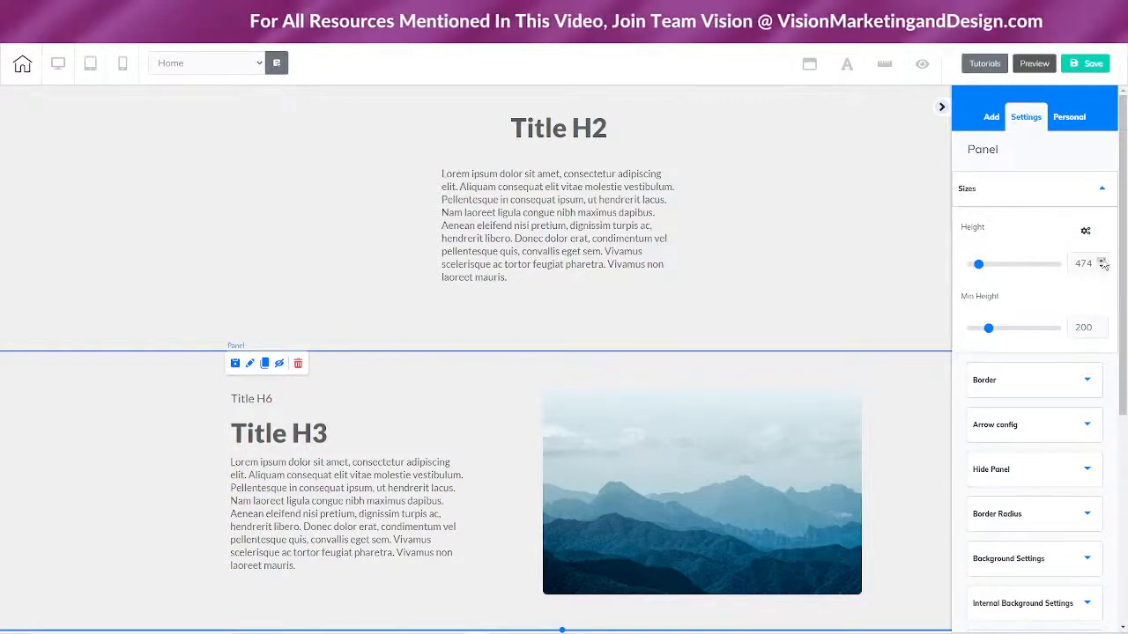
{"action": "left_click", "coordinate": [1102, 261]}
{"action": "left_click", "coordinate": [1101, 261]}
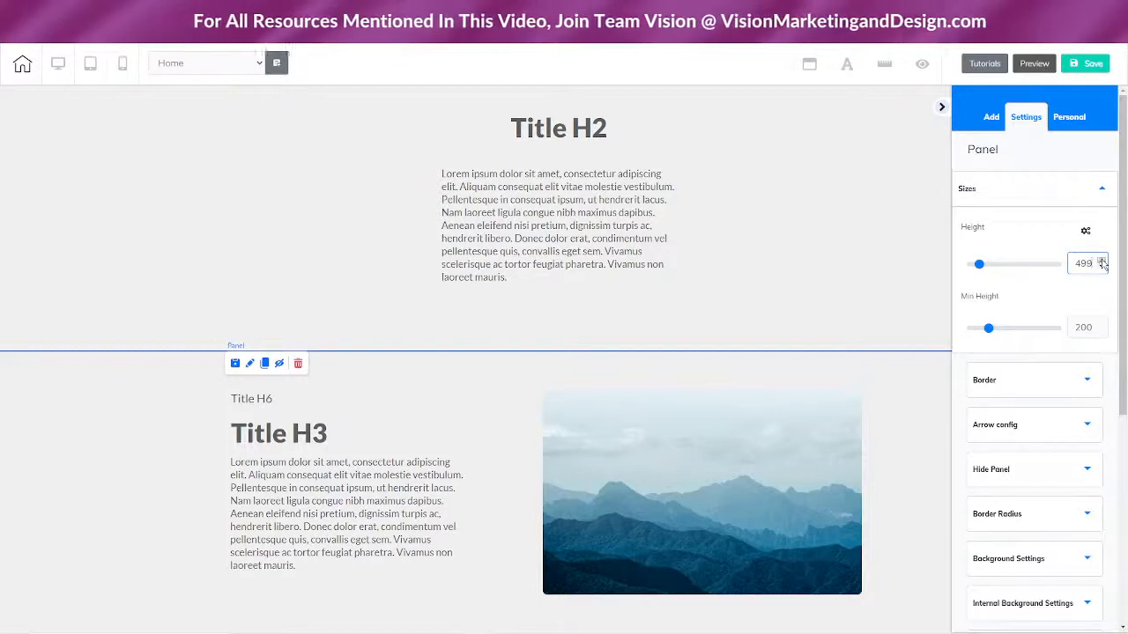
{"action": "left_click", "coordinate": [1101, 261]}
{"action": "left_click", "coordinate": [1101, 261]}
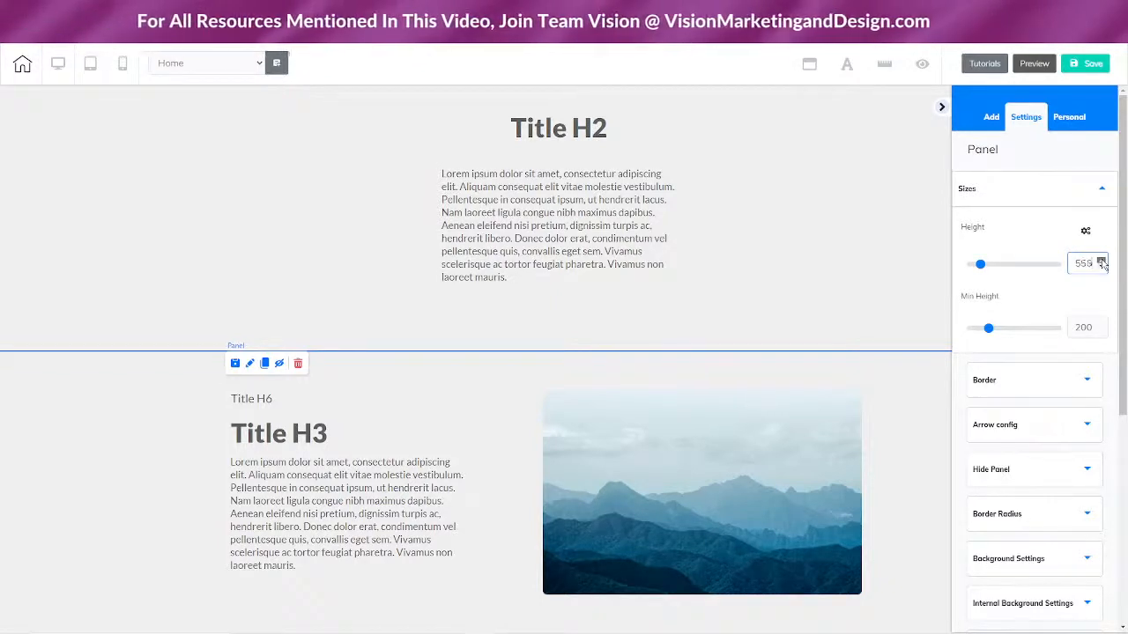
{"action": "left_click", "coordinate": [1101, 261]}
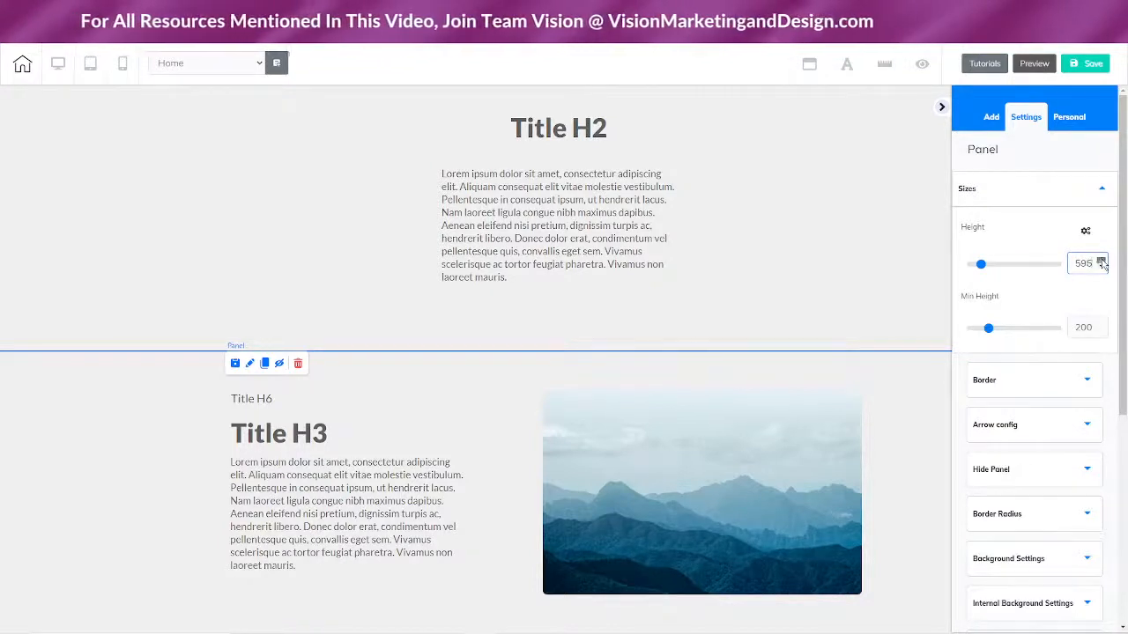
{"action": "left_click", "coordinate": [1101, 267]}
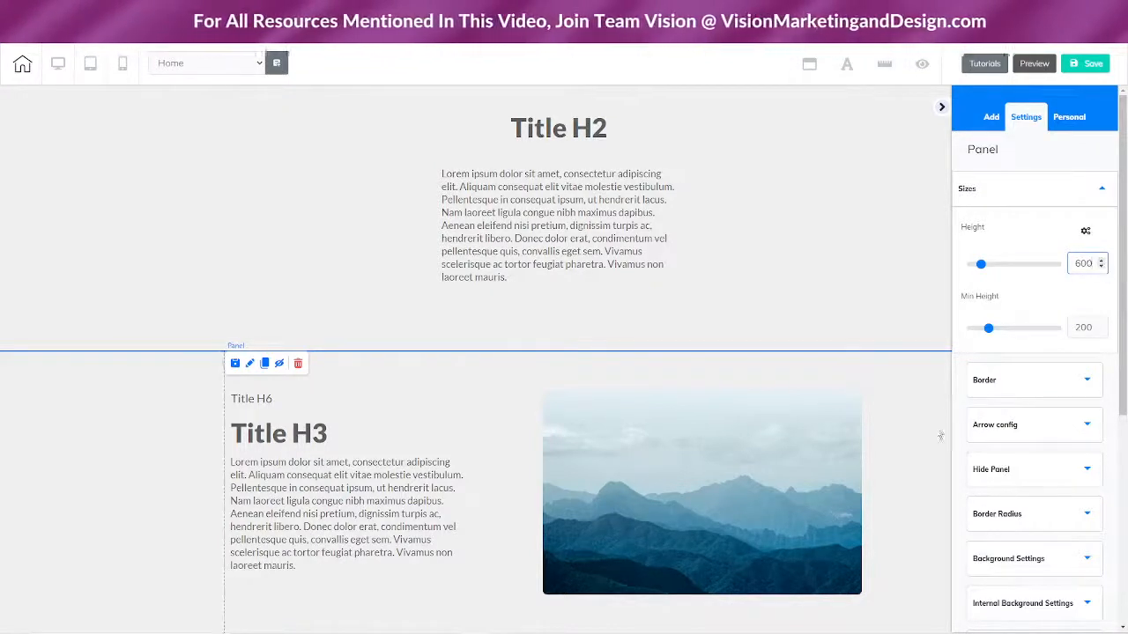
- Lower the third panel's image, space the paragraph further below Title H3, and place Title H6 just above Title H3
{"action": "scroll", "coordinate": [712, 493], "scroll_direction": "down", "scroll_amount": 1}
{"action": "left_click_drag", "start_coordinate": [720, 364], "coordinate": [728, 398]}
{"action": "left_click_drag", "start_coordinate": [410, 454], "coordinate": [343, 365]}
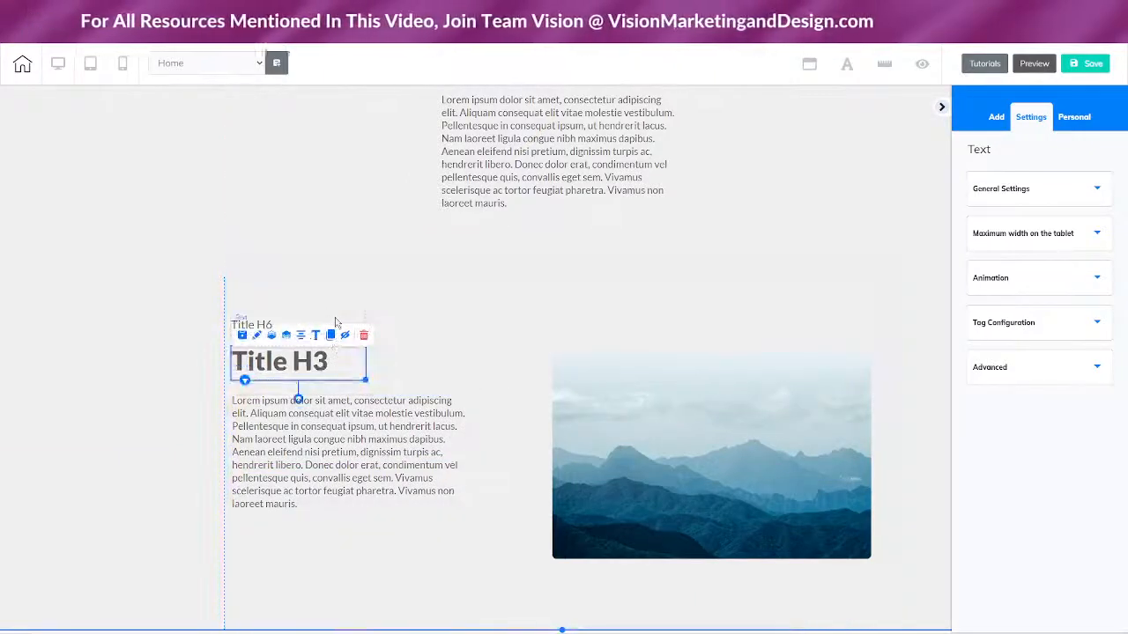
{"action": "left_click", "coordinate": [334, 326]}
{"action": "left_click_drag", "start_coordinate": [334, 324], "coordinate": [335, 330]}
- Add a green rectangular Register Now button to the third panel, left-aligned beneath the paragraph
{"action": "left_click", "coordinate": [996, 117]}
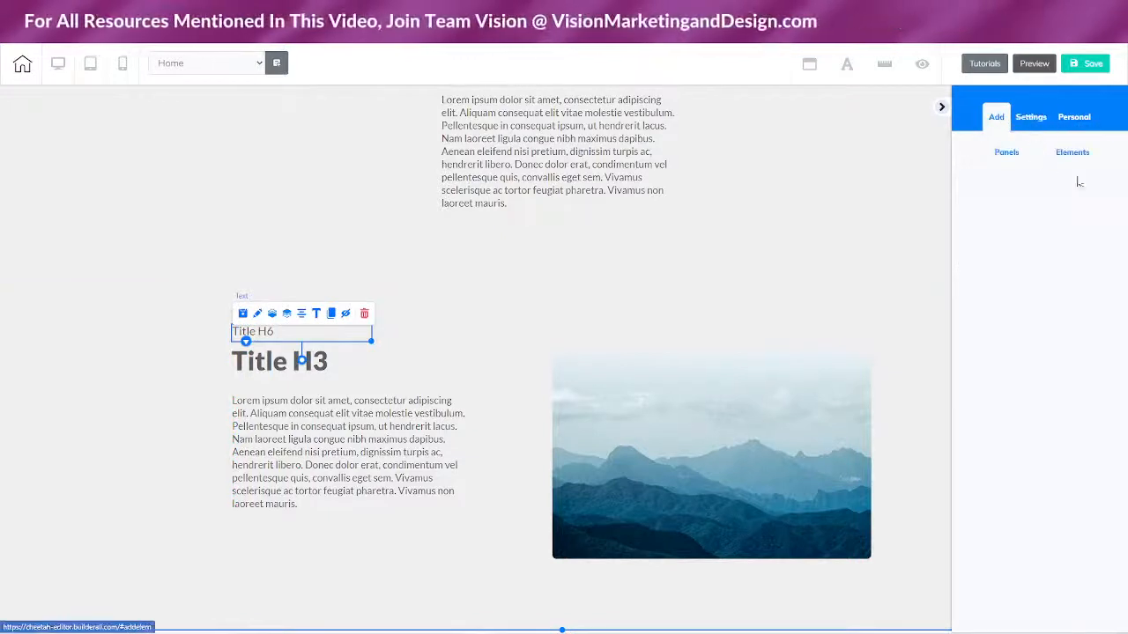
{"action": "left_click", "coordinate": [1078, 158]}
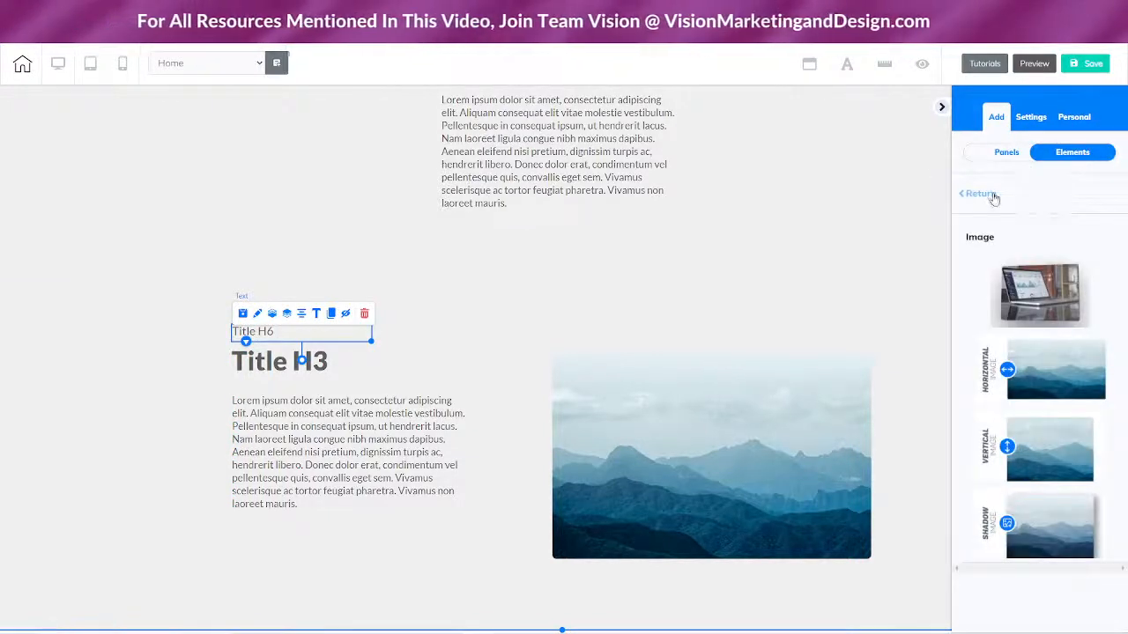
{"action": "left_click", "coordinate": [977, 193]}
{"action": "scroll", "coordinate": [1048, 391], "scroll_direction": "down", "scroll_amount": 5}
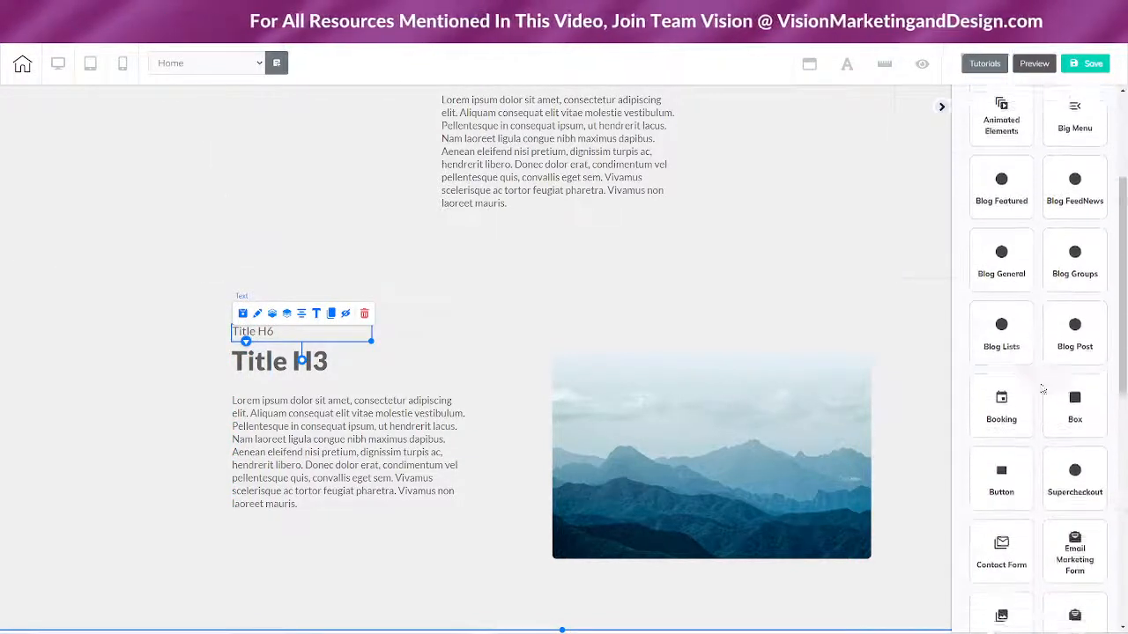
{"action": "left_click", "coordinate": [1000, 220]}
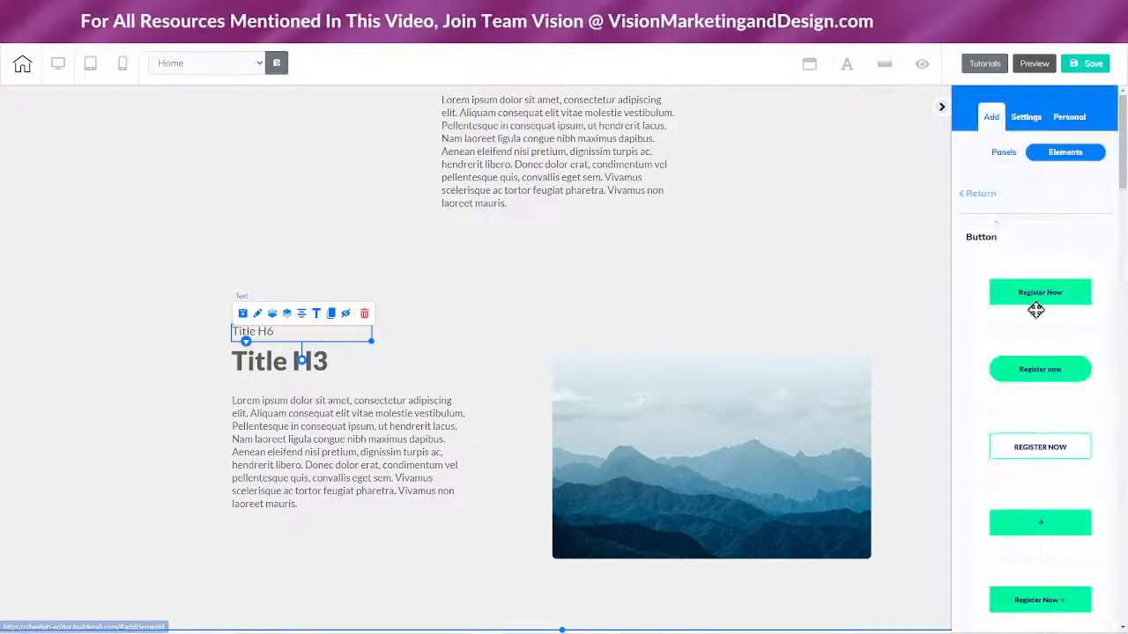
{"action": "left_click_drag", "start_coordinate": [1057, 296], "coordinate": [316, 545]}
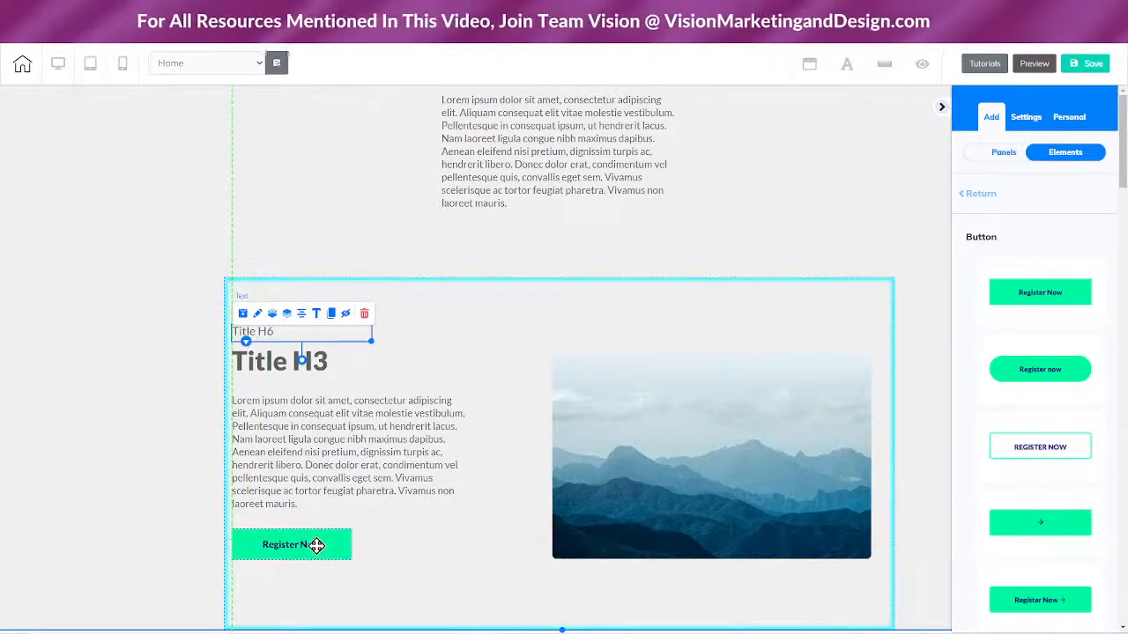
- Move the third panel's image up, enlarge it, and shift it right so it extends slightly past the panel's content boundary
{"action": "left_click_drag", "start_coordinate": [681, 468], "coordinate": [645, 442]}
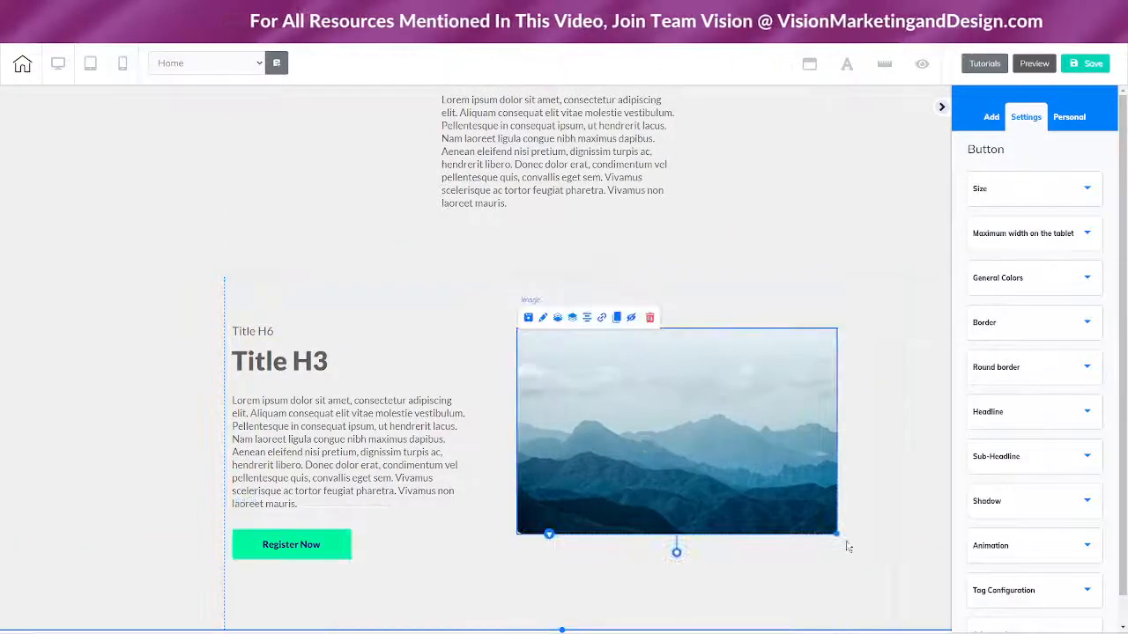
{"action": "left_click_drag", "start_coordinate": [843, 551], "coordinate": [895, 577]}
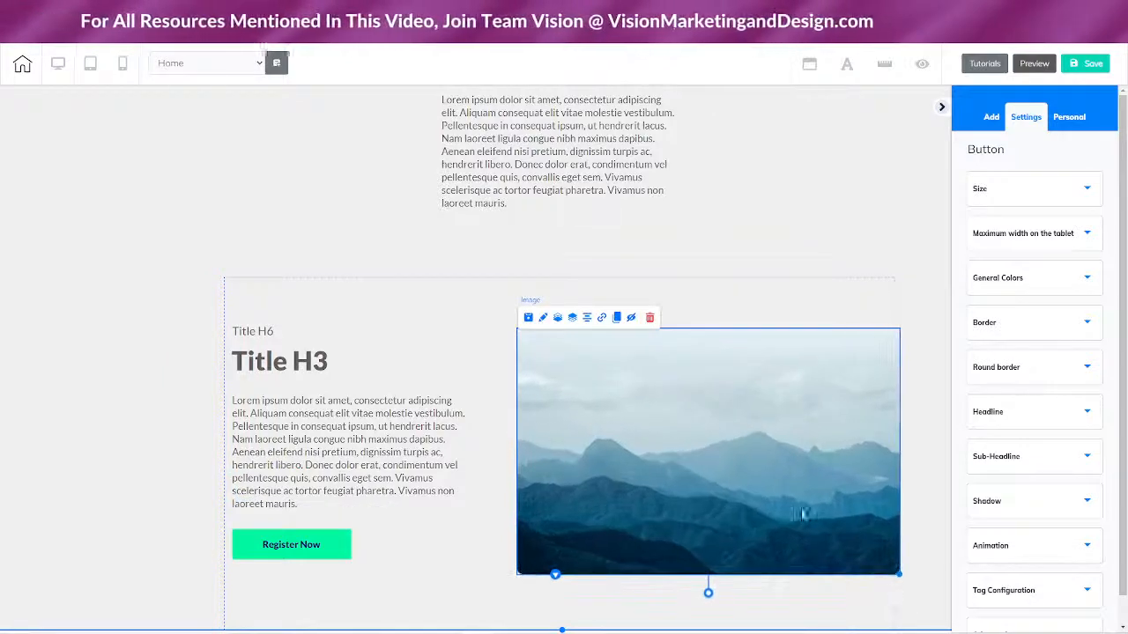
{"action": "left_click", "coordinate": [776, 496]}
{"action": "left_click_drag", "start_coordinate": [767, 484], "coordinate": [797, 484]}
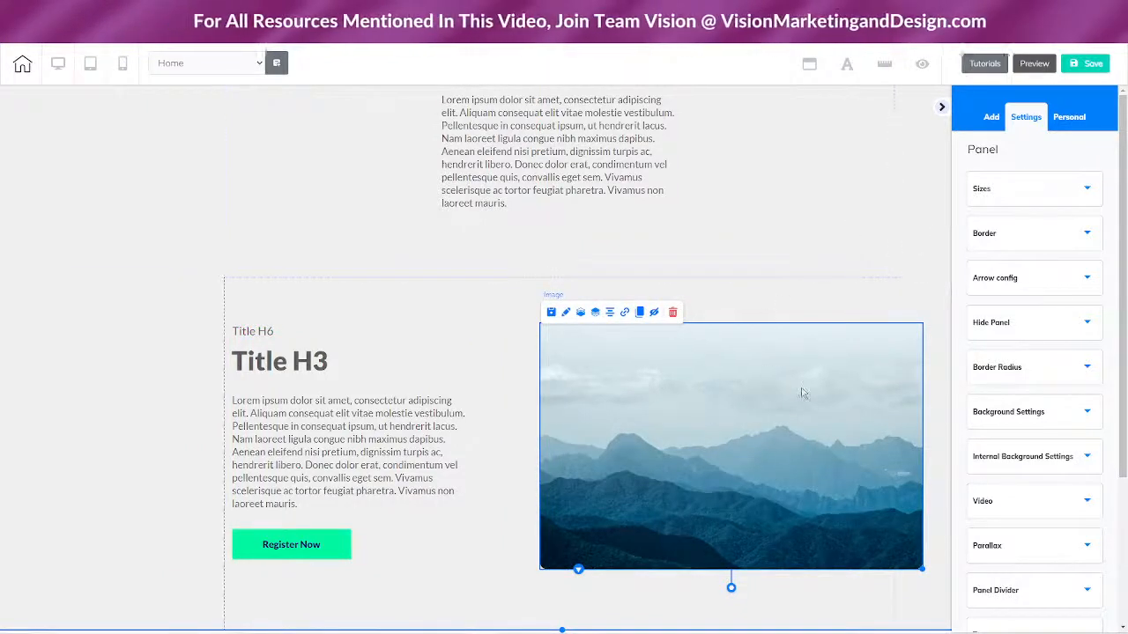
{"action": "left_click_drag", "start_coordinate": [788, 395], "coordinate": [780, 395]}
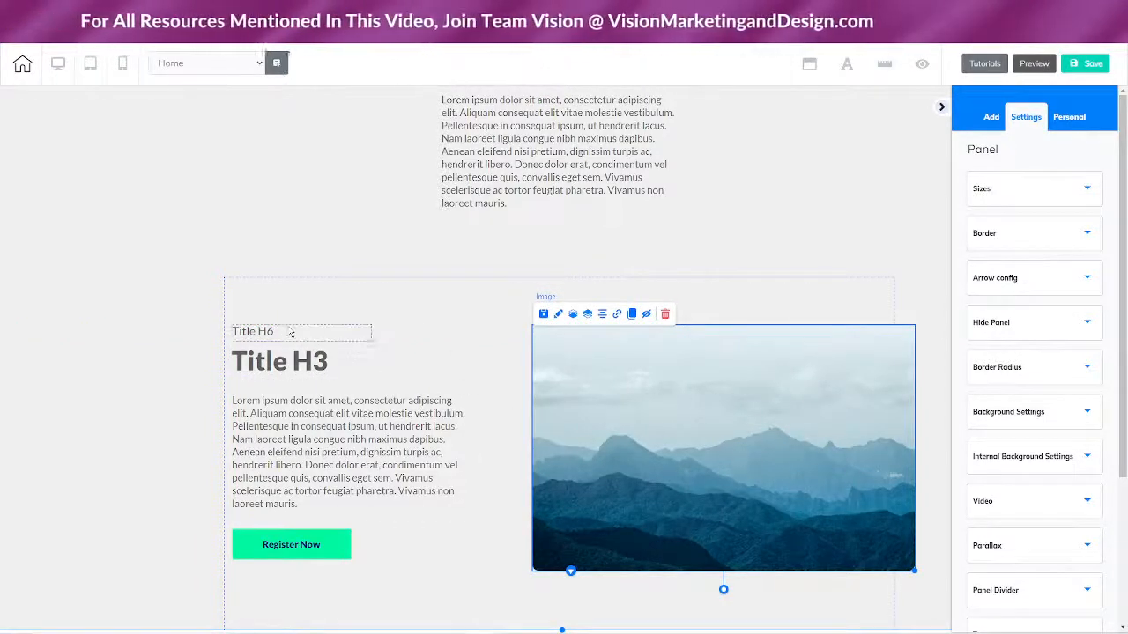
- Nudge the Register Now button up slightly and give it a gradient background with light blue as the first color
{"action": "left_click", "coordinate": [293, 544]}
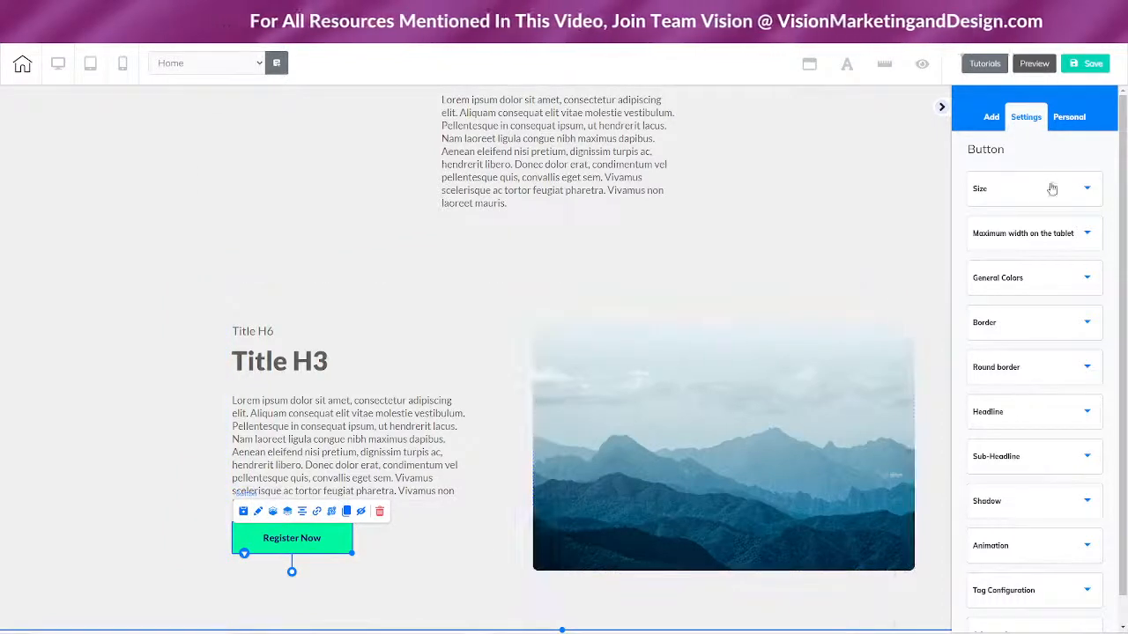
{"action": "left_click", "coordinate": [1054, 278]}
{"action": "scroll", "coordinate": [1022, 194], "scroll_direction": "down", "scroll_amount": 3}
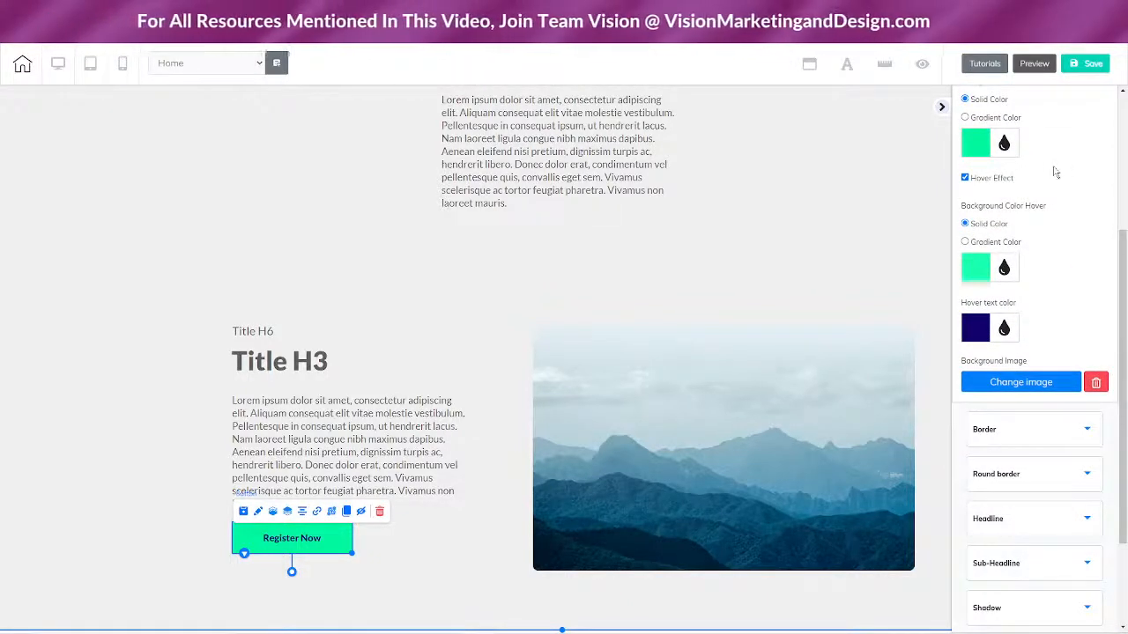
{"action": "scroll", "coordinate": [1075, 194], "scroll_direction": "up", "scroll_amount": 3}
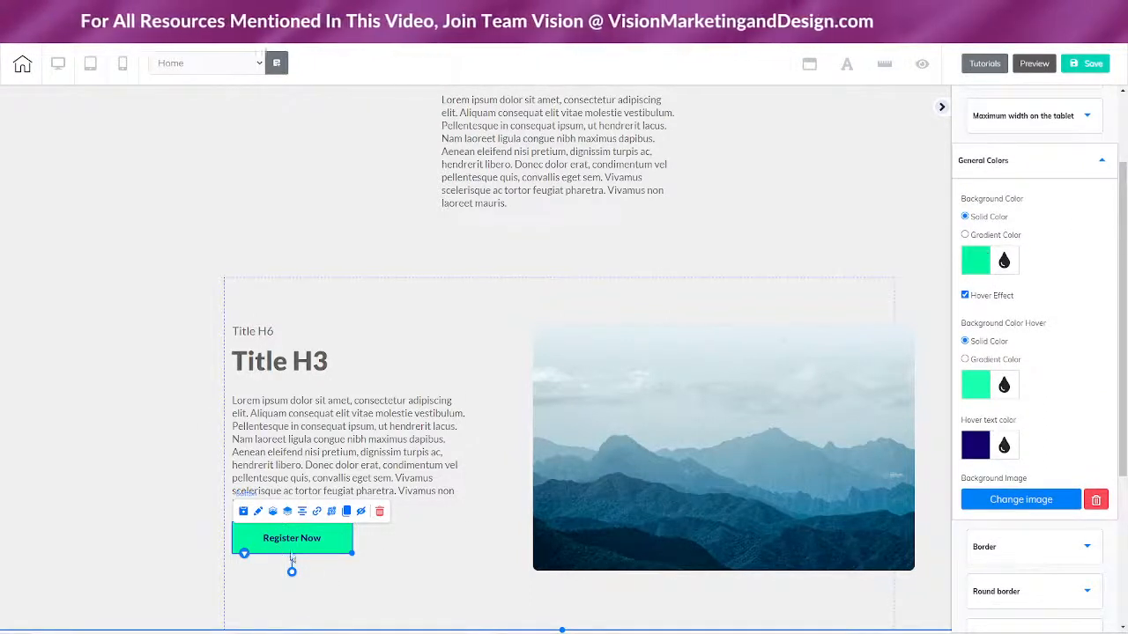
{"action": "left_click", "coordinate": [964, 236]}
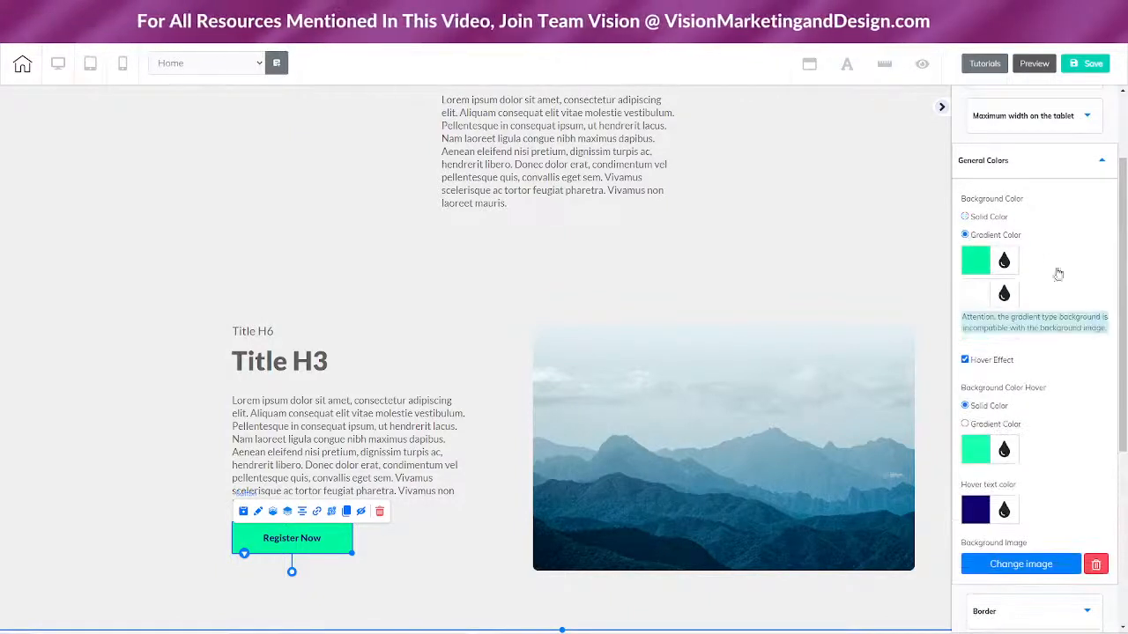
{"action": "left_click", "coordinate": [975, 261]}
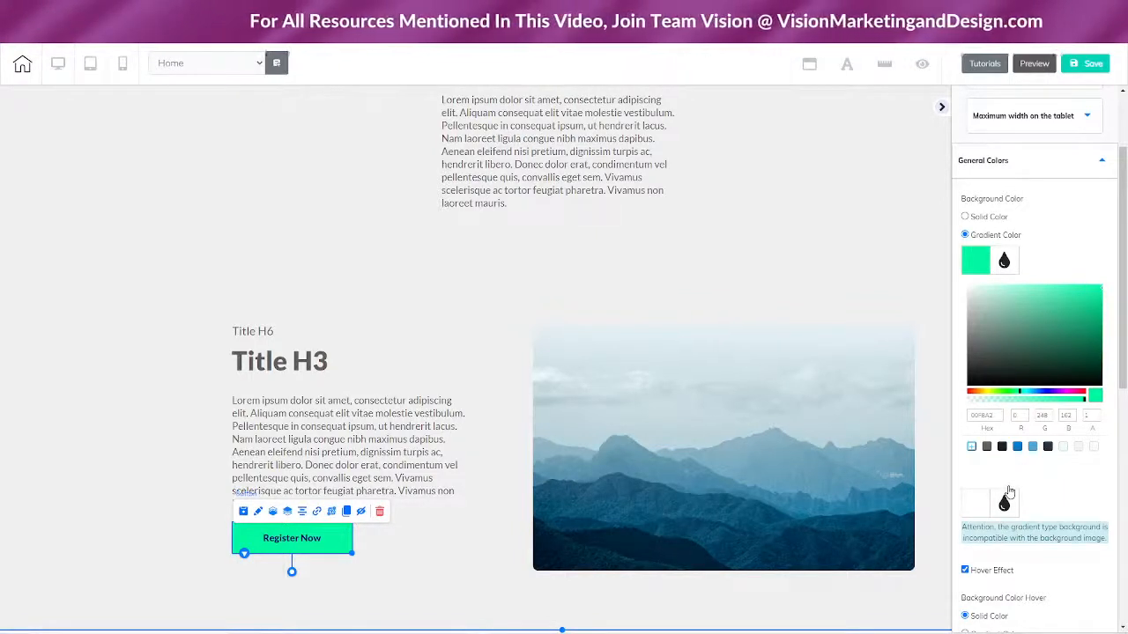
{"action": "left_click", "coordinate": [1031, 448]}
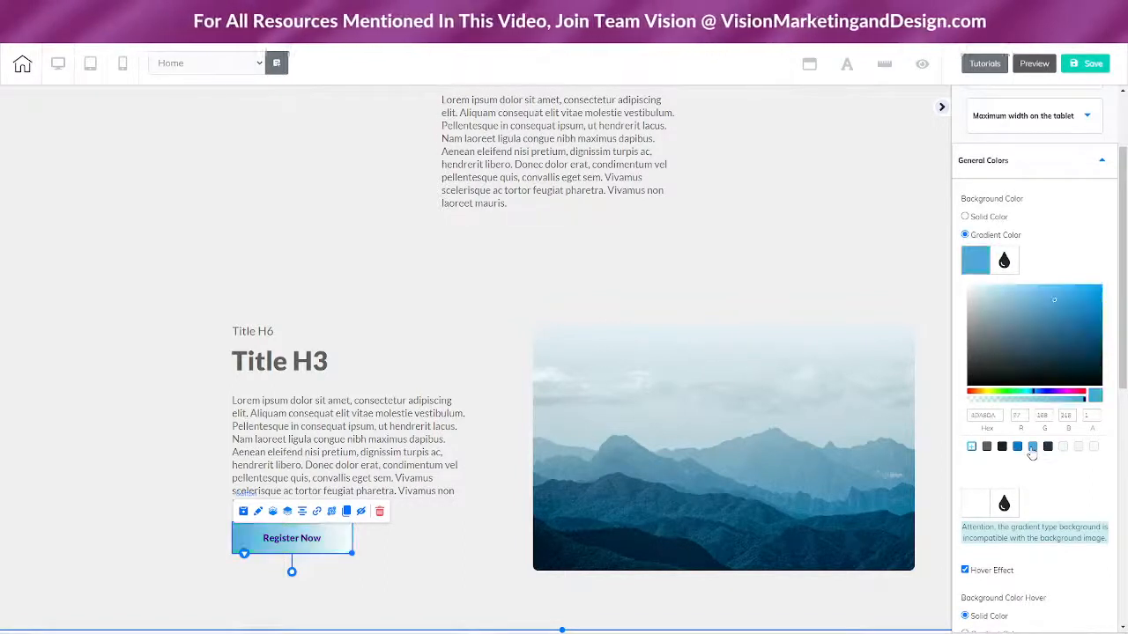
- Set the second gradient color of the Register Now button's background to the darker blue 007CC7
{"action": "left_click", "coordinate": [975, 509]}
{"action": "scroll", "coordinate": [1040, 480], "scroll_direction": "down", "scroll_amount": 3}
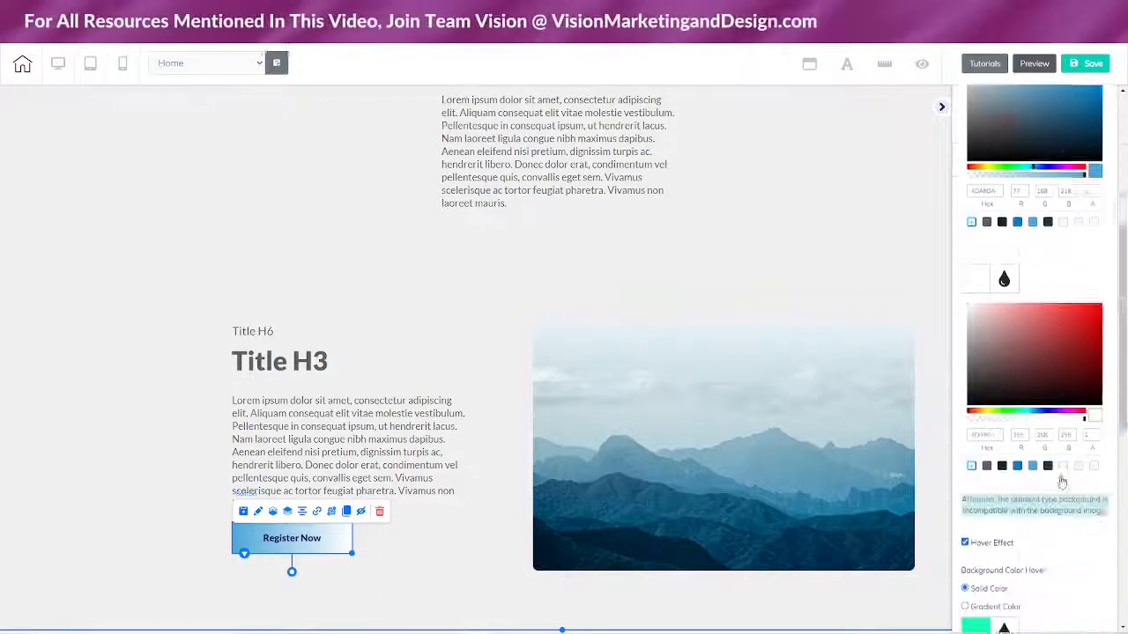
{"action": "scroll", "coordinate": [1048, 449], "scroll_direction": "down", "scroll_amount": 2}
{"action": "left_click", "coordinate": [1018, 397]}
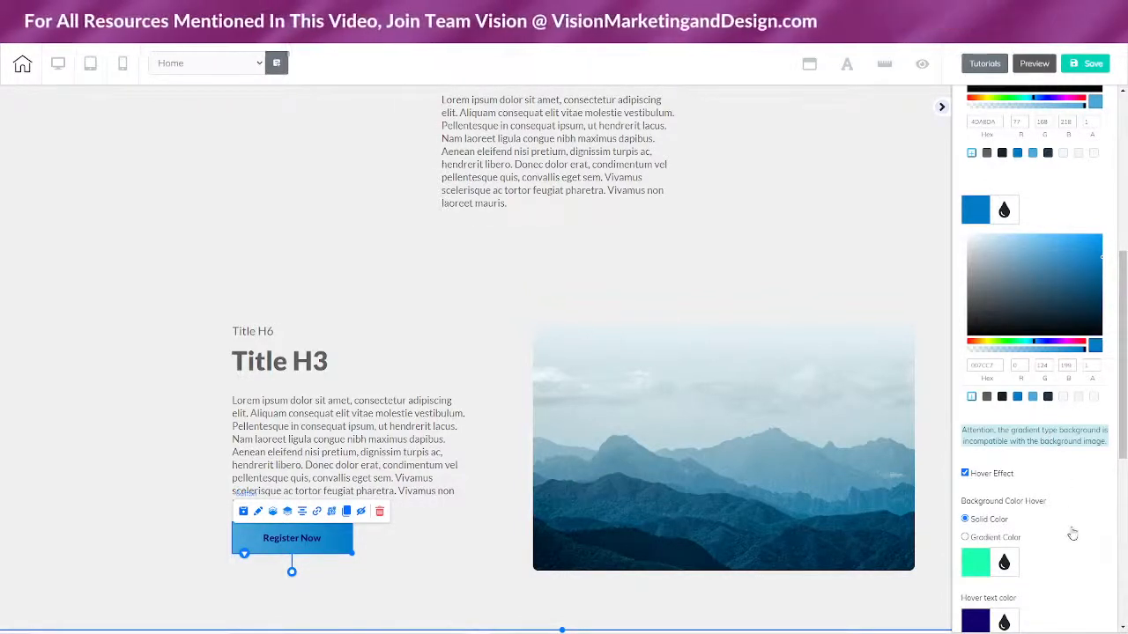
- Set the Register Now button's hover background to solid dark navy and its hover text color to white
{"action": "scroll", "coordinate": [1073, 531], "scroll_direction": "down", "scroll_amount": 3}
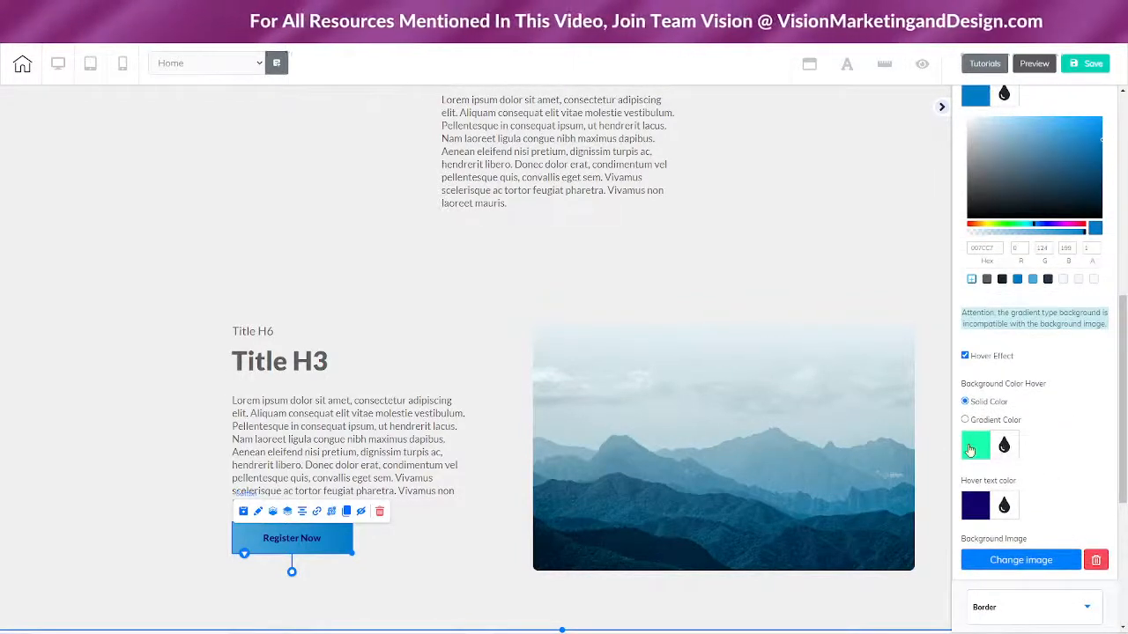
{"action": "left_click", "coordinate": [984, 447]}
{"action": "scroll", "coordinate": [1058, 396], "scroll_direction": "down", "scroll_amount": 3}
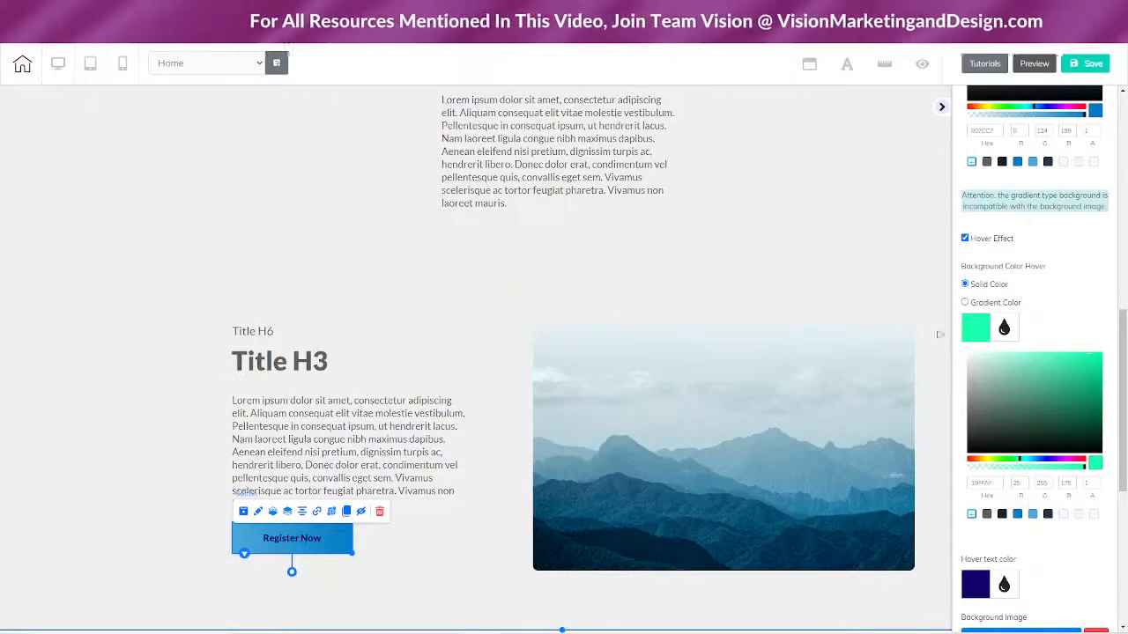
{"action": "scroll", "coordinate": [1068, 542], "scroll_direction": "down", "scroll_amount": 3}
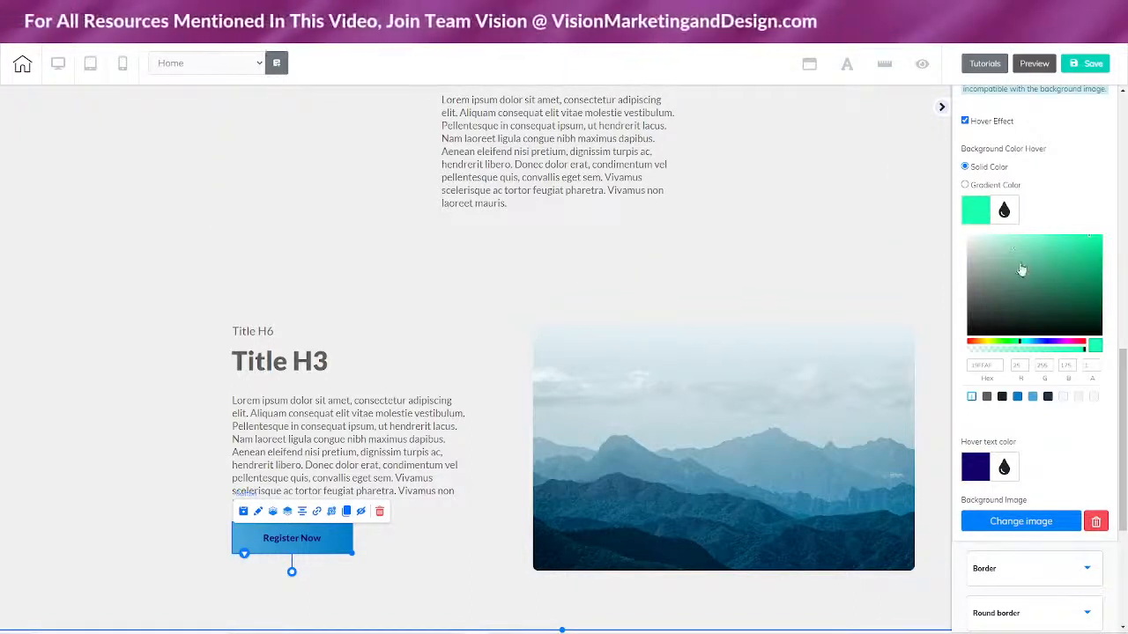
{"action": "left_click_drag", "start_coordinate": [980, 327], "coordinate": [965, 345]}
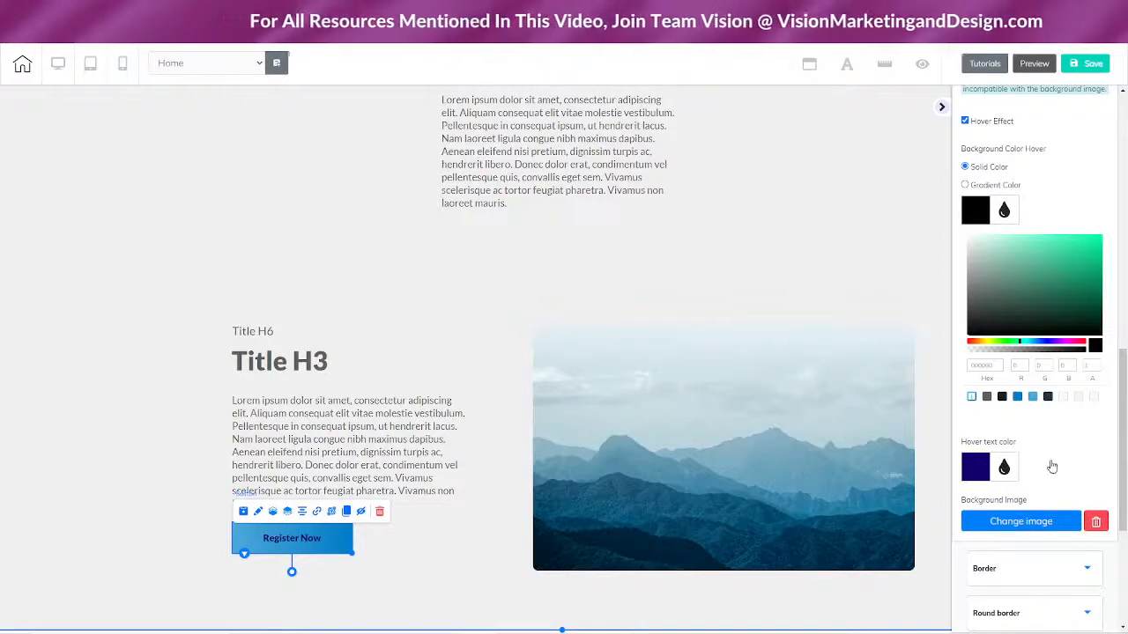
{"action": "scroll", "coordinate": [976, 466], "scroll_direction": "down", "scroll_amount": 1}
{"action": "left_click", "coordinate": [969, 350]}
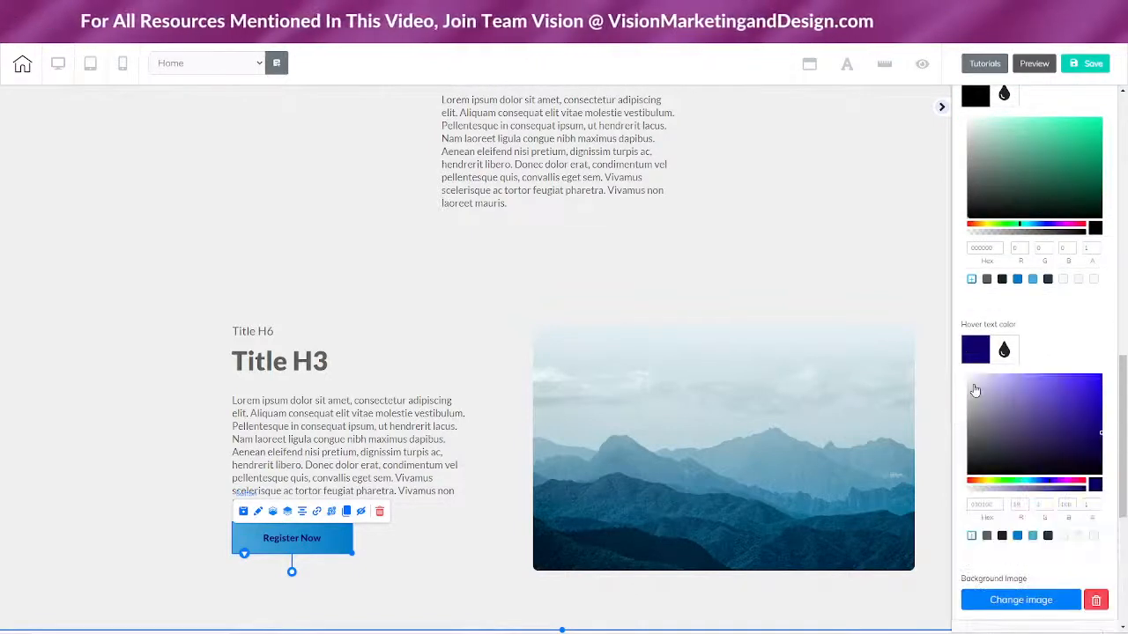
{"action": "left_click_drag", "start_coordinate": [975, 390], "coordinate": [959, 356]}
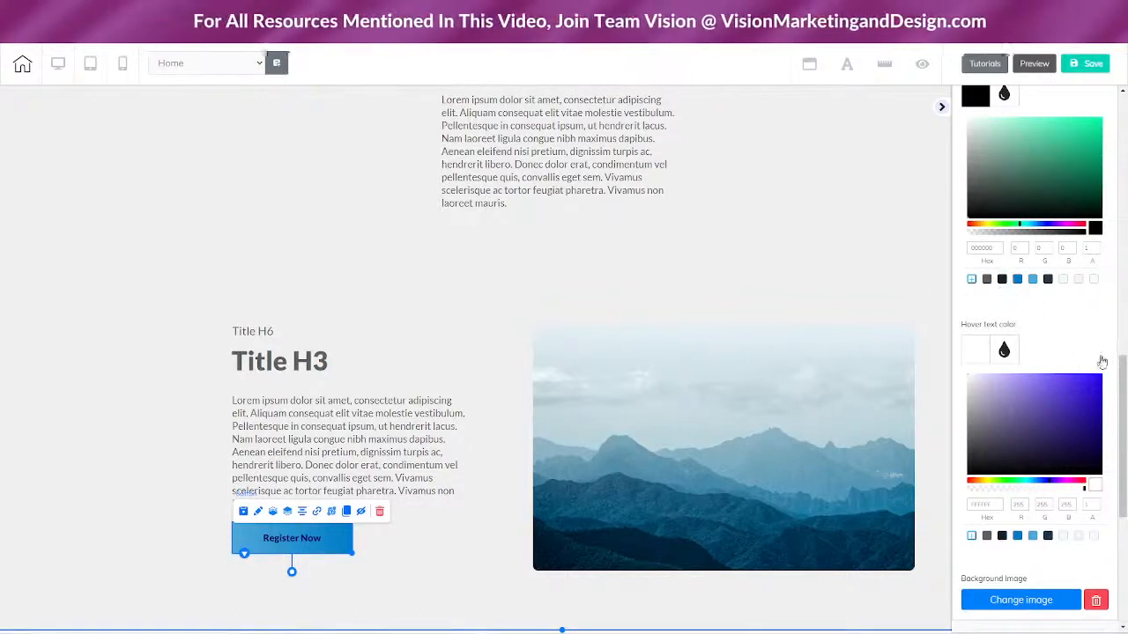
{"action": "left_click", "coordinate": [1002, 279]}
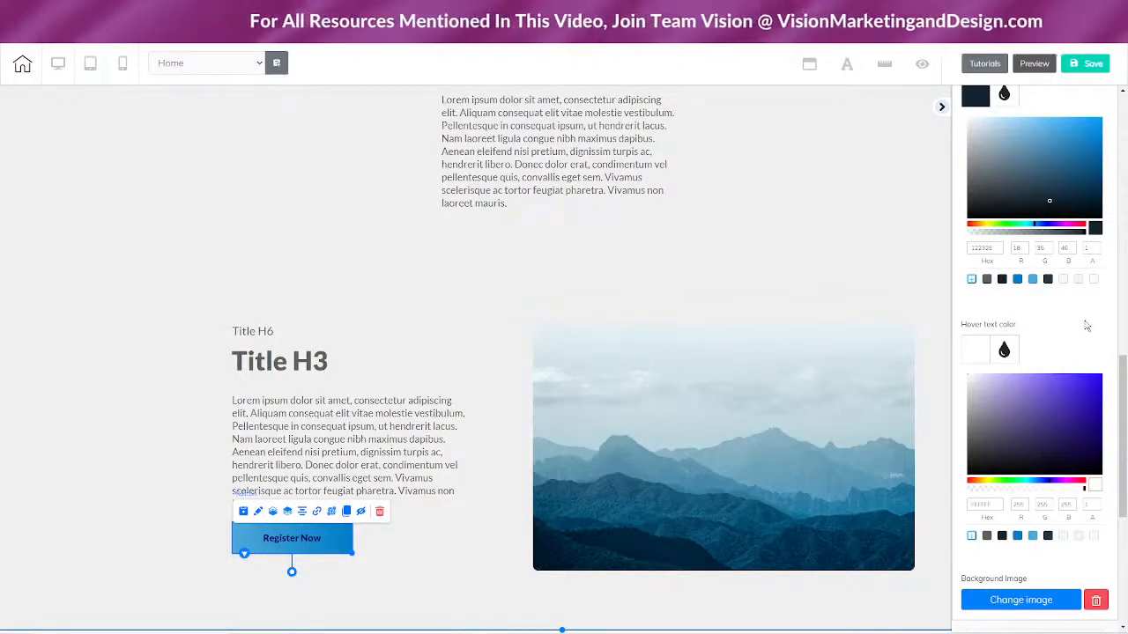
- Review the button's border size, color and shape options and its corner rounding settings
{"action": "scroll", "coordinate": [1003, 350], "scroll_direction": "down", "scroll_amount": 1}
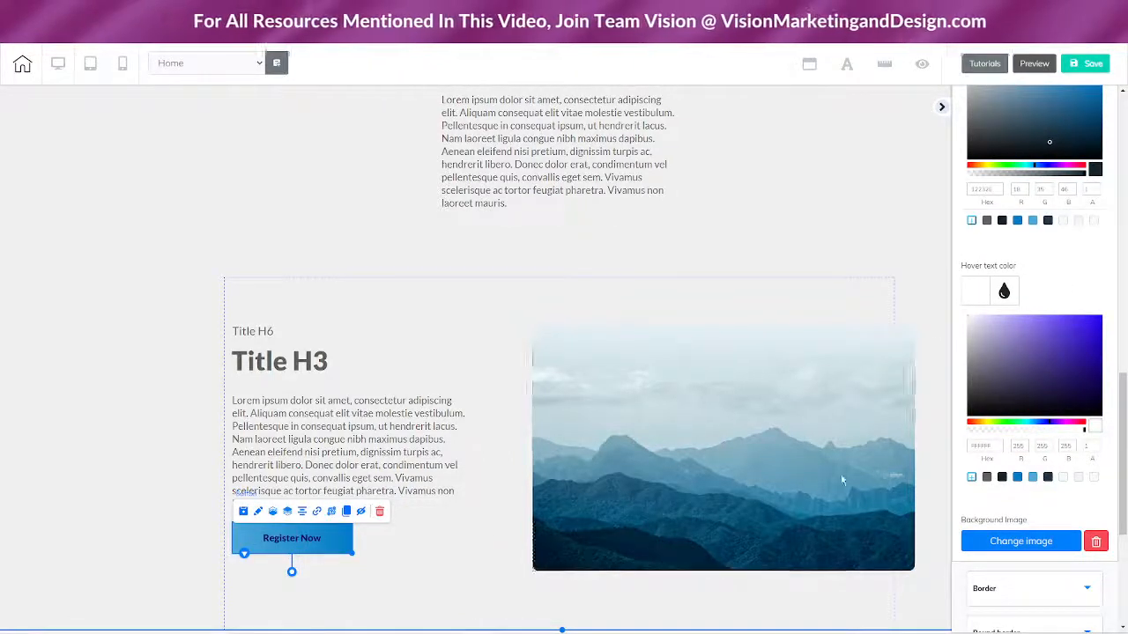
{"action": "scroll", "coordinate": [1004, 414], "scroll_direction": "down", "scroll_amount": 3}
{"action": "left_click", "coordinate": [1019, 408]}
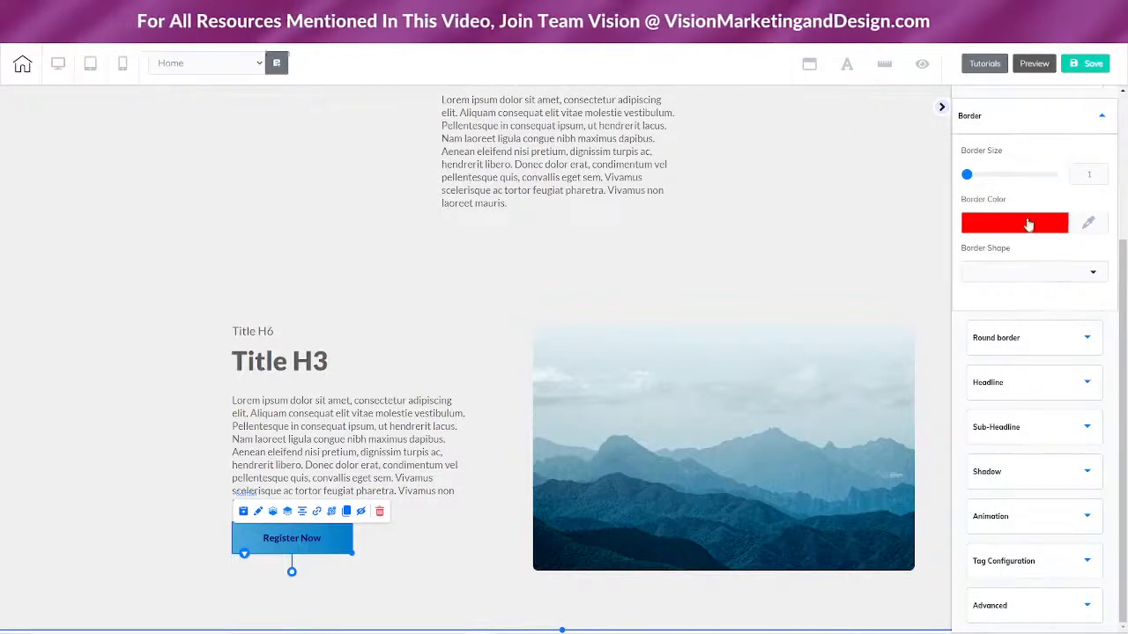
{"action": "left_click", "coordinate": [1028, 225]}
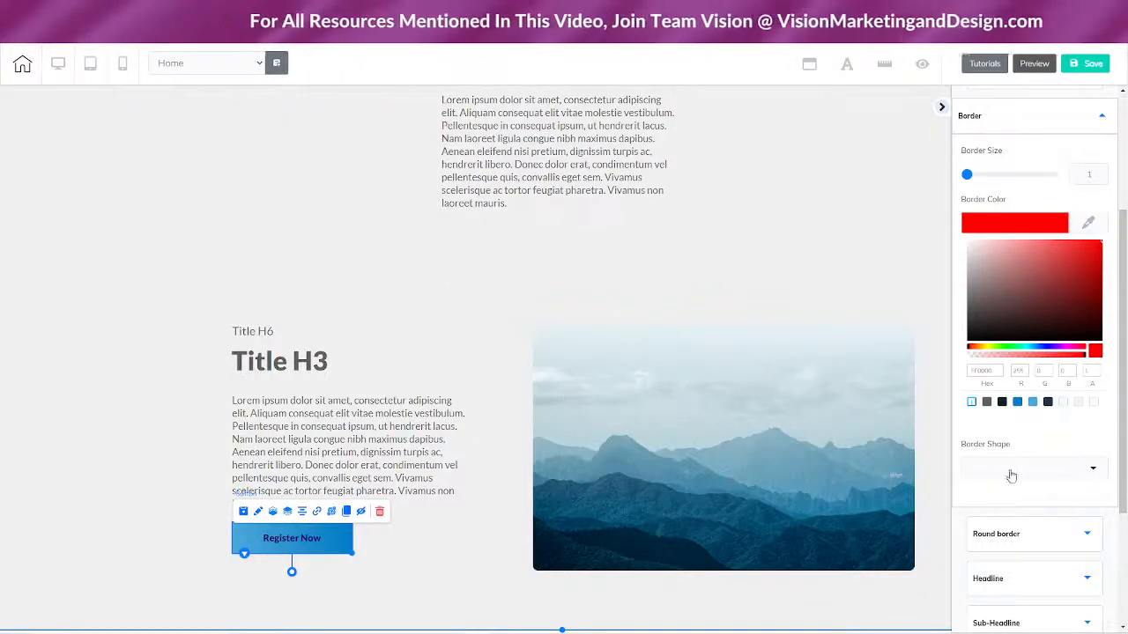
{"action": "scroll", "coordinate": [1045, 473], "scroll_direction": "down", "scroll_amount": 1}
{"action": "scroll", "coordinate": [1045, 473], "scroll_direction": "down", "scroll_amount": 3}
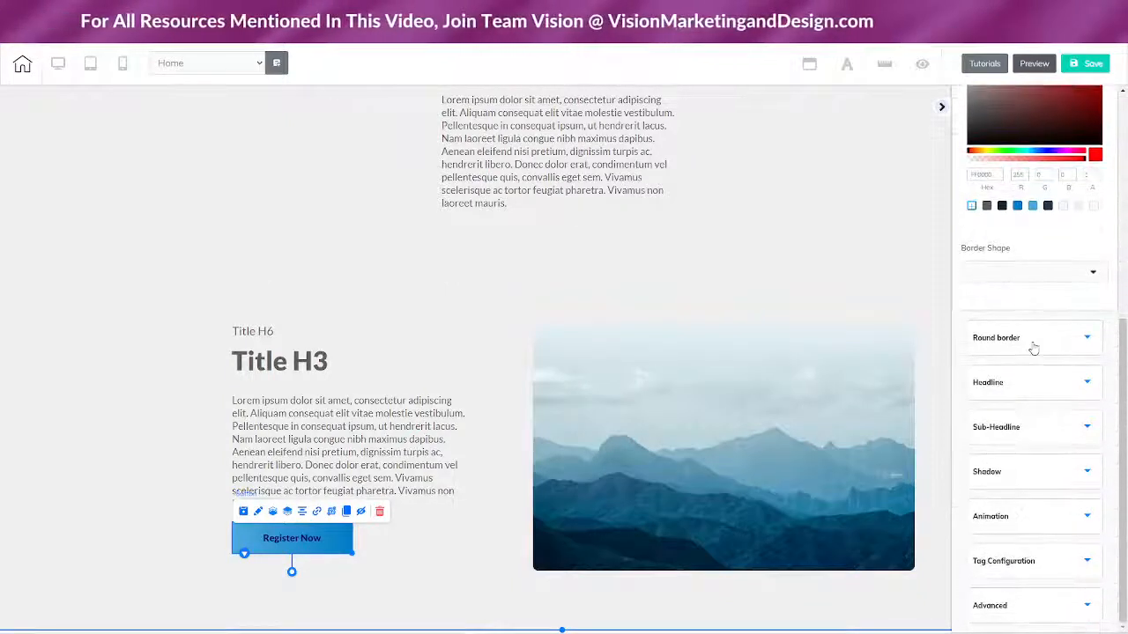
{"action": "left_click", "coordinate": [1030, 340]}
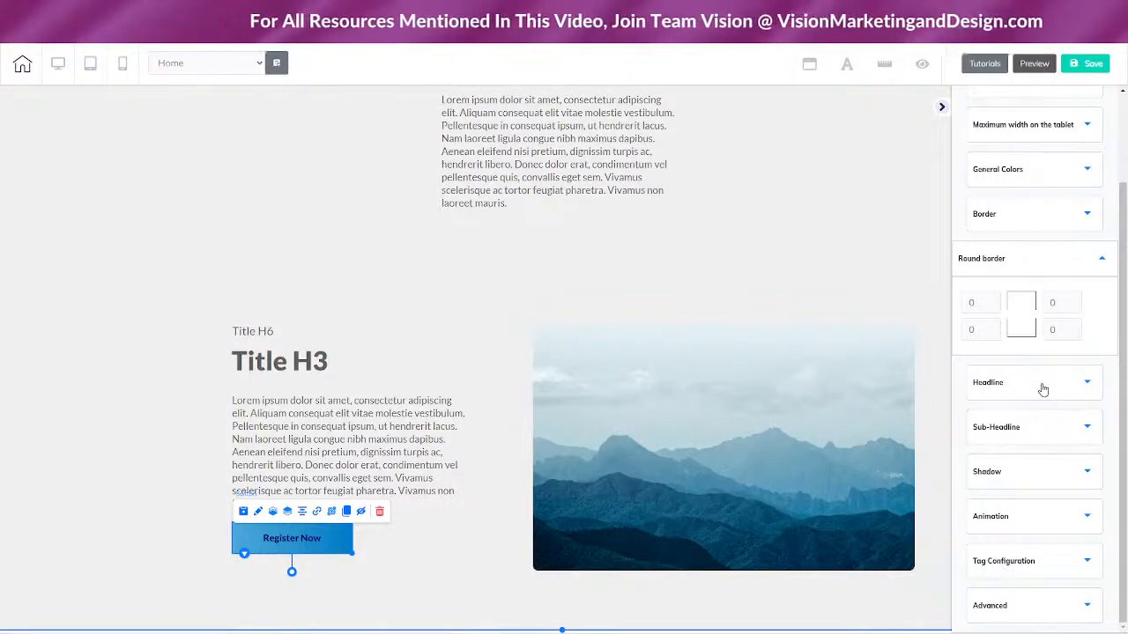
- Replace the button's headline with "Plans & Pricing", copied from the call to action in the Agency Website Landing Page Copy document in Google Docs
{"action": "left_click", "coordinate": [971, 385]}
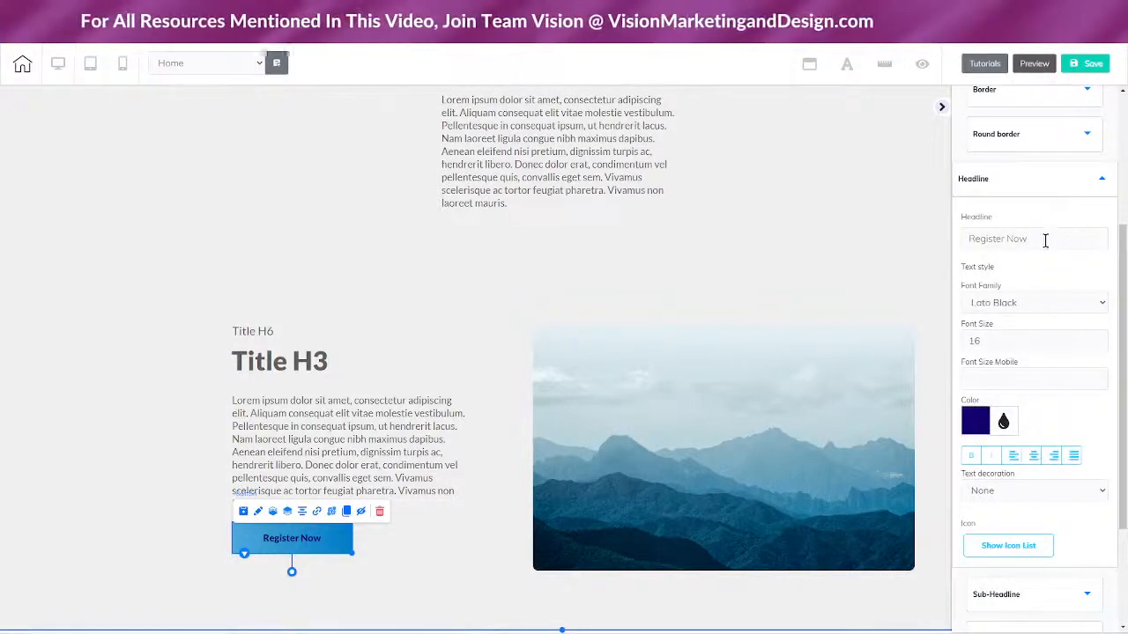
{"action": "left_click_drag", "start_coordinate": [1044, 241], "coordinate": [951, 254]}
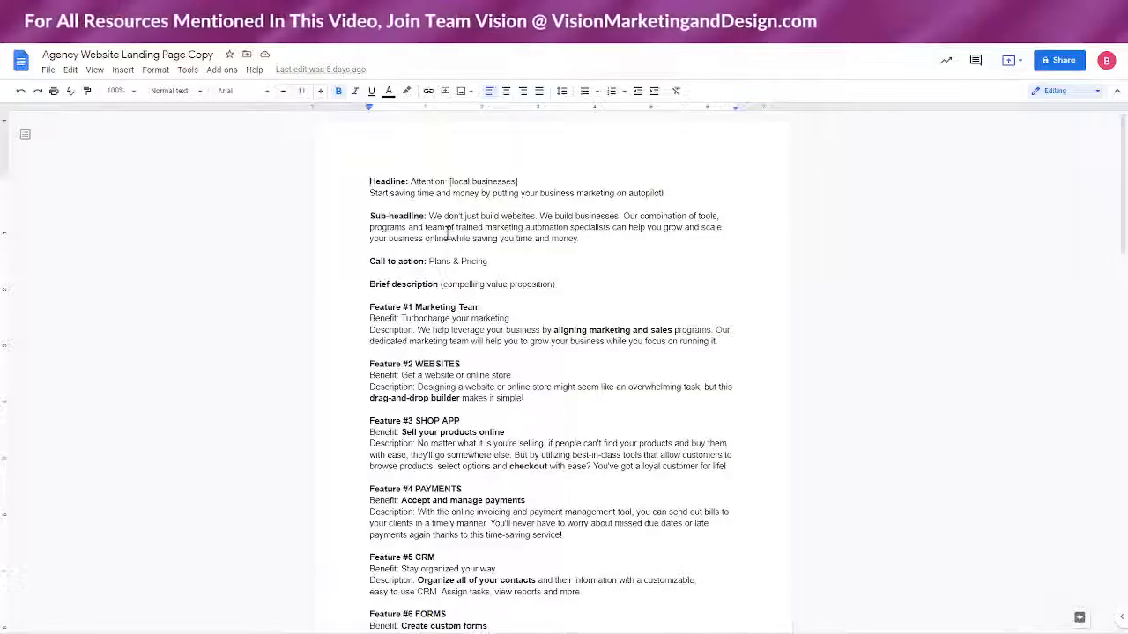
{"action": "left_click_drag", "start_coordinate": [429, 262], "coordinate": [490, 262]}
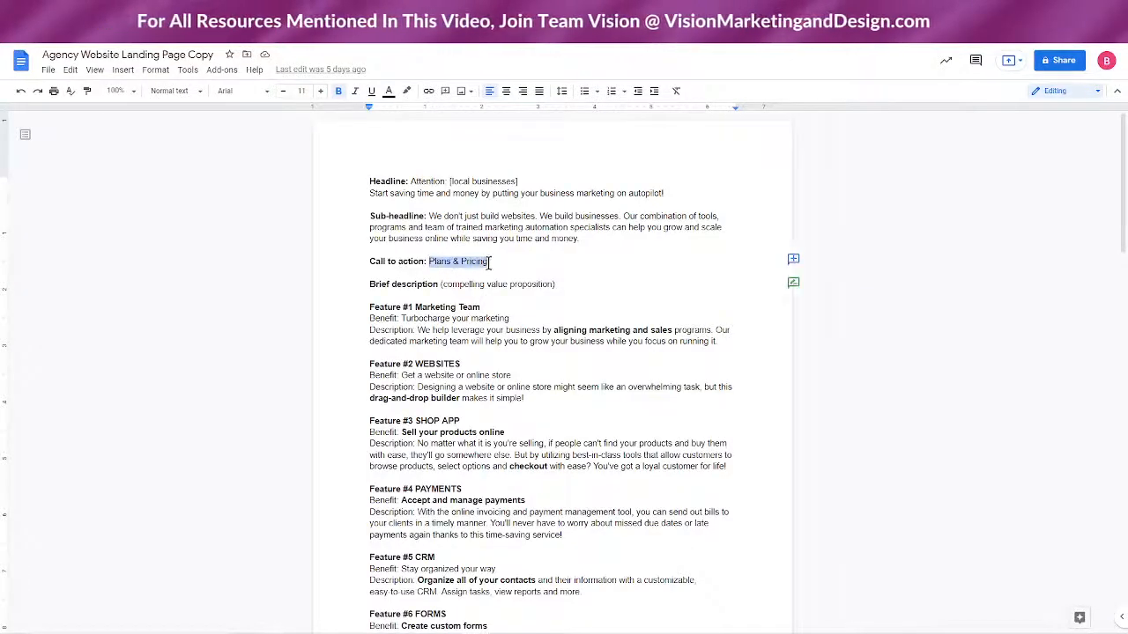
{"action": "right_click", "coordinate": [468, 264]}
{"action": "left_click", "coordinate": [493, 296]}
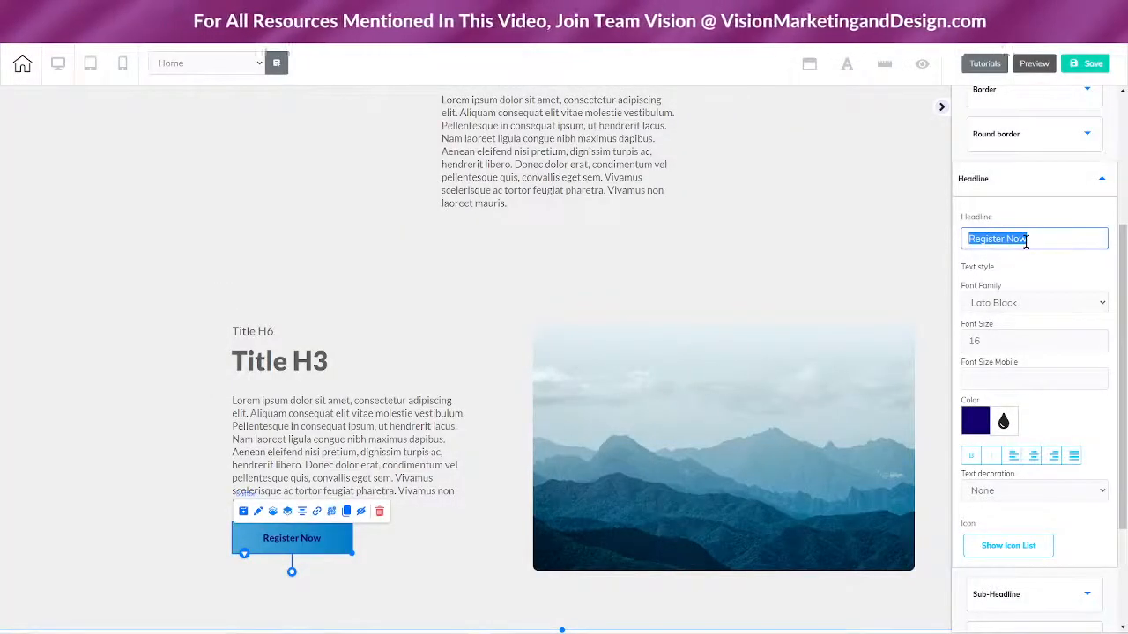
{"action": "key", "text": "ctrl+v"}
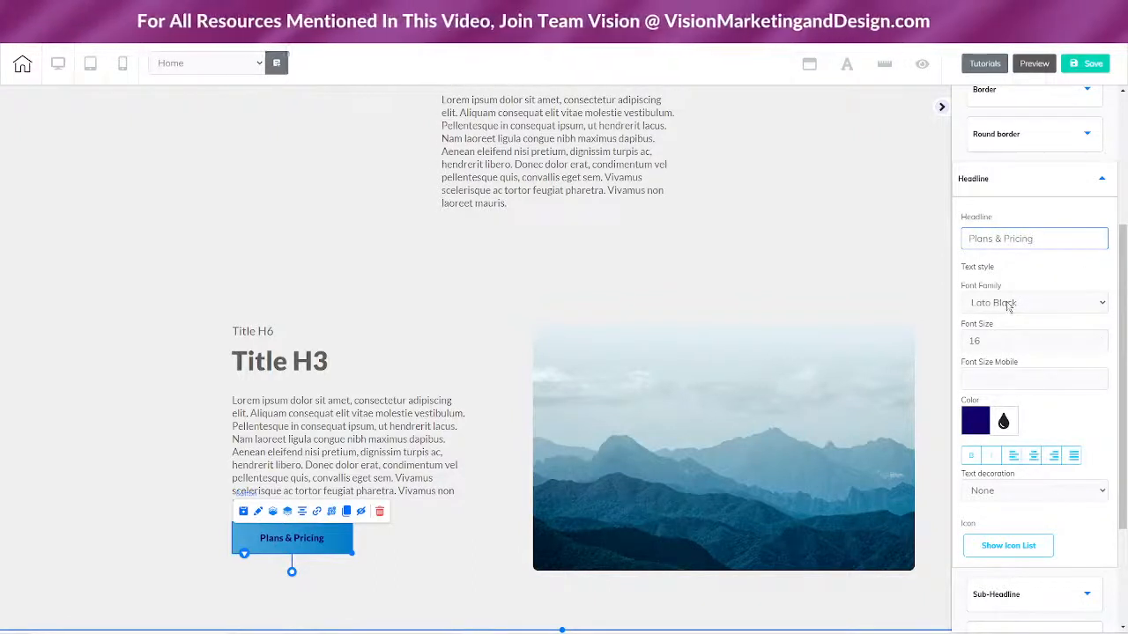
- Set the button headline's mobile font size to 15 and its text color to white
{"action": "left_click", "coordinate": [1101, 379]}
{"action": "type", "text": "10"}
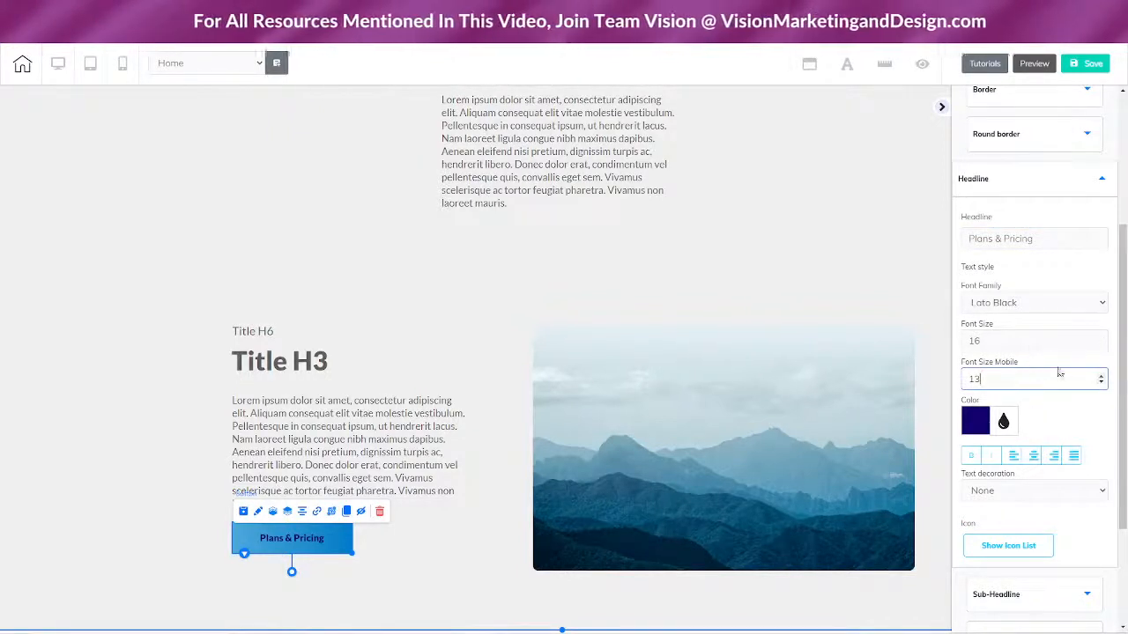
{"action": "left_click", "coordinate": [1100, 375]}
{"action": "left_click", "coordinate": [1100, 375]}
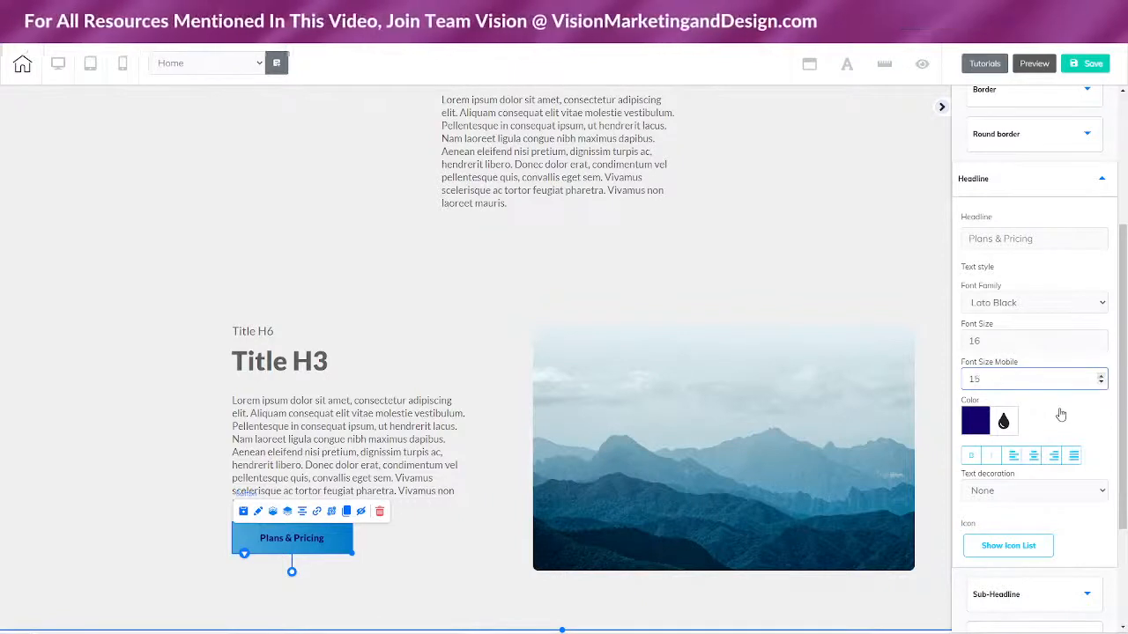
{"action": "scroll", "coordinate": [1061, 414], "scroll_direction": "down", "scroll_amount": 2}
{"action": "left_click", "coordinate": [974, 257]}
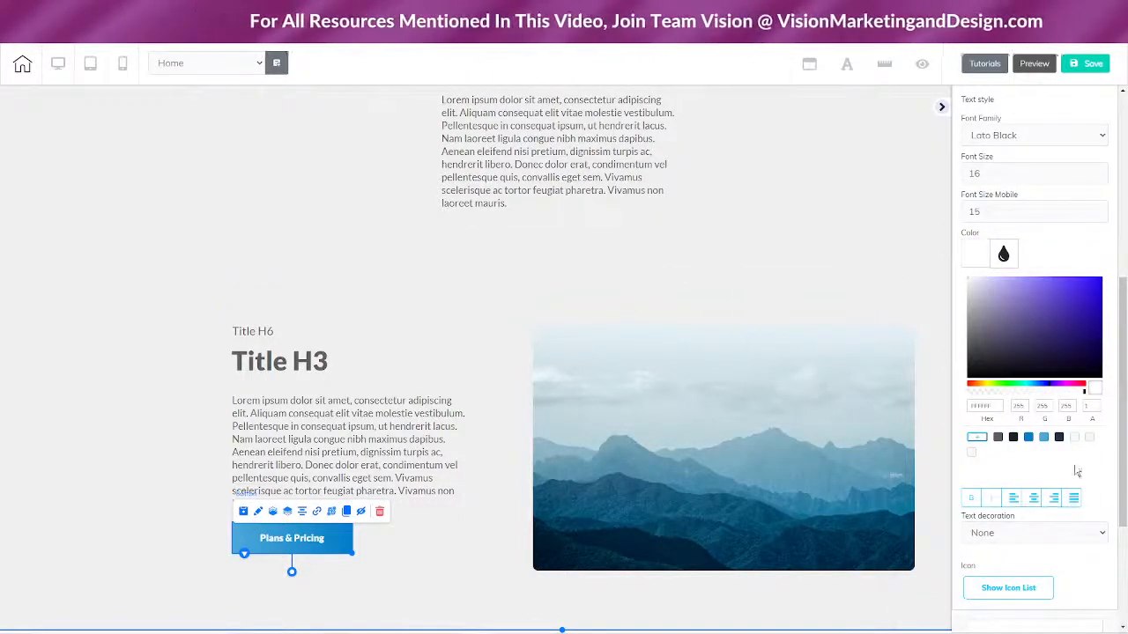
- Give the Plans & Pricing button a thin dark gray shadow with a small blur and spread, and move the button slightly down from the paragraph
{"action": "scroll", "coordinate": [1104, 490], "scroll_direction": "down", "scroll_amount": 2}
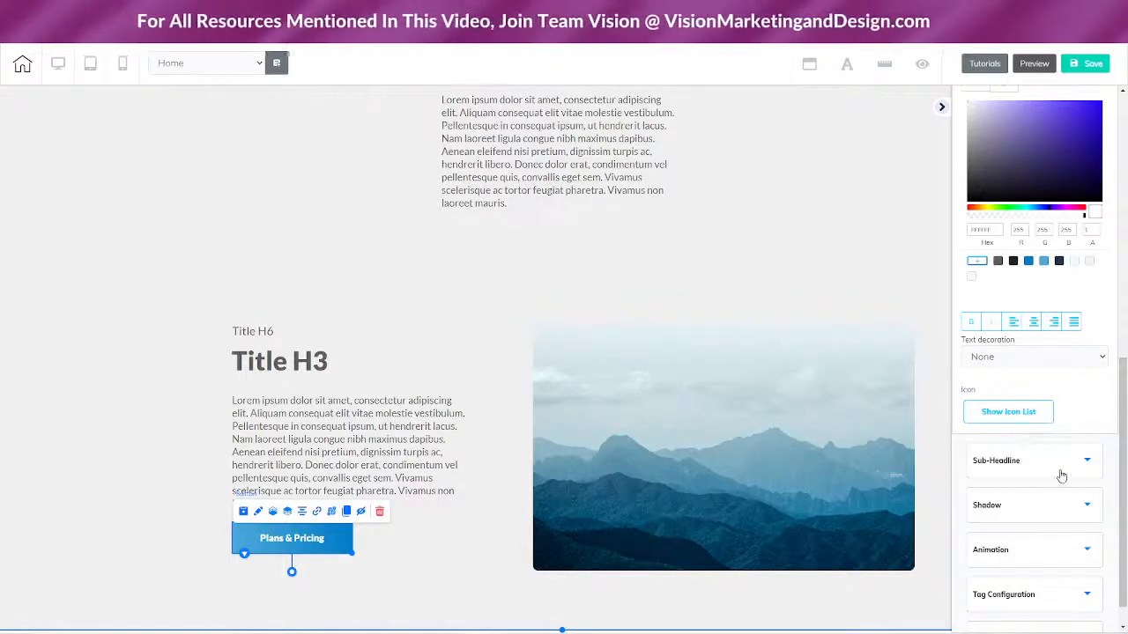
{"action": "scroll", "coordinate": [1072, 472], "scroll_direction": "down", "scroll_amount": 1}
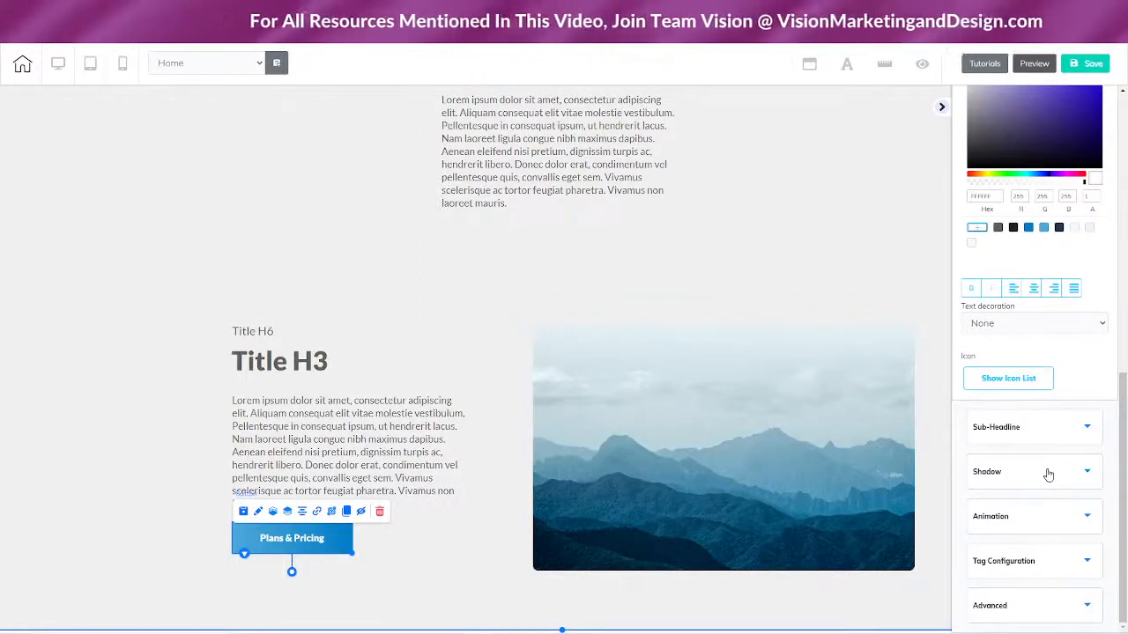
{"action": "left_click", "coordinate": [1047, 472]}
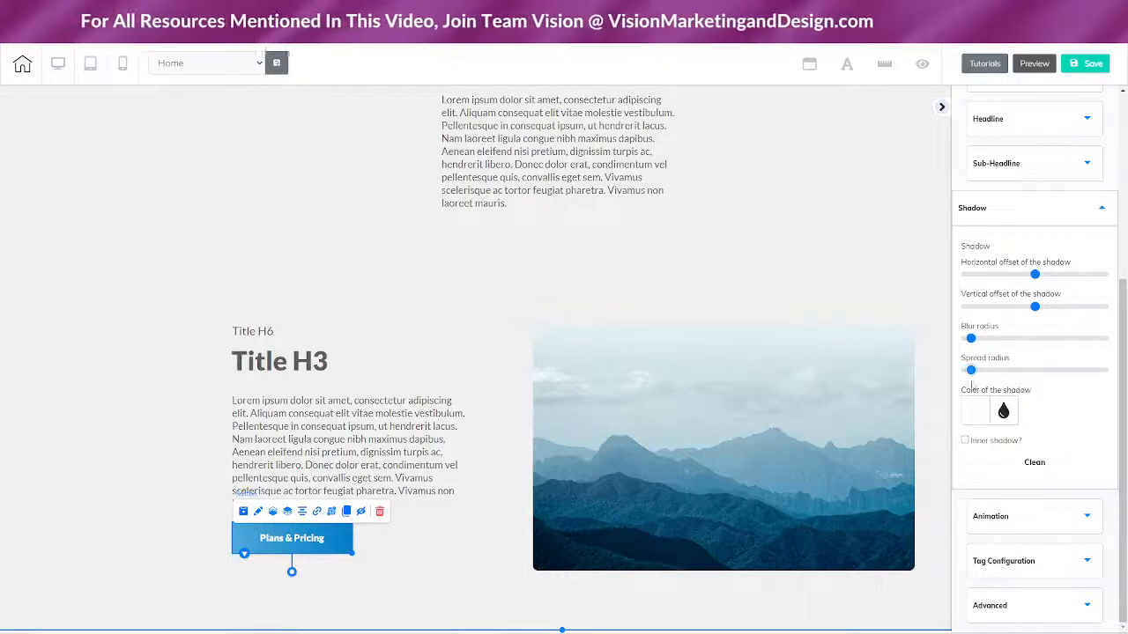
{"action": "left_click", "coordinate": [977, 414]}
{"action": "scroll", "coordinate": [1057, 410], "scroll_direction": "down", "scroll_amount": 2}
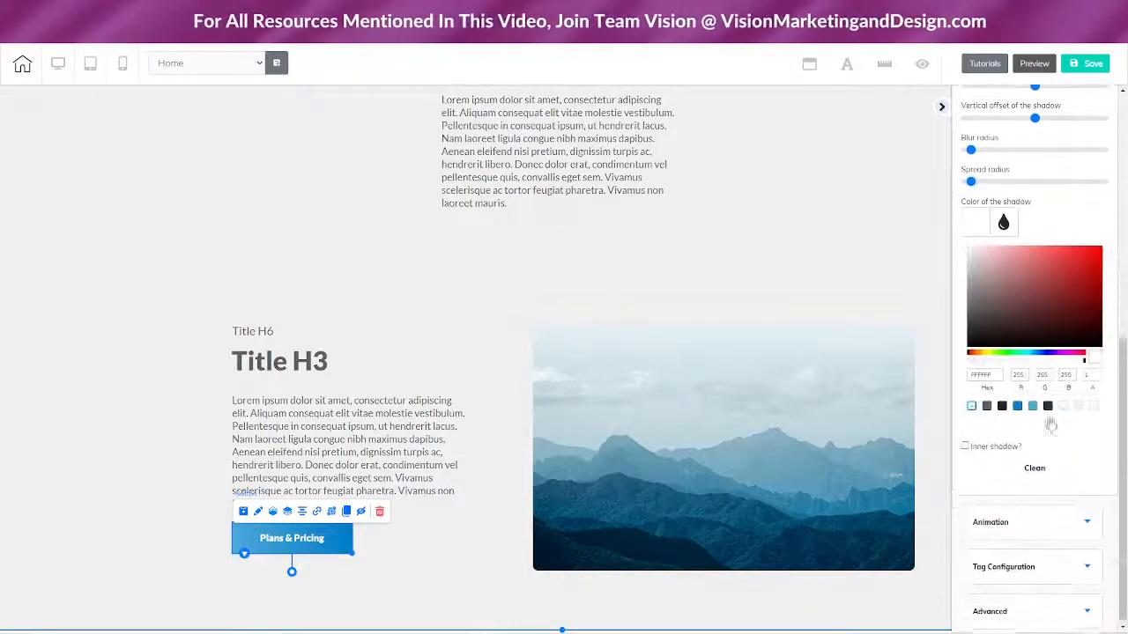
{"action": "left_click", "coordinate": [987, 401]}
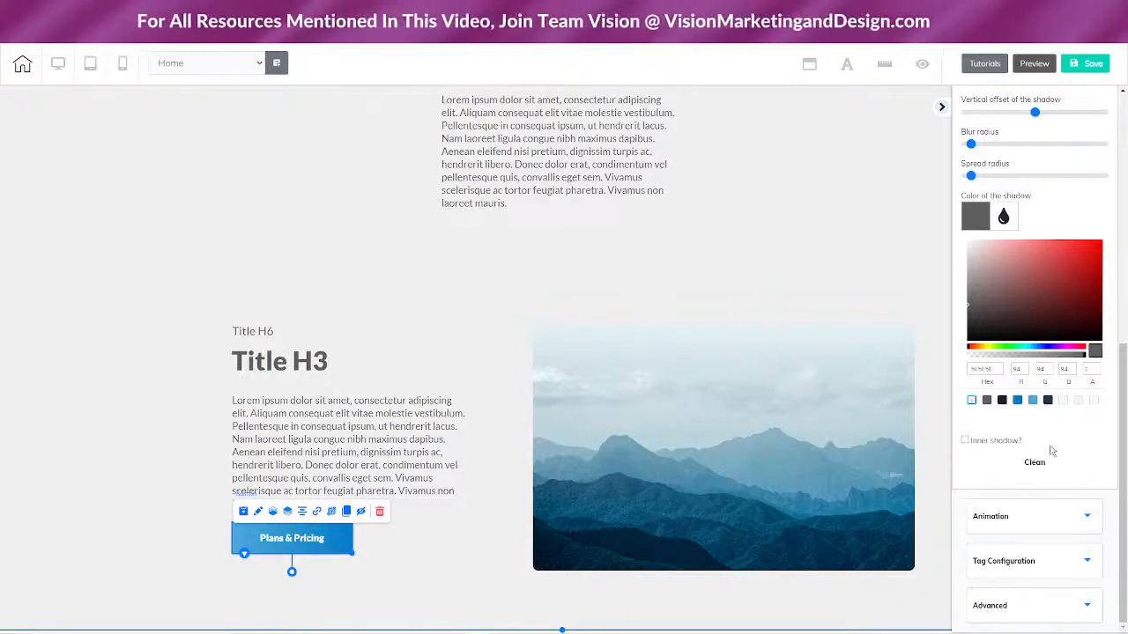
{"action": "left_click", "coordinate": [1017, 402]}
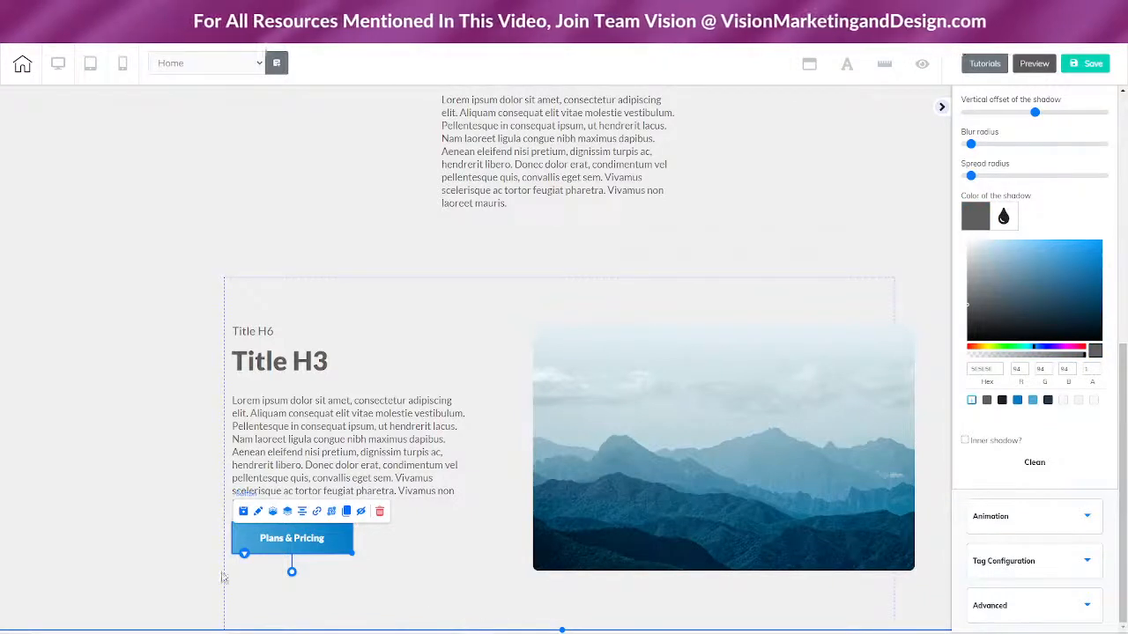
{"action": "left_click", "coordinate": [93, 473]}
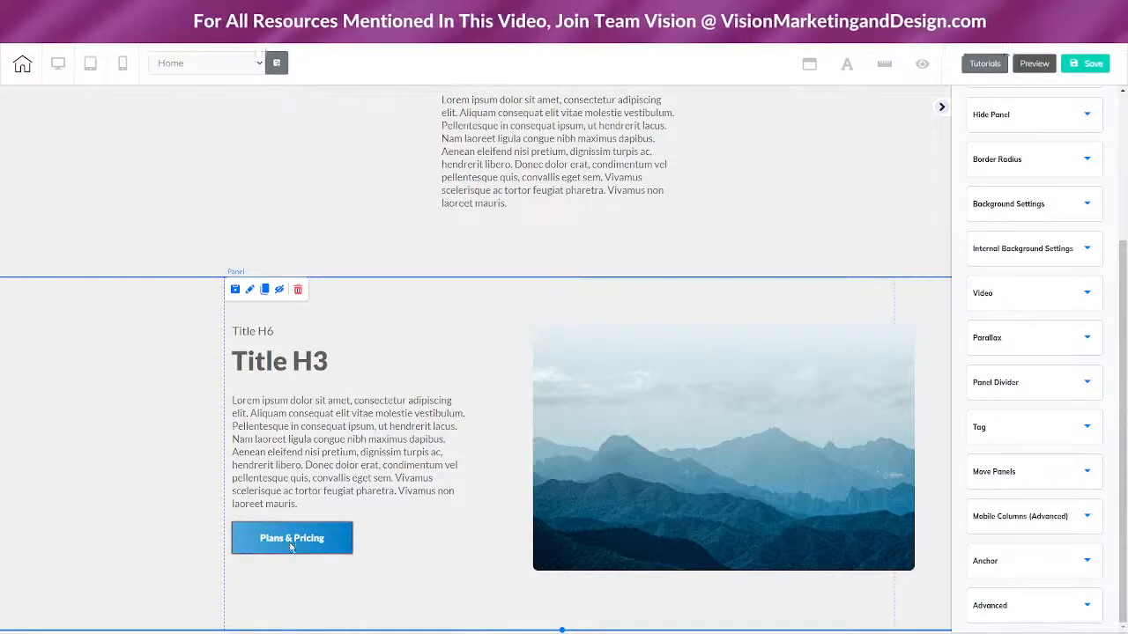
{"action": "left_click_drag", "start_coordinate": [290, 543], "coordinate": [291, 555]}
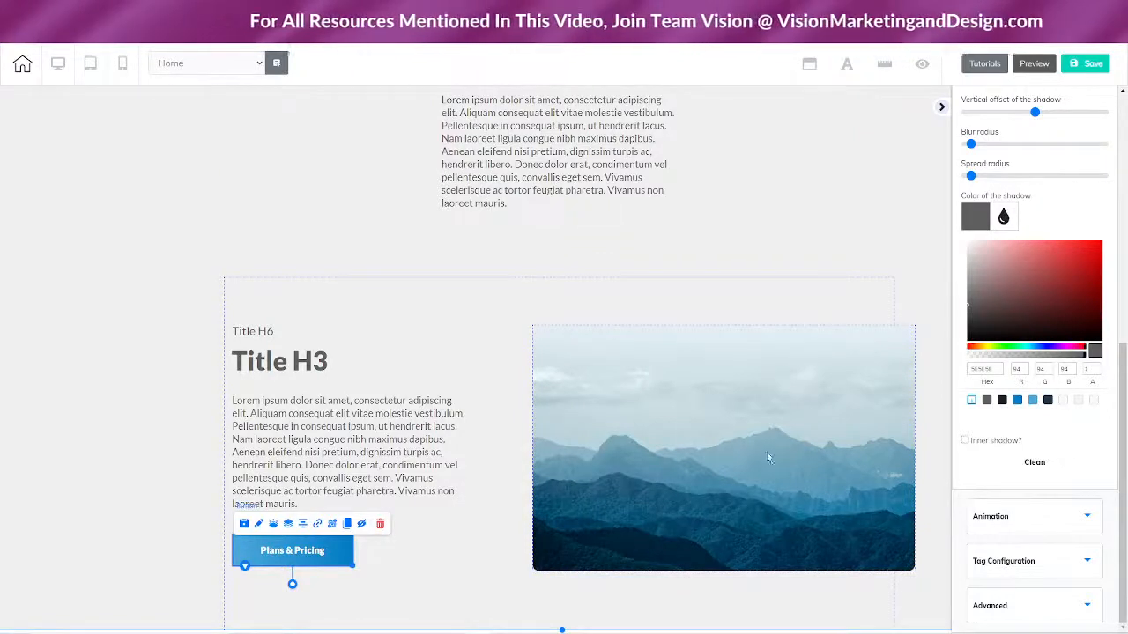
- Give the mountain landscape image a thin dark gray shadow (RGB 94, 94, 94) with a small blur and spread radius
{"action": "left_click", "coordinate": [713, 443]}
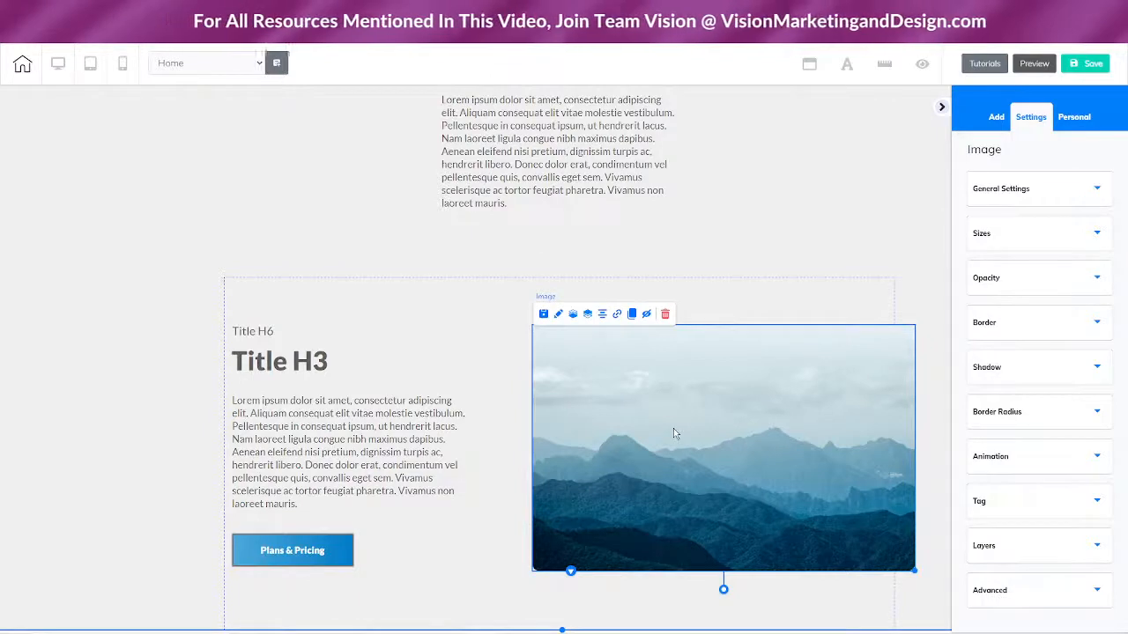
{"action": "left_click", "coordinate": [1039, 369]}
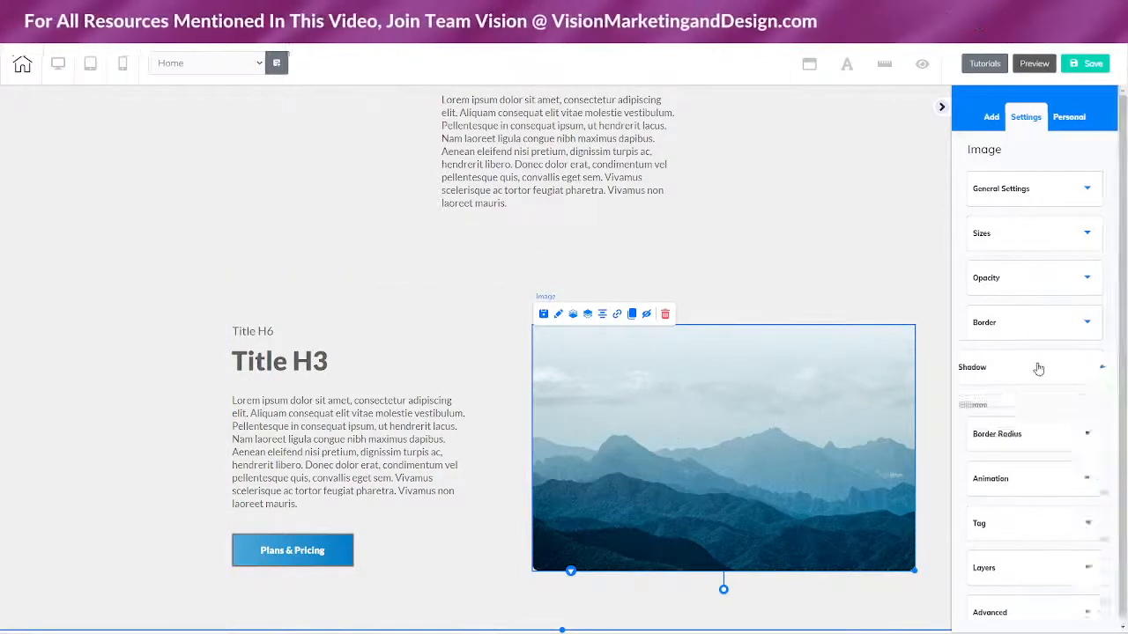
{"action": "scroll", "coordinate": [976, 343], "scroll_direction": "down", "scroll_amount": 2}
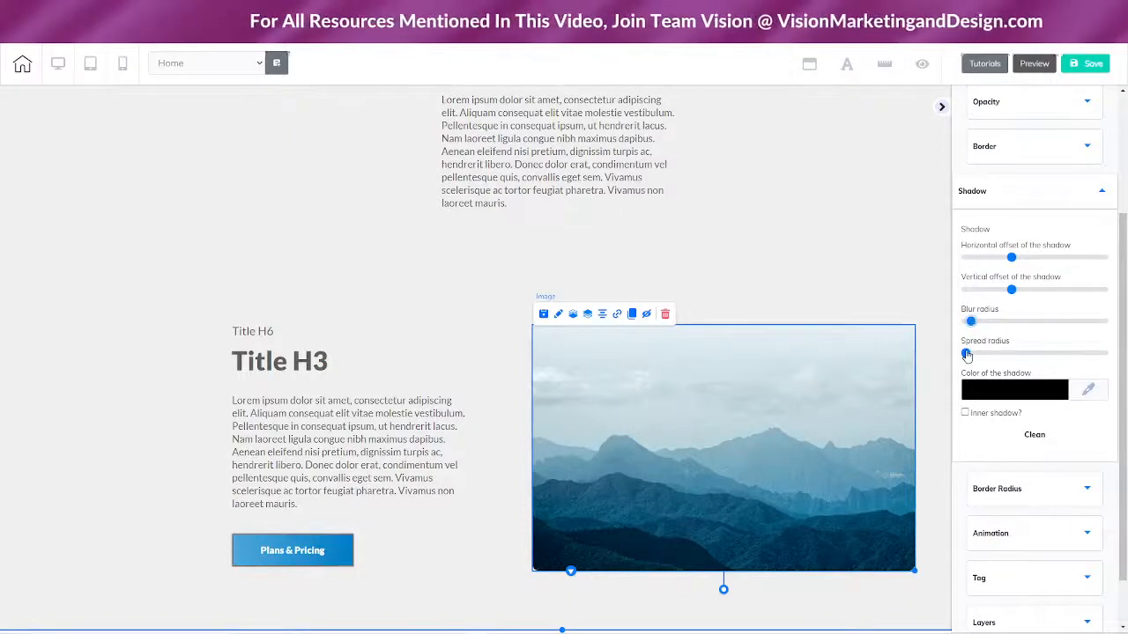
{"action": "left_click_drag", "start_coordinate": [967, 355], "coordinate": [972, 356]}
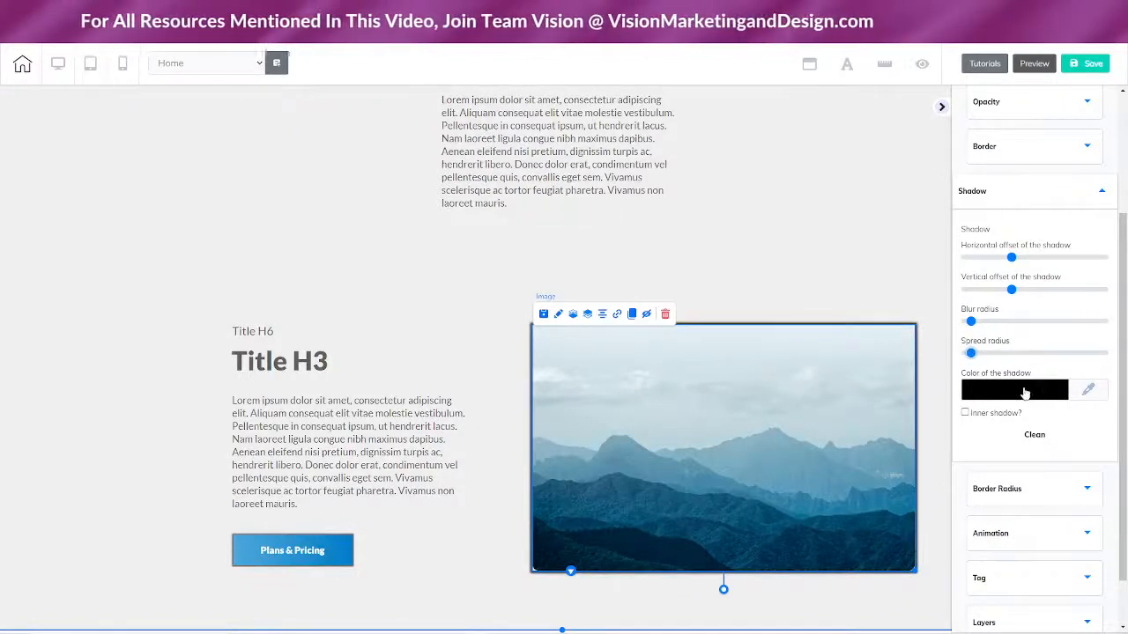
{"action": "left_click", "coordinate": [1024, 392]}
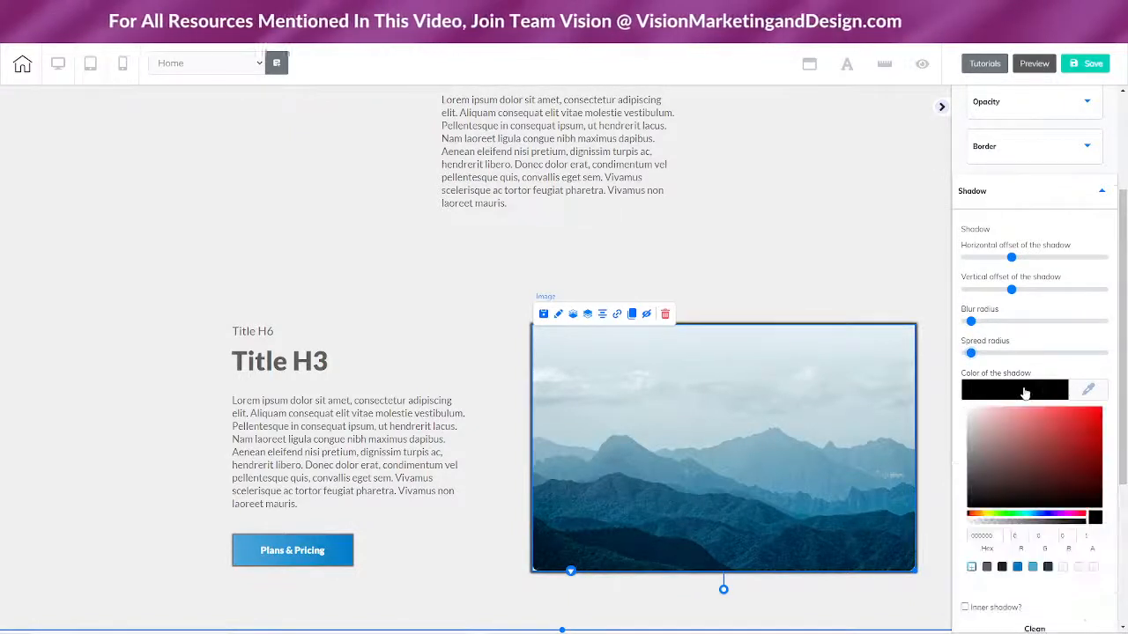
{"action": "left_click", "coordinate": [985, 567]}
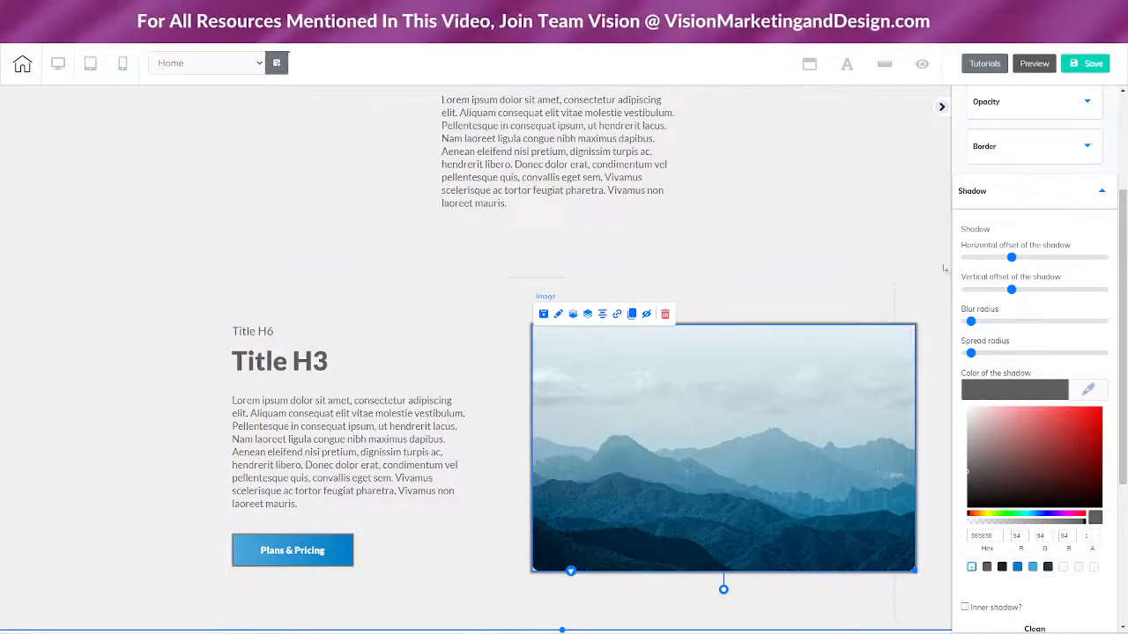
- Review the image's border size, color and shape options and its corner radius settings
{"action": "left_click", "coordinate": [1013, 150]}
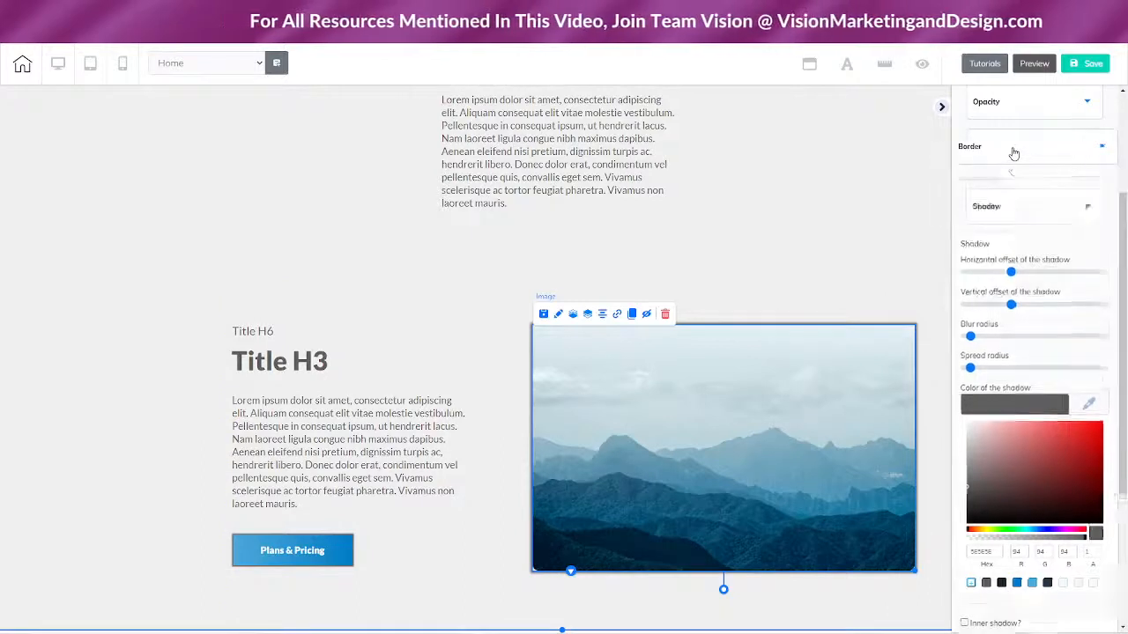
{"action": "scroll", "coordinate": [1030, 244], "scroll_direction": "down", "scroll_amount": 2}
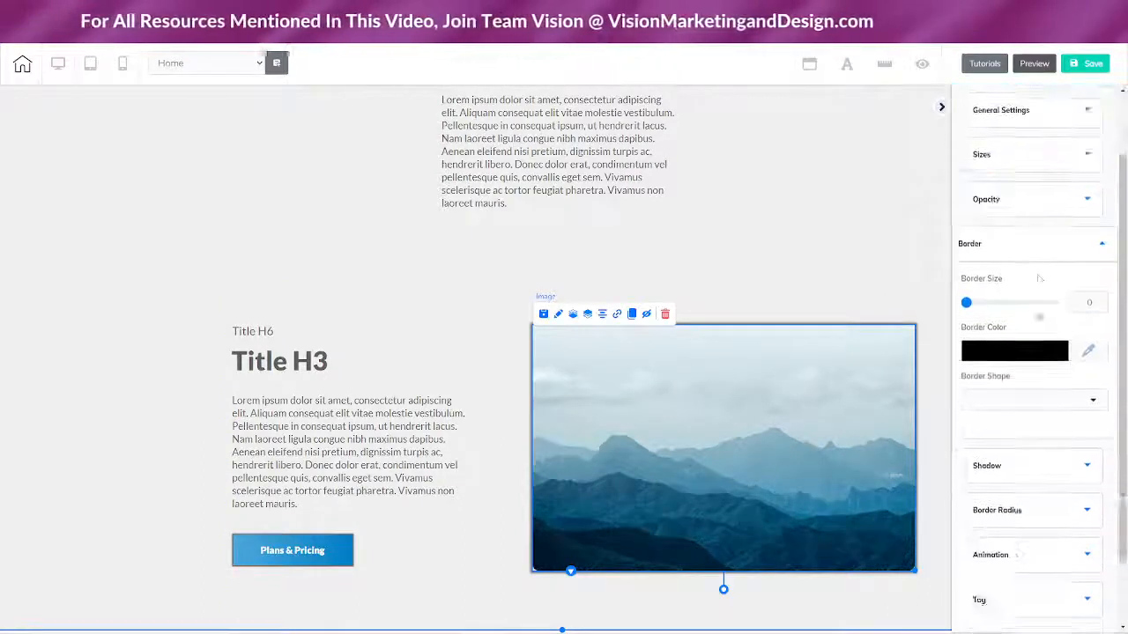
{"action": "left_click", "coordinate": [1019, 436]}
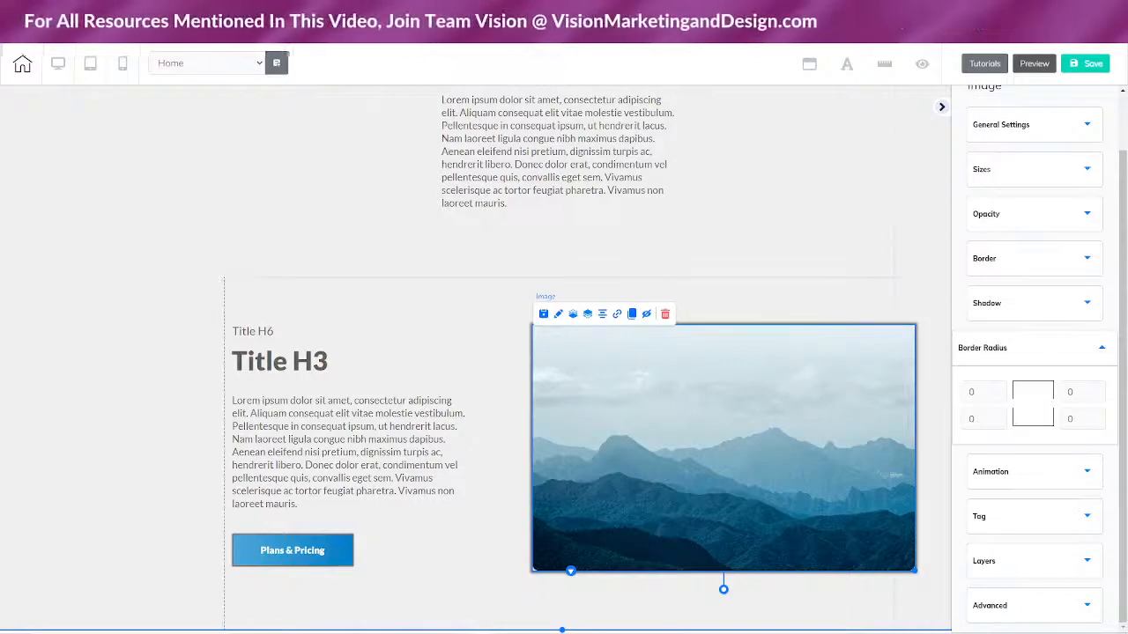
{"action": "left_click", "coordinate": [385, 329]}
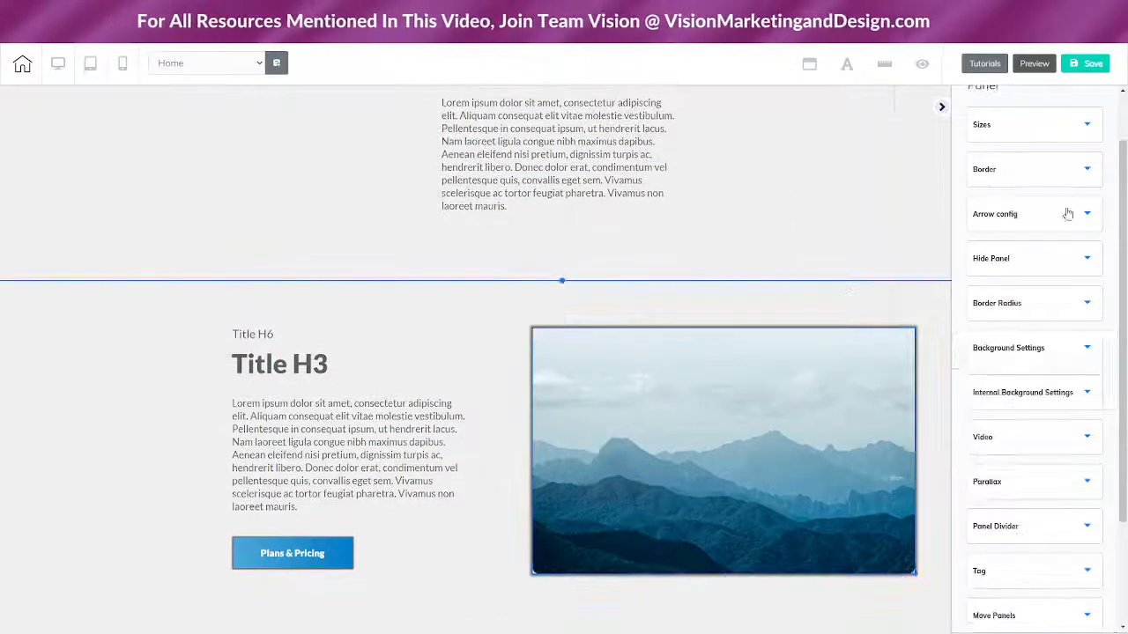
- Open the collection of ready-made box designs among the elements that can be added to the page
{"action": "scroll", "coordinate": [1048, 291], "scroll_direction": "up", "scroll_amount": 1}
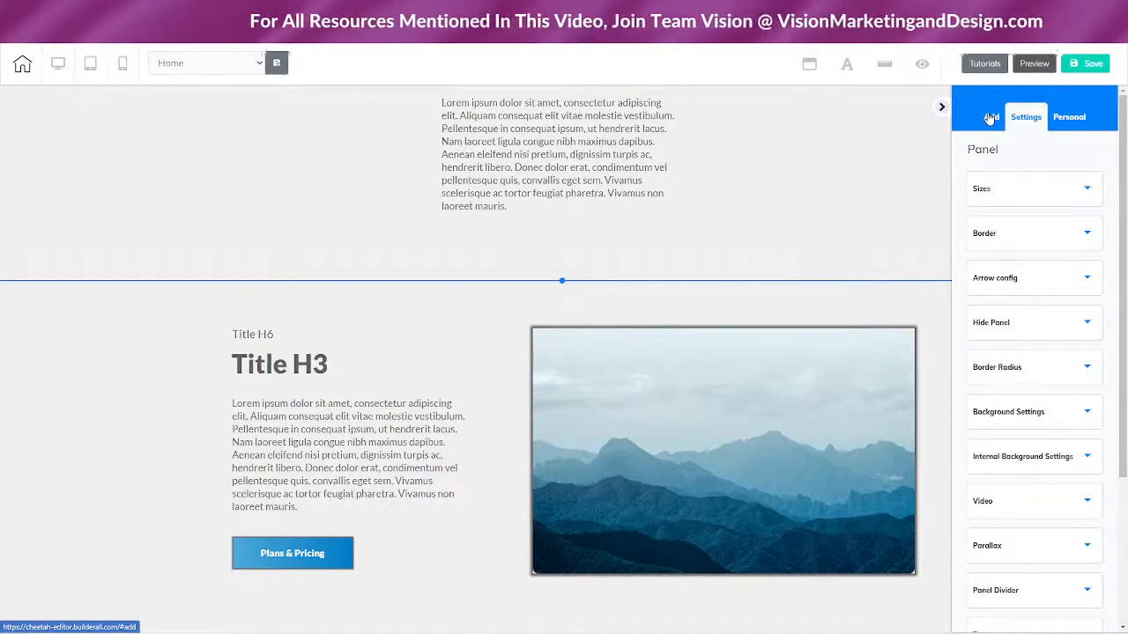
{"action": "left_click", "coordinate": [989, 118]}
{"action": "left_click", "coordinate": [1072, 153]}
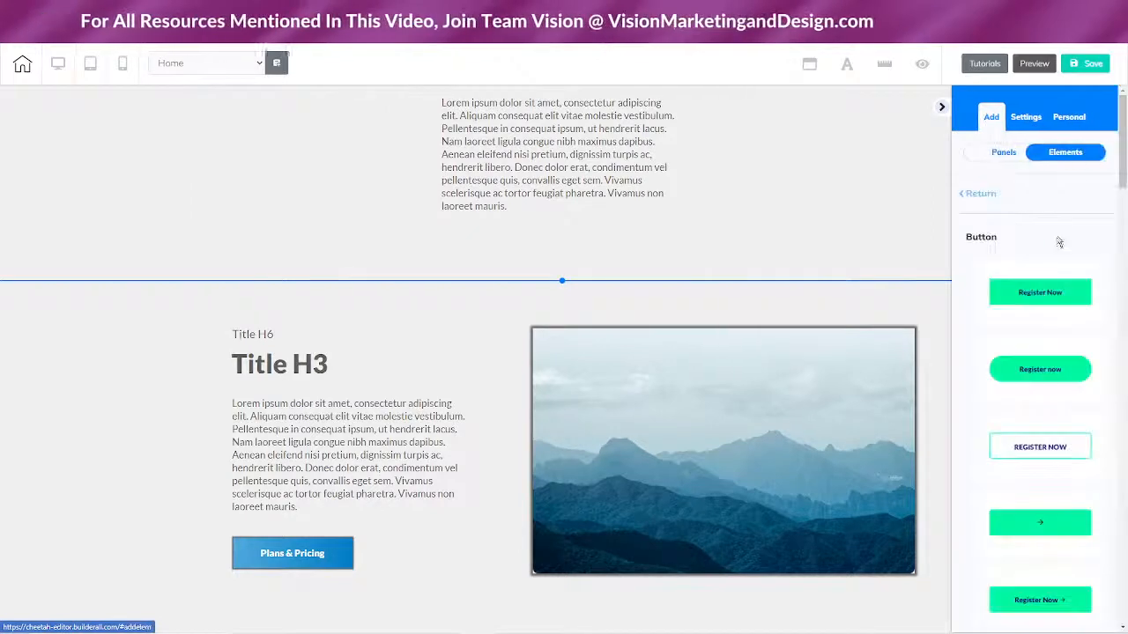
{"action": "left_click", "coordinate": [977, 195]}
{"action": "scroll", "coordinate": [1039, 458], "scroll_direction": "down", "scroll_amount": 4}
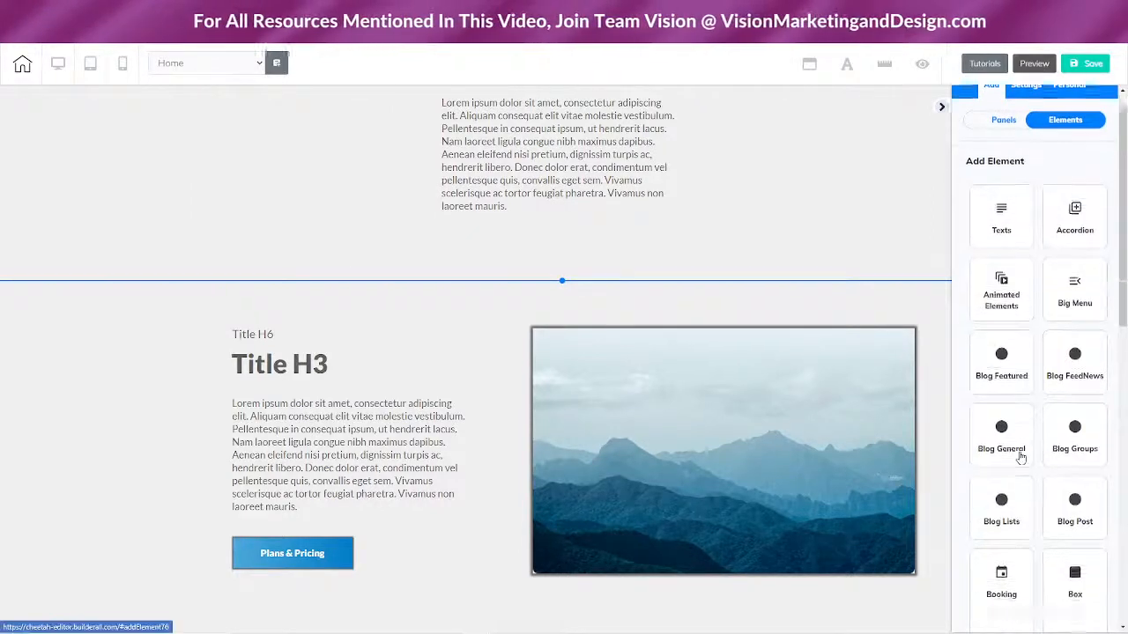
{"action": "scroll", "coordinate": [1029, 444], "scroll_direction": "down", "scroll_amount": 1}
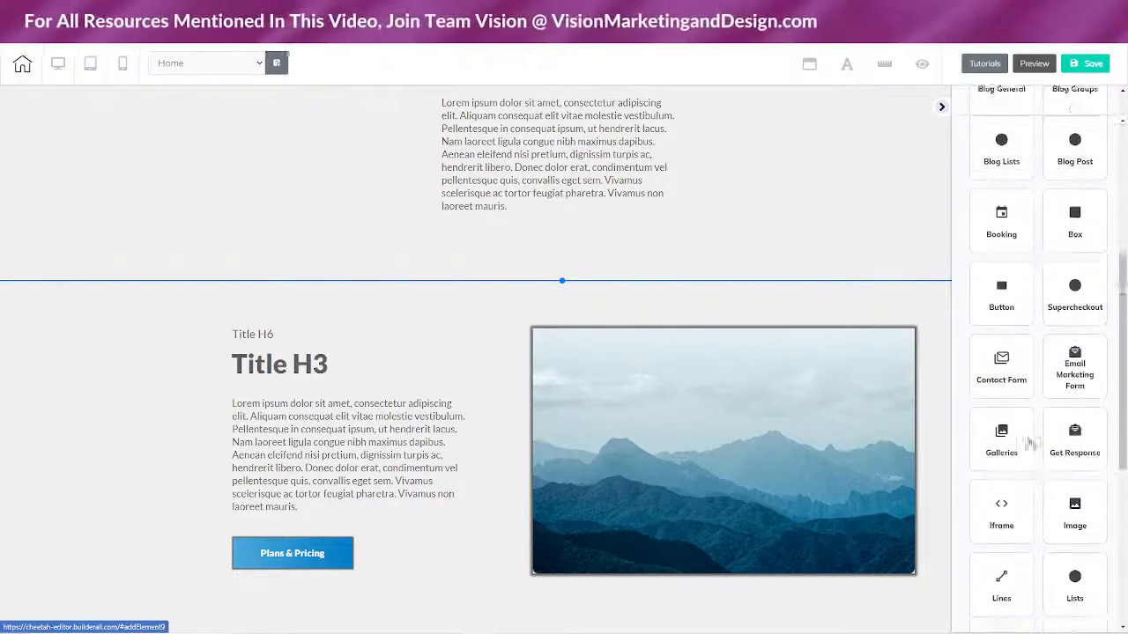
{"action": "scroll", "coordinate": [1066, 315], "scroll_direction": "up", "scroll_amount": 1}
{"action": "left_click", "coordinate": [1075, 313]}
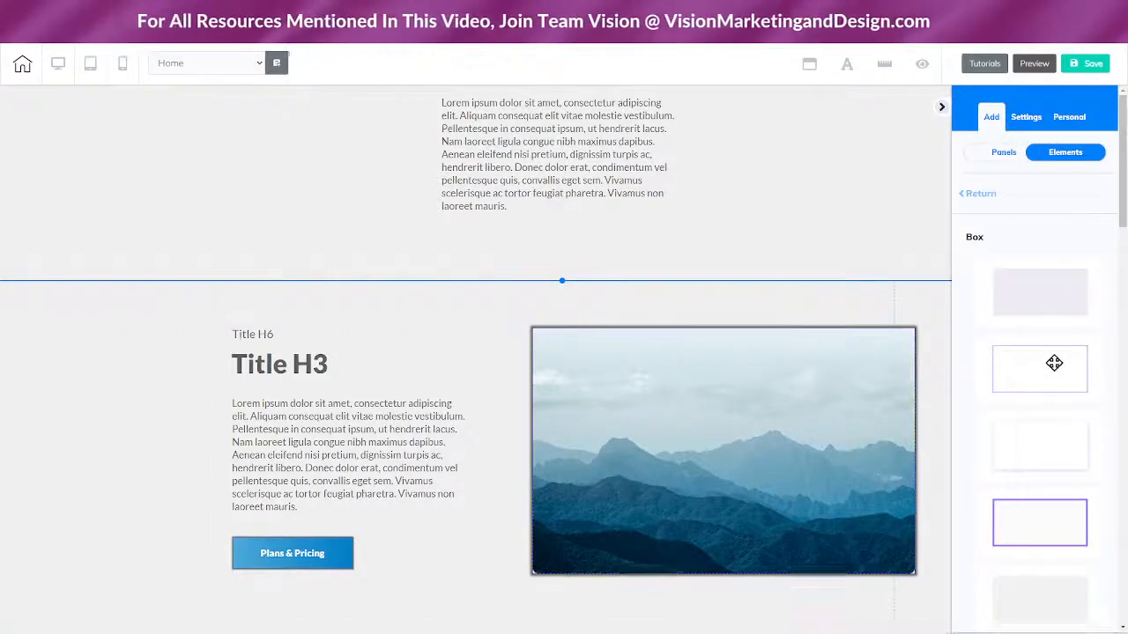
- Add an outlined box over the text column and enlarge it to enclose both titles, the paragraph and the button
{"action": "left_click_drag", "start_coordinate": [1051, 364], "coordinate": [905, 370]}
{"action": "left_click_drag", "start_coordinate": [1031, 370], "coordinate": [280, 357]}
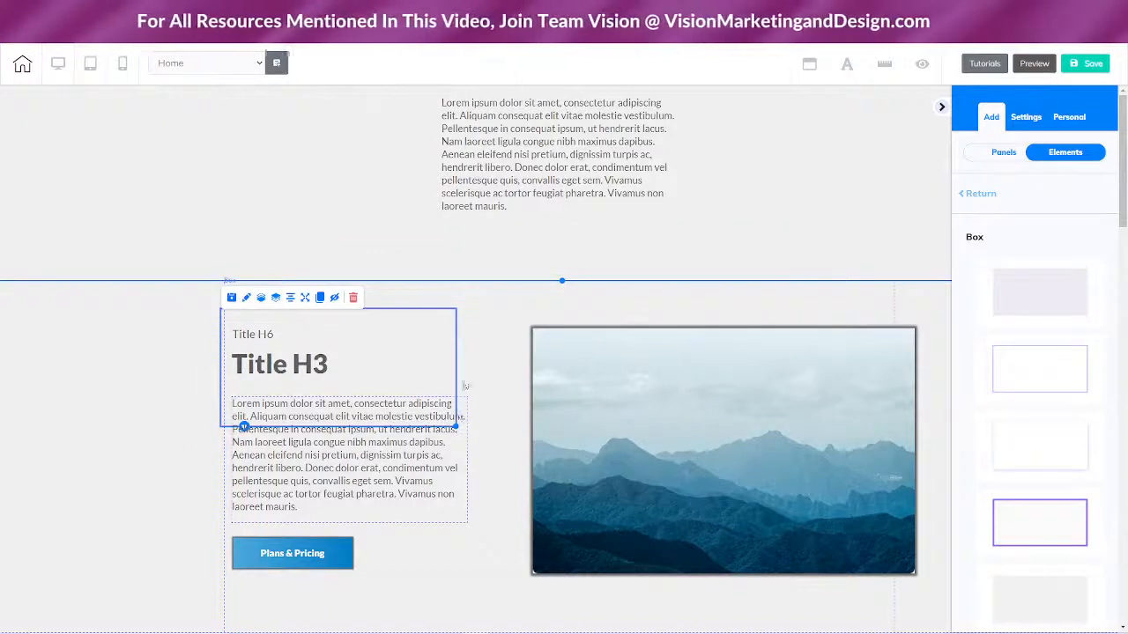
{"action": "left_click_drag", "start_coordinate": [416, 324], "coordinate": [401, 279]}
{"action": "left_click_drag", "start_coordinate": [441, 382], "coordinate": [477, 578]}
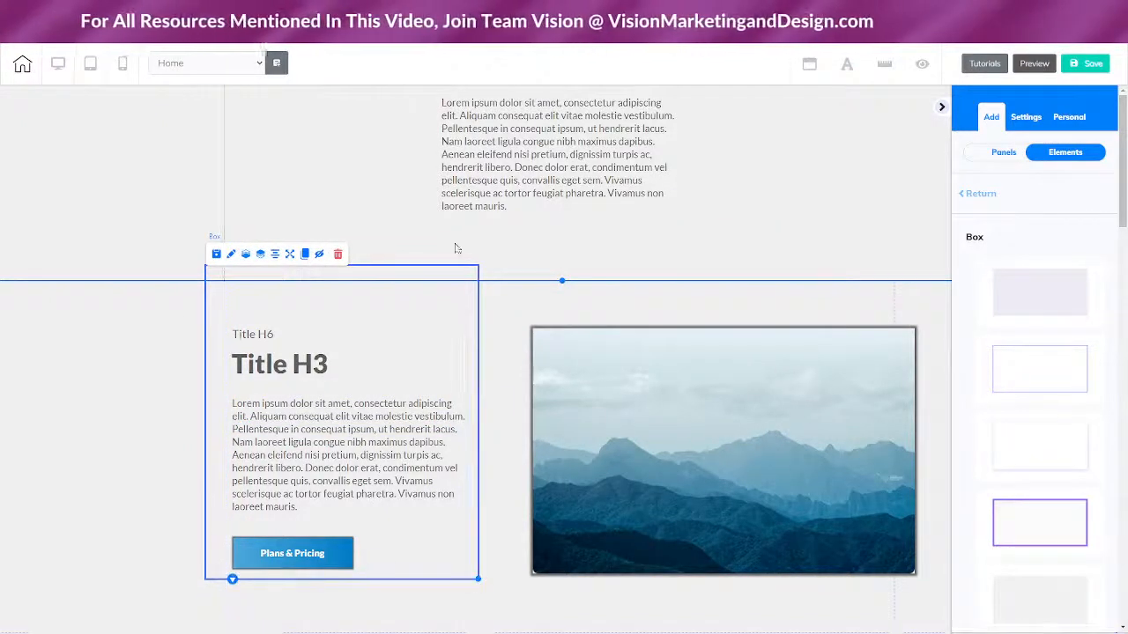
- Move the box to the empty area above and place Title H6, Title H3 and the paragraph inside it
{"action": "left_click_drag", "start_coordinate": [438, 285], "coordinate": [265, 189]}
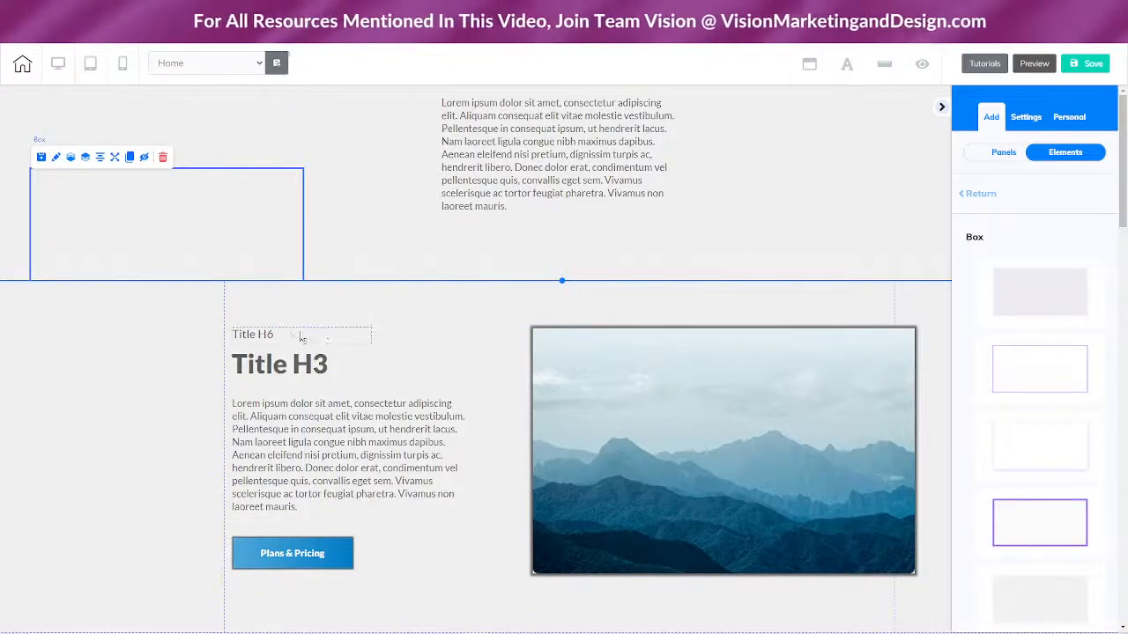
{"action": "left_click_drag", "start_coordinate": [300, 337], "coordinate": [115, 195]}
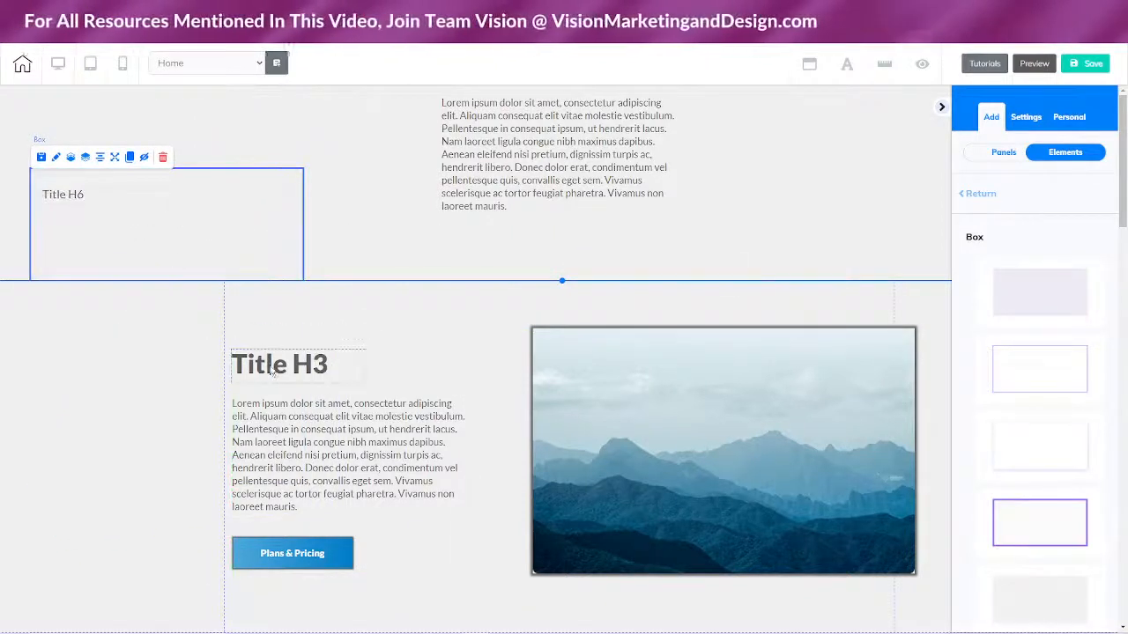
{"action": "left_click_drag", "start_coordinate": [274, 371], "coordinate": [104, 236]}
{"action": "left_click_drag", "start_coordinate": [307, 440], "coordinate": [144, 236]}
- Place the Plans & Pricing button inside the box and move the whole box back beside the mountain image
{"action": "left_click_drag", "start_coordinate": [277, 171], "coordinate": [391, 129]}
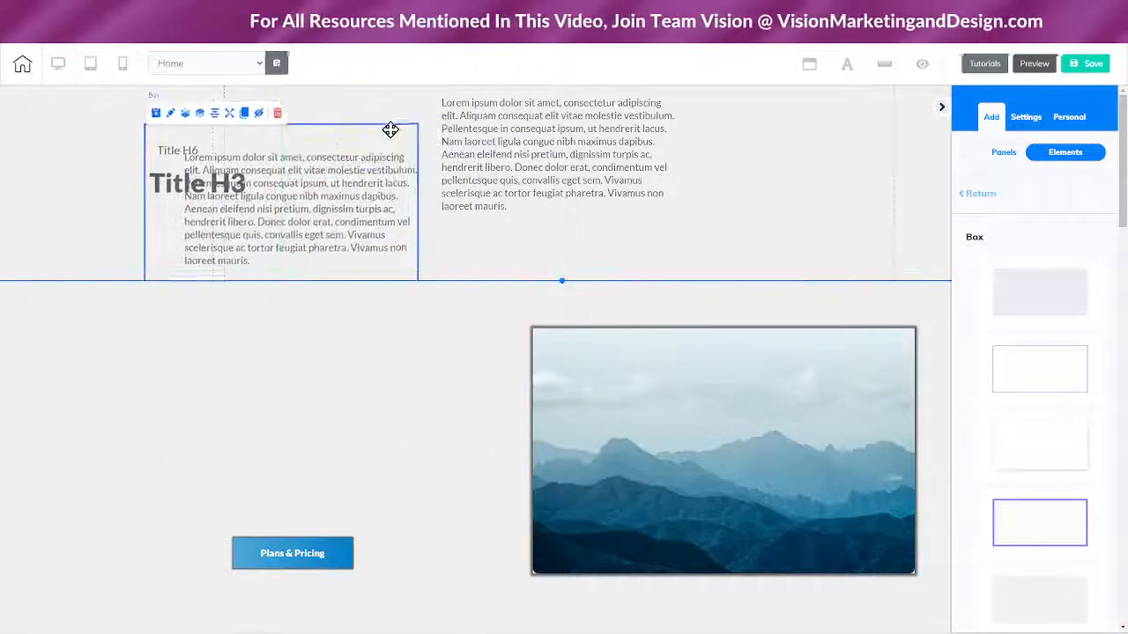
{"action": "left_click", "coordinate": [200, 118]}
{"action": "left_click_drag", "start_coordinate": [385, 360], "coordinate": [521, 453]}
{"action": "left_click_drag", "start_coordinate": [252, 564], "coordinate": [370, 426]}
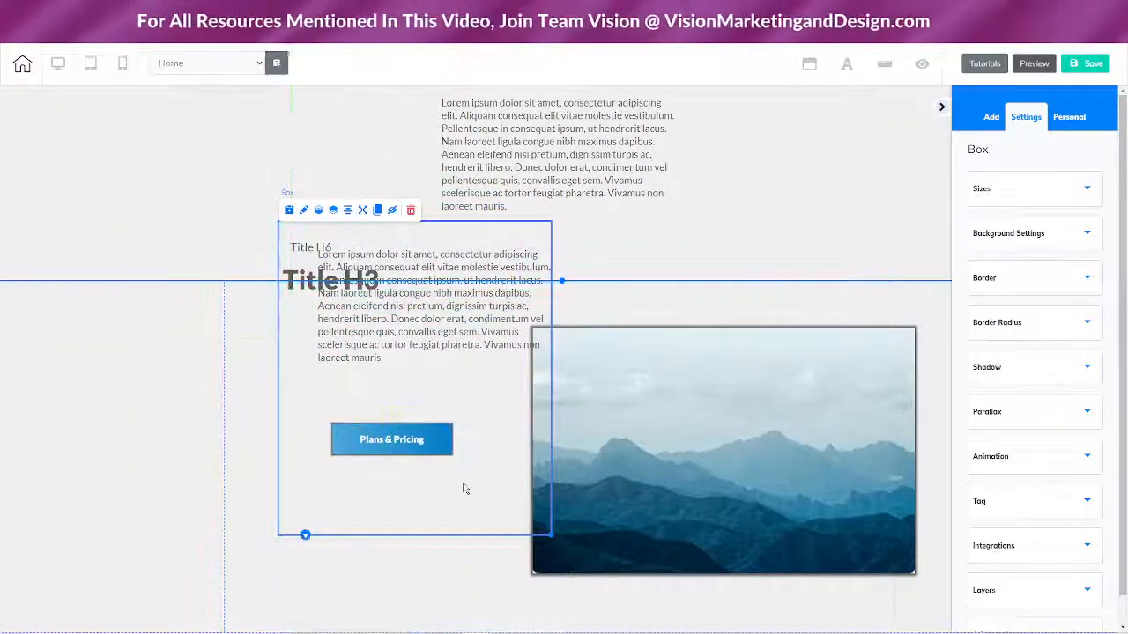
{"action": "left_click_drag", "start_coordinate": [464, 488], "coordinate": [426, 562]}
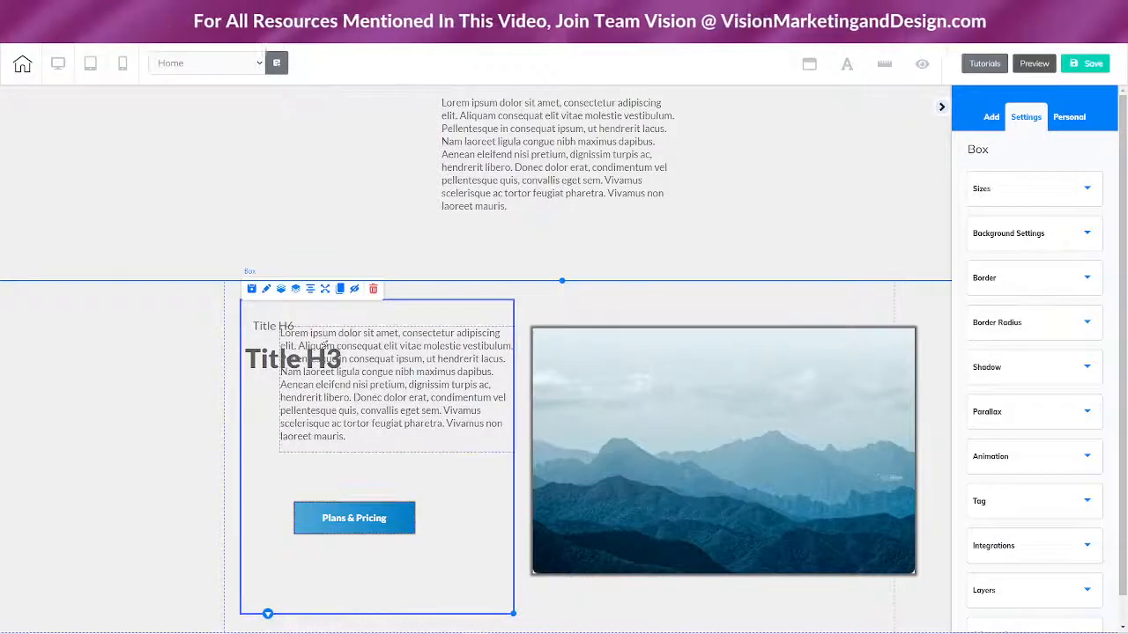
- Stack and align the titles, paragraph and button inside the box, and shorten the box to end just below the button
{"action": "left_click_drag", "start_coordinate": [381, 402], "coordinate": [368, 466]}
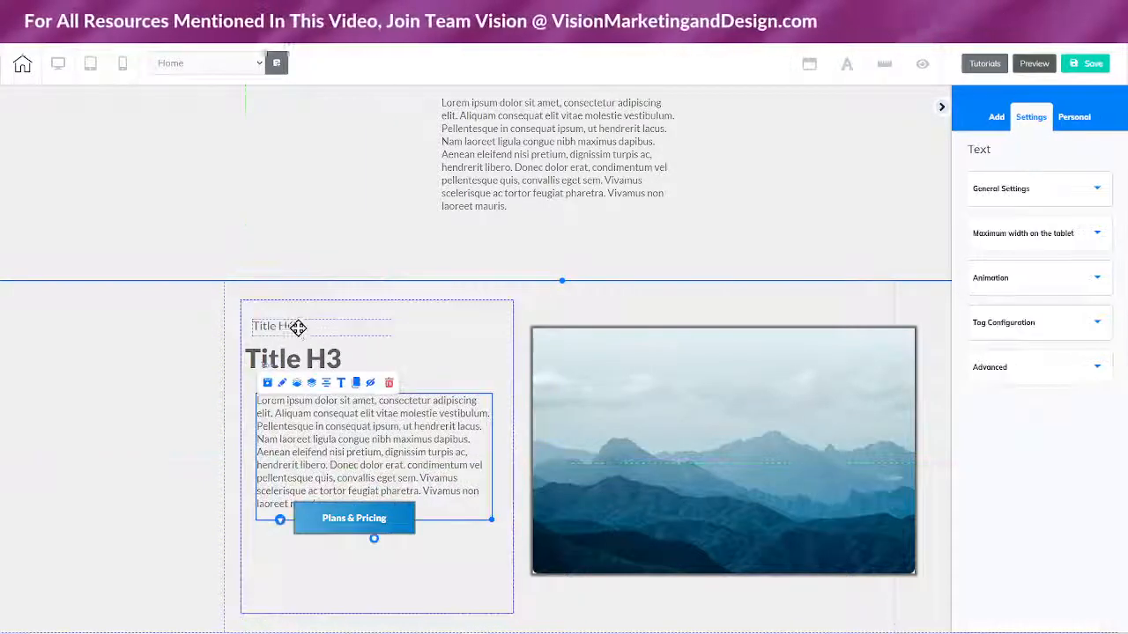
{"action": "left_click_drag", "start_coordinate": [298, 328], "coordinate": [295, 340]}
{"action": "left_click_drag", "start_coordinate": [348, 364], "coordinate": [355, 370]}
{"action": "left_click_drag", "start_coordinate": [379, 435], "coordinate": [372, 433]}
{"action": "left_click_drag", "start_coordinate": [363, 525], "coordinate": [320, 540]}
{"action": "left_click", "coordinate": [486, 587]}
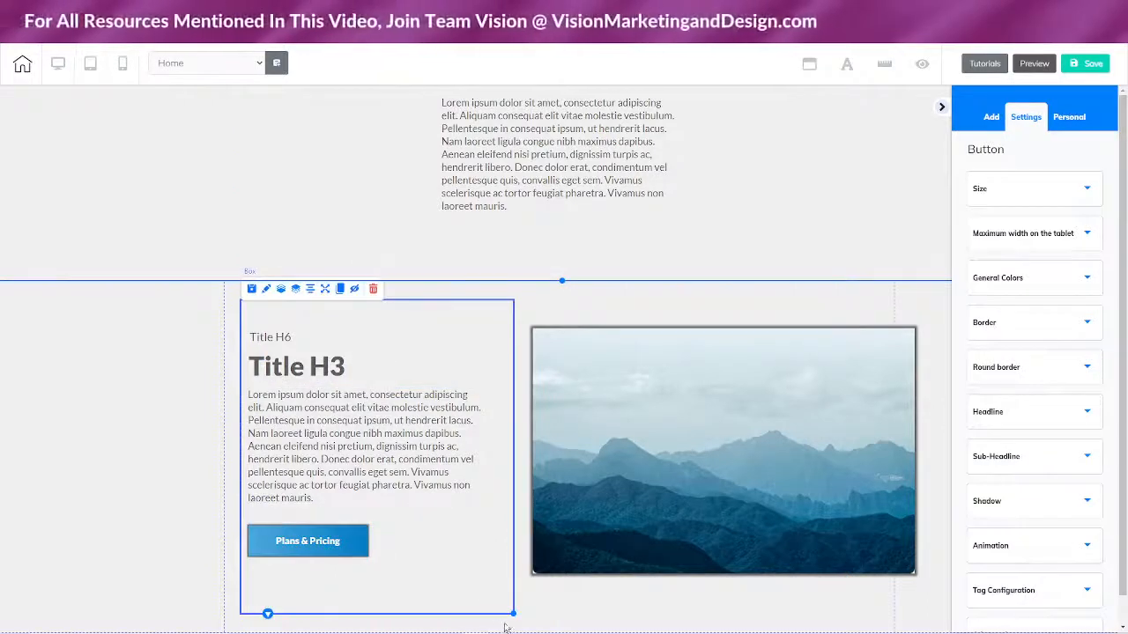
{"action": "left_click_drag", "start_coordinate": [511, 614], "coordinate": [511, 562]}
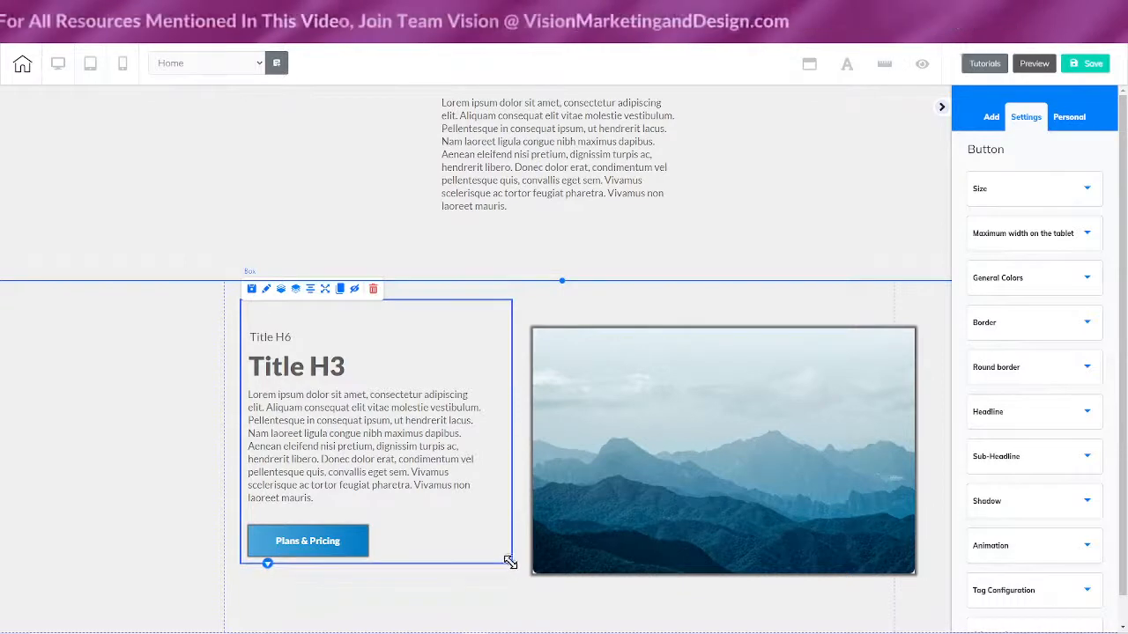
{"action": "left_click", "coordinate": [1038, 326]}
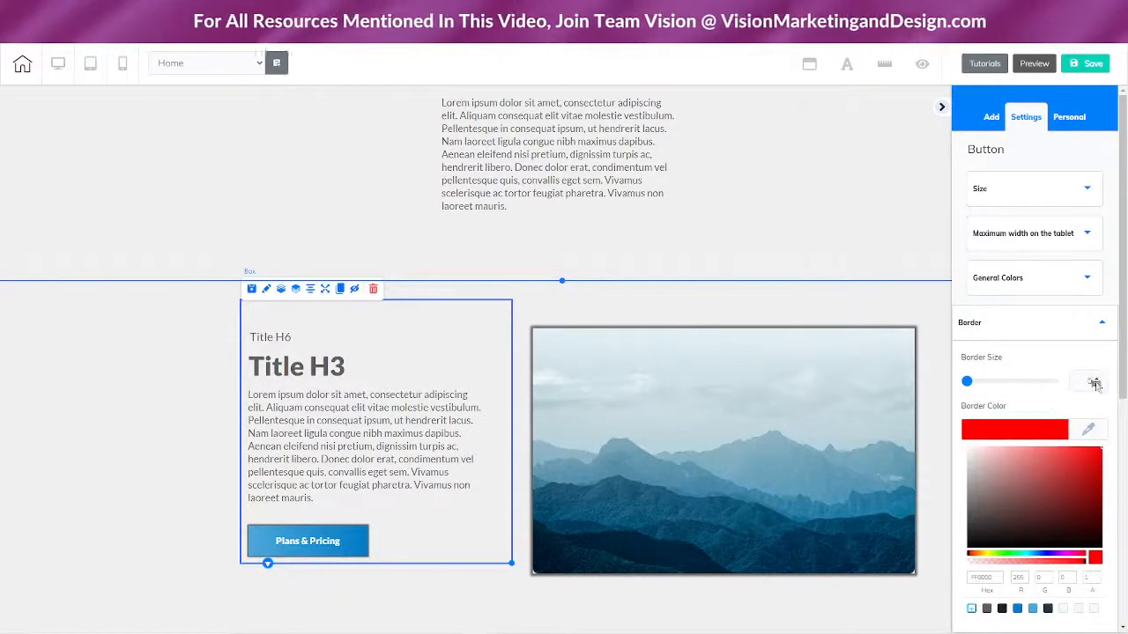
{"action": "left_click", "coordinate": [472, 317]}
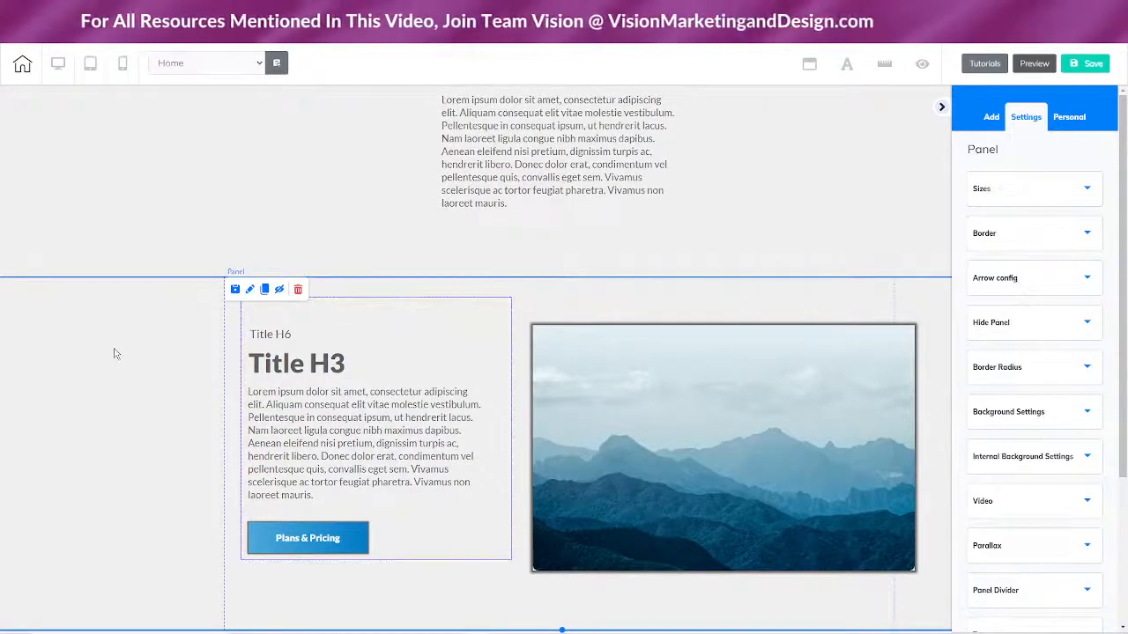
{"action": "left_click", "coordinate": [478, 335]}
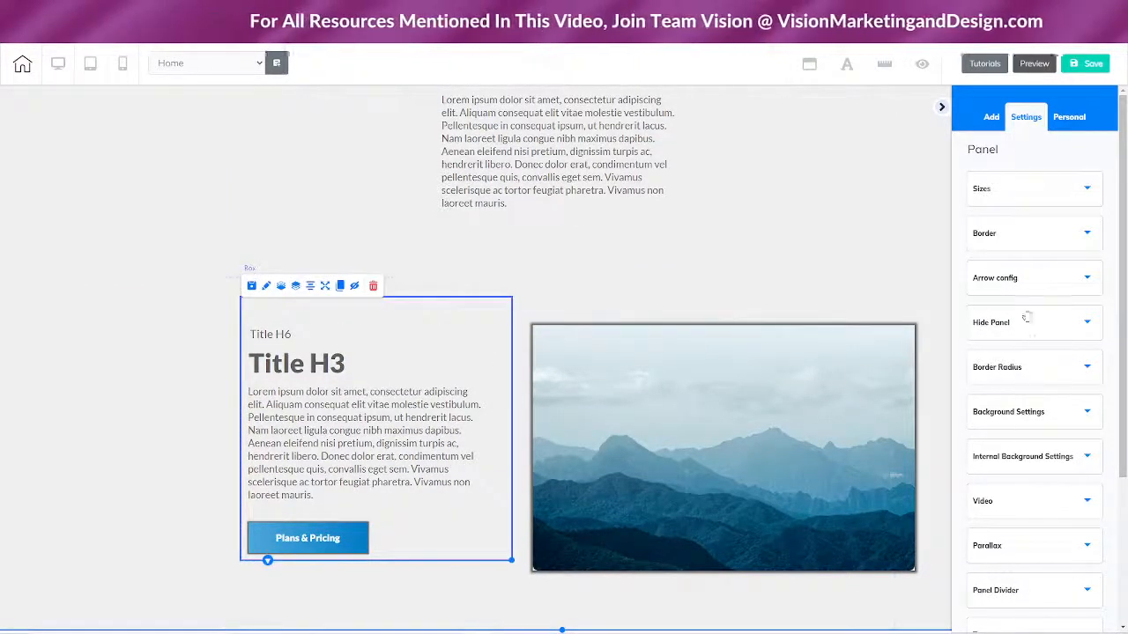
{"action": "left_click", "coordinate": [1092, 244]}
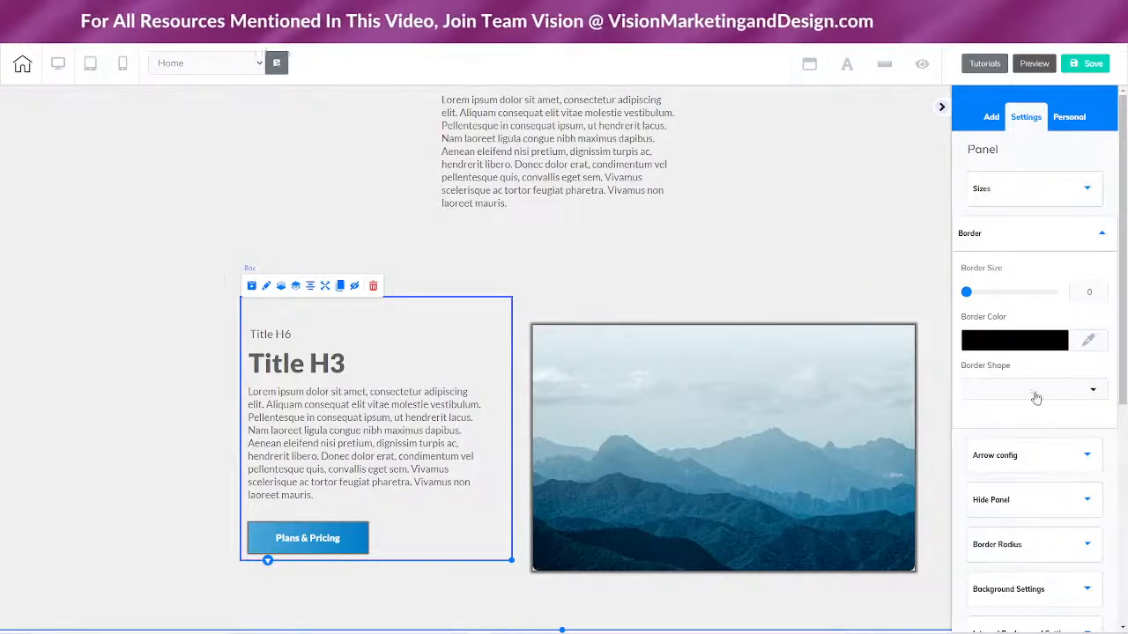
{"action": "left_click", "coordinate": [828, 269]}
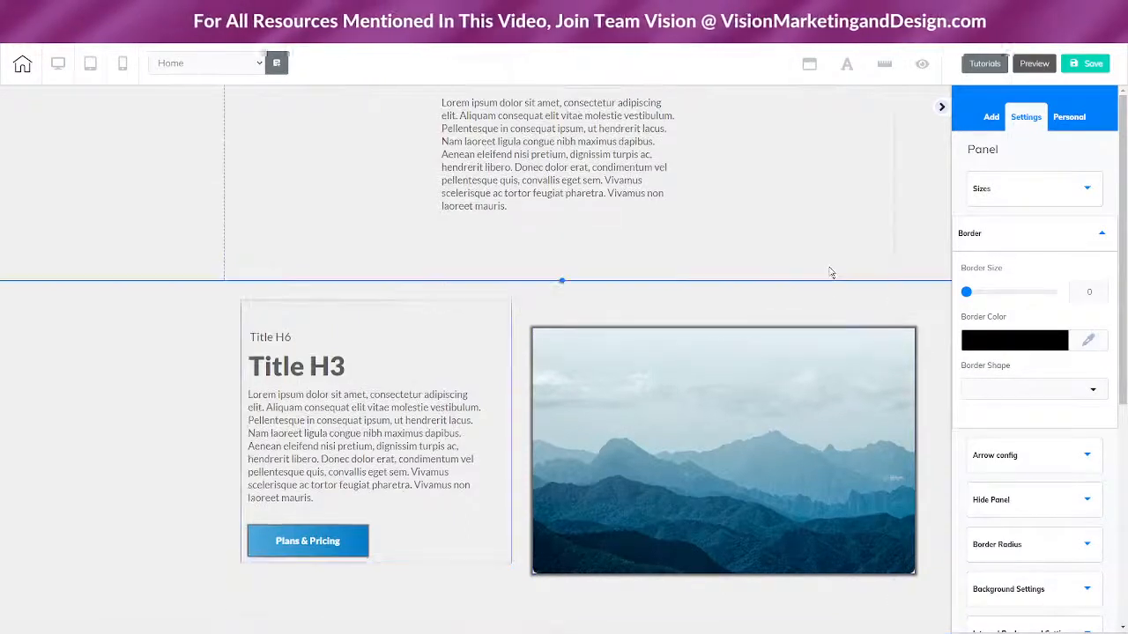
{"action": "left_click", "coordinate": [455, 328]}
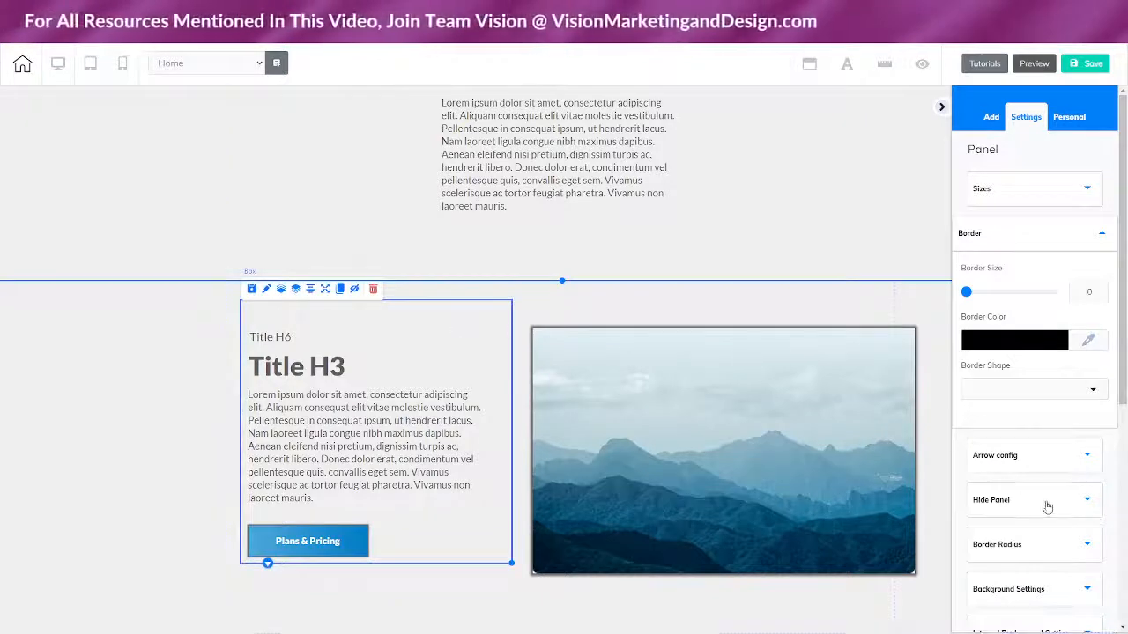
{"action": "scroll", "coordinate": [1046, 519], "scroll_direction": "down", "scroll_amount": 4}
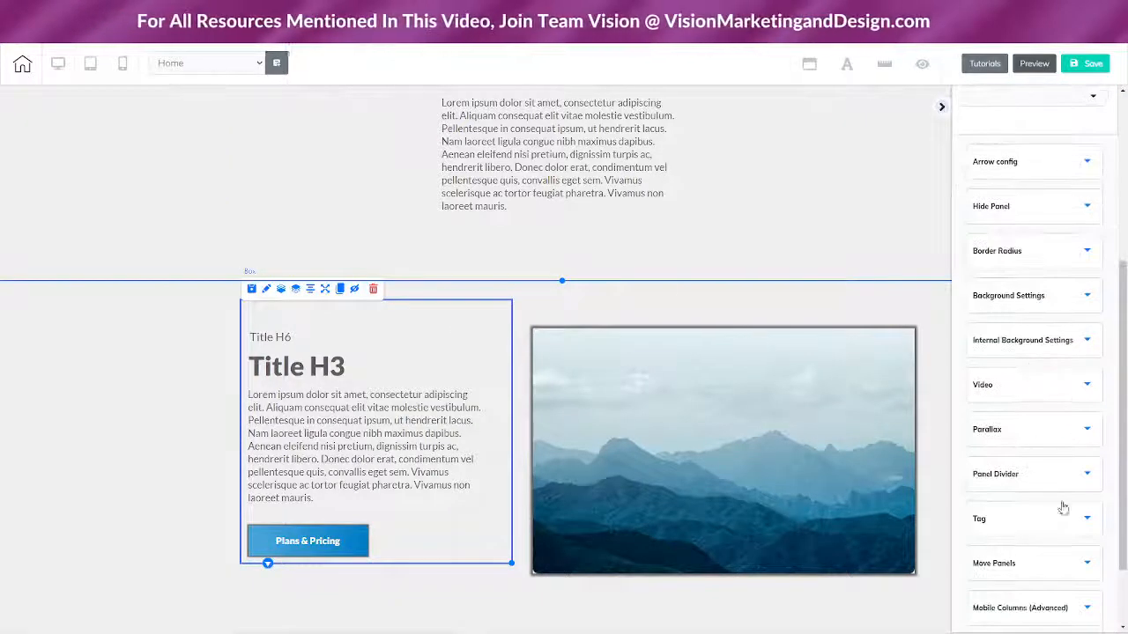
{"action": "scroll", "coordinate": [1064, 508], "scroll_direction": "up", "scroll_amount": 3}
{"action": "left_click", "coordinate": [1046, 377]}
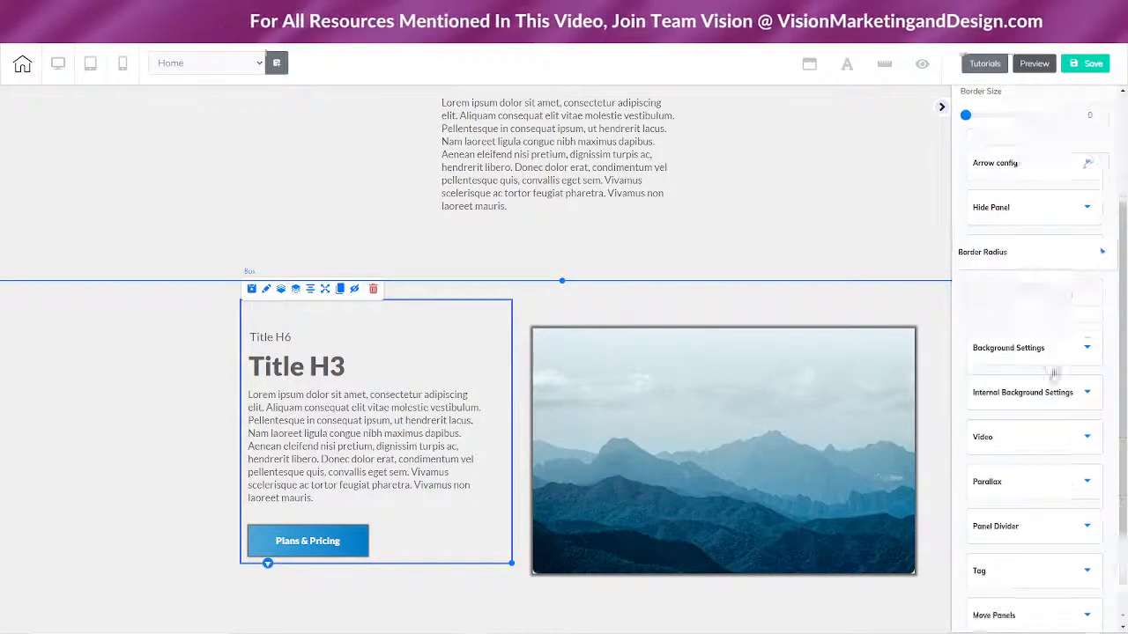
{"action": "scroll", "coordinate": [1049, 335], "scroll_direction": "up", "scroll_amount": 3}
{"action": "left_click", "coordinate": [1098, 243]}
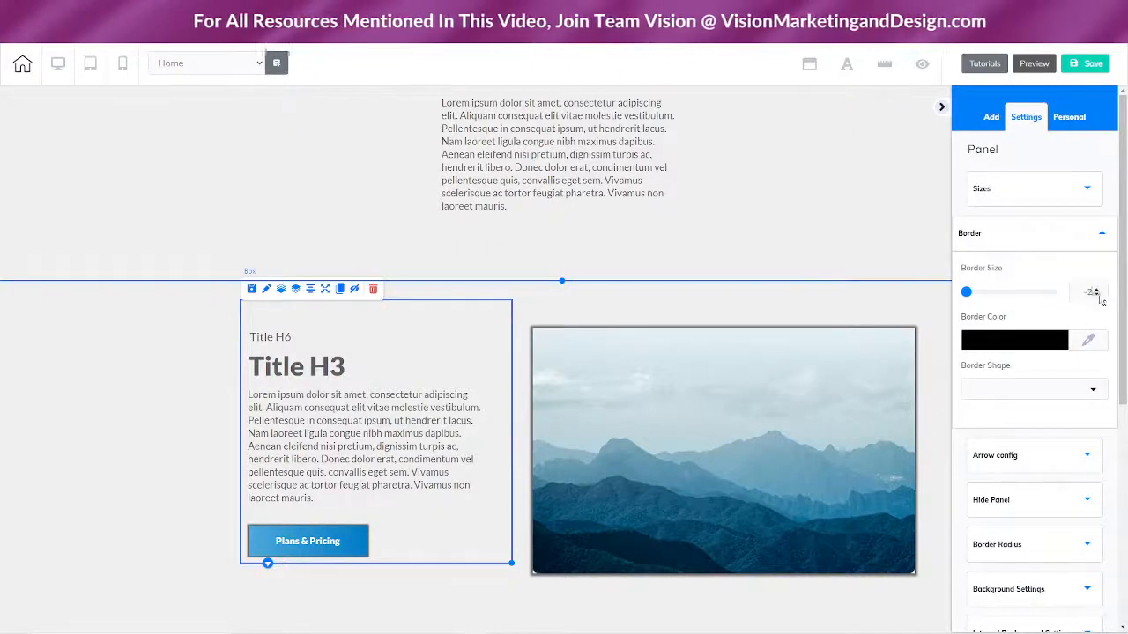
{"action": "left_click", "coordinate": [1024, 344]}
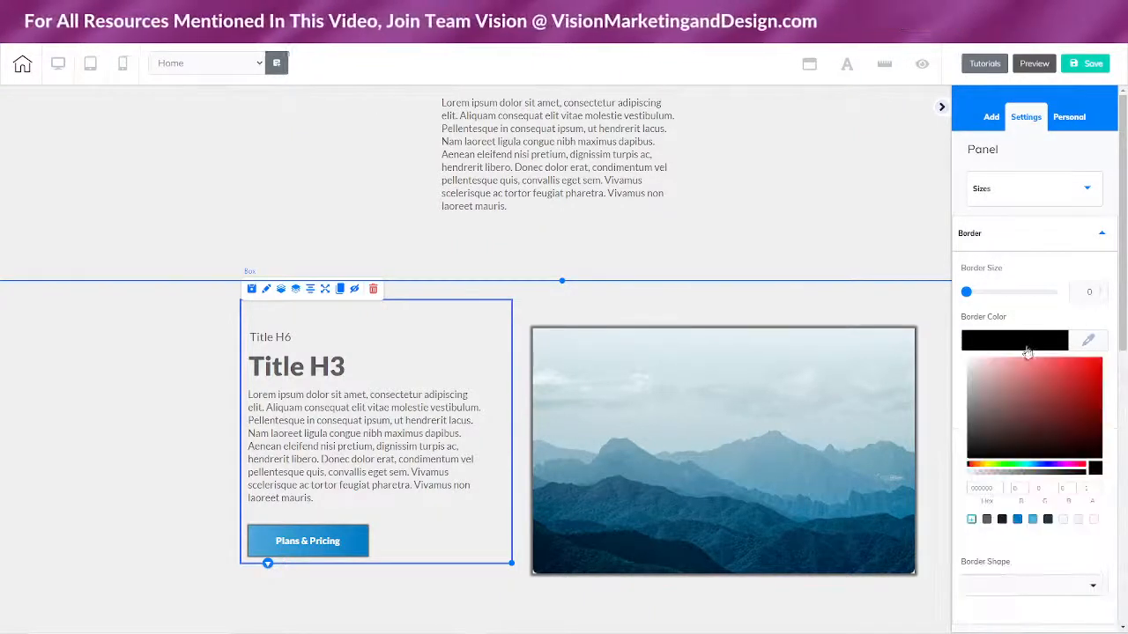
{"action": "left_click", "coordinate": [1025, 344]}
{"action": "left_click", "coordinate": [166, 397]}
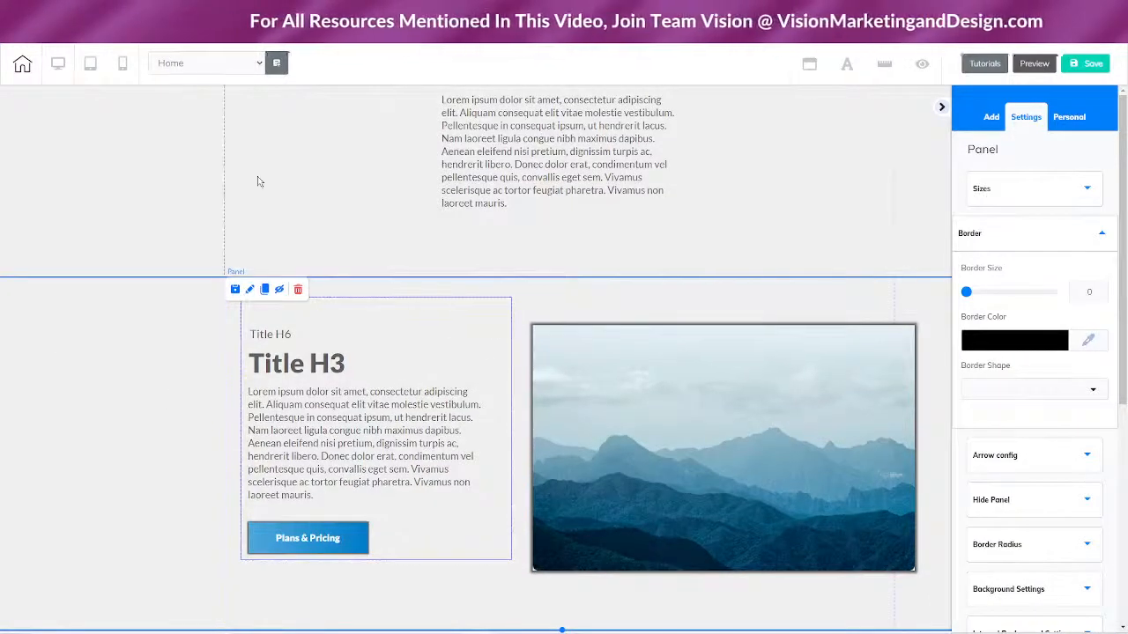
- Set the border size of the box around the text to 0
{"action": "left_click", "coordinate": [362, 320]}
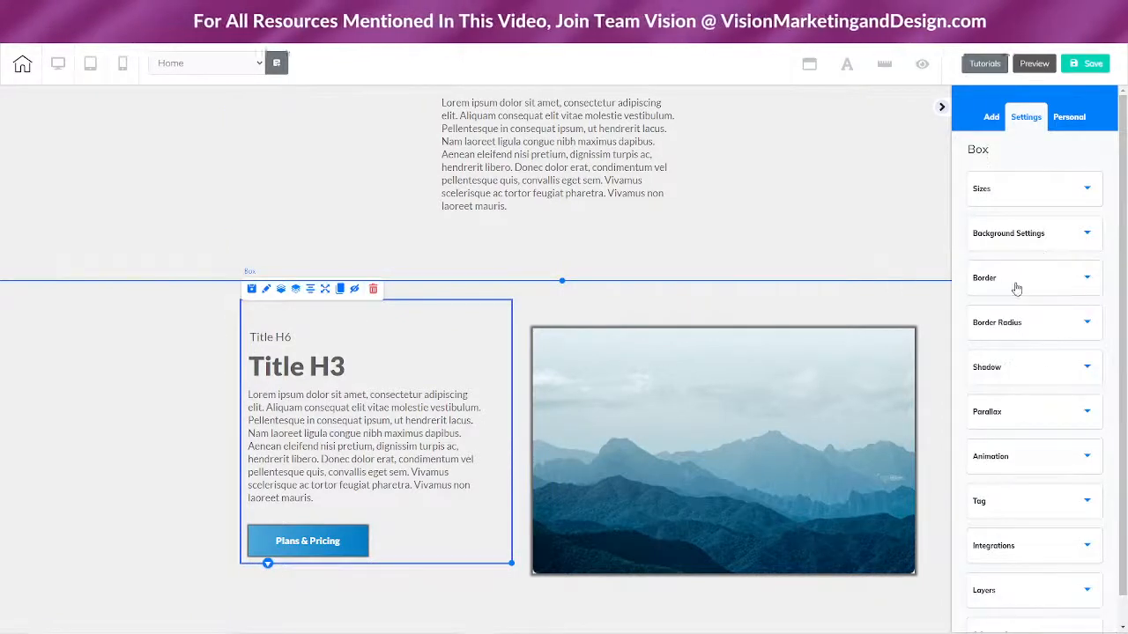
{"action": "left_click", "coordinate": [1016, 280]}
{"action": "left_click", "coordinate": [1096, 340]}
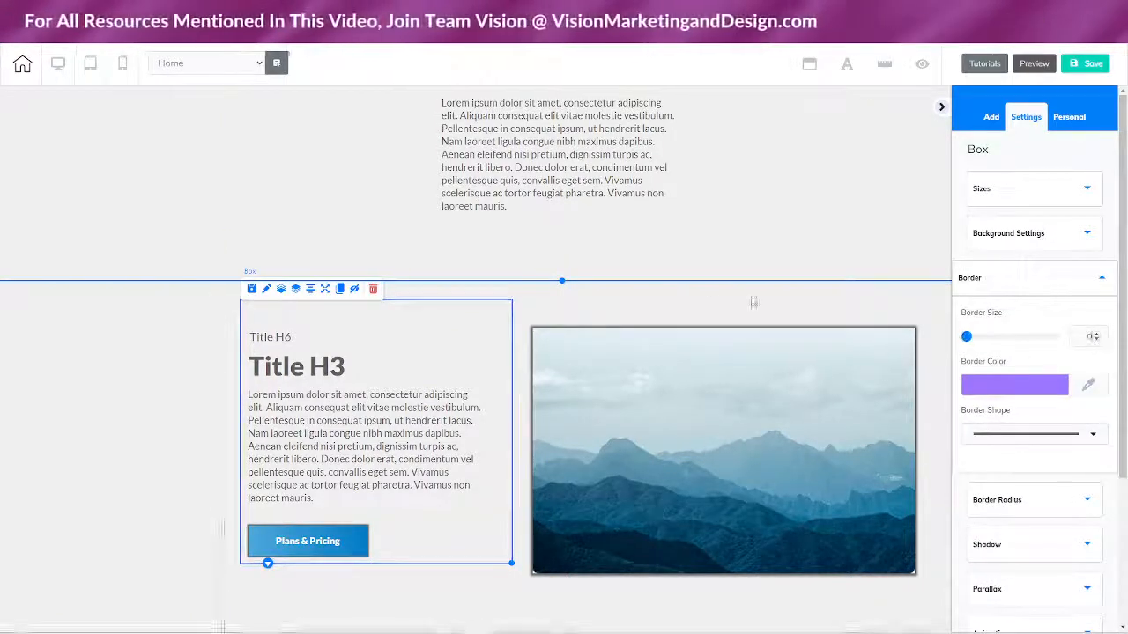
{"action": "left_click", "coordinate": [109, 386]}
- Save the site, publish it and dismiss the publishing confirmation
{"action": "left_click", "coordinate": [1090, 64]}
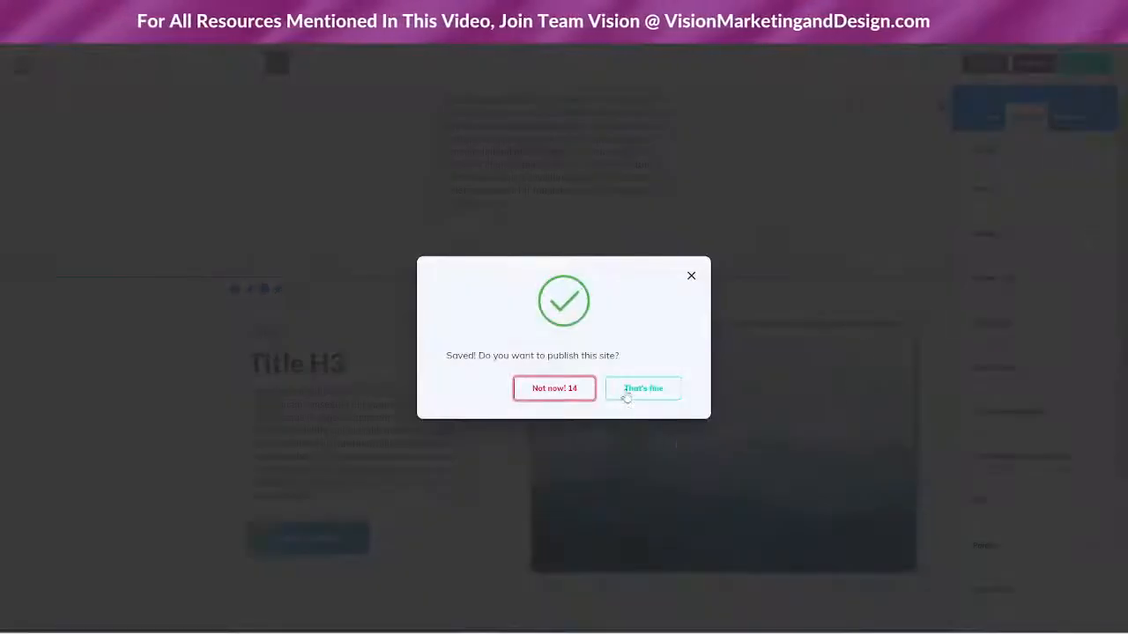
{"action": "left_click", "coordinate": [626, 392]}
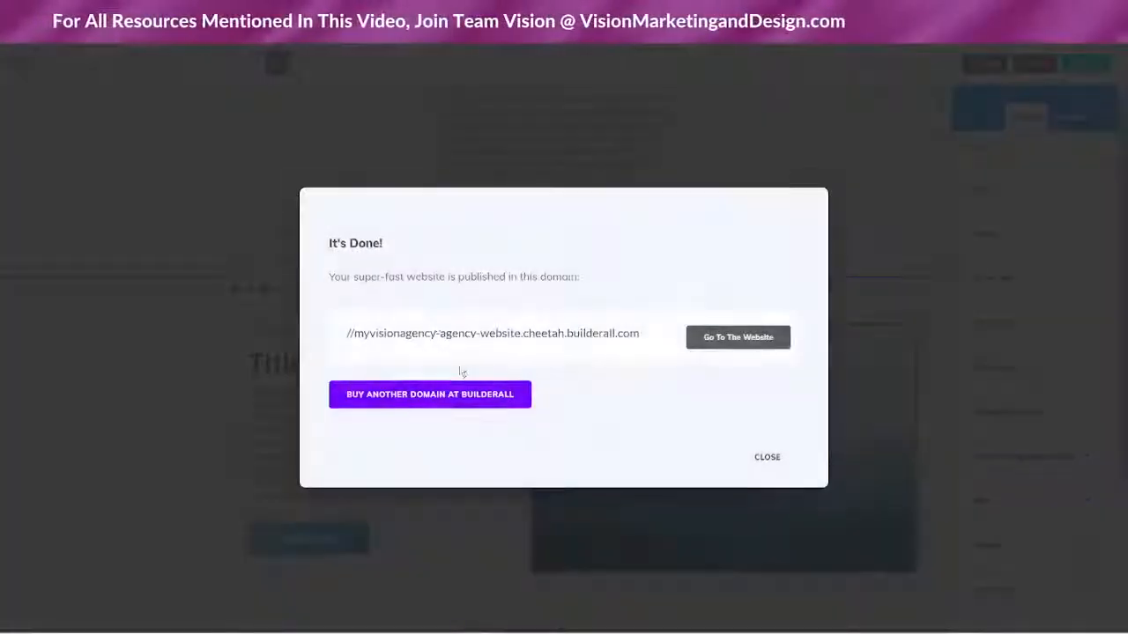
{"action": "left_click", "coordinate": [766, 456]}
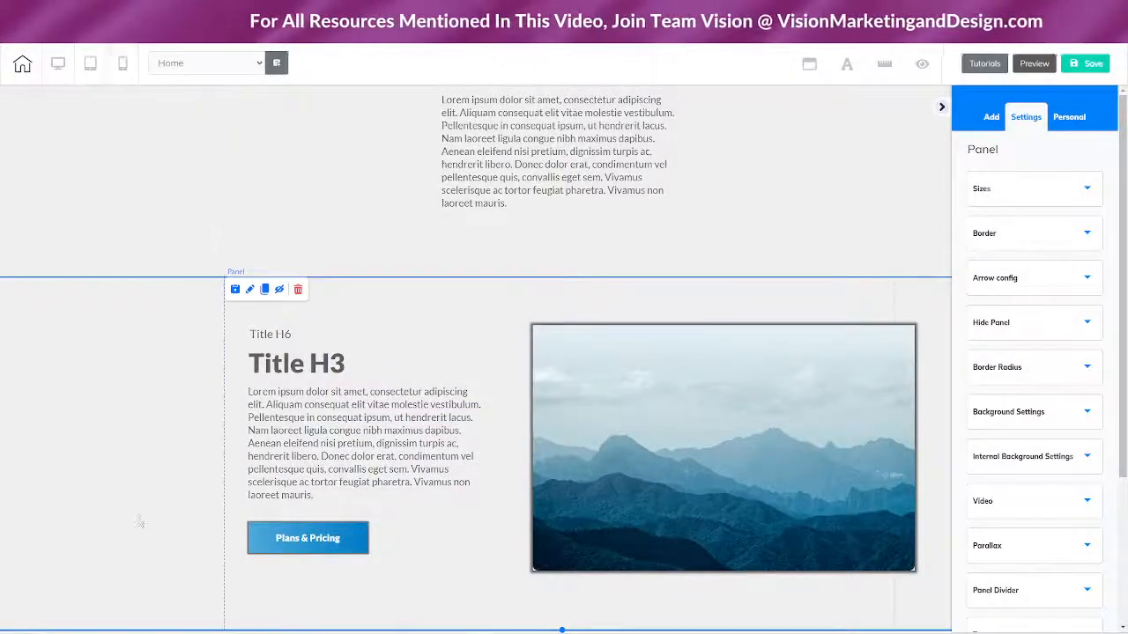
- Shift the box with its text and button slightly left and down beside the image
{"action": "left_click_drag", "start_coordinate": [496, 323], "coordinate": [458, 350]}
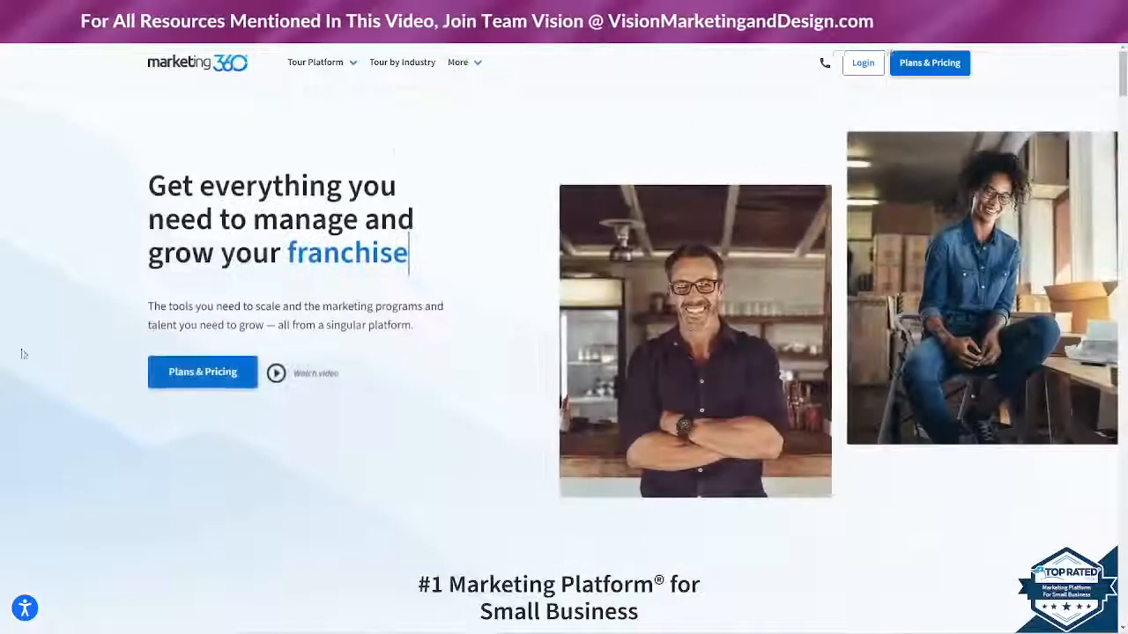
- Switch to the Marketing 360 homepage, reload it and examine how its sections appear further down the page
{"action": "left_click", "coordinate": [52, 38]}
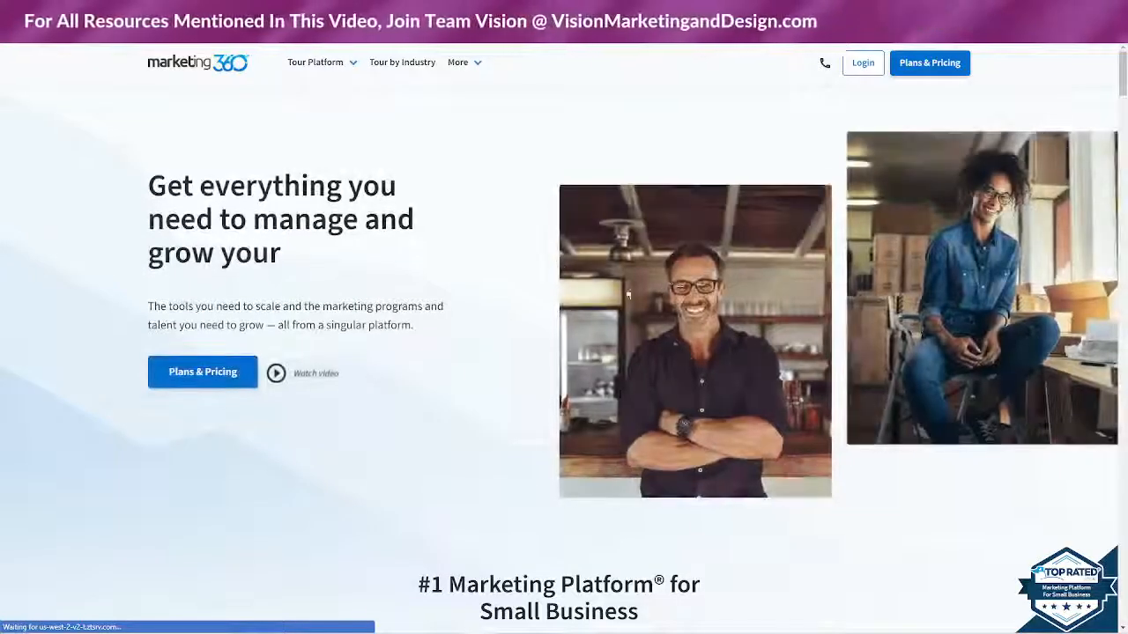
{"action": "scroll", "coordinate": [954, 520], "scroll_direction": "down", "scroll_amount": 5}
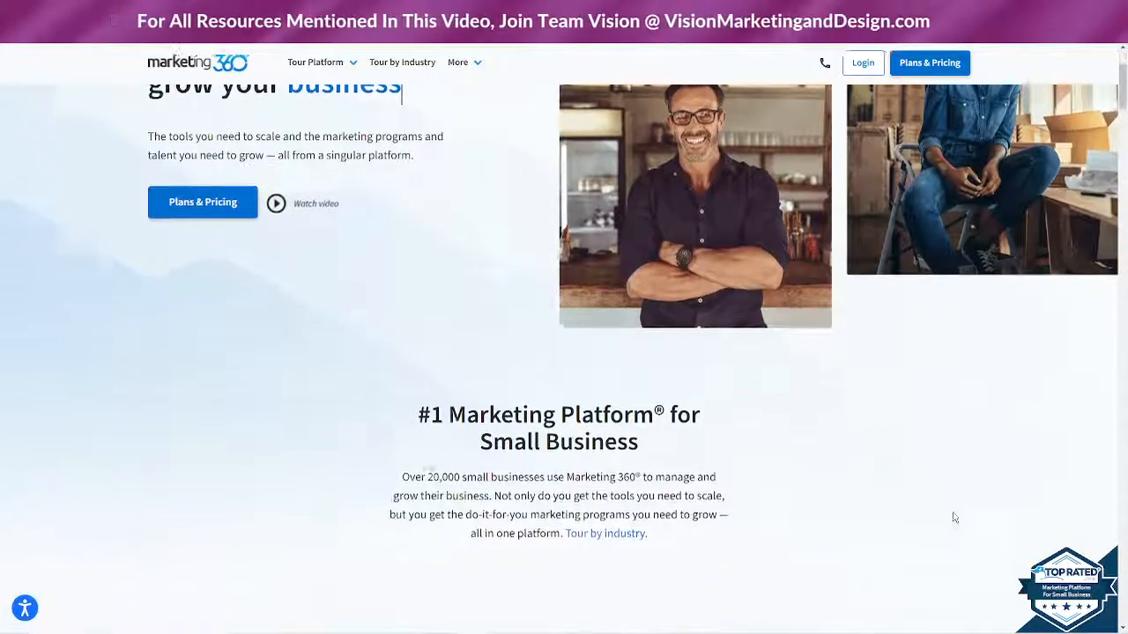
{"action": "scroll", "coordinate": [939, 495], "scroll_direction": "down", "scroll_amount": 3}
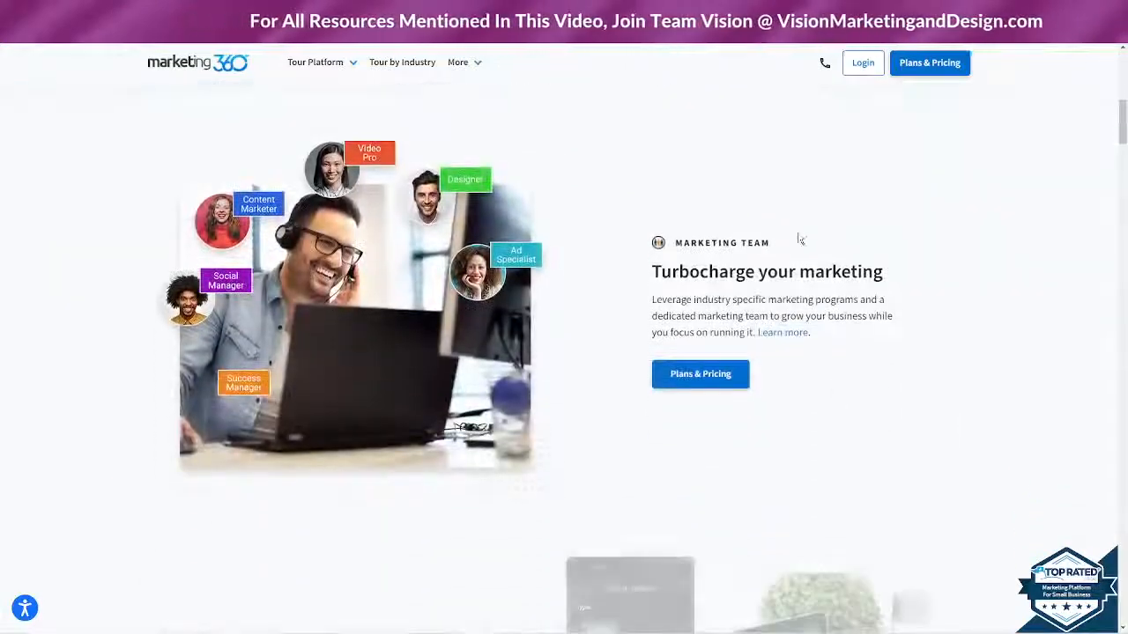
{"action": "scroll", "coordinate": [593, 478], "scroll_direction": "up", "scroll_amount": 3}
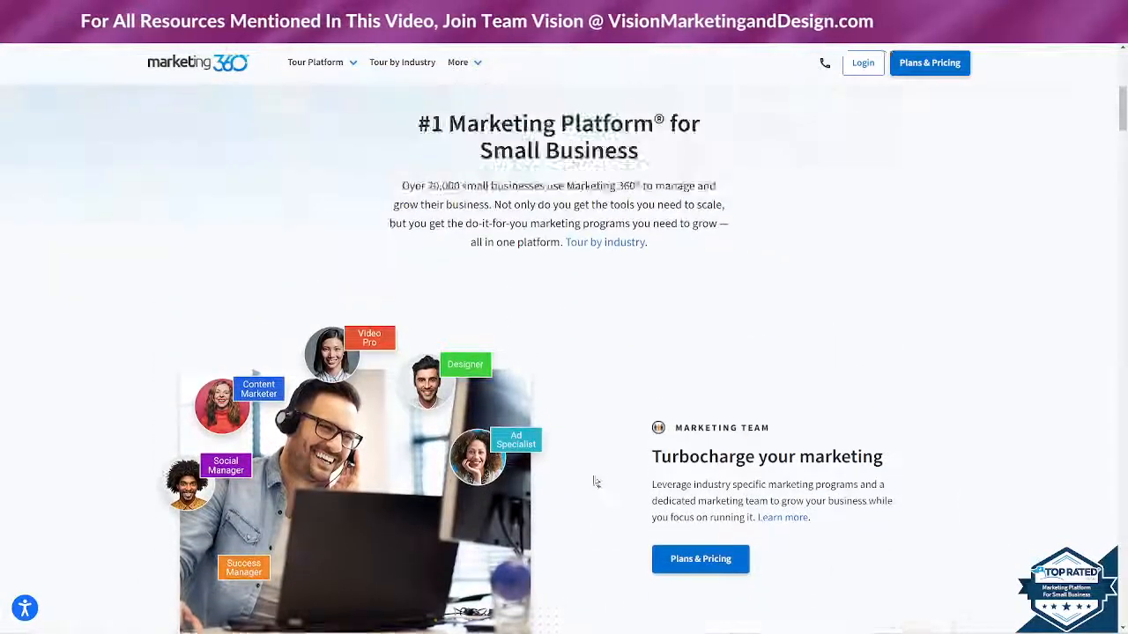
{"action": "scroll", "coordinate": [511, 453], "scroll_direction": "down", "scroll_amount": 8}
{"action": "scroll", "coordinate": [513, 453], "scroll_direction": "down", "scroll_amount": 2}
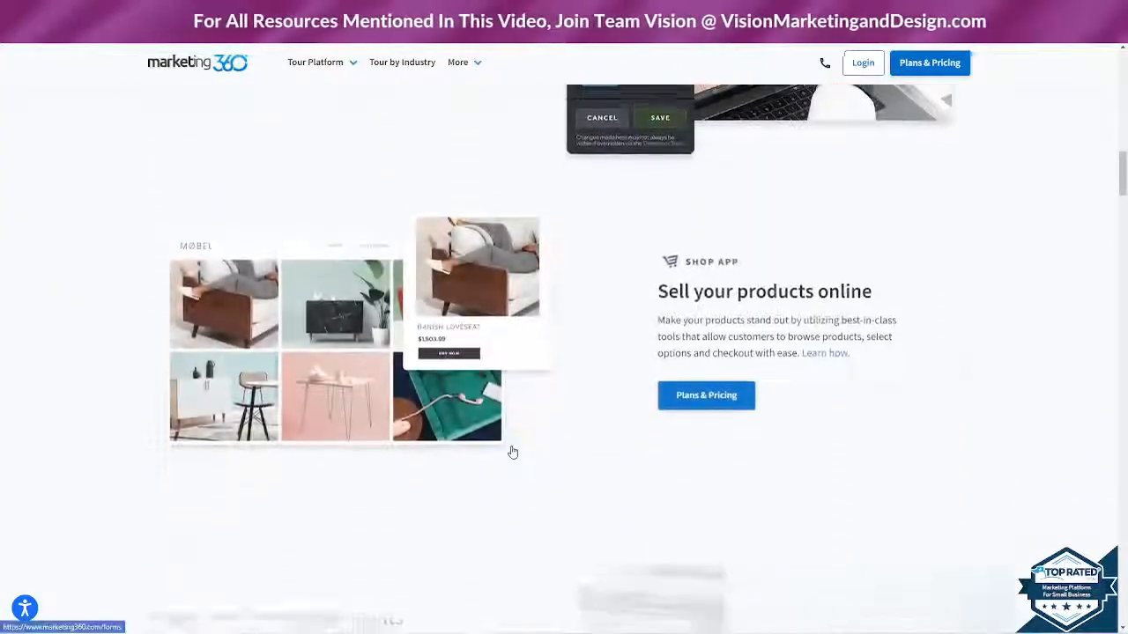
{"action": "scroll", "coordinate": [513, 452], "scroll_direction": "down", "scroll_amount": 3}
{"action": "scroll", "coordinate": [512, 451], "scroll_direction": "down", "scroll_amount": 4}
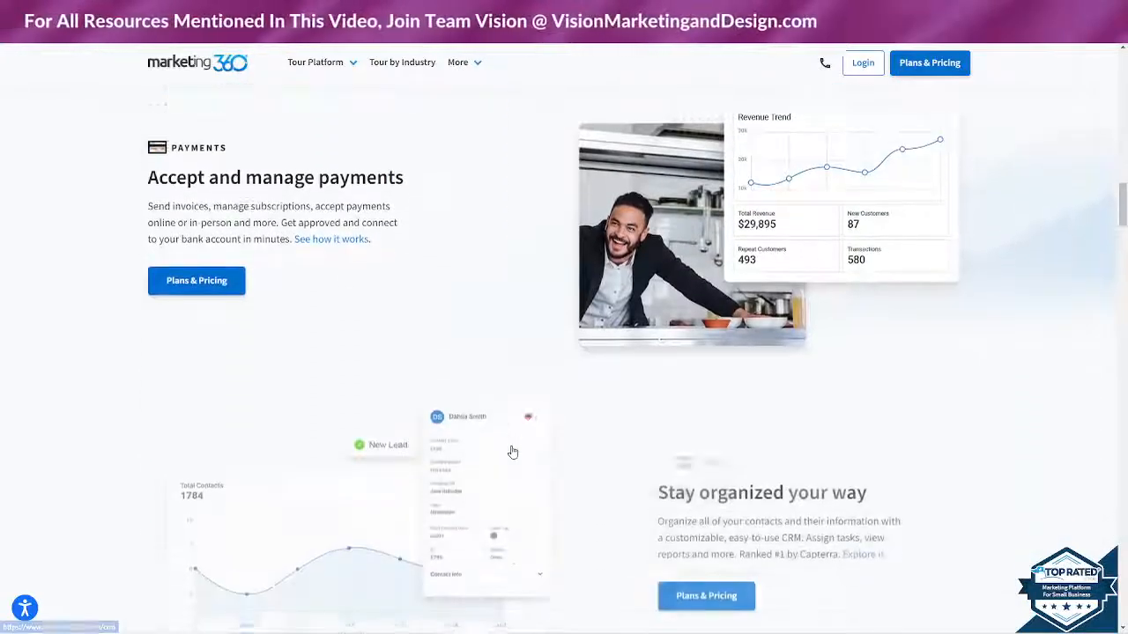
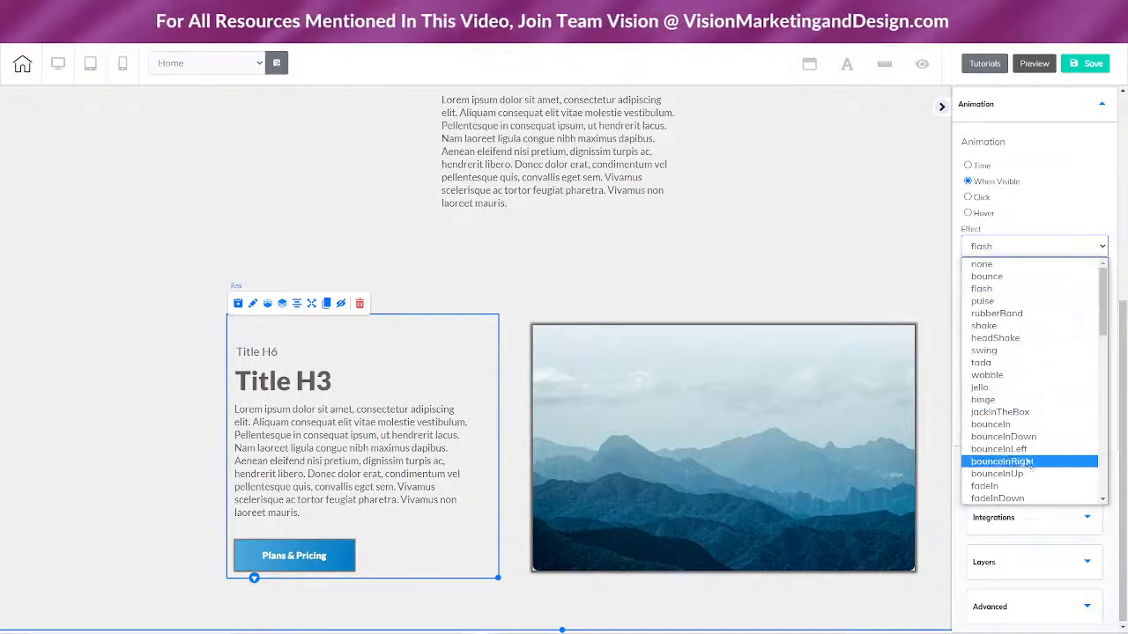
- Set the animation effect of the text box to fadeIn
{"action": "scroll", "coordinate": [1027, 462], "scroll_direction": "down", "scroll_amount": 3}
{"action": "left_click", "coordinate": [1002, 369]}
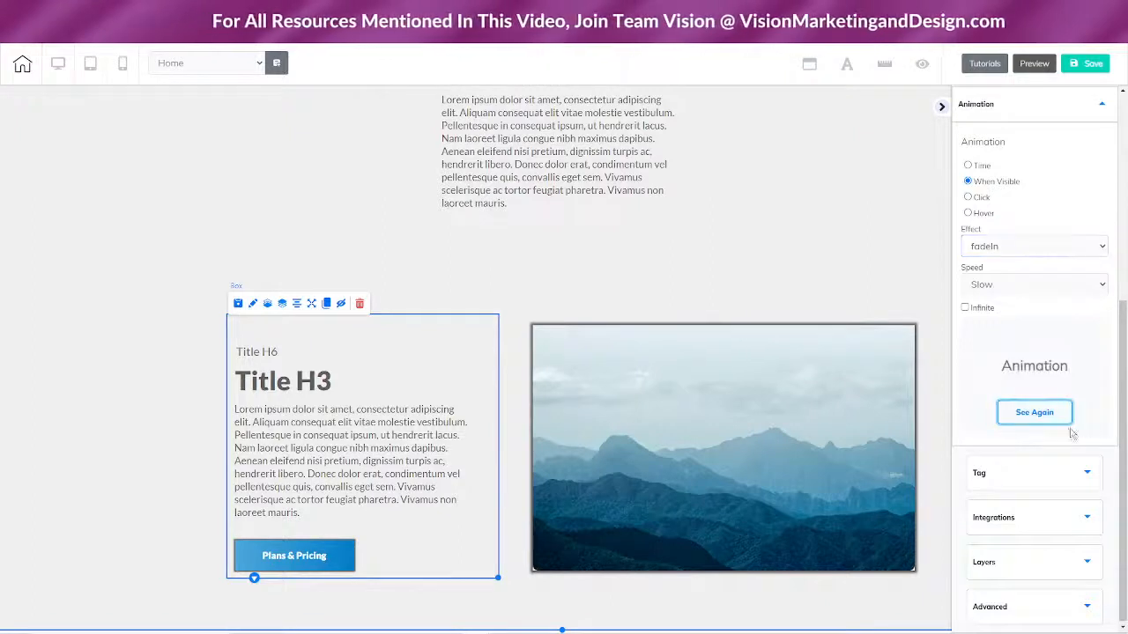
- Replay the fadeIn preview, then try the fadeInUp effect on the text box and replay its preview
{"action": "left_click", "coordinate": [1032, 412]}
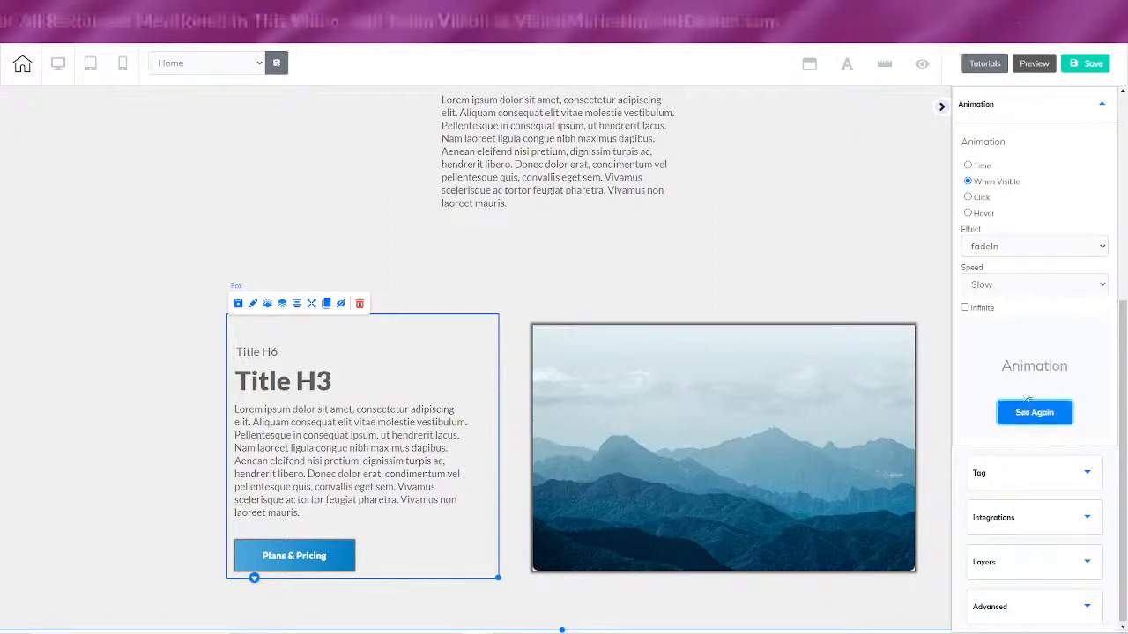
{"action": "left_click", "coordinate": [1003, 250]}
{"action": "scroll", "coordinate": [1004, 458], "scroll_direction": "down", "scroll_amount": 3}
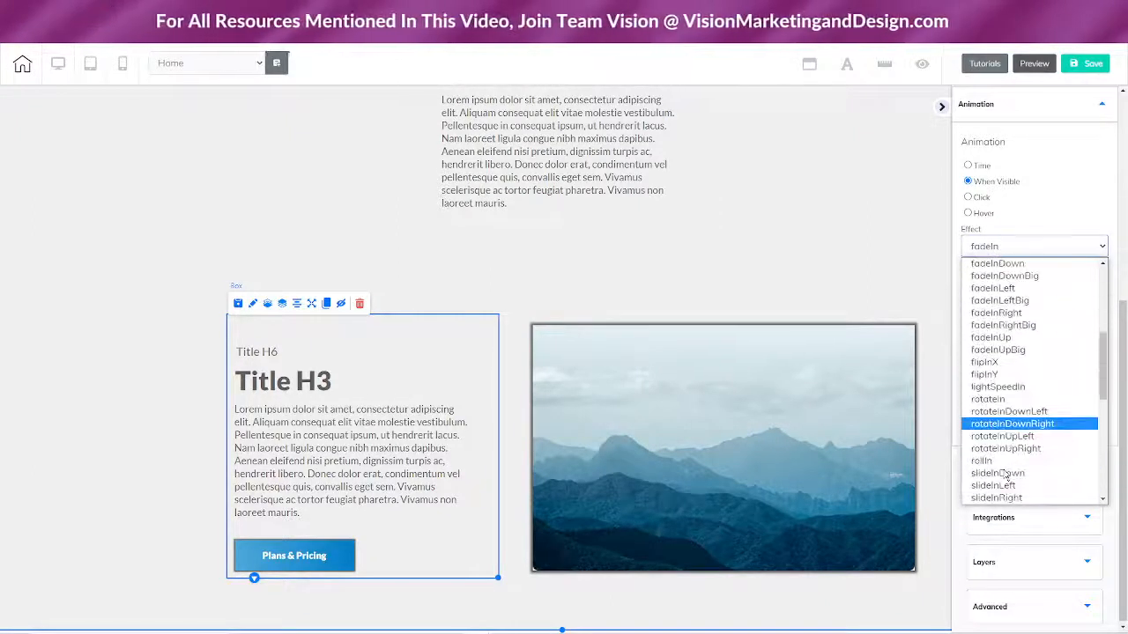
{"action": "left_click", "coordinate": [1003, 340]}
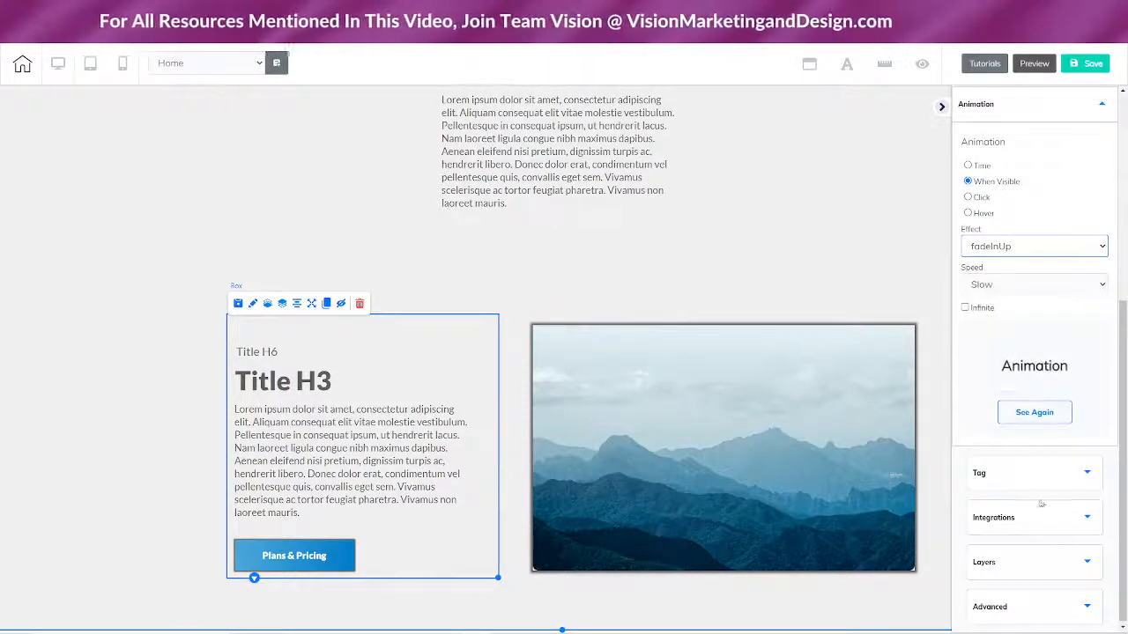
{"action": "left_click", "coordinate": [1035, 413]}
- Try the fadeInLeft effect on the text box and replay its animation preview
{"action": "left_click", "coordinate": [1031, 246]}
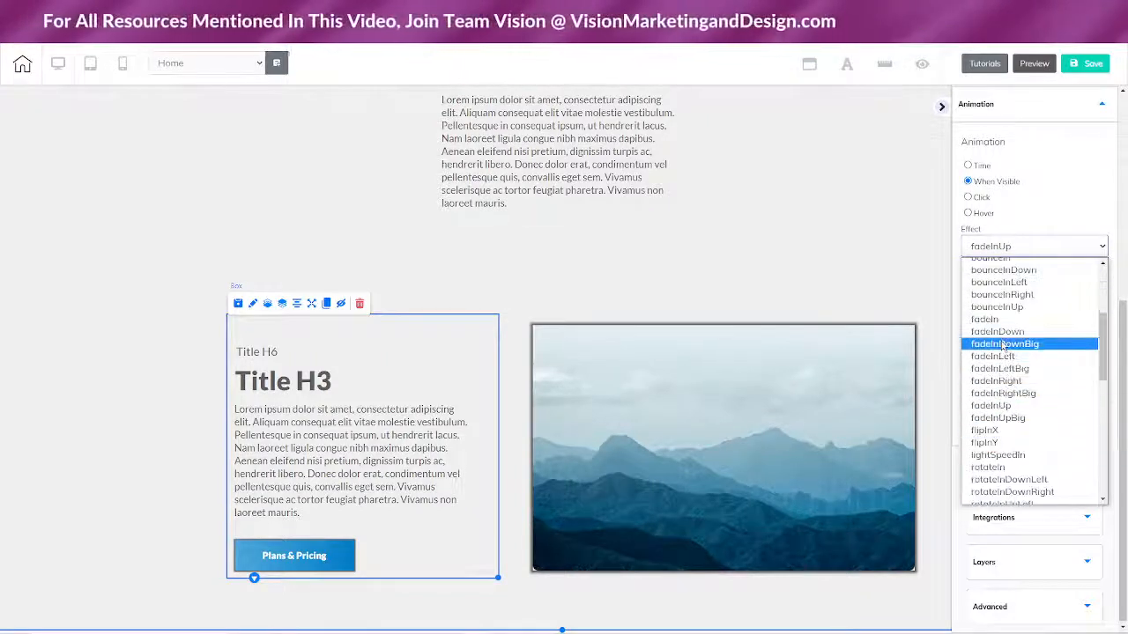
{"action": "left_click", "coordinate": [1011, 356]}
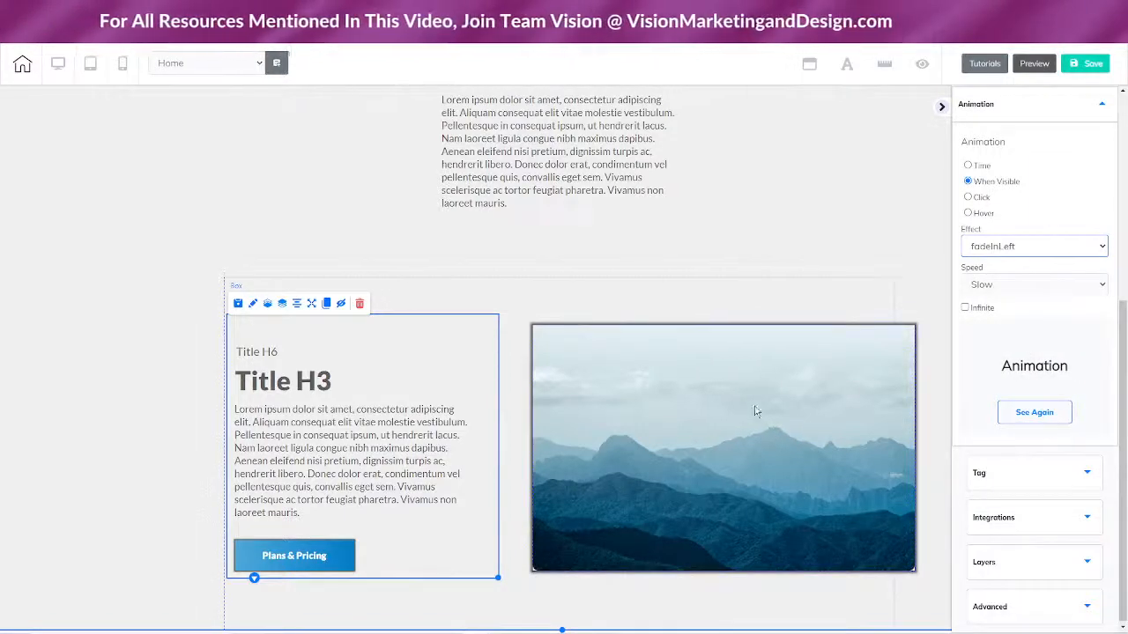
{"action": "left_click", "coordinate": [1035, 414]}
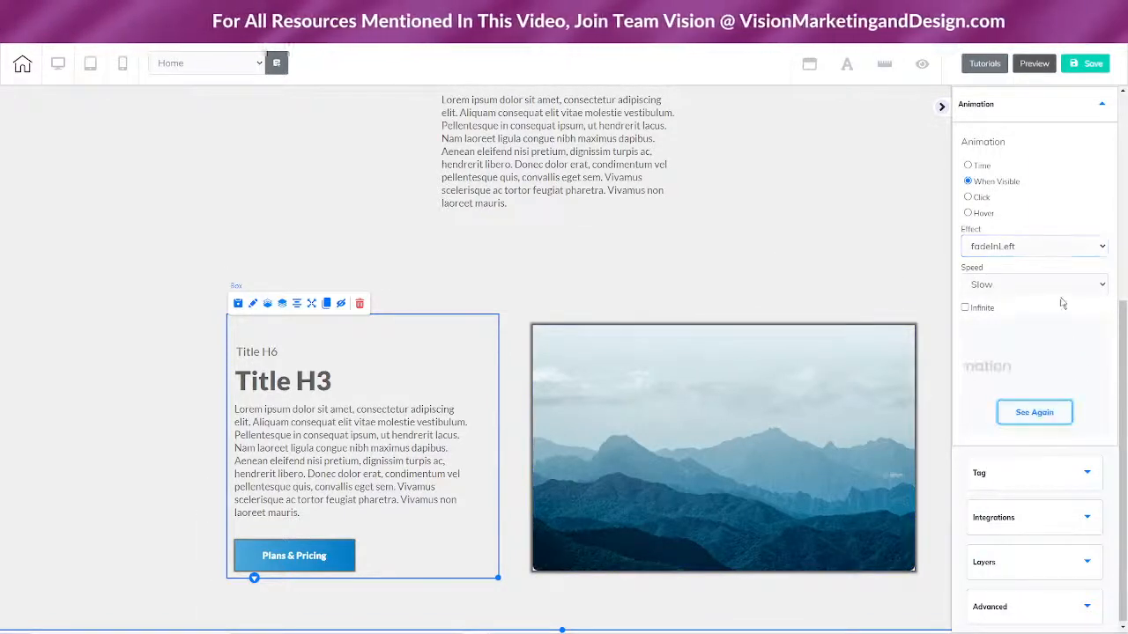
- Try the fadeInDown and bounceInLeft animation effects on the text box
{"action": "left_click", "coordinate": [1012, 247]}
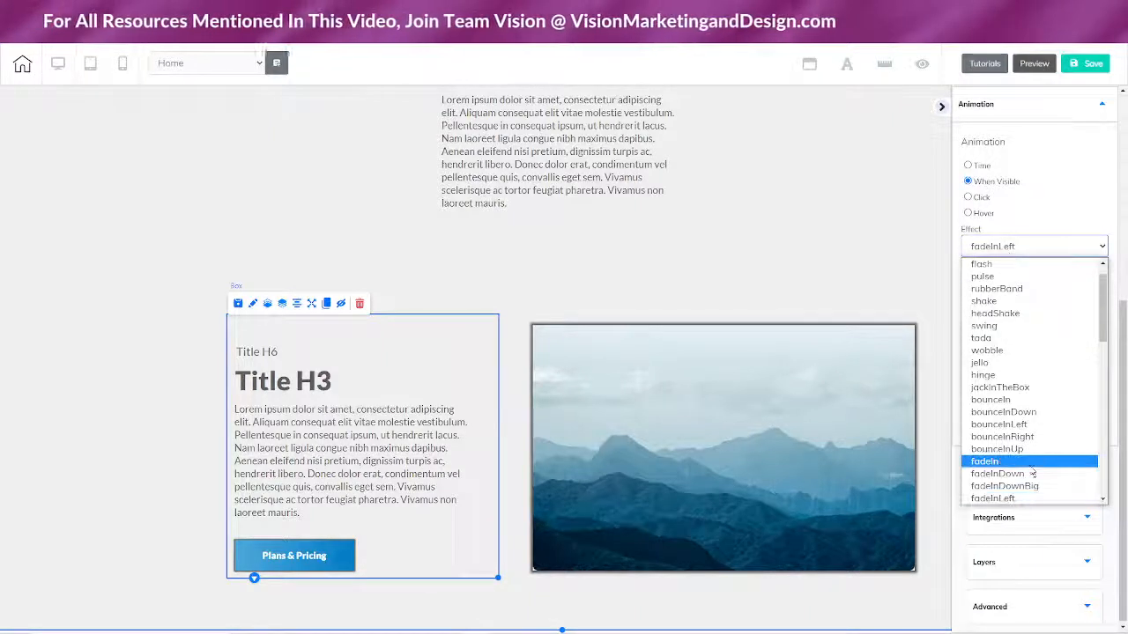
{"action": "scroll", "coordinate": [1028, 467], "scroll_direction": "down", "scroll_amount": 6}
{"action": "scroll", "coordinate": [1013, 423], "scroll_direction": "up", "scroll_amount": 3}
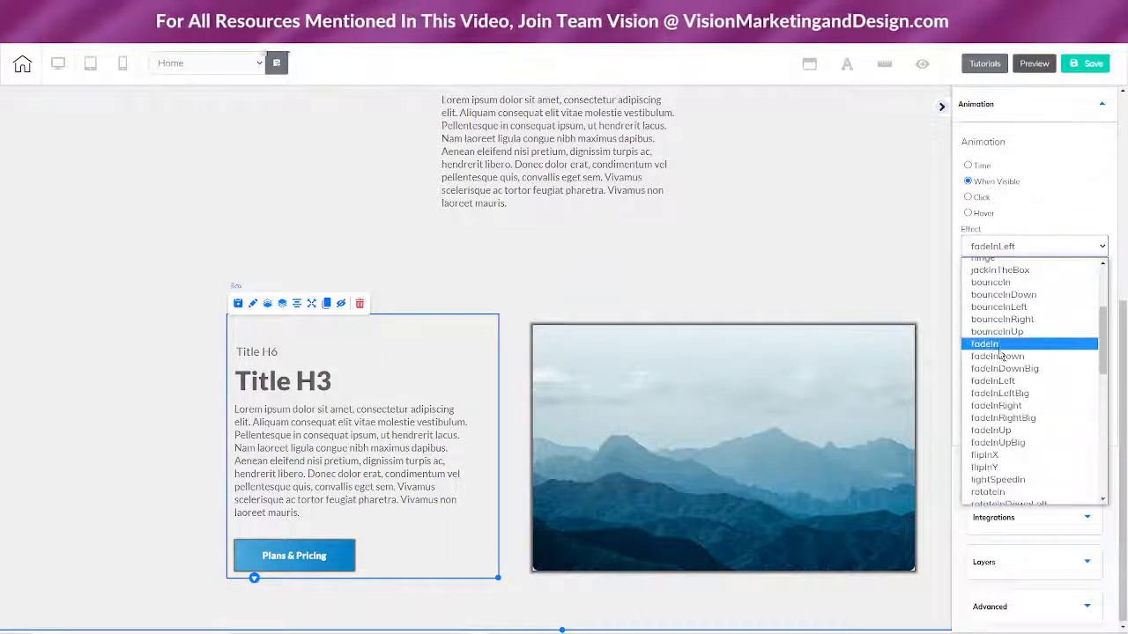
{"action": "left_click", "coordinate": [1000, 357]}
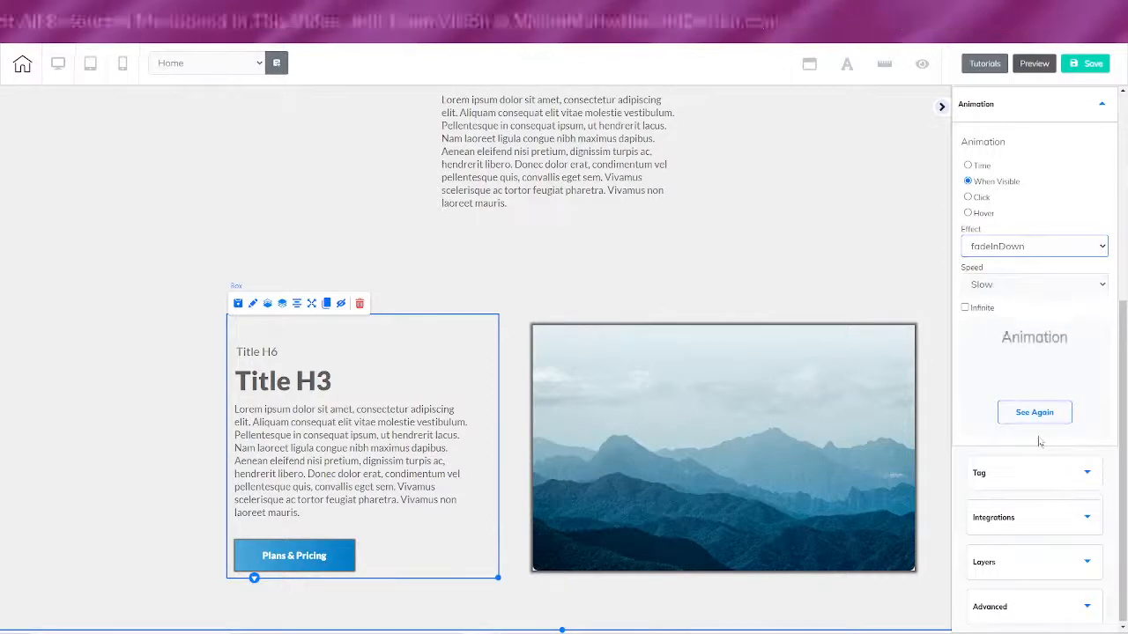
{"action": "left_click", "coordinate": [1025, 247]}
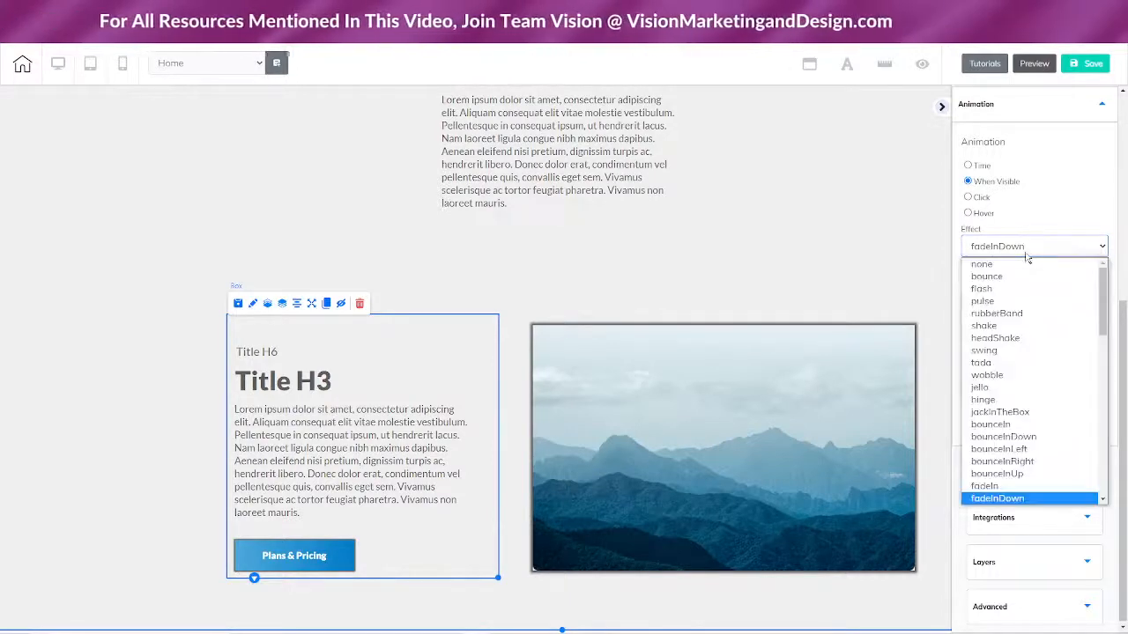
{"action": "left_click", "coordinate": [998, 451]}
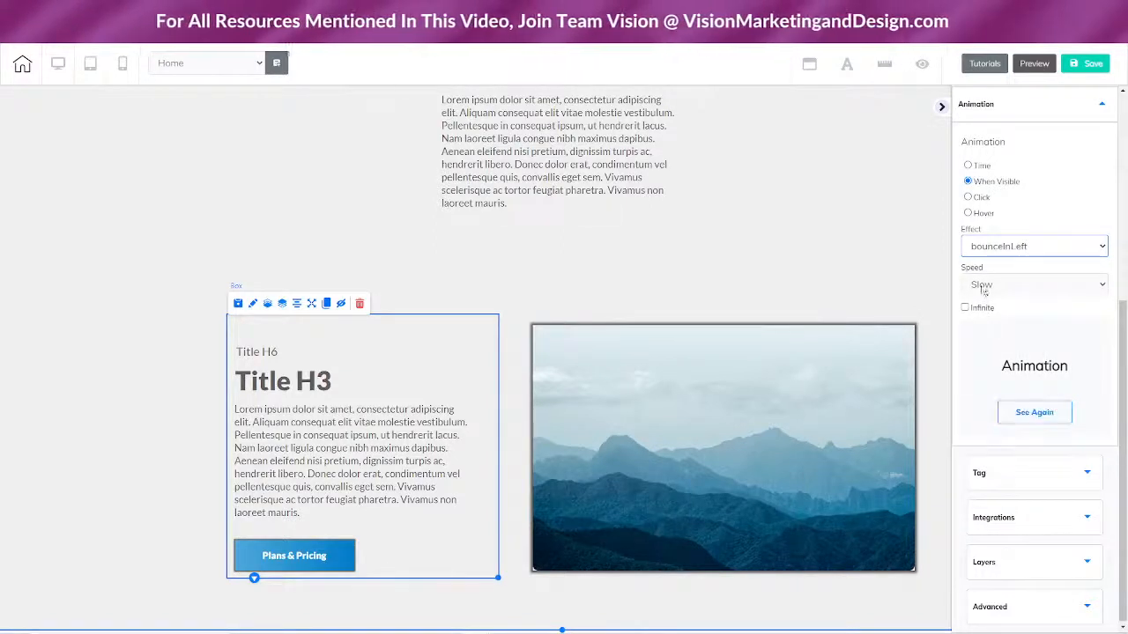
- Try the slideInRight and slideInDown animation effects on the text box
{"action": "left_click", "coordinate": [1002, 248]}
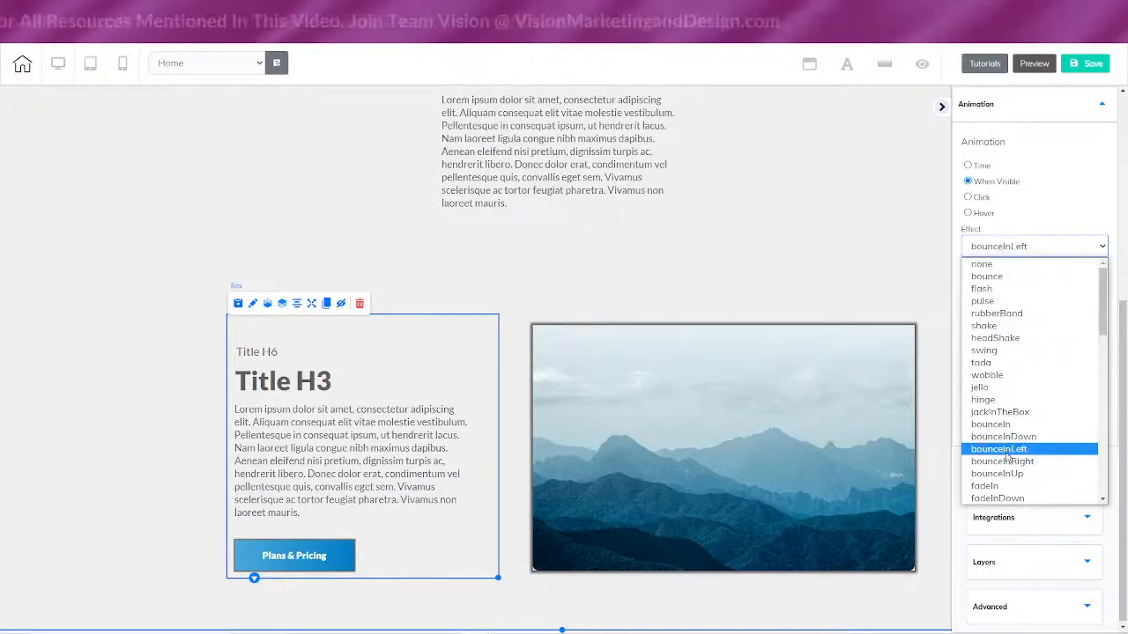
{"action": "scroll", "coordinate": [1007, 474], "scroll_direction": "down", "scroll_amount": 4}
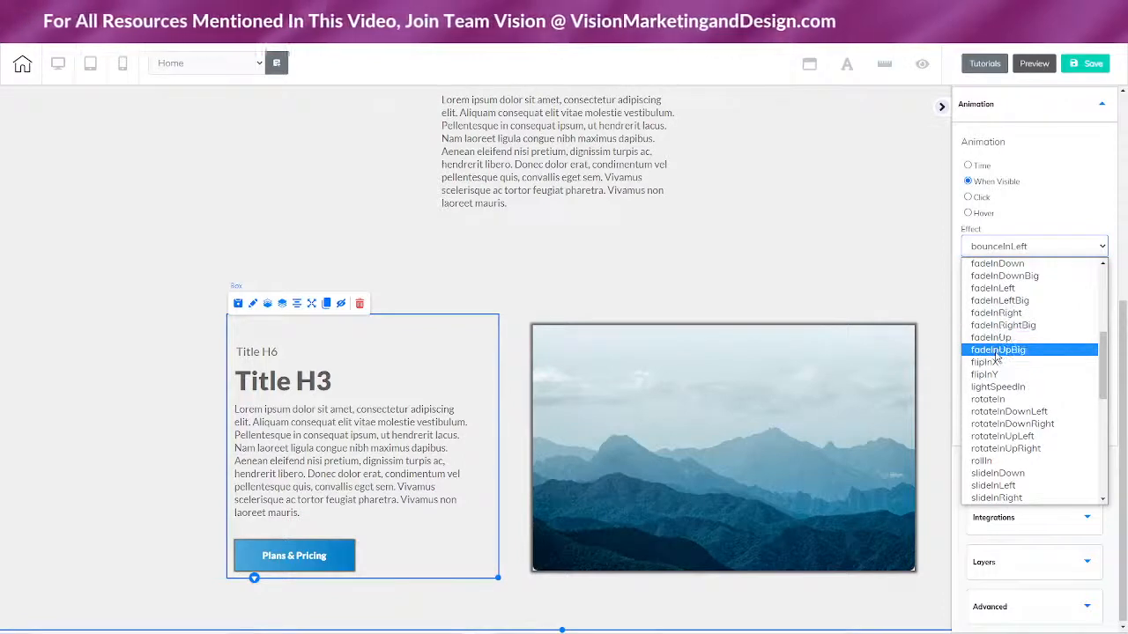
{"action": "left_click", "coordinate": [1007, 498]}
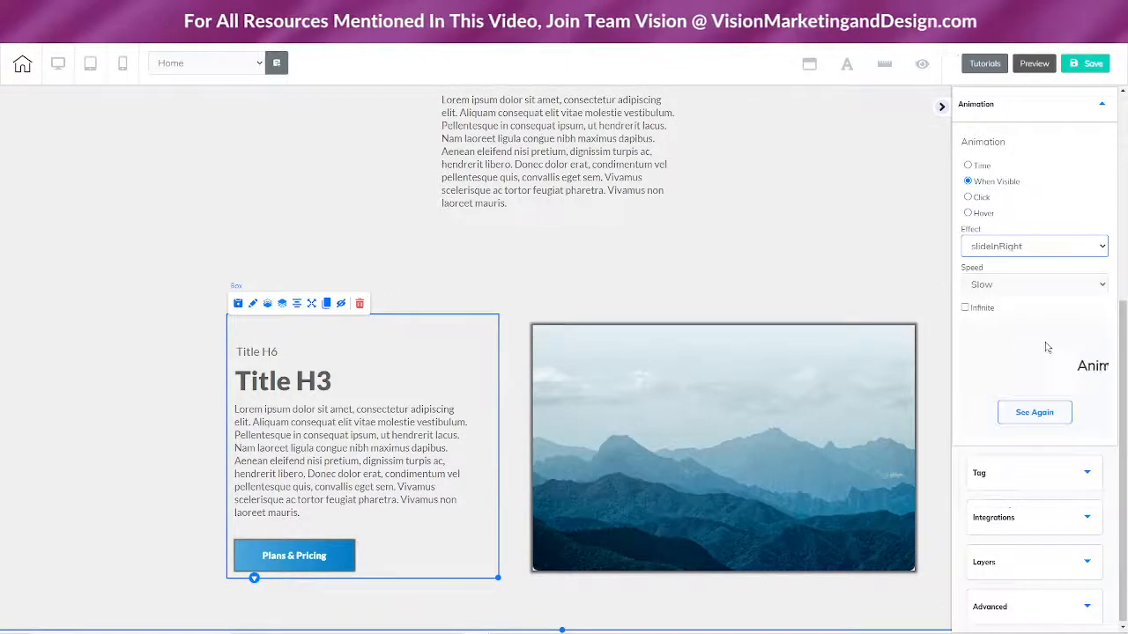
{"action": "left_click", "coordinate": [1013, 247]}
{"action": "left_click", "coordinate": [1000, 474]}
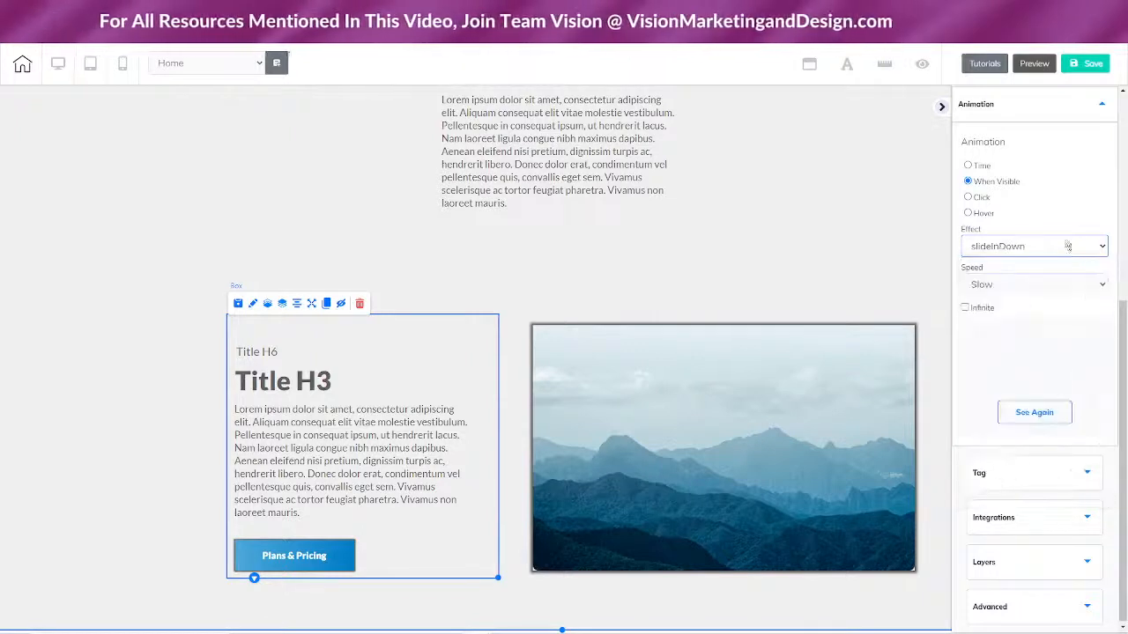
- Try the rotateInUpRight and fadeInRight animation effects on the text box
{"action": "left_click", "coordinate": [1001, 249]}
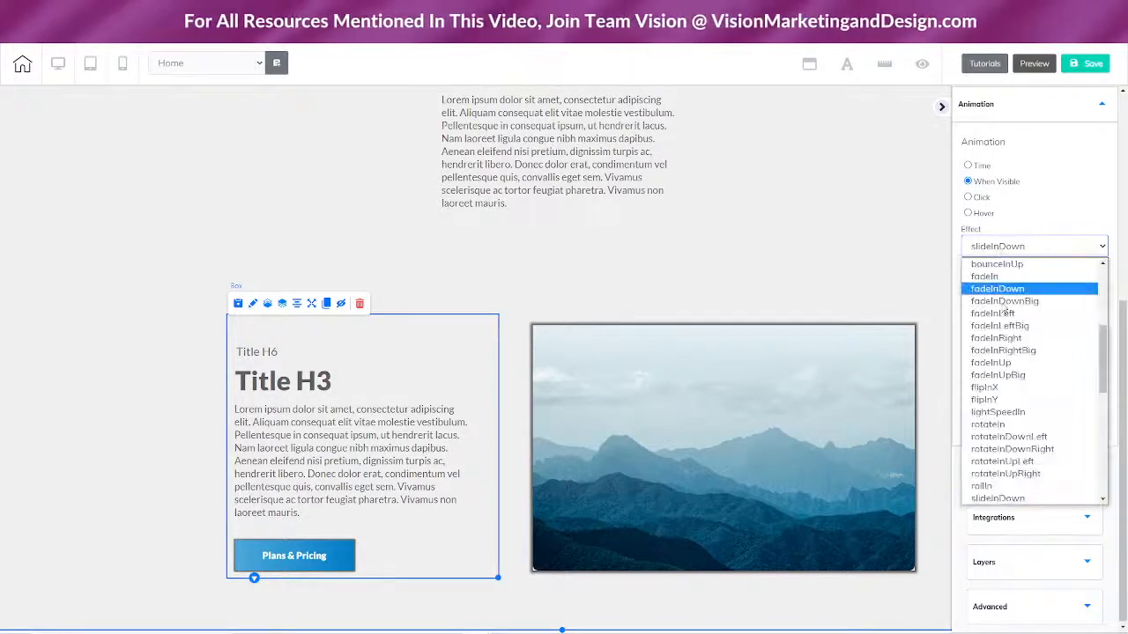
{"action": "left_click", "coordinate": [984, 476]}
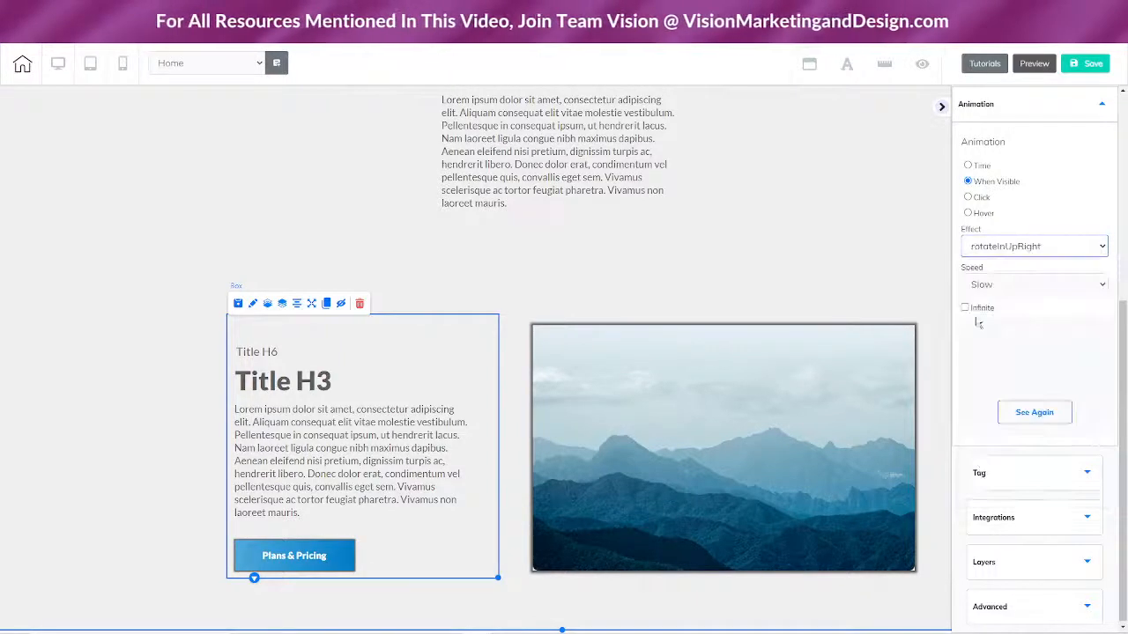
{"action": "left_click", "coordinate": [1006, 246]}
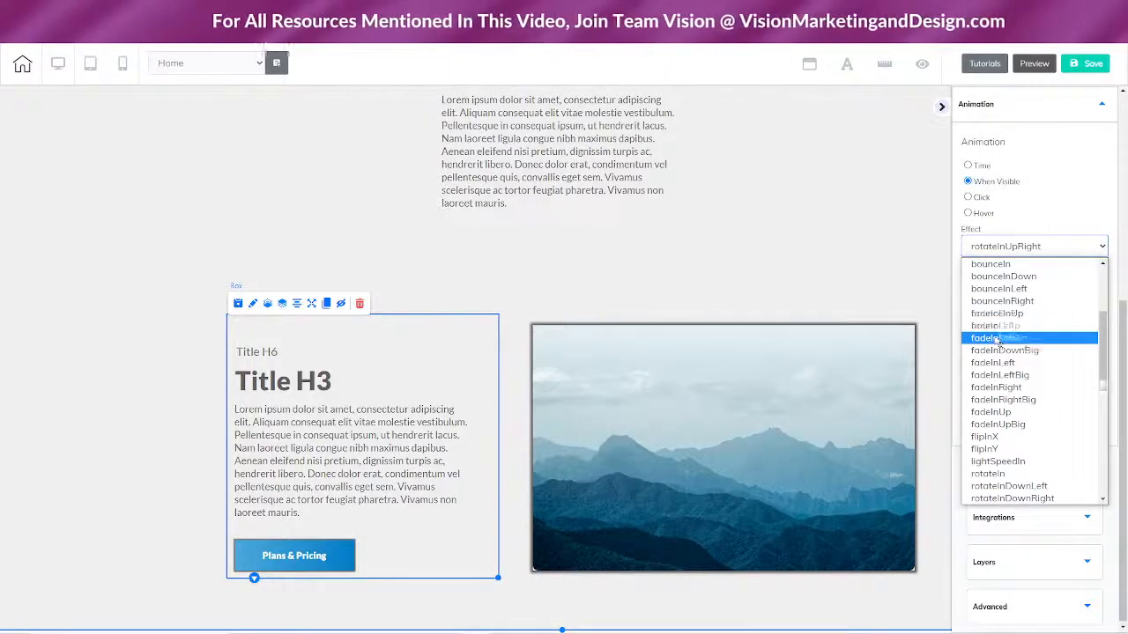
{"action": "left_click", "coordinate": [985, 389]}
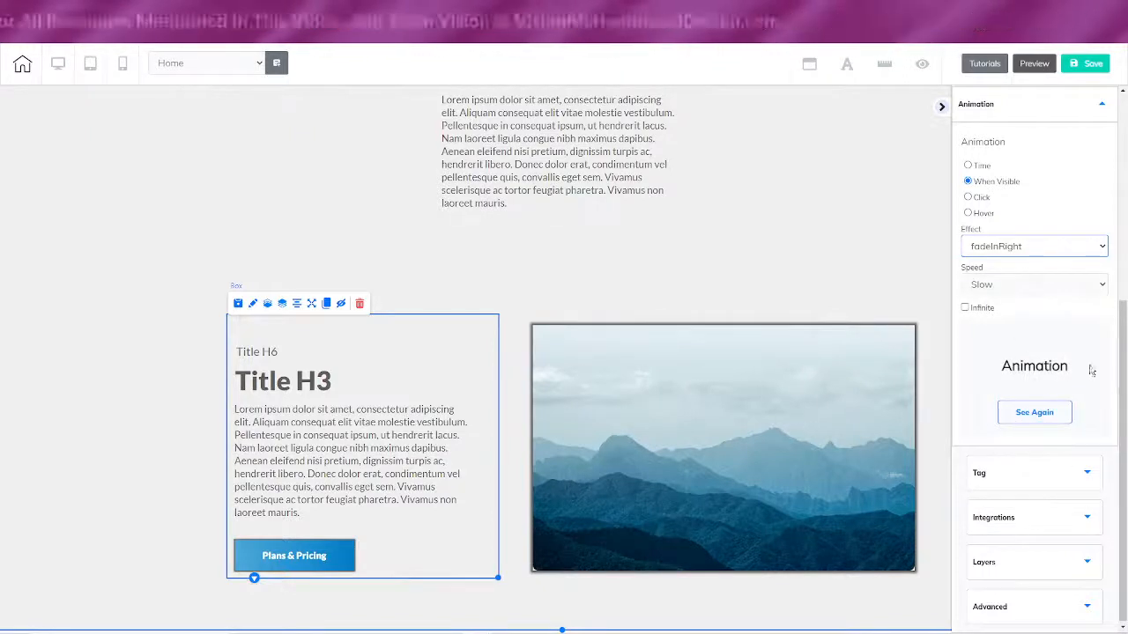
- Set the animation effect of the box with the text and button to fadeInLeft
{"action": "left_click", "coordinate": [1004, 253]}
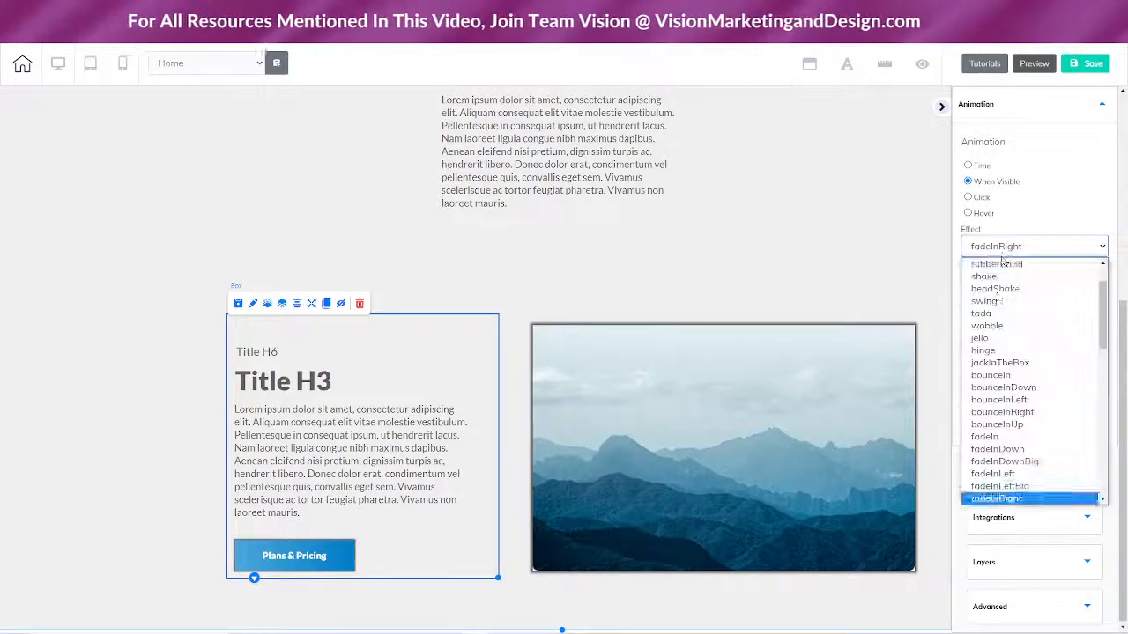
{"action": "left_click", "coordinate": [1003, 474]}
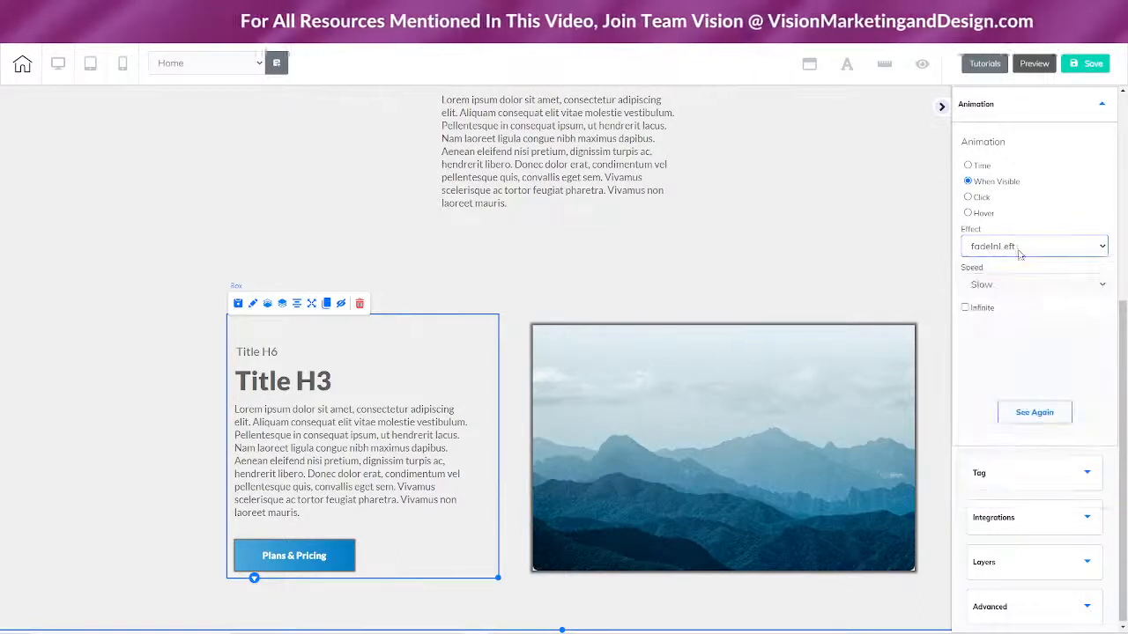
- Set the mountain image's animation to start When Visible
{"action": "left_click", "coordinate": [761, 410]}
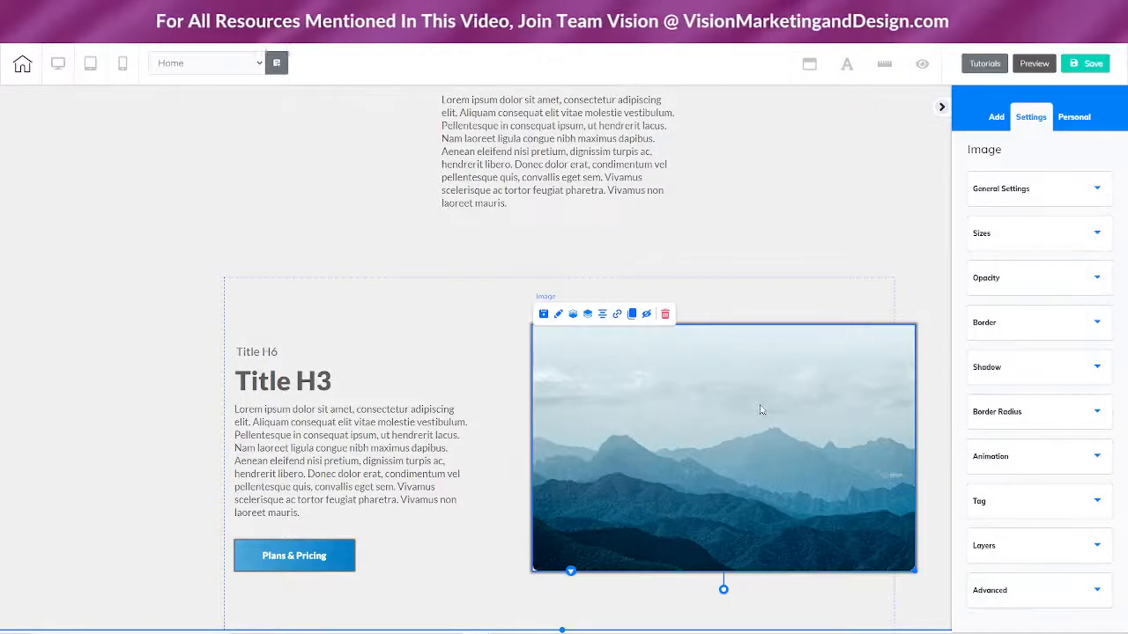
{"action": "left_click", "coordinate": [1034, 459]}
{"action": "scroll", "coordinate": [1005, 370], "scroll_direction": "down", "scroll_amount": 3}
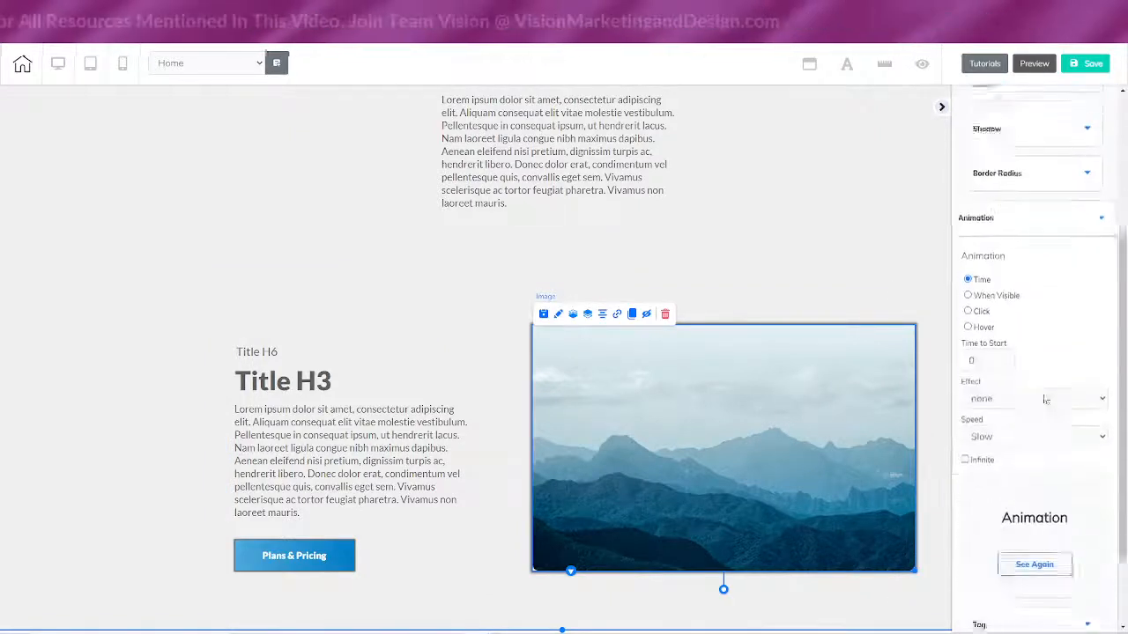
{"action": "left_click", "coordinate": [968, 240]}
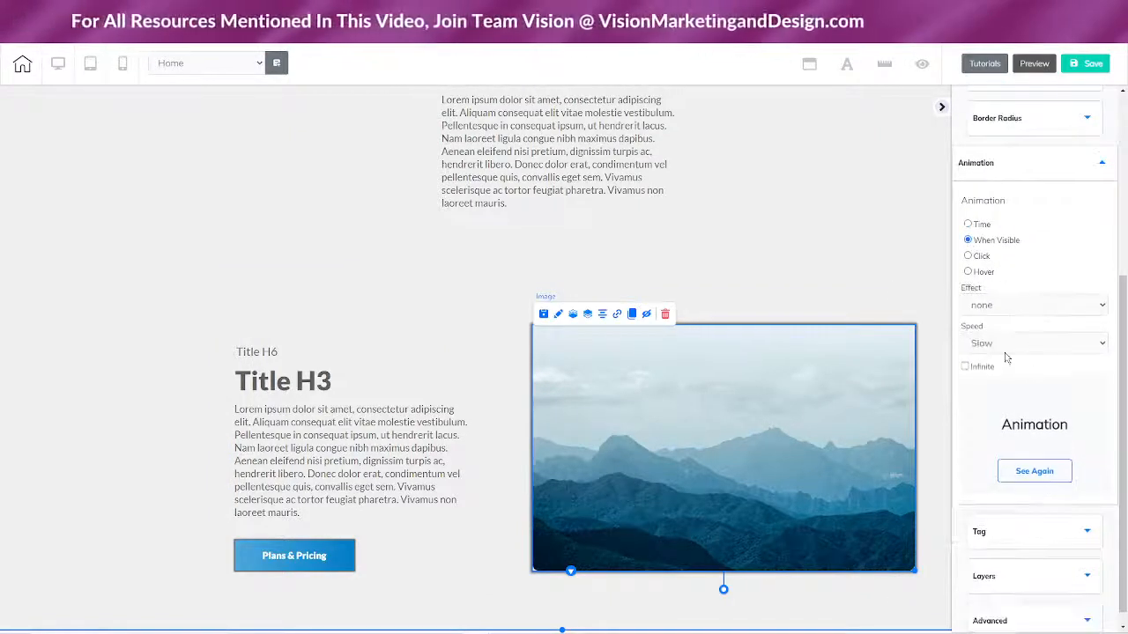
- Try the fadeInLeft animation effect on the mountain image
{"action": "left_click", "coordinate": [1007, 306]}
{"action": "scroll", "coordinate": [1029, 471], "scroll_direction": "down", "scroll_amount": 10}
{"action": "scroll", "coordinate": [1029, 471], "scroll_direction": "up", "scroll_amount": 3}
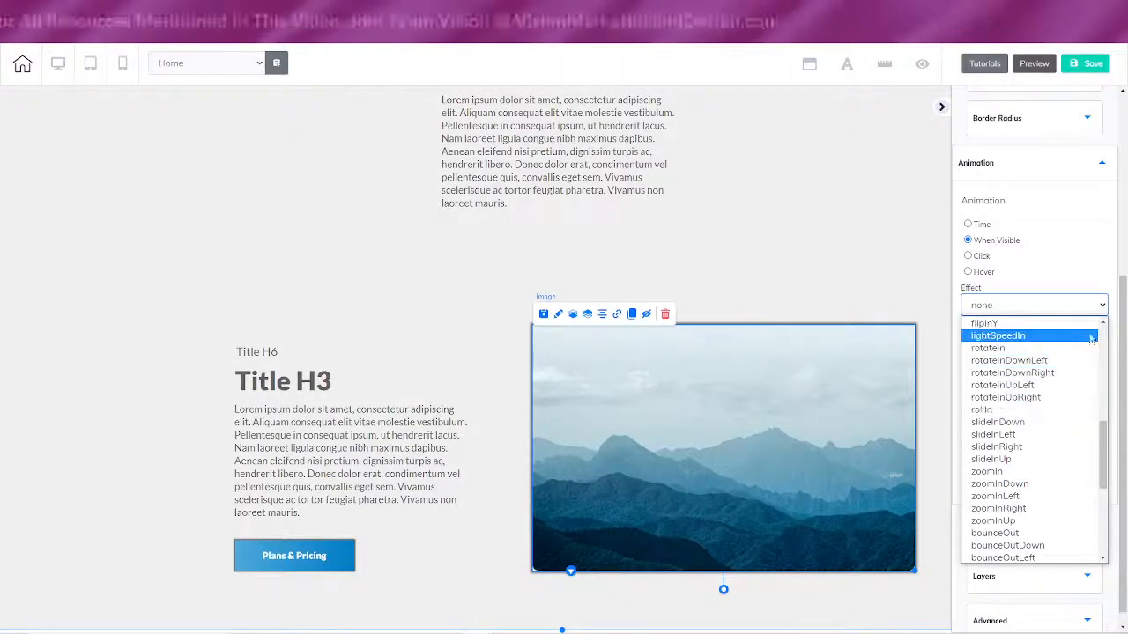
{"action": "scroll", "coordinate": [1101, 326], "scroll_direction": "up", "scroll_amount": 3}
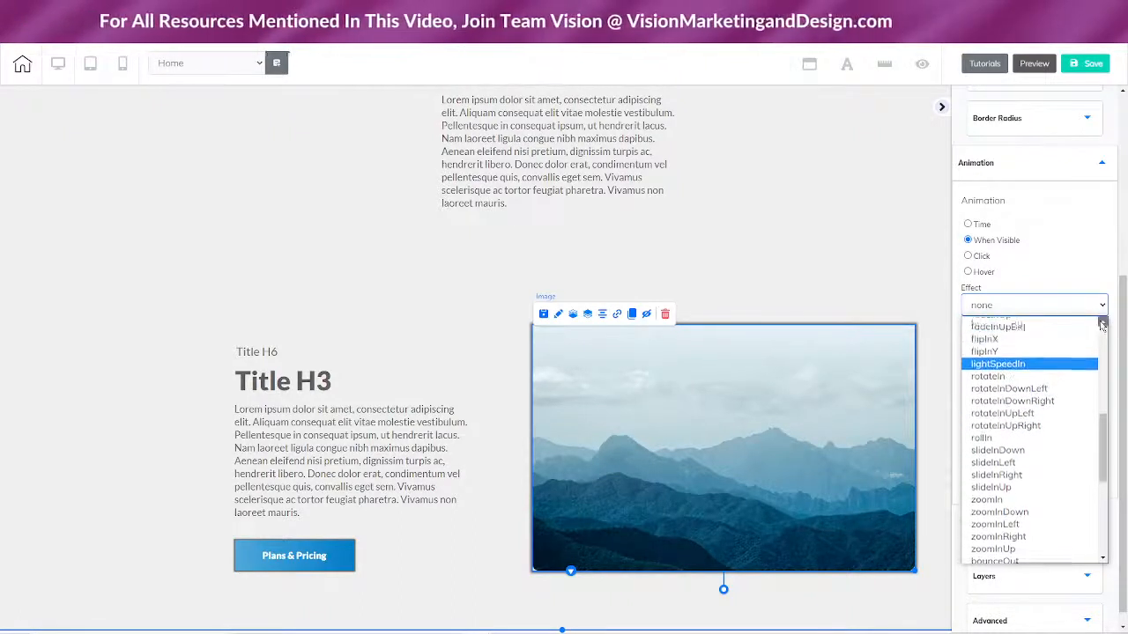
{"action": "left_click", "coordinate": [1022, 336]}
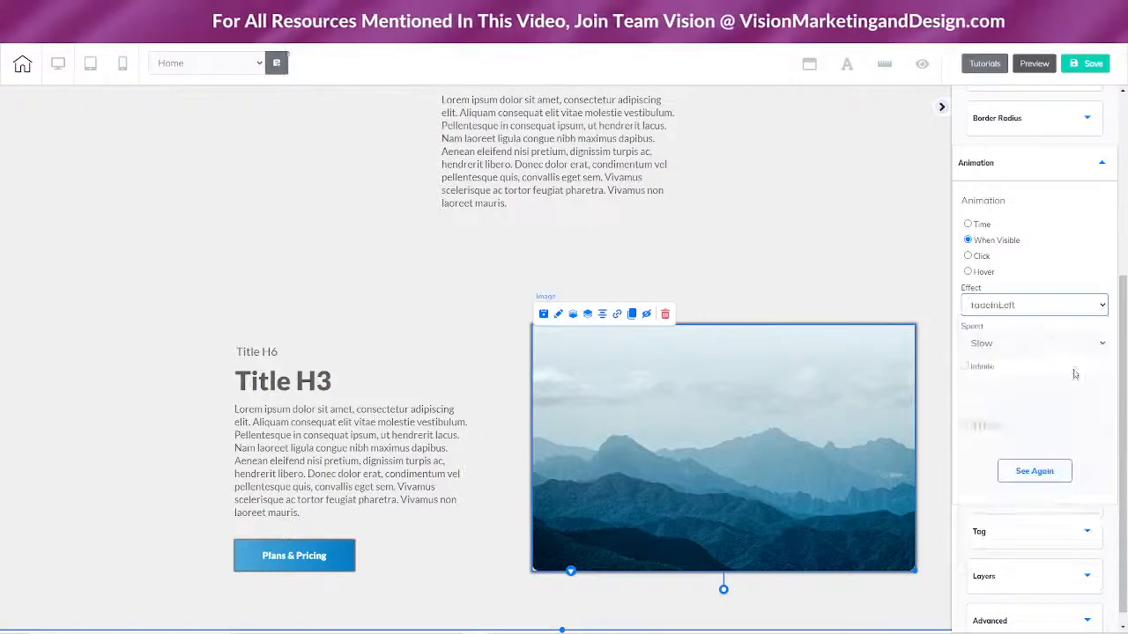
- Set the animation effect of the mountain image to fadeInRight
{"action": "left_click", "coordinate": [984, 305]}
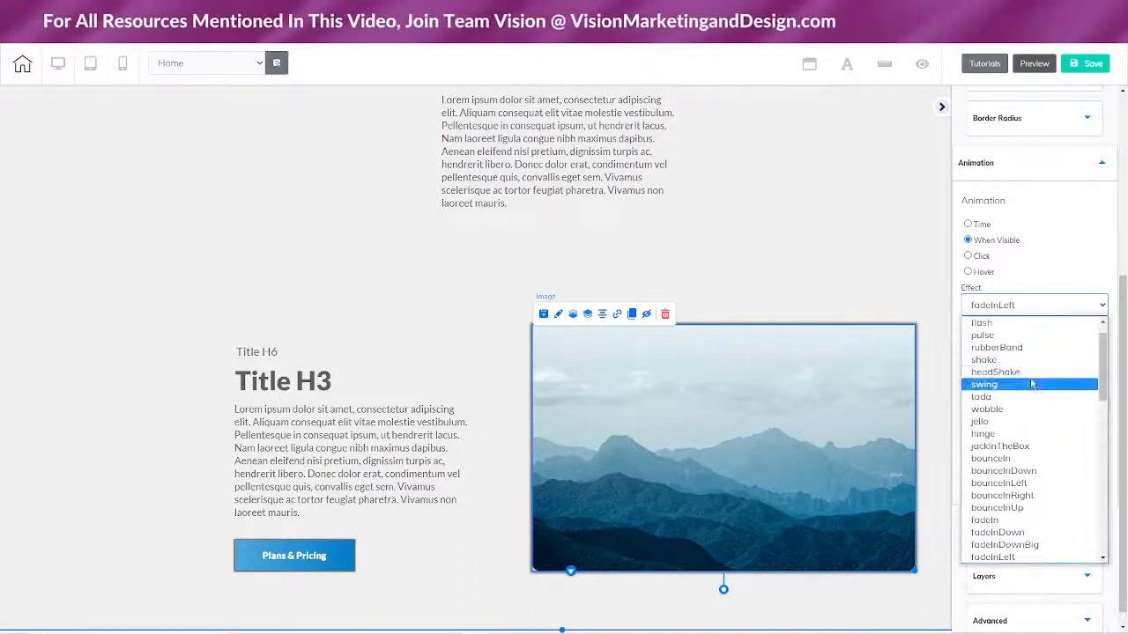
{"action": "scroll", "coordinate": [1044, 388], "scroll_direction": "down", "scroll_amount": 6}
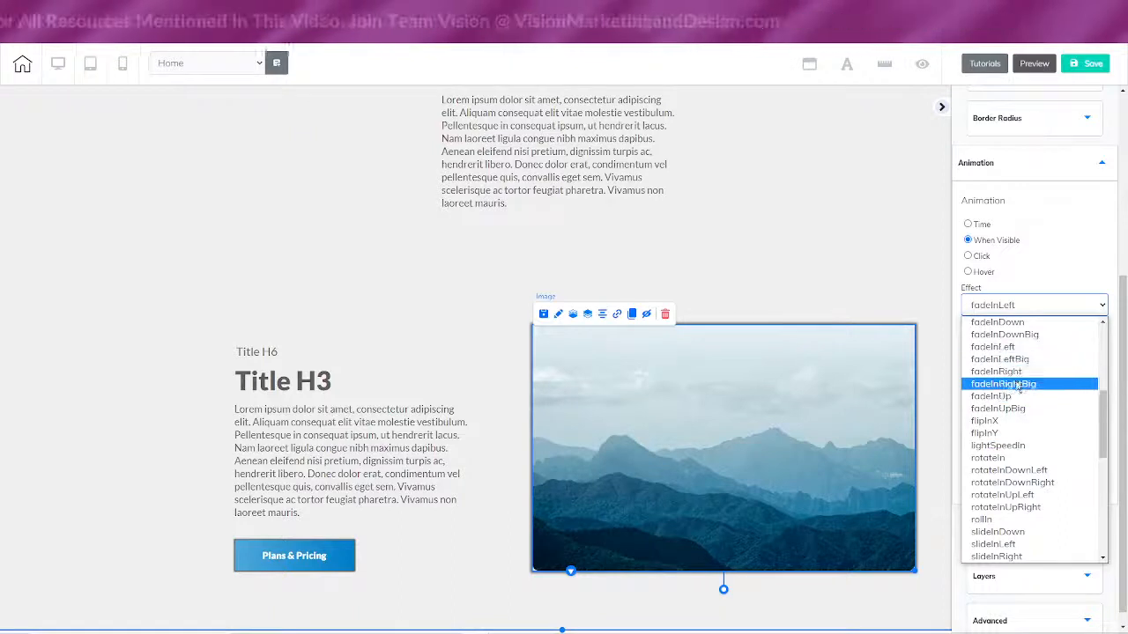
{"action": "left_click", "coordinate": [1102, 323]}
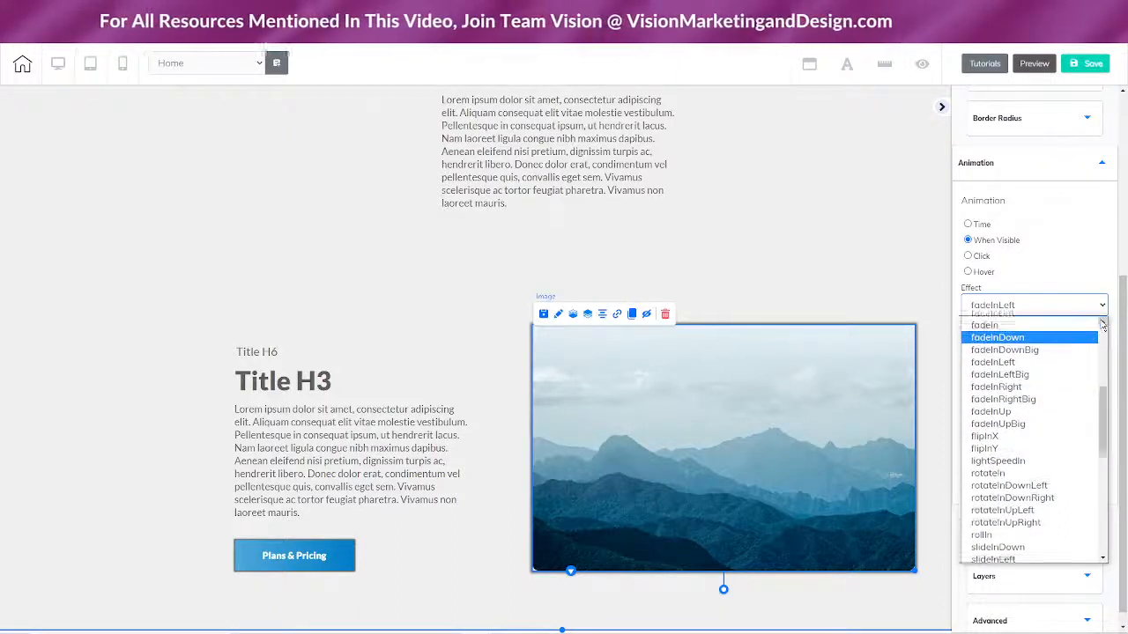
{"action": "left_click", "coordinate": [1102, 323]}
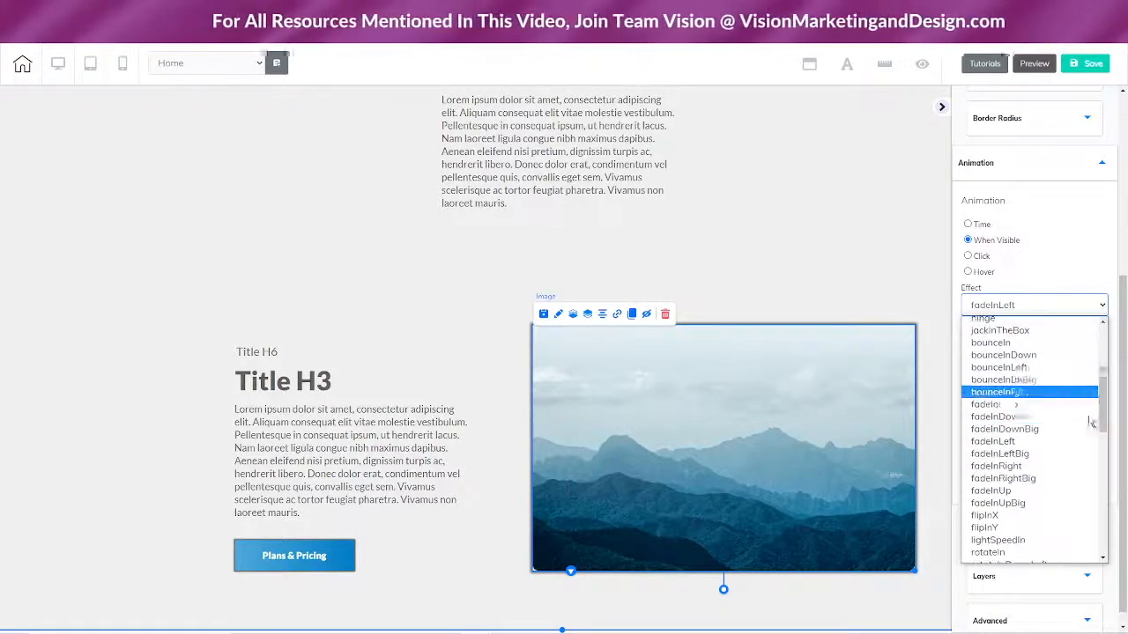
{"action": "left_click", "coordinate": [1000, 466]}
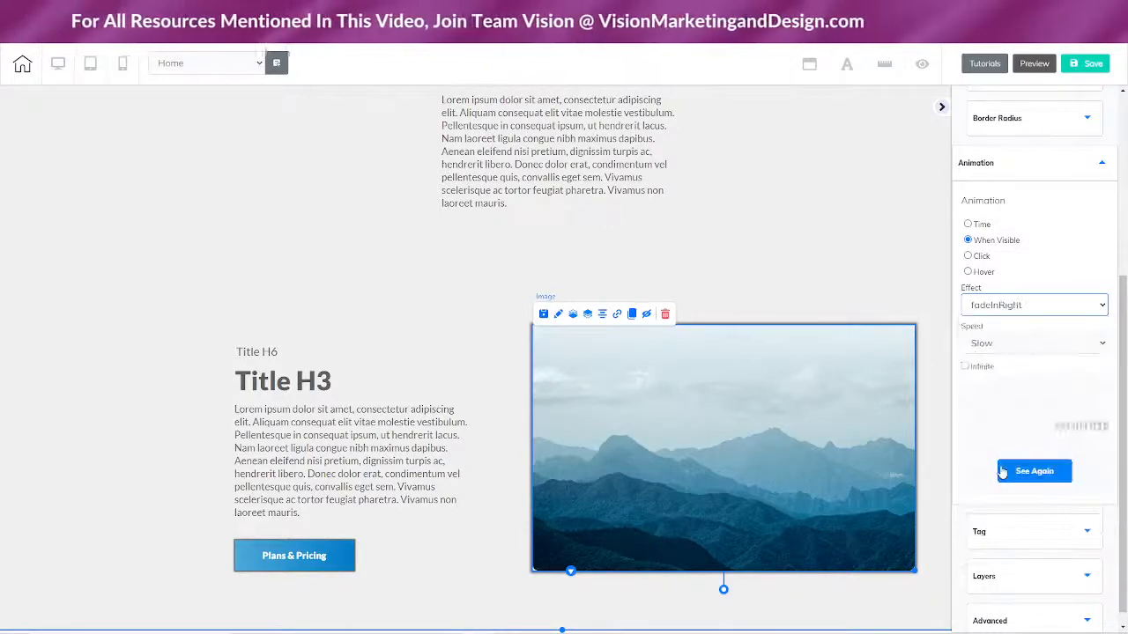
- Save and publish the site, and open the published website
{"action": "left_click", "coordinate": [1090, 64]}
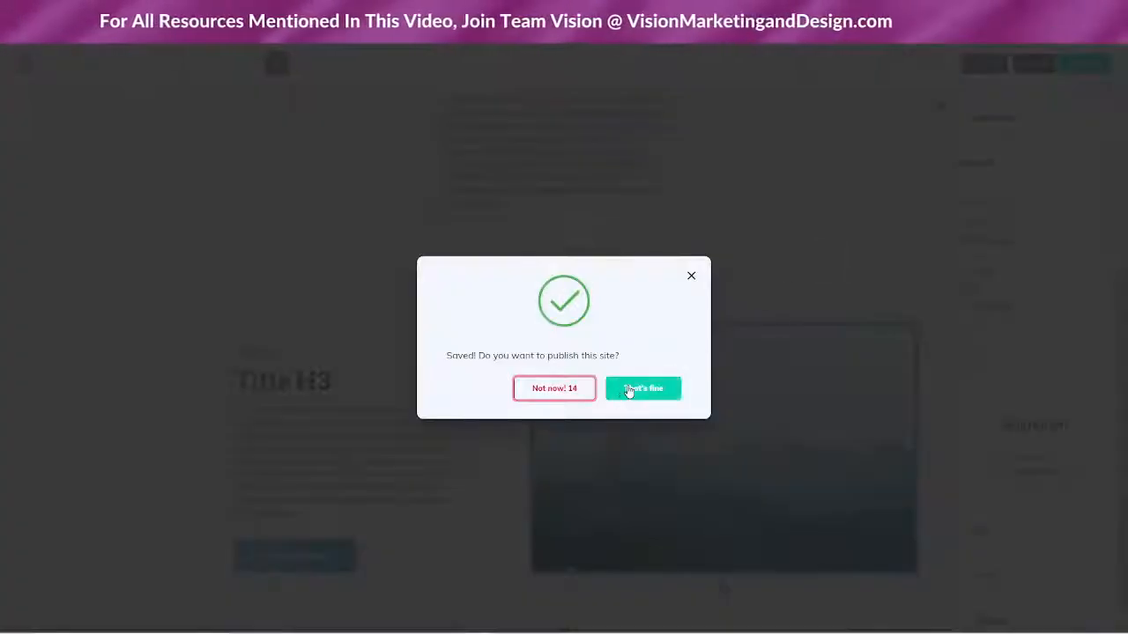
{"action": "left_click", "coordinate": [631, 390]}
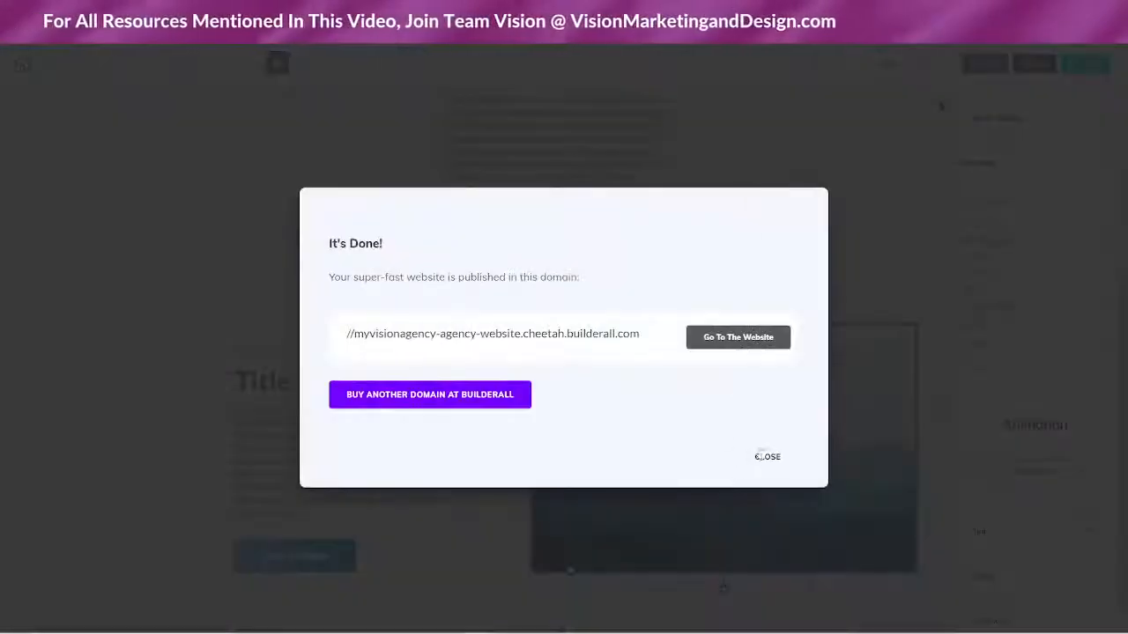
{"action": "left_click", "coordinate": [740, 342]}
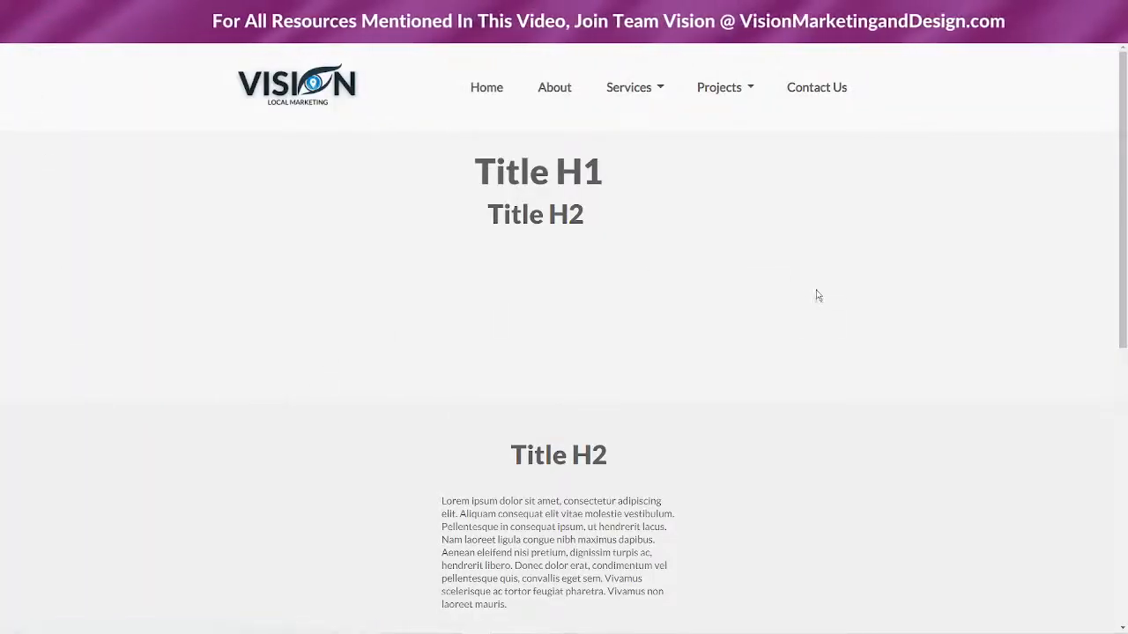
- Check the text box and image fade-in animations on the published page, and close the publishing confirmation in the site editor
{"action": "scroll", "coordinate": [817, 295], "scroll_direction": "down", "scroll_amount": 6}
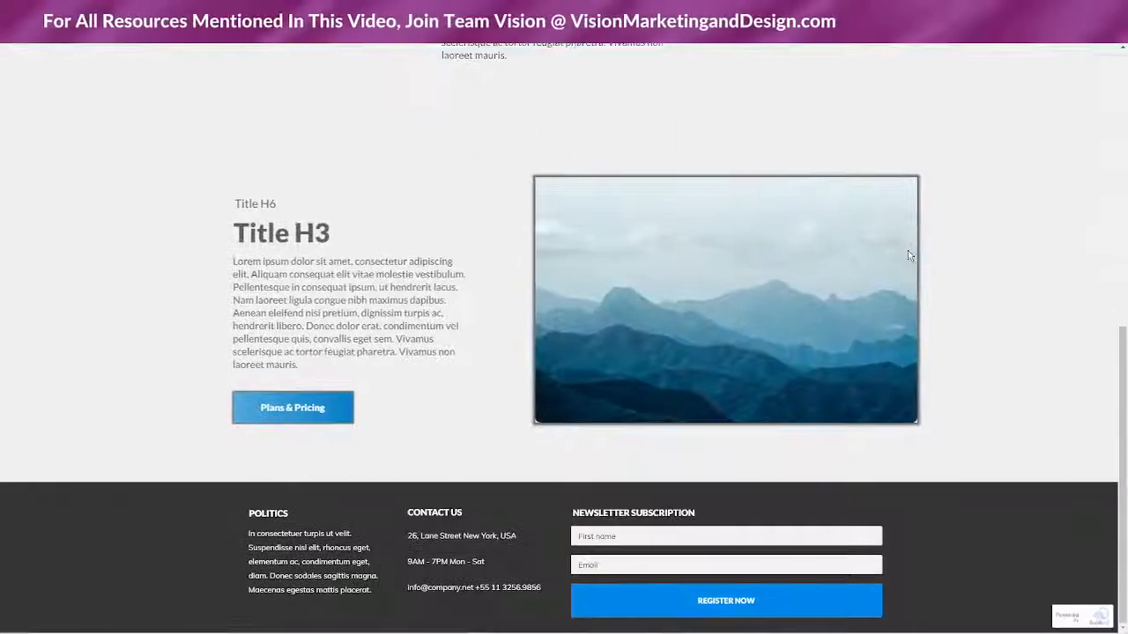
{"action": "scroll", "coordinate": [907, 250], "scroll_direction": "up", "scroll_amount": 4}
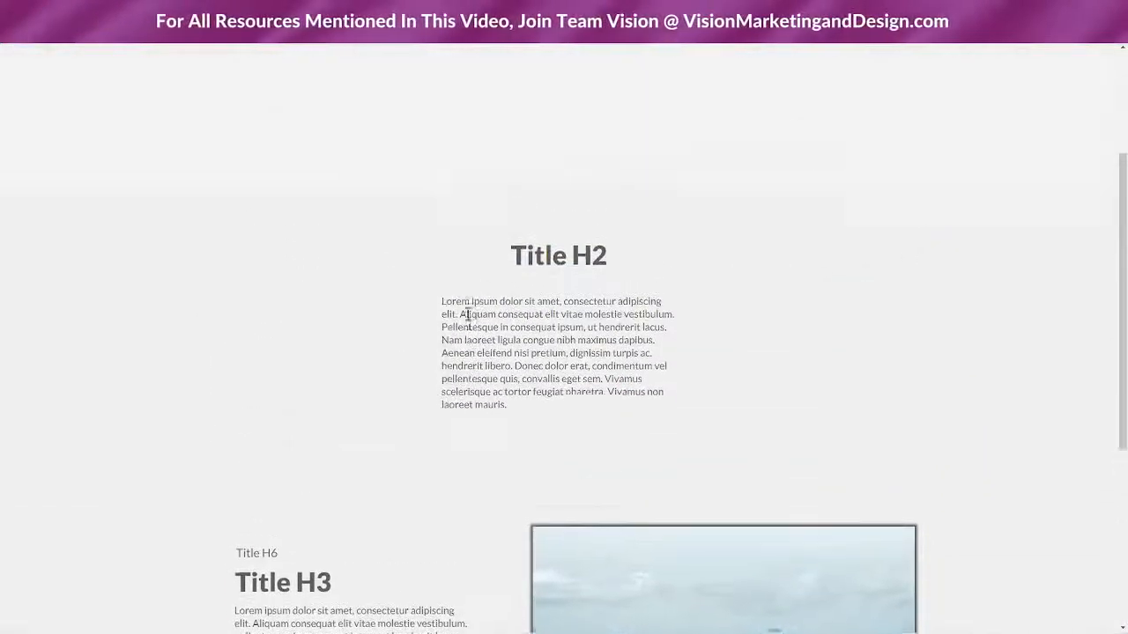
{"action": "scroll", "coordinate": [468, 315], "scroll_direction": "up", "scroll_amount": 3}
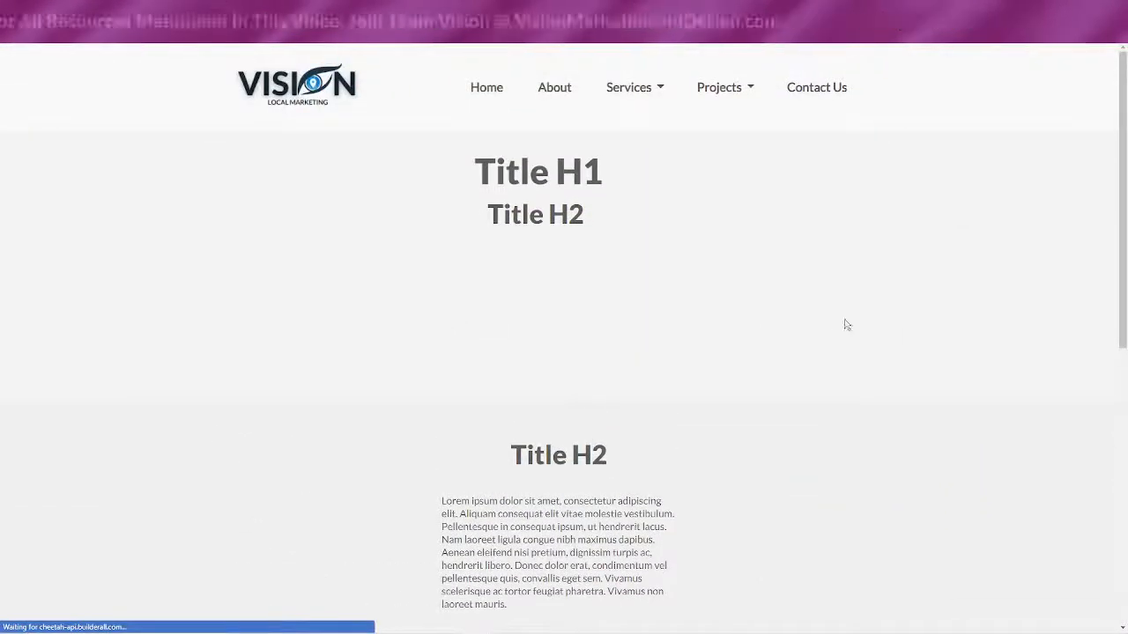
{"action": "scroll", "coordinate": [975, 325], "scroll_direction": "down", "scroll_amount": 3}
{"action": "scroll", "coordinate": [975, 326], "scroll_direction": "down", "scroll_amount": 4}
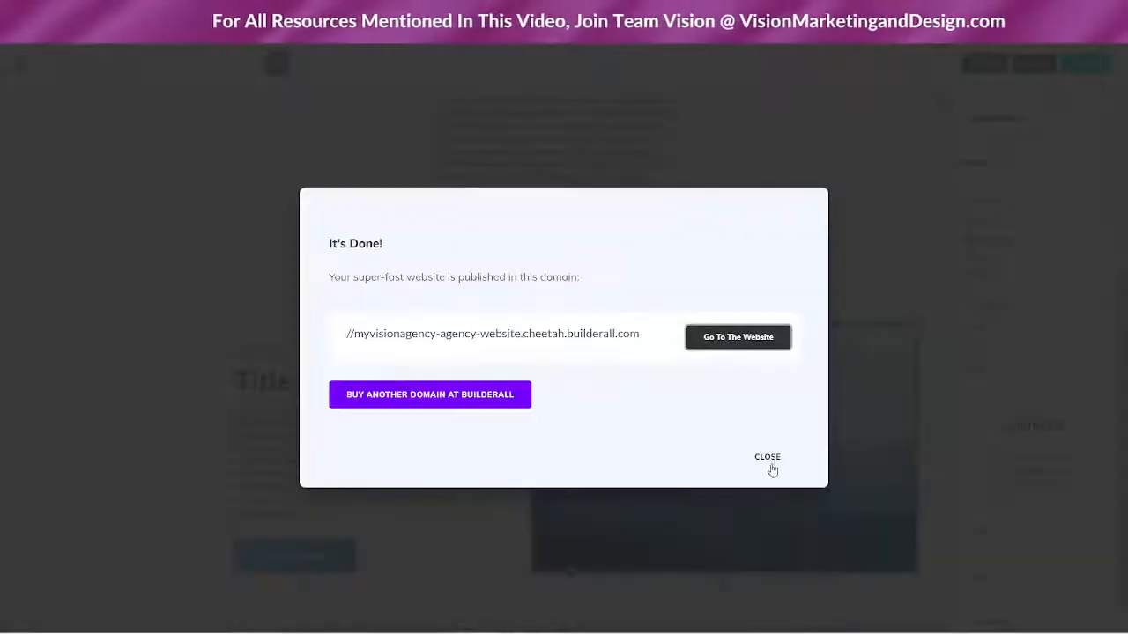
{"action": "left_click", "coordinate": [768, 460]}
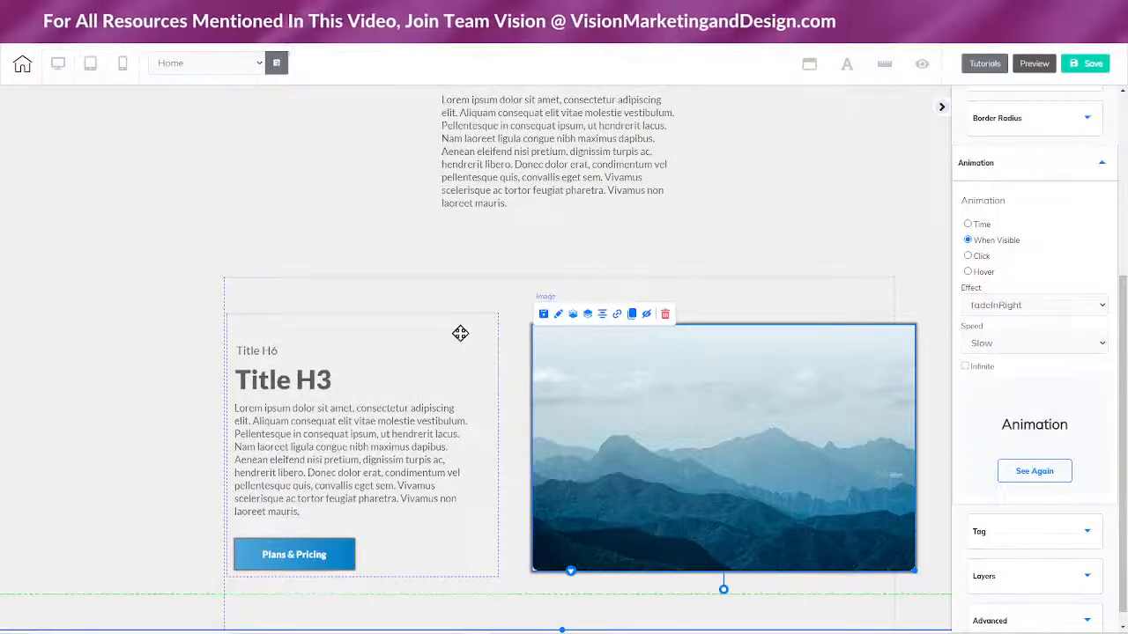
- Align the text box with the top of the mountain image and shift its subtitle, heading, paragraph and button upward inside it
{"action": "left_click_drag", "start_coordinate": [461, 331], "coordinate": [461, 342]}
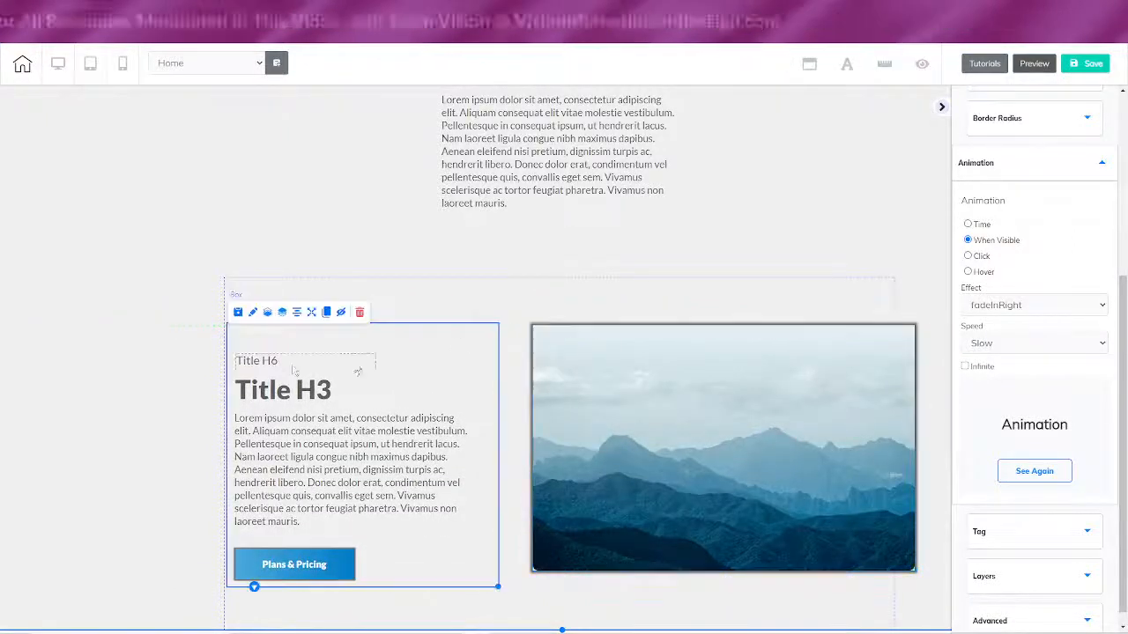
{"action": "left_click_drag", "start_coordinate": [293, 370], "coordinate": [291, 349]}
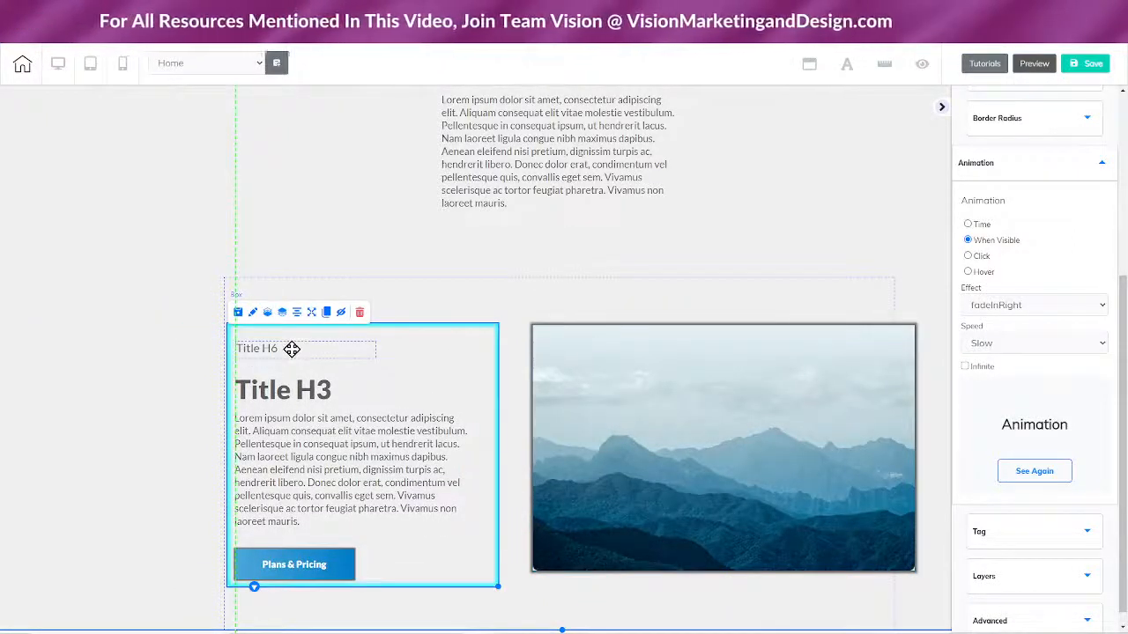
{"action": "left_click_drag", "start_coordinate": [300, 387], "coordinate": [299, 374]}
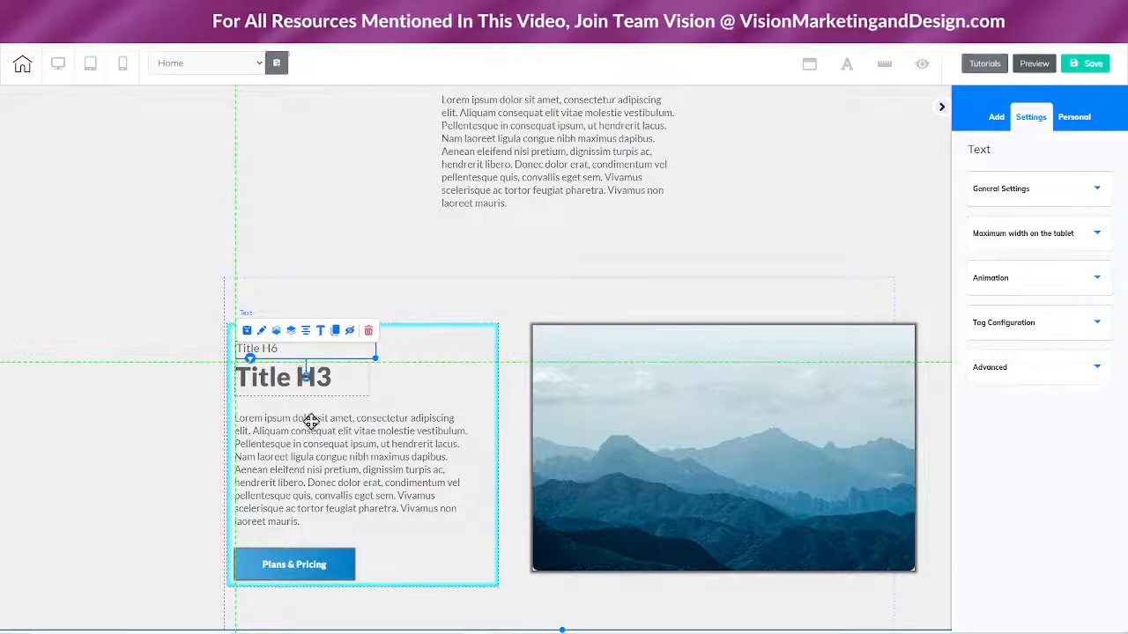
{"action": "left_click_drag", "start_coordinate": [319, 464], "coordinate": [321, 451]}
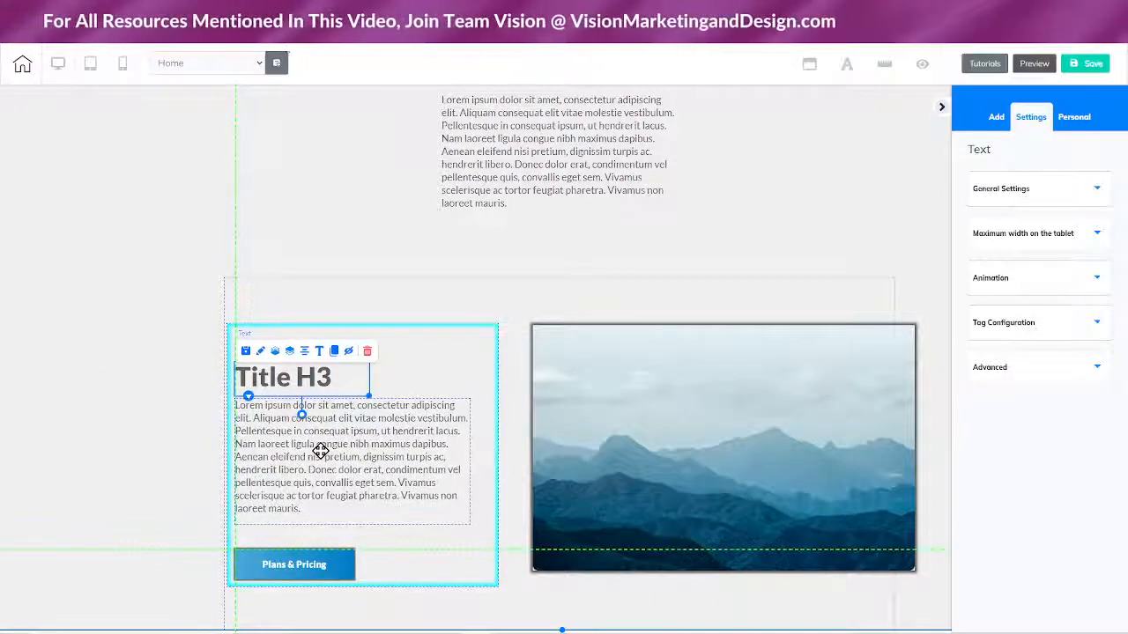
{"action": "left_click_drag", "start_coordinate": [325, 562], "coordinate": [318, 544]}
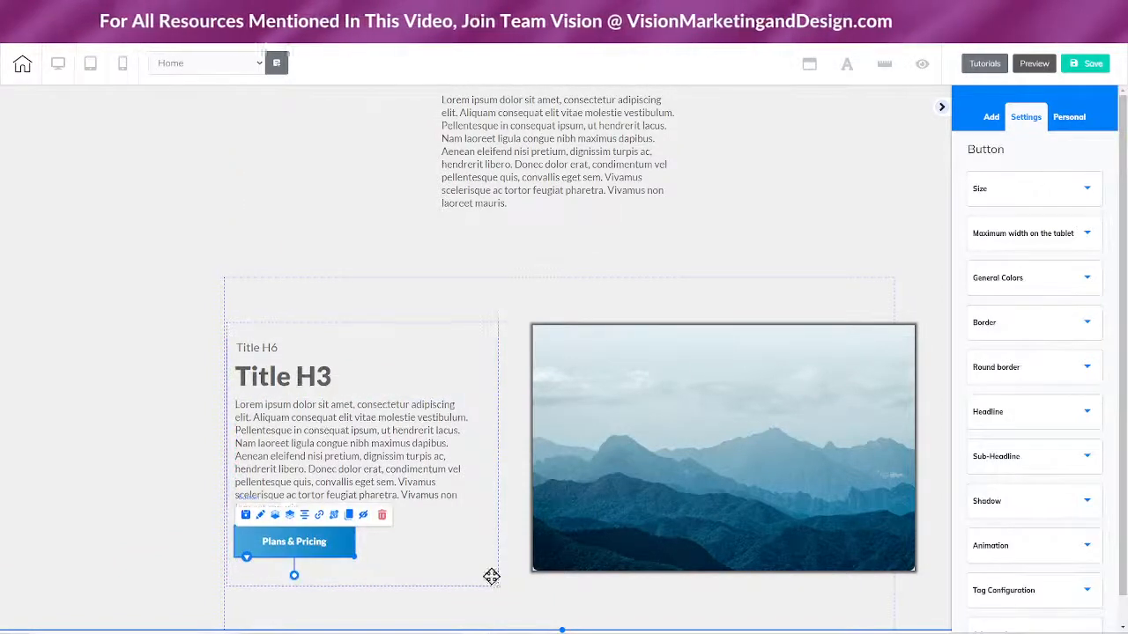
- Shorten the text box to fit its contents beside the image, and save and publish the site
{"action": "left_click", "coordinate": [494, 581]}
{"action": "left_click_drag", "start_coordinate": [495, 582], "coordinate": [480, 540]}
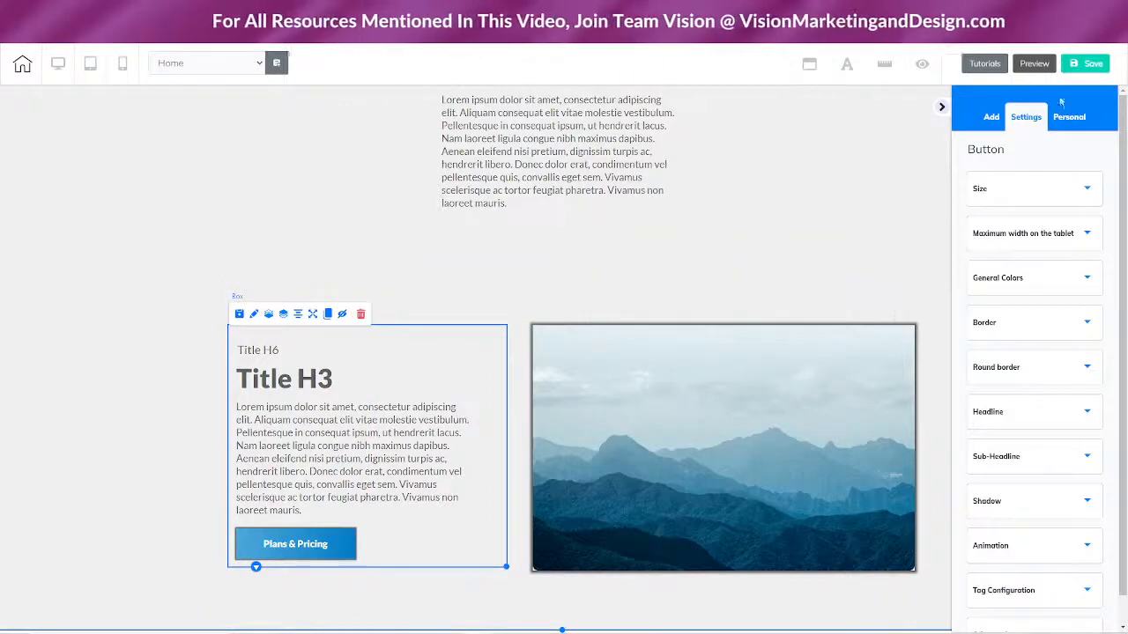
{"action": "left_click", "coordinate": [1083, 67]}
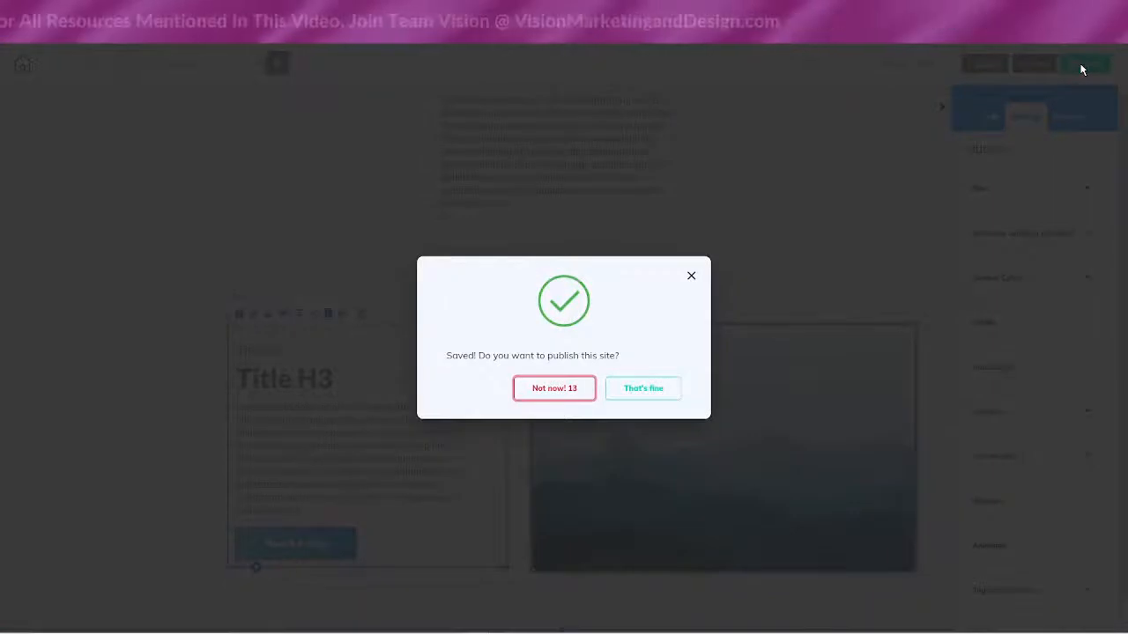
{"action": "left_click", "coordinate": [648, 393]}
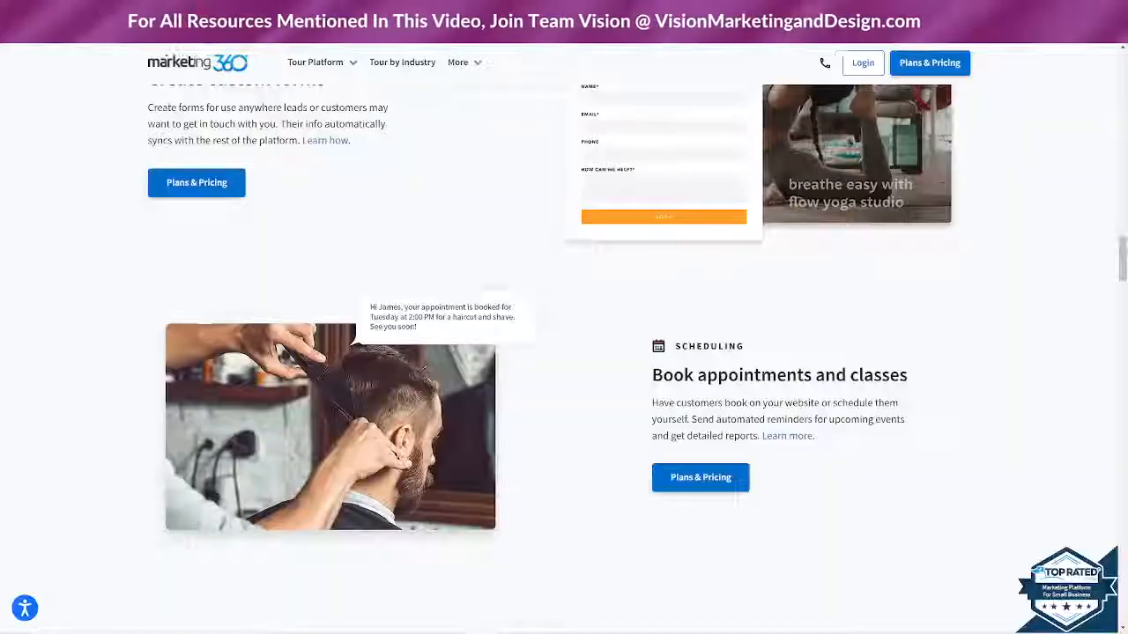
- Examine how the Marketing 360 homepage alternates and animates its text and image sections down the page
{"action": "scroll", "coordinate": [926, 429], "scroll_direction": "up", "scroll_amount": 1}
{"action": "scroll", "coordinate": [926, 429], "scroll_direction": "down", "scroll_amount": 8}
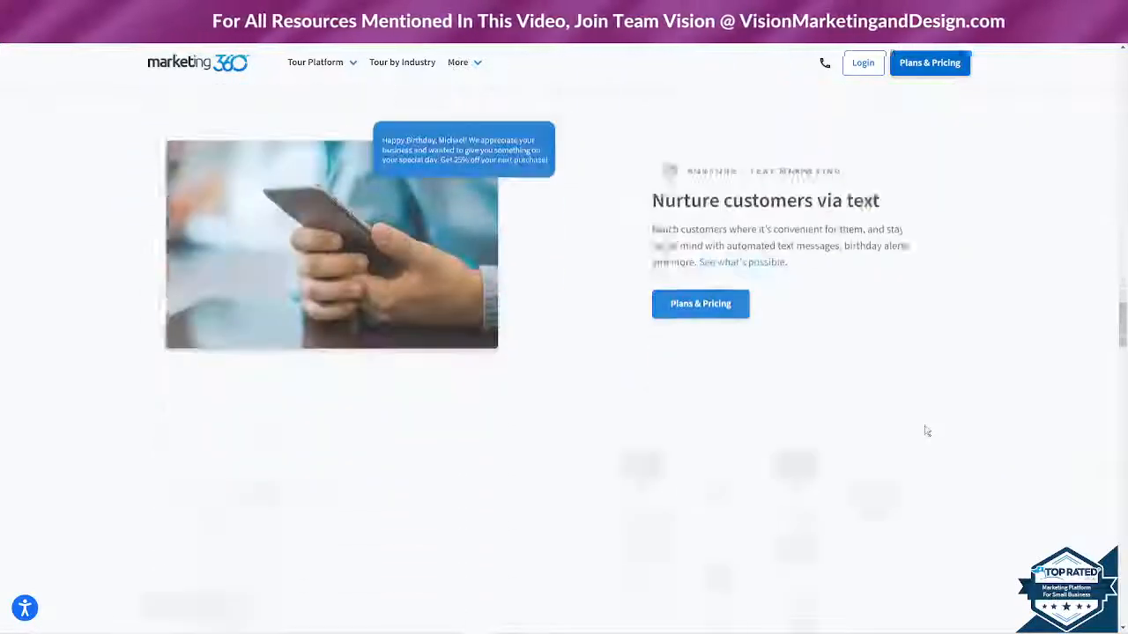
{"action": "scroll", "coordinate": [923, 435], "scroll_direction": "down", "scroll_amount": 10}
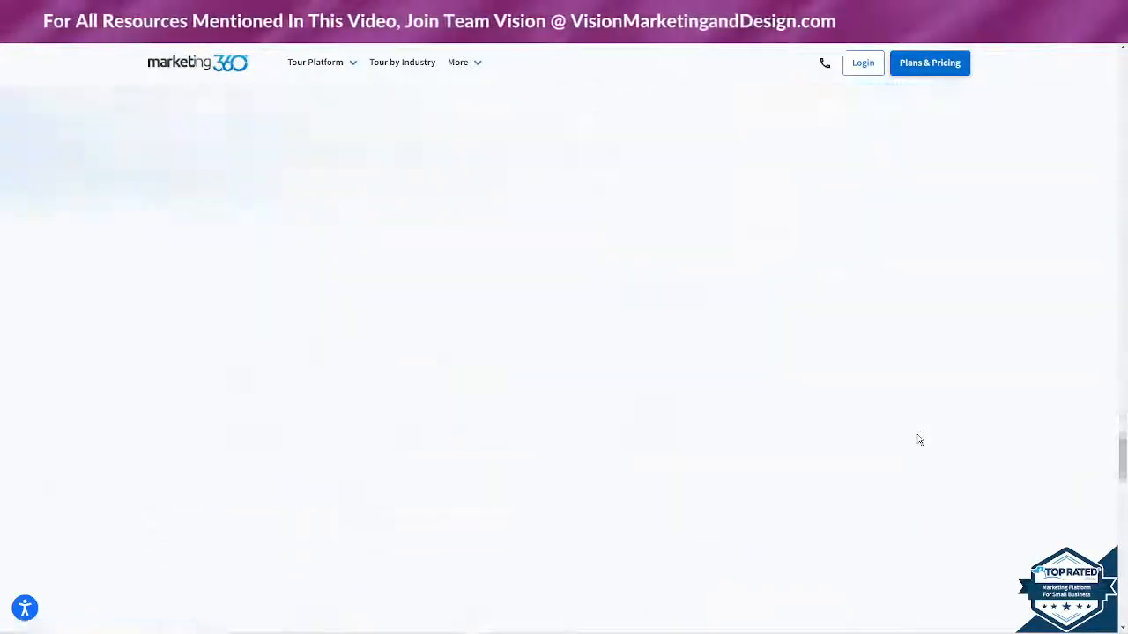
{"action": "scroll", "coordinate": [919, 439], "scroll_direction": "down", "scroll_amount": 10}
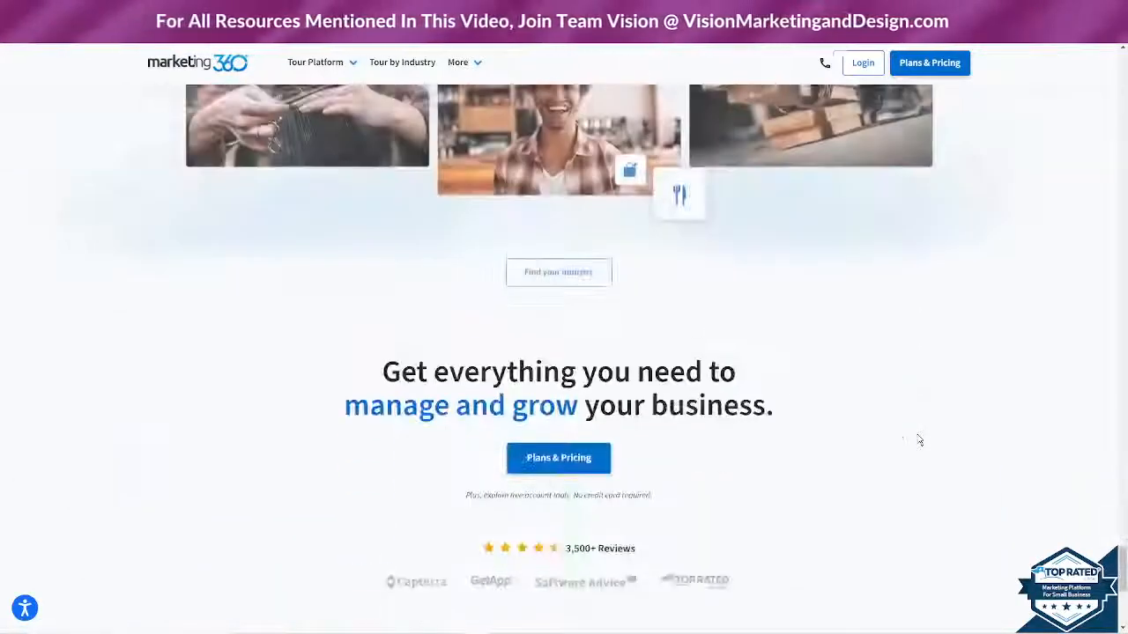
{"action": "scroll", "coordinate": [919, 441], "scroll_direction": "down", "scroll_amount": 2}
{"action": "scroll", "coordinate": [1059, 458], "scroll_direction": "up", "scroll_amount": 3}
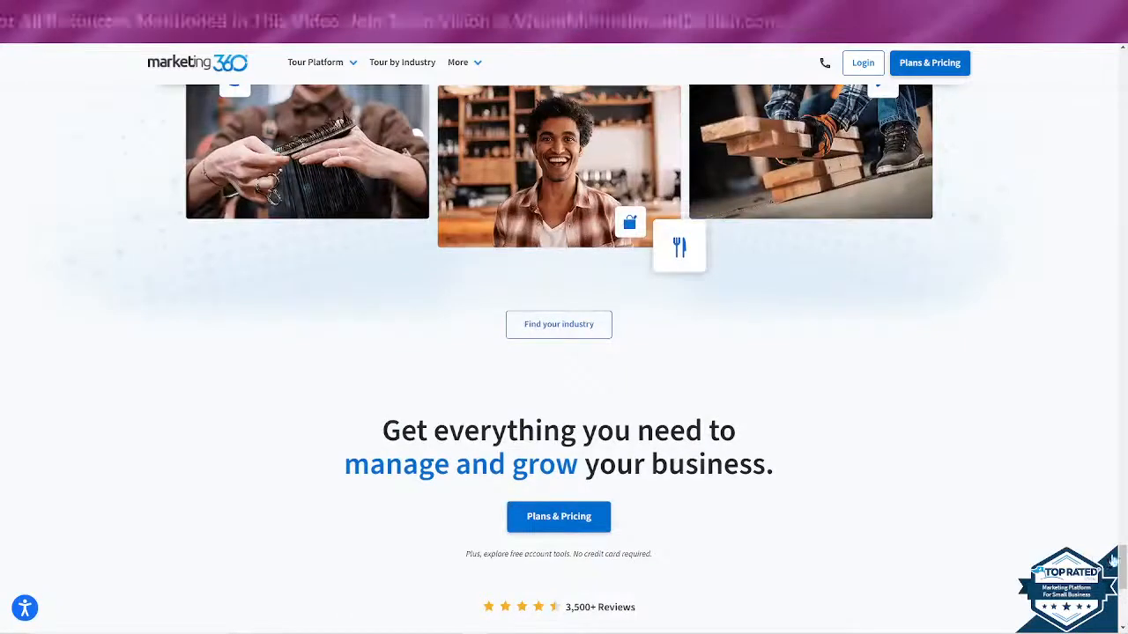
{"action": "left_click_drag", "start_coordinate": [1113, 559], "coordinate": [1089, 123]}
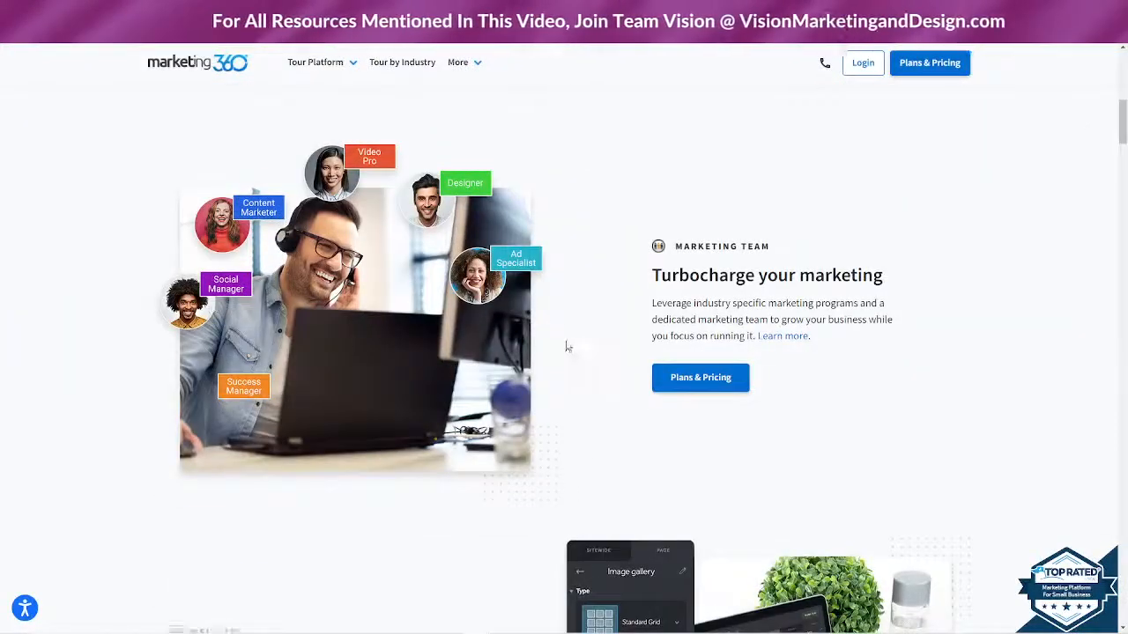
{"action": "scroll", "coordinate": [838, 453], "scroll_direction": "down", "scroll_amount": 2}
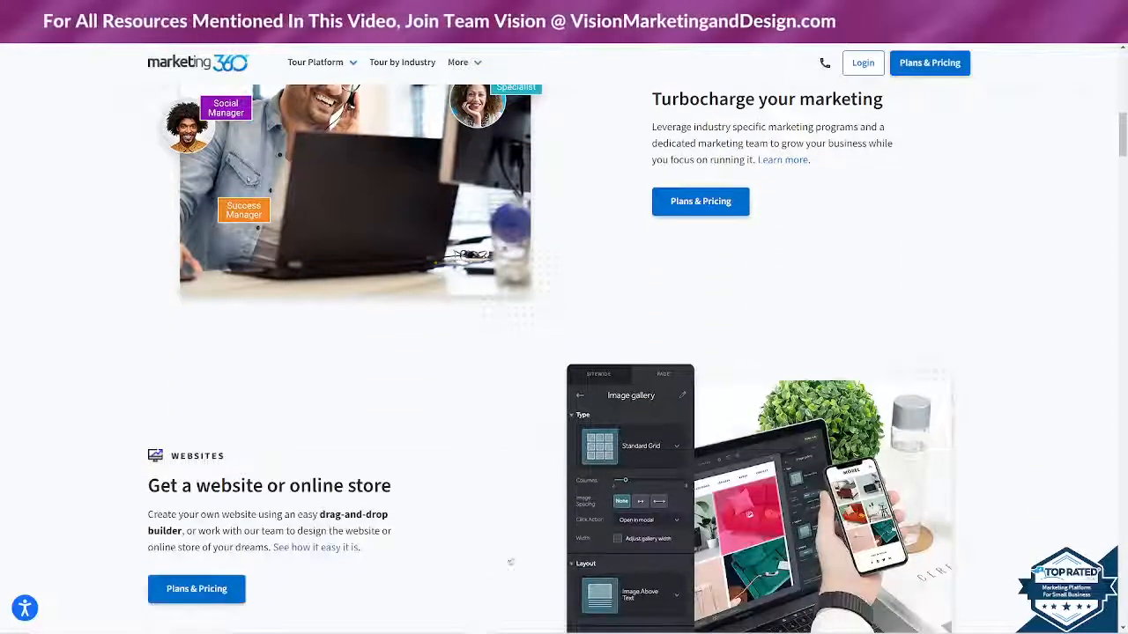
{"action": "scroll", "coordinate": [700, 533], "scroll_direction": "down", "scroll_amount": 1}
{"action": "scroll", "coordinate": [706, 532], "scroll_direction": "down", "scroll_amount": 6}
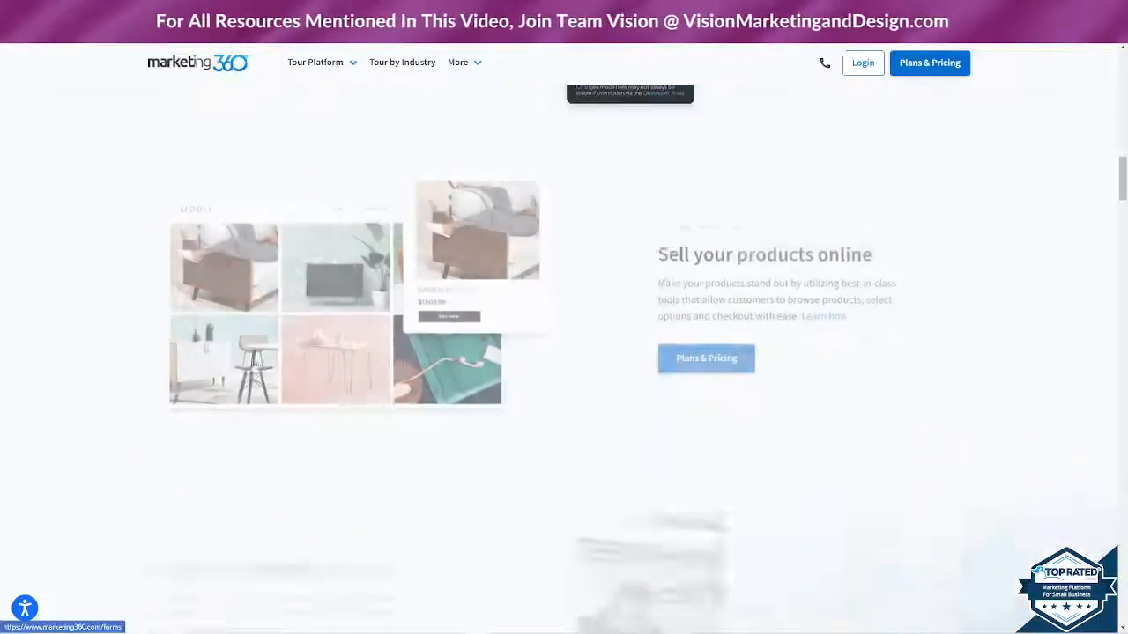
{"action": "scroll", "coordinate": [637, 291], "scroll_direction": "down", "scroll_amount": 2}
{"action": "scroll", "coordinate": [800, 167], "scroll_direction": "down", "scroll_amount": 4}
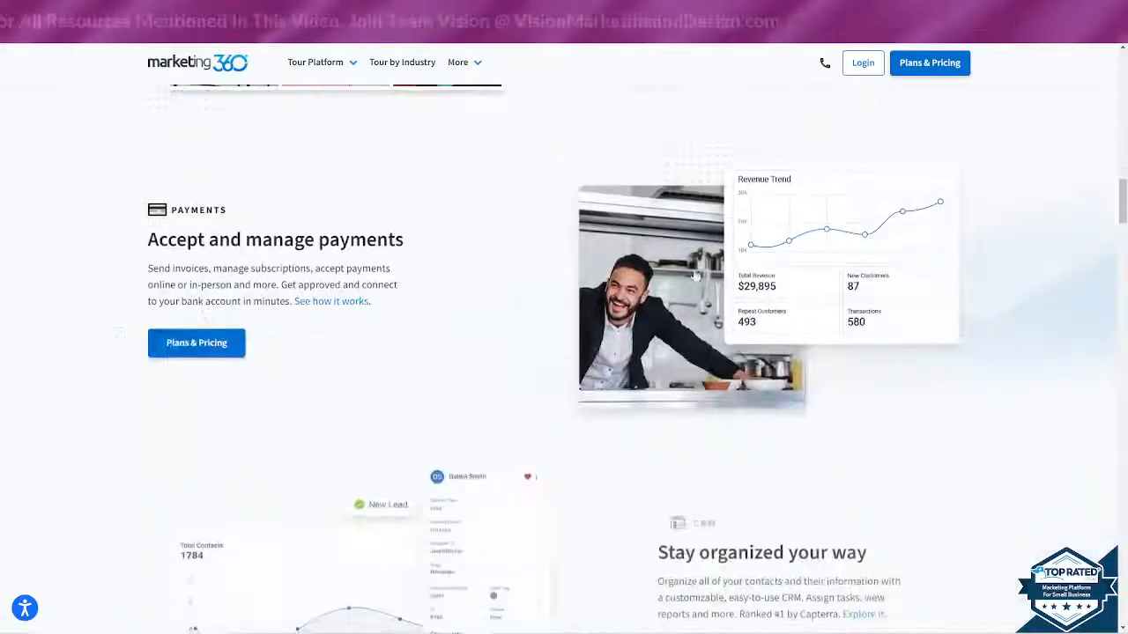
{"action": "scroll", "coordinate": [686, 593], "scroll_direction": "down", "scroll_amount": 10}
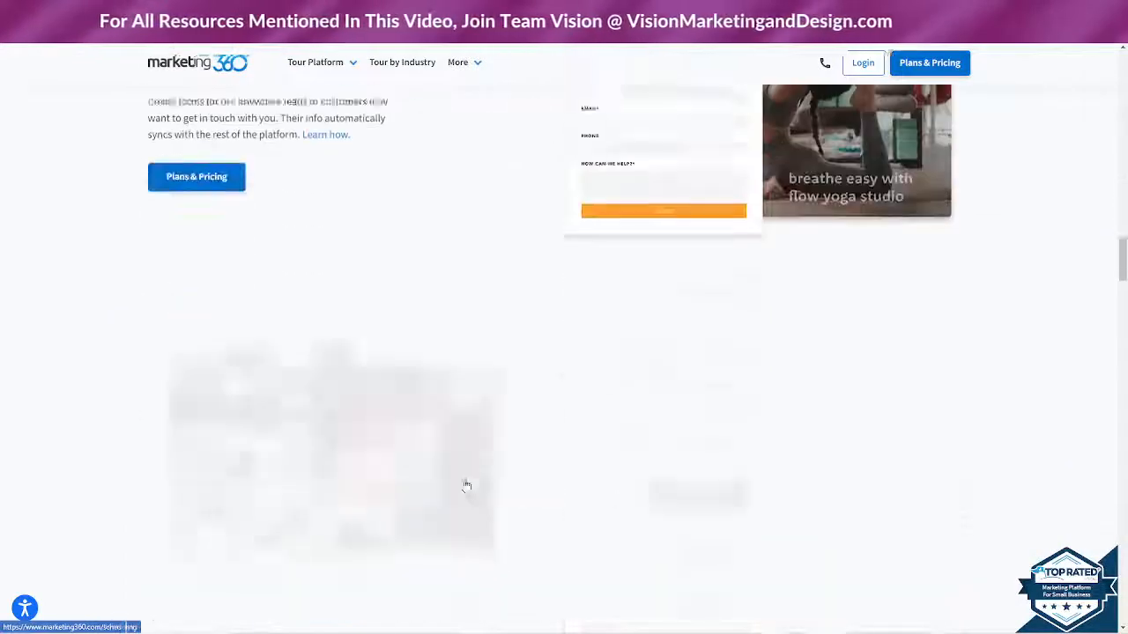
{"action": "scroll", "coordinate": [709, 415], "scroll_direction": "down", "scroll_amount": 10}
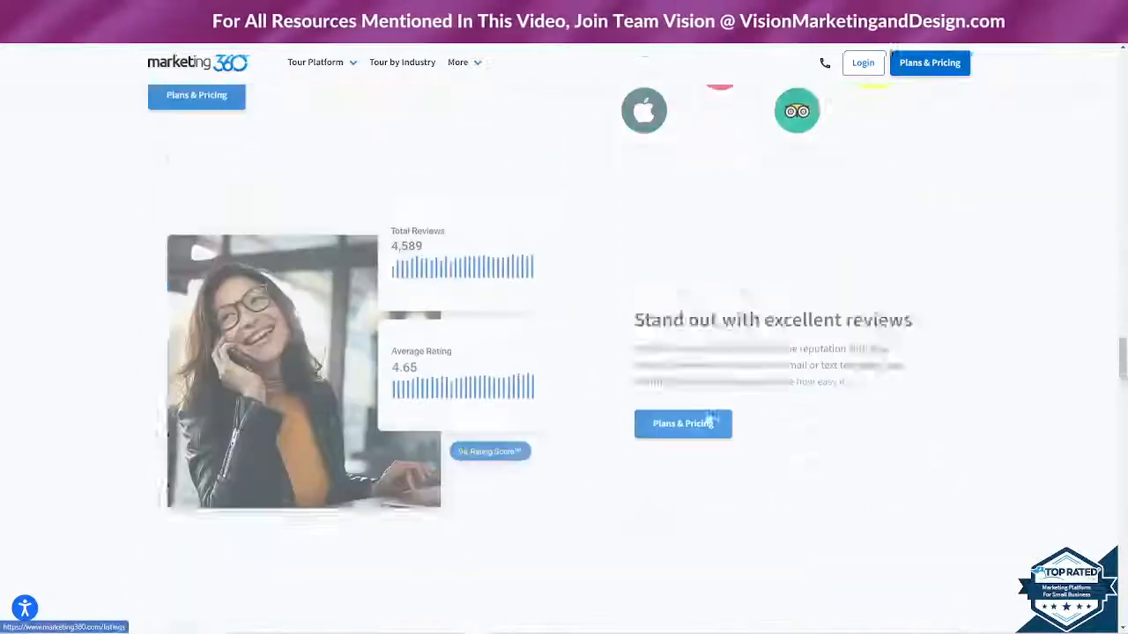
{"action": "scroll", "coordinate": [709, 417], "scroll_direction": "down", "scroll_amount": 10}
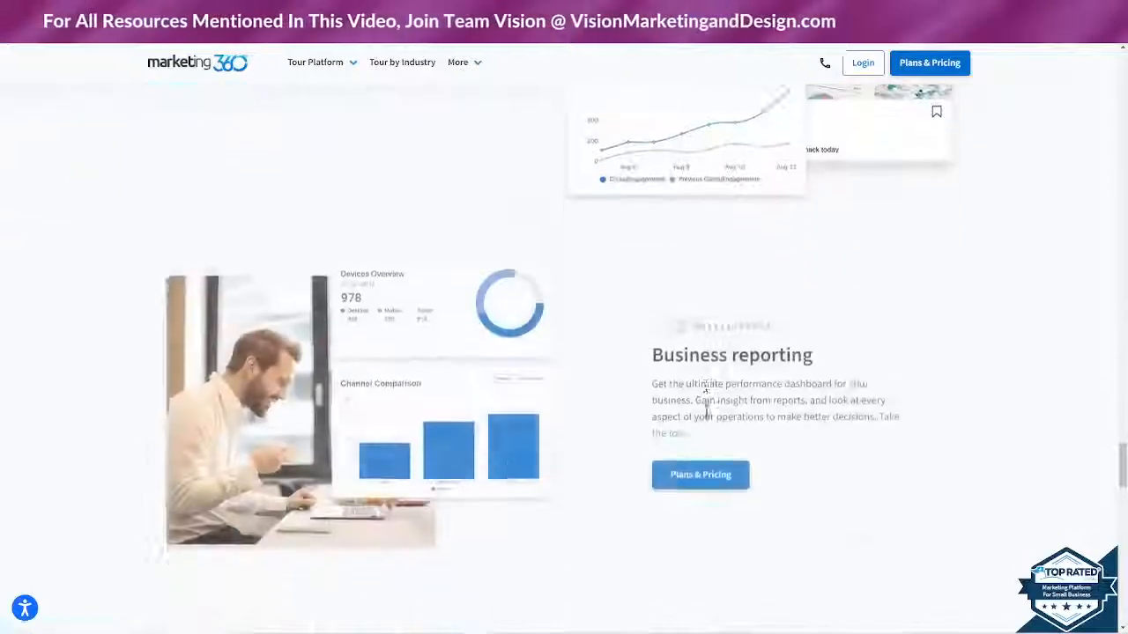
{"action": "scroll", "coordinate": [713, 419], "scroll_direction": "up", "scroll_amount": 10}
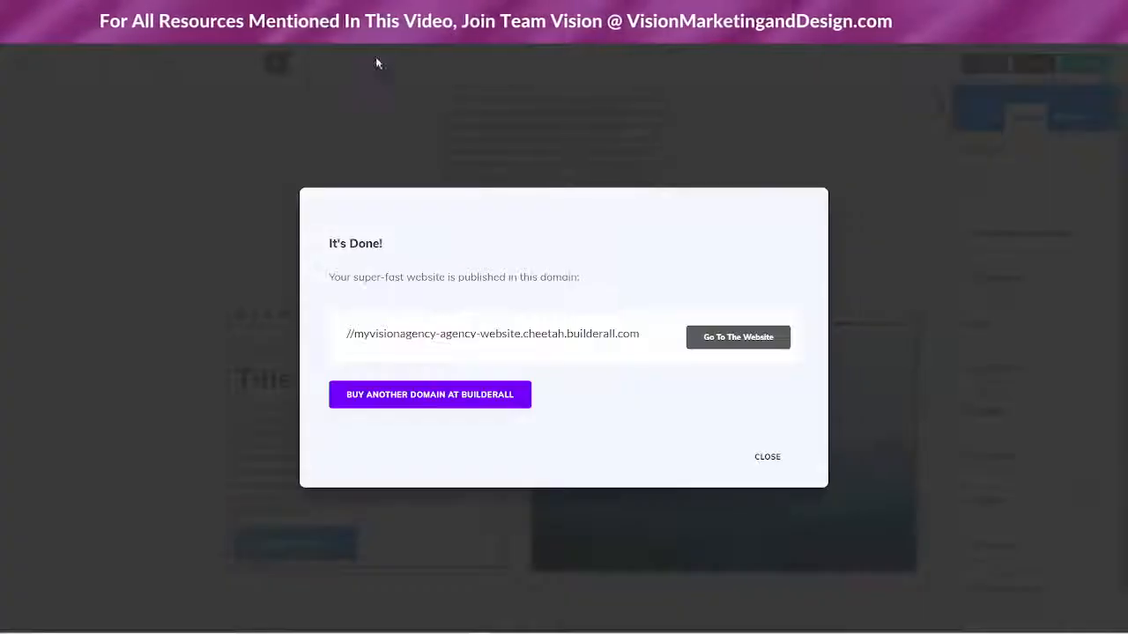
- Return to the site editor and duplicate the panel containing the text box and mountain image below the original
{"action": "left_click", "coordinate": [762, 461]}
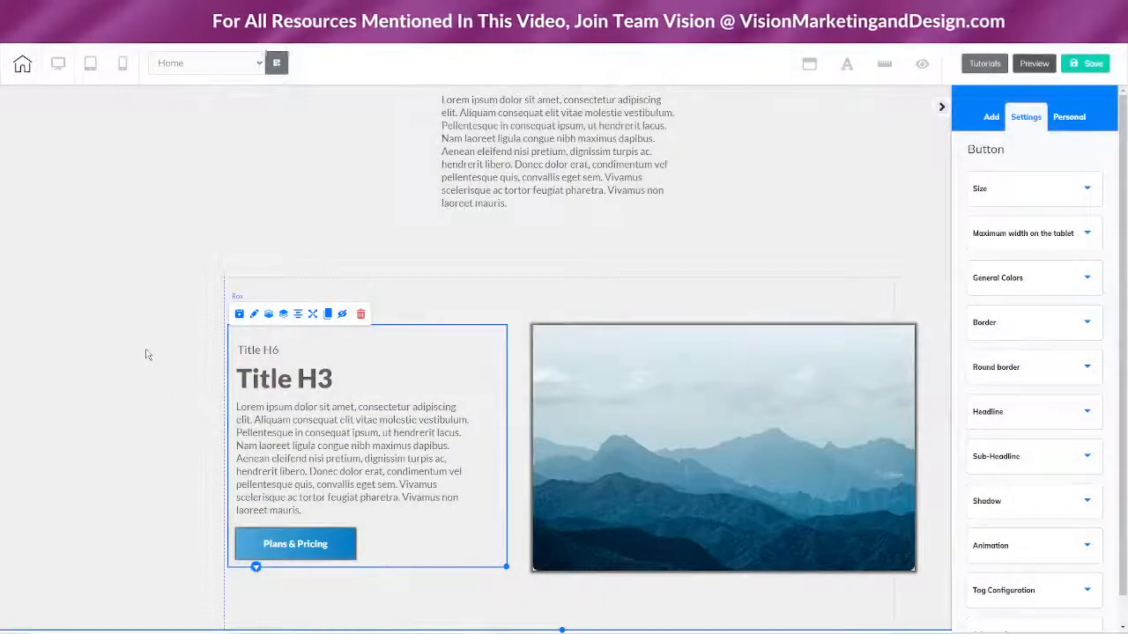
{"action": "left_click", "coordinate": [118, 342]}
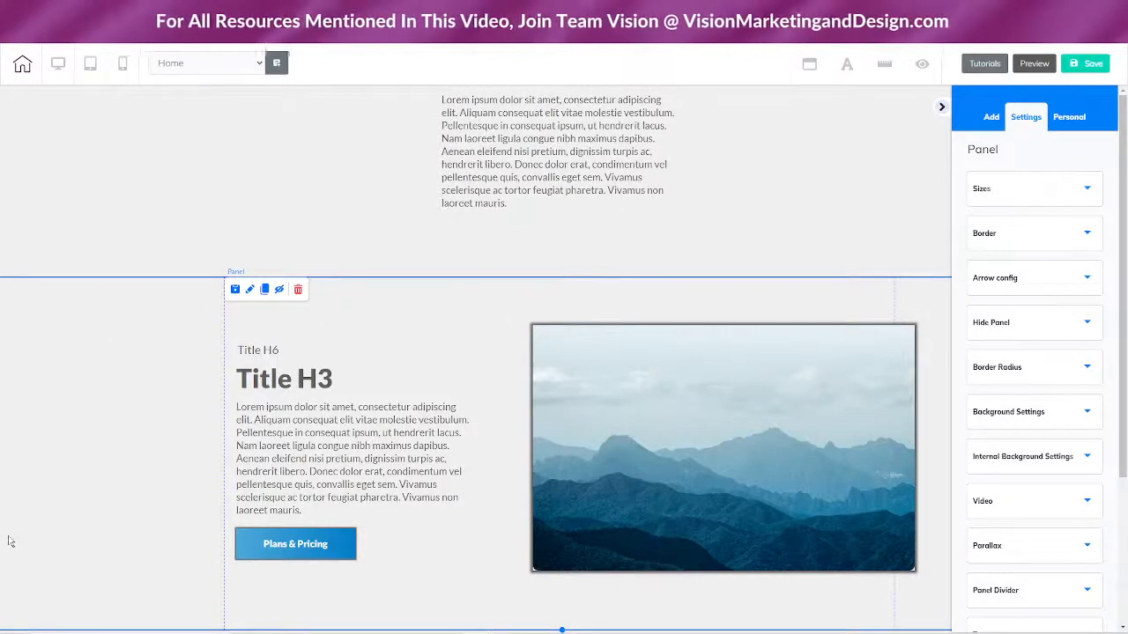
{"action": "scroll", "coordinate": [102, 527], "scroll_direction": "down", "scroll_amount": 2}
{"action": "scroll", "coordinate": [105, 532], "scroll_direction": "down", "scroll_amount": 3}
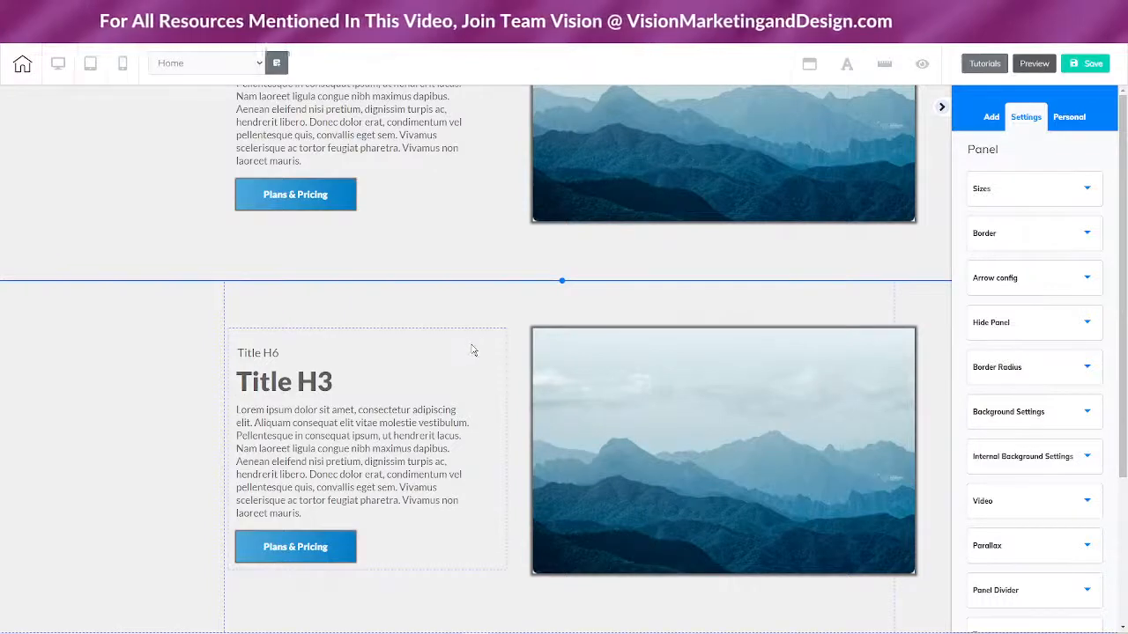
- Swap the duplicated panel's layout by moving the text box to the right half and the mountain image to the left half
{"action": "left_click_drag", "start_coordinate": [469, 352], "coordinate": [850, 436]}
{"action": "left_click_drag", "start_coordinate": [535, 375], "coordinate": [451, 371]}
{"action": "left_click_drag", "start_coordinate": [864, 438], "coordinate": [848, 367]}
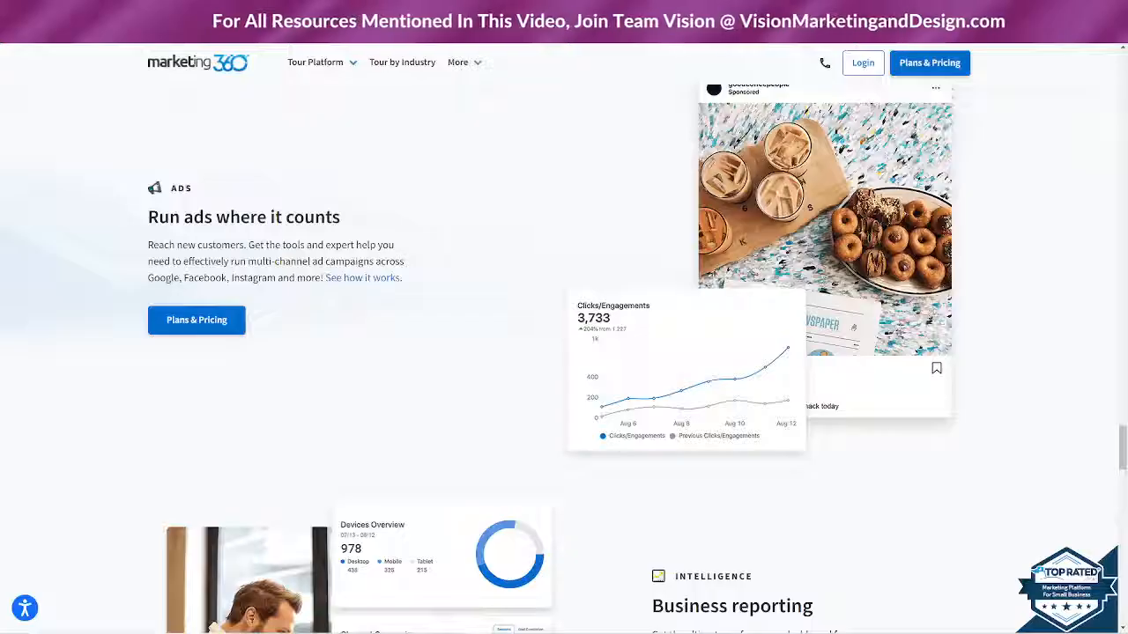
- Compare with the Marketing 360 layout, and reposition the duplicated panel's image and text box so they line up vertically with balanced spacing
{"action": "scroll", "coordinate": [912, 552], "scroll_direction": "down", "scroll_amount": 3}
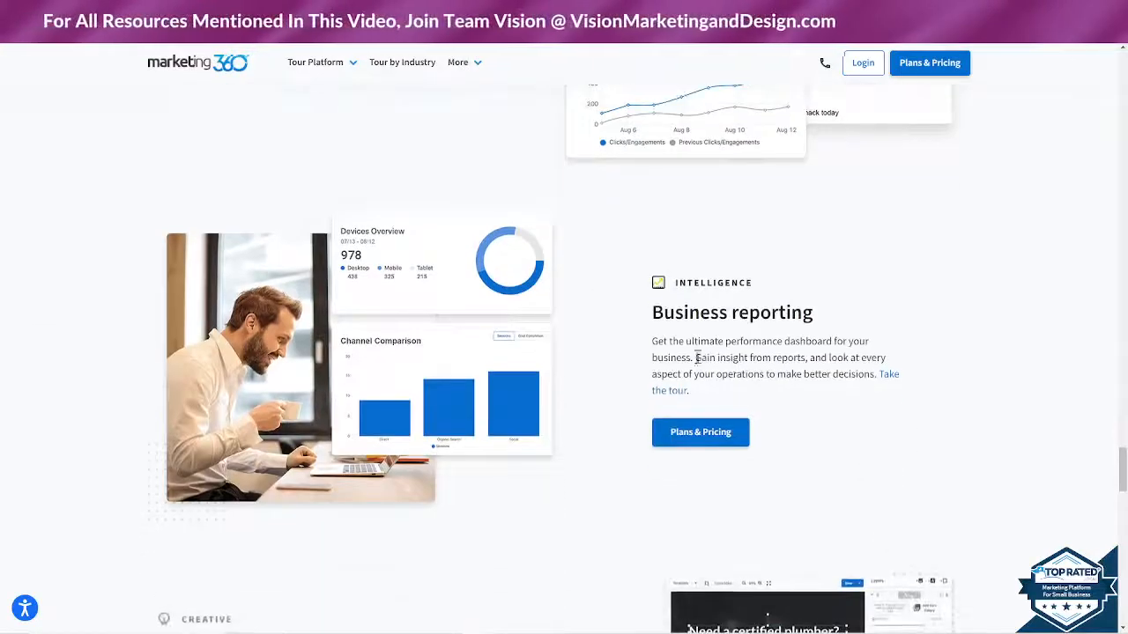
{"action": "scroll", "coordinate": [652, 409], "scroll_direction": "up", "scroll_amount": 6}
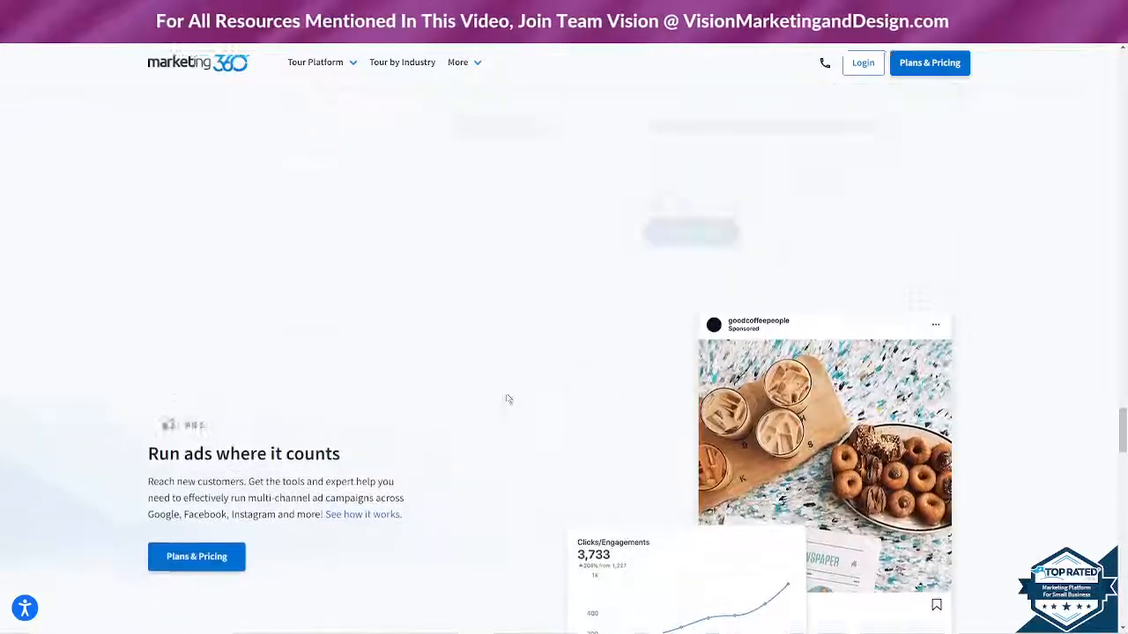
{"action": "scroll", "coordinate": [246, 446], "scroll_direction": "down", "scroll_amount": 5}
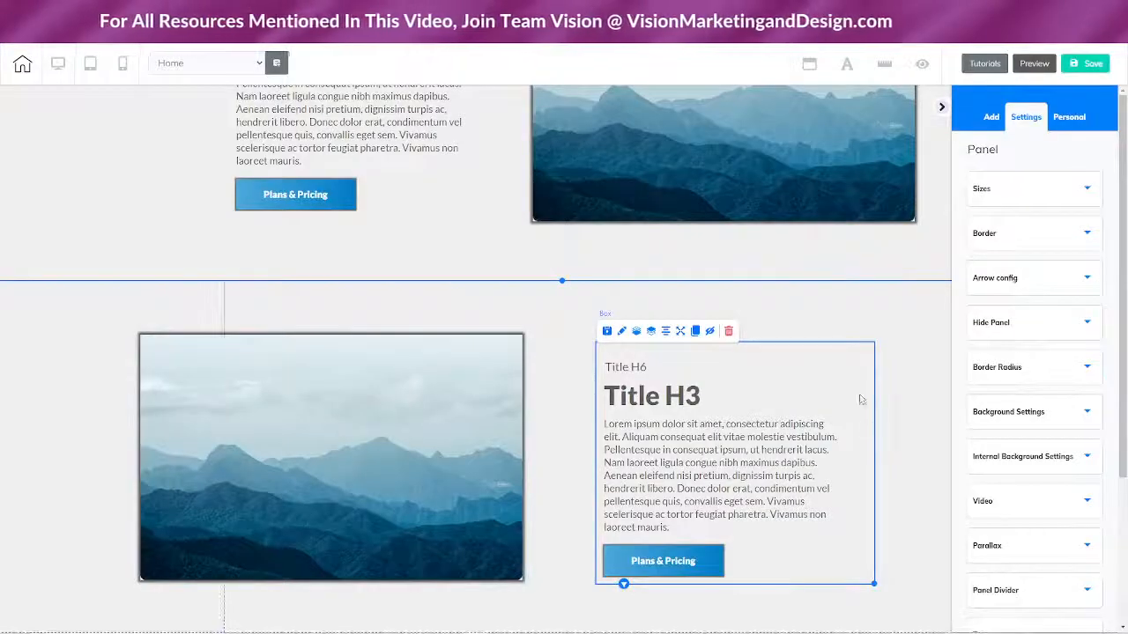
{"action": "mouse_move", "coordinate": [855, 377]}
{"action": "left_mouse_down"}
{"action": "mouse_move", "coordinate": [892, 376]}
{"action": "mouse_move", "coordinate": [875, 376]}
{"action": "left_mouse_up"}
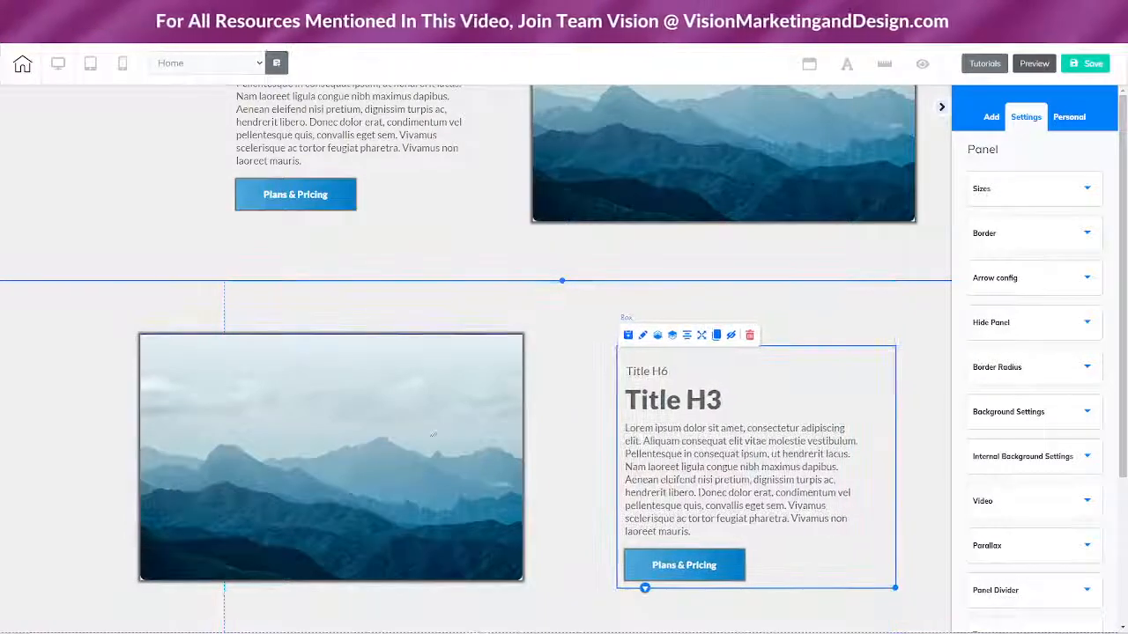
{"action": "mouse_move", "coordinate": [433, 435]}
{"action": "left_mouse_down"}
{"action": "mouse_move", "coordinate": [402, 433]}
{"action": "mouse_move", "coordinate": [452, 440]}
{"action": "left_mouse_up"}
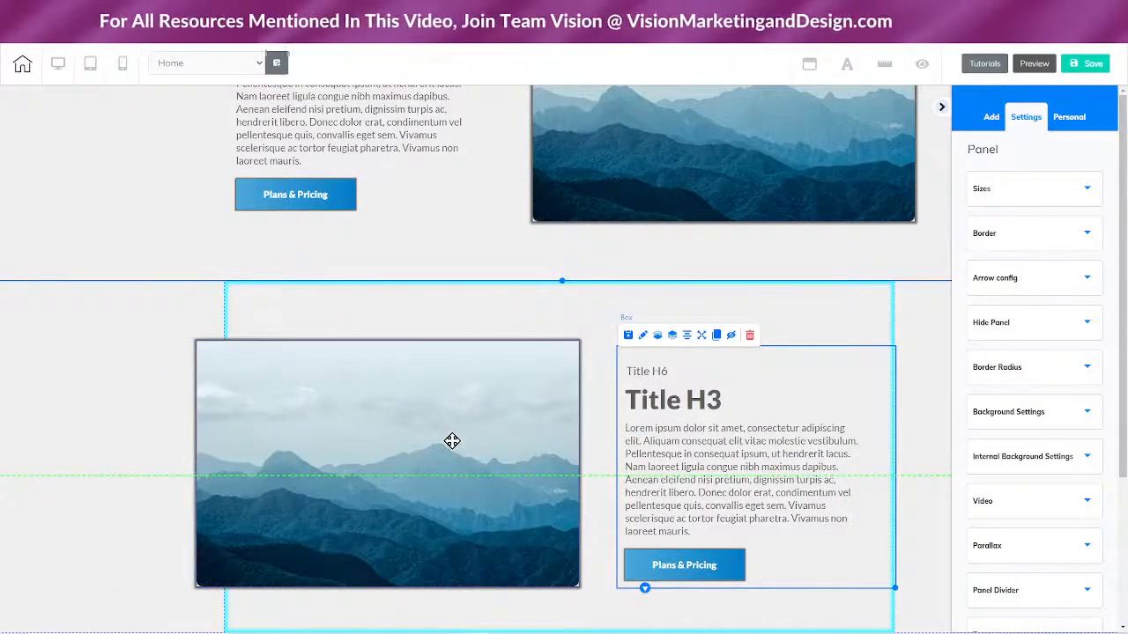
{"action": "left_click_drag", "start_coordinate": [452, 441], "coordinate": [452, 439]}
{"action": "left_click_drag", "start_coordinate": [848, 371], "coordinate": [848, 366]}
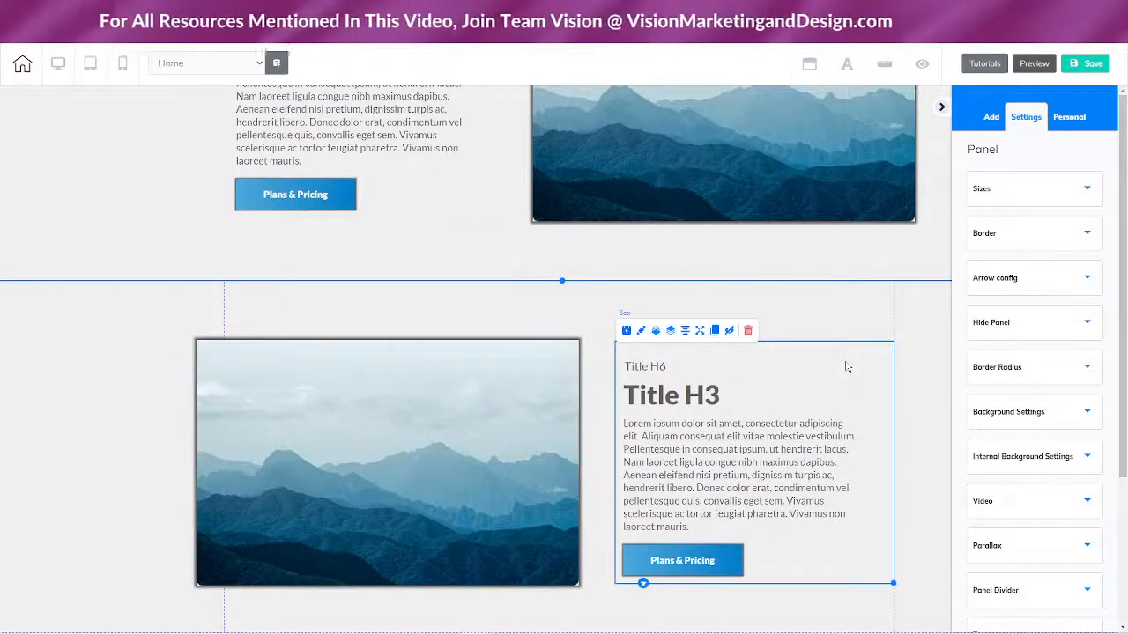
- Change the animation effect of the duplicated panel's text box to fadeInRight
{"action": "left_click", "coordinate": [846, 366]}
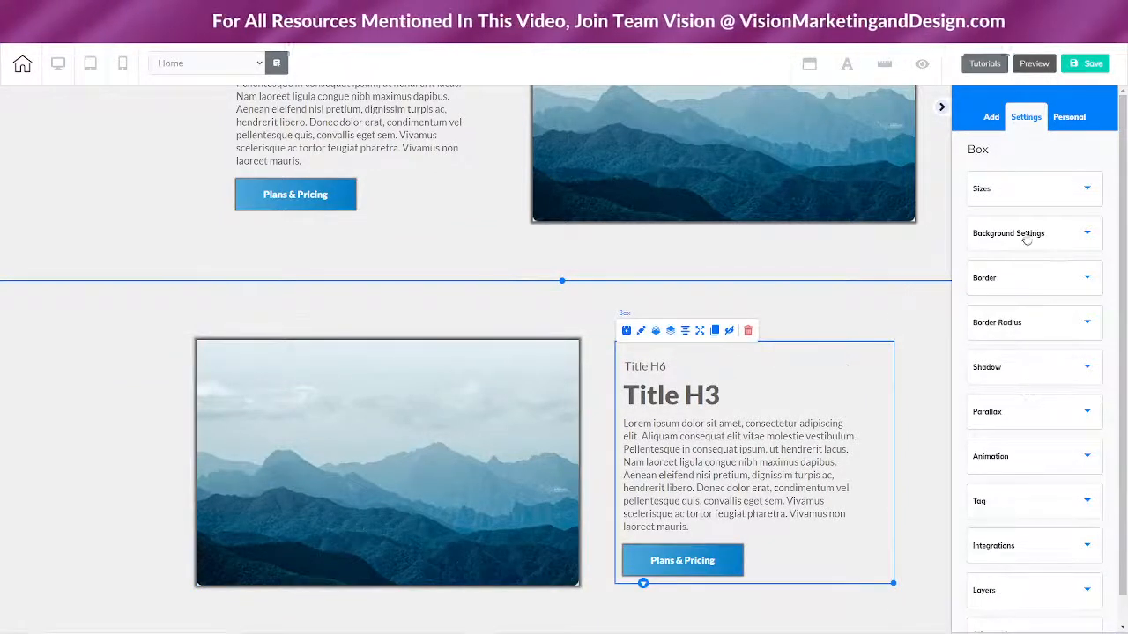
{"action": "left_click", "coordinate": [1004, 465]}
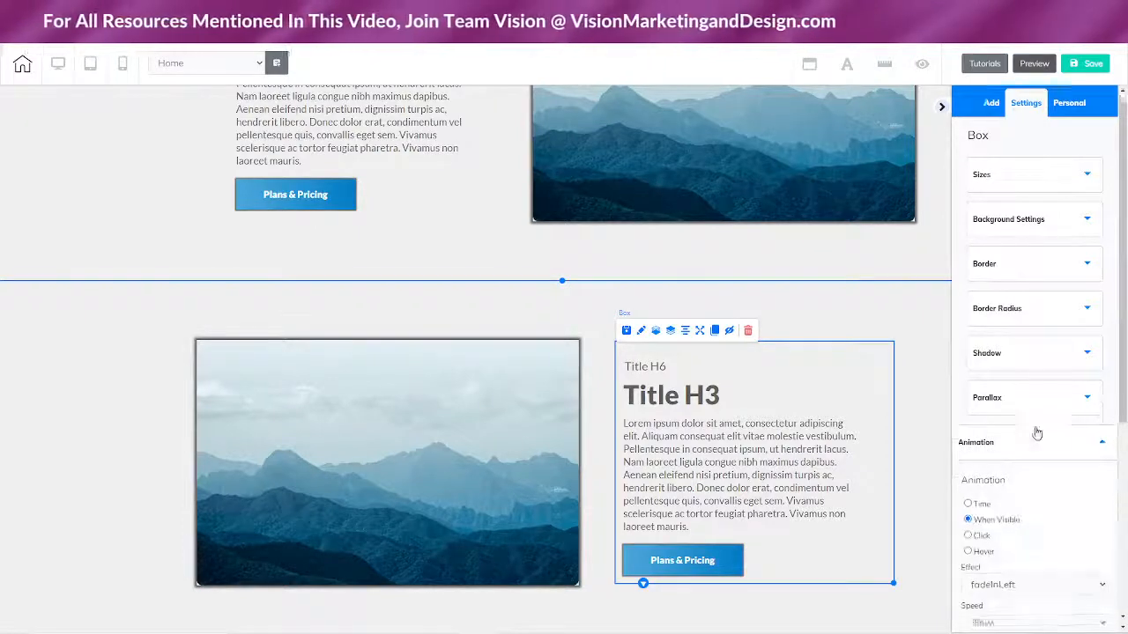
{"action": "scroll", "coordinate": [1040, 370], "scroll_direction": "down", "scroll_amount": 4}
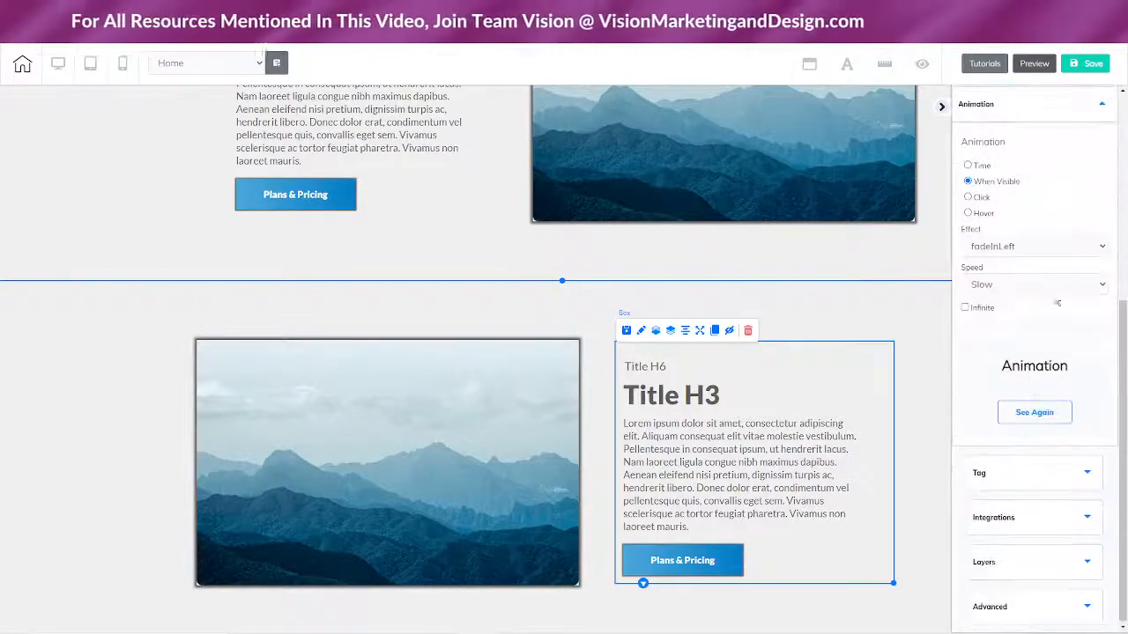
{"action": "left_click", "coordinate": [1007, 250]}
{"action": "scroll", "coordinate": [1019, 275], "scroll_direction": "up", "scroll_amount": 1}
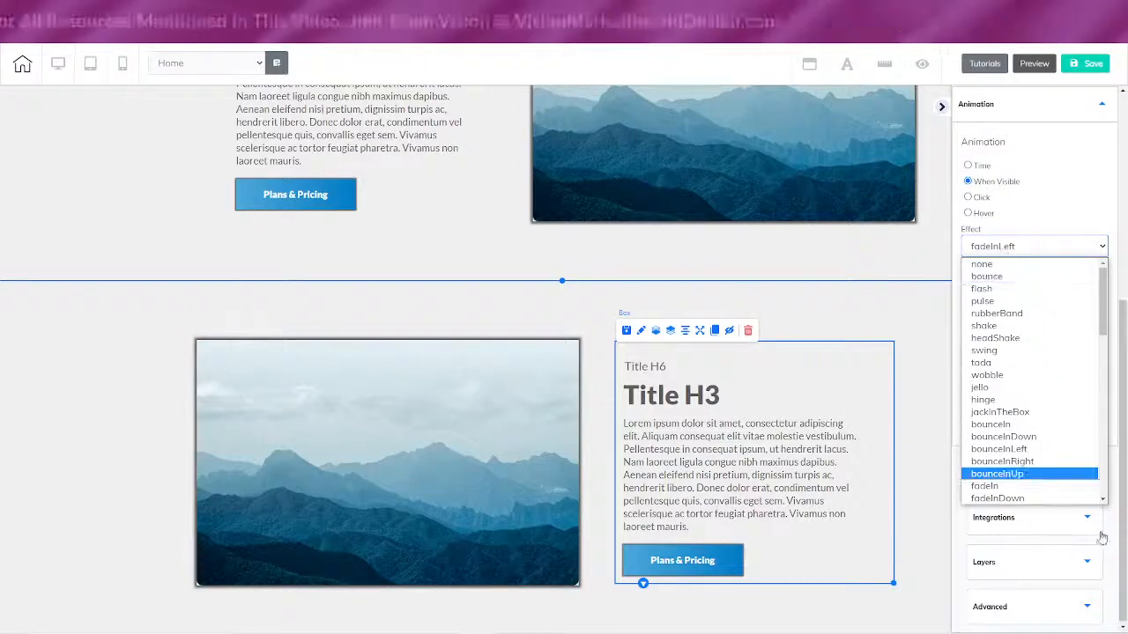
{"action": "scroll", "coordinate": [1022, 467], "scroll_direction": "down", "scroll_amount": 3}
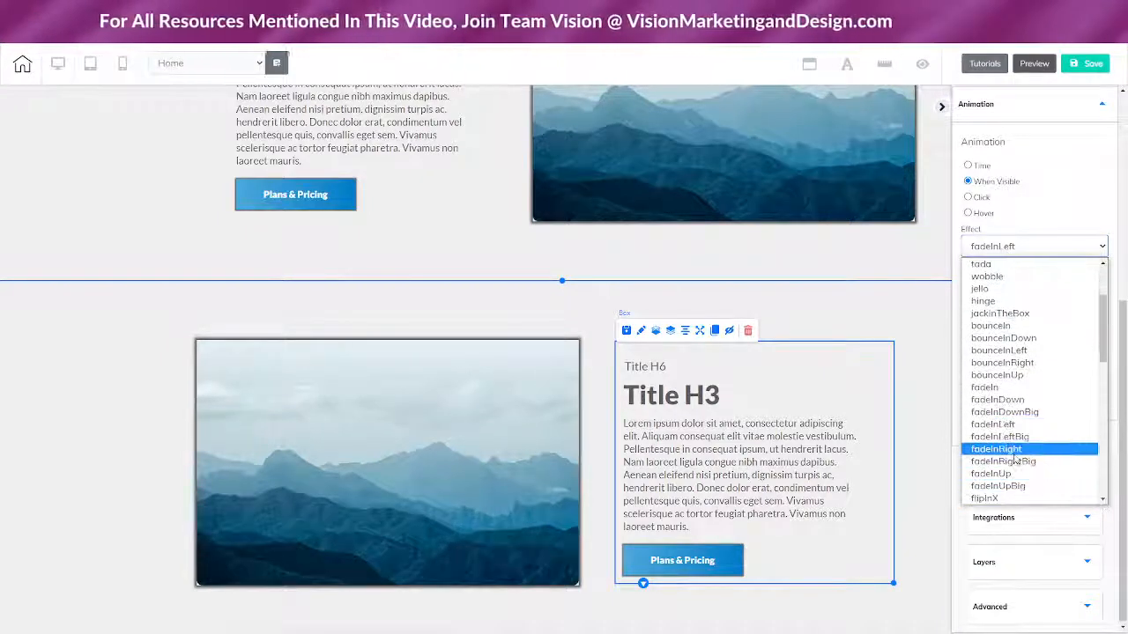
{"action": "left_click", "coordinate": [1007, 450]}
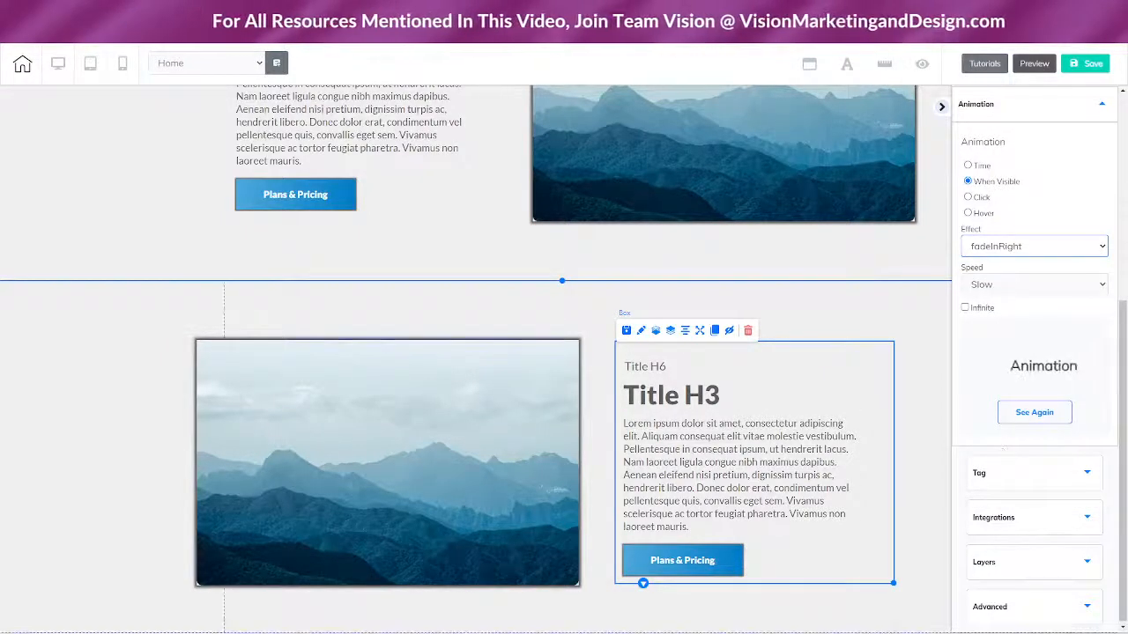
- Change the animation effect of the duplicated panel's mountain image to fadeInLeft
{"action": "left_click", "coordinate": [414, 429]}
{"action": "left_click", "coordinate": [990, 456]}
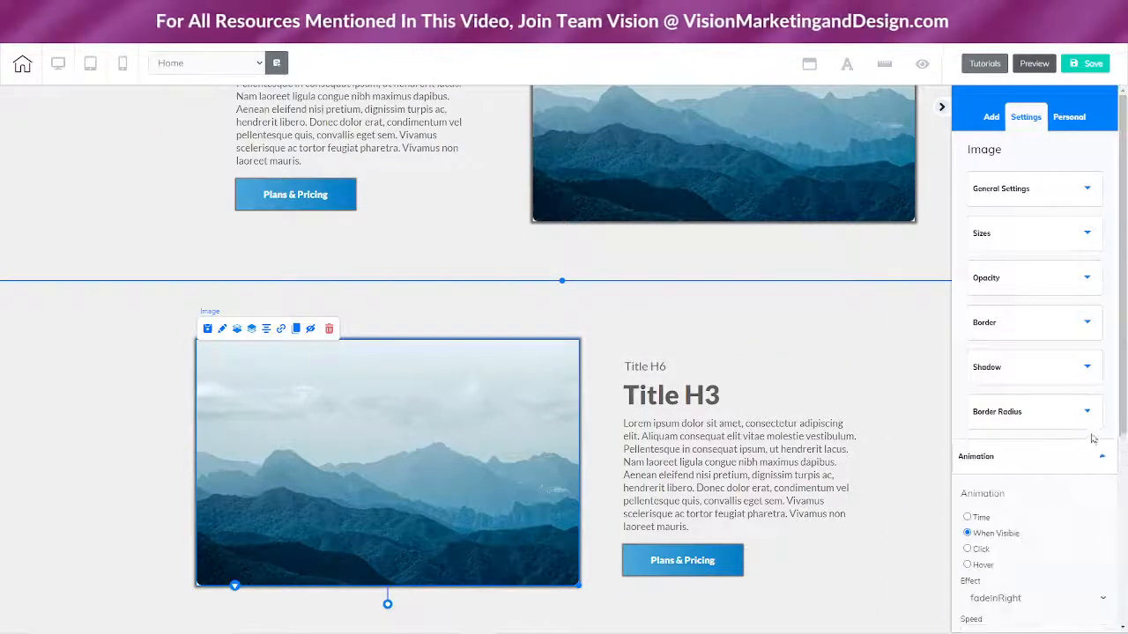
{"action": "scroll", "coordinate": [1039, 449], "scroll_direction": "down", "scroll_amount": 2}
{"action": "left_click", "coordinate": [1013, 424]}
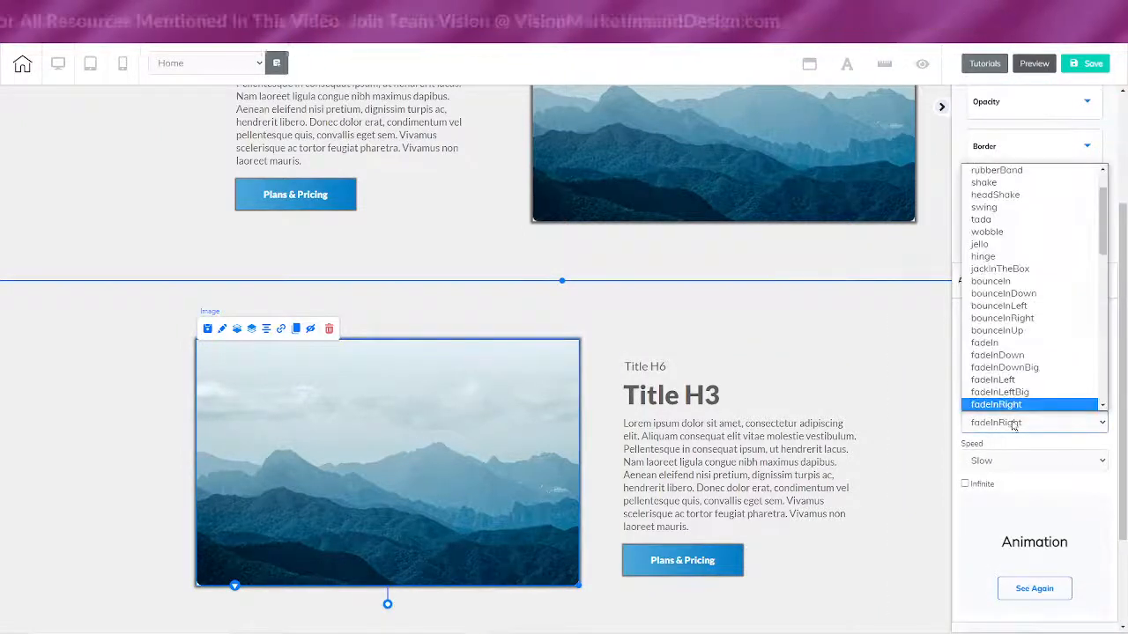
{"action": "left_click", "coordinate": [1002, 361]}
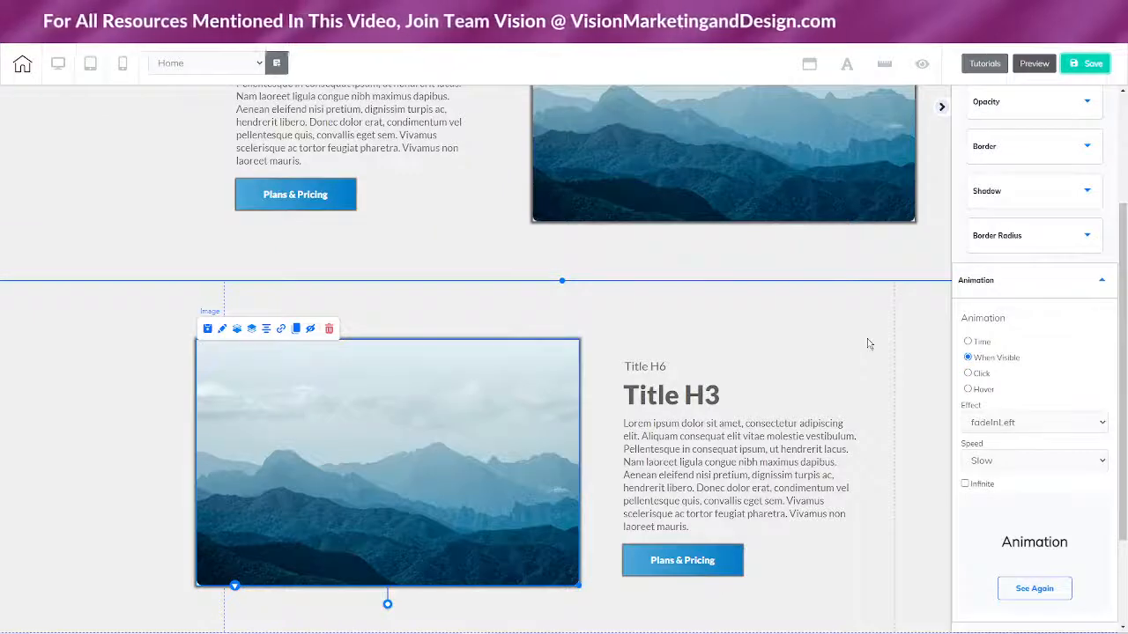
- Save and publish the website, then return to the page editor
{"action": "key", "text": "ctrl+s"}
{"action": "left_click", "coordinate": [636, 388]}
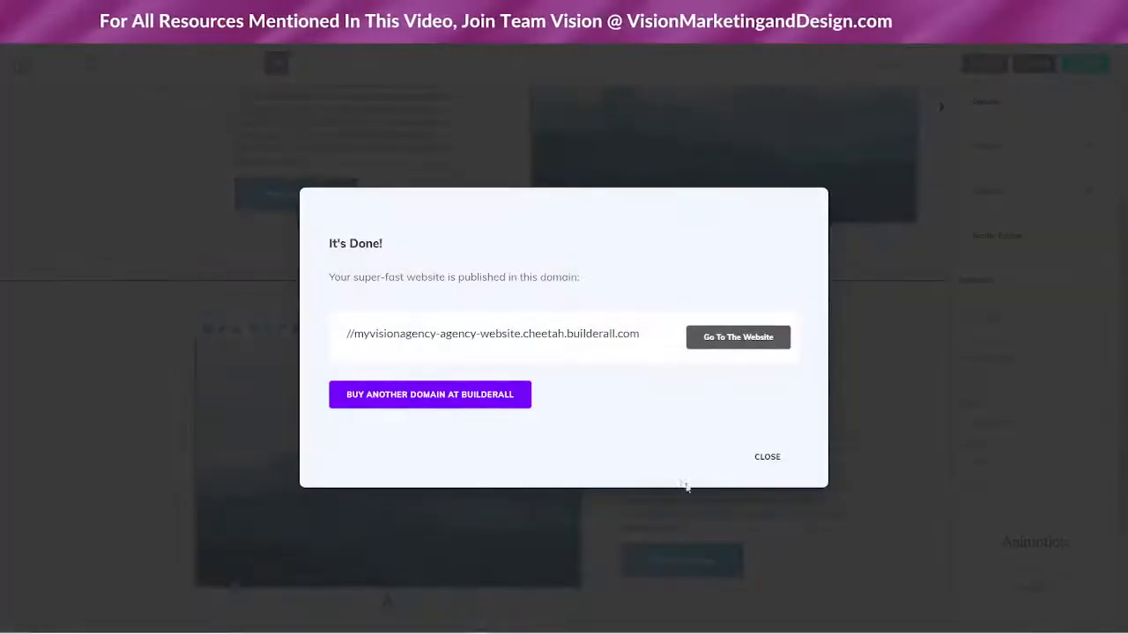
{"action": "left_click", "coordinate": [767, 458]}
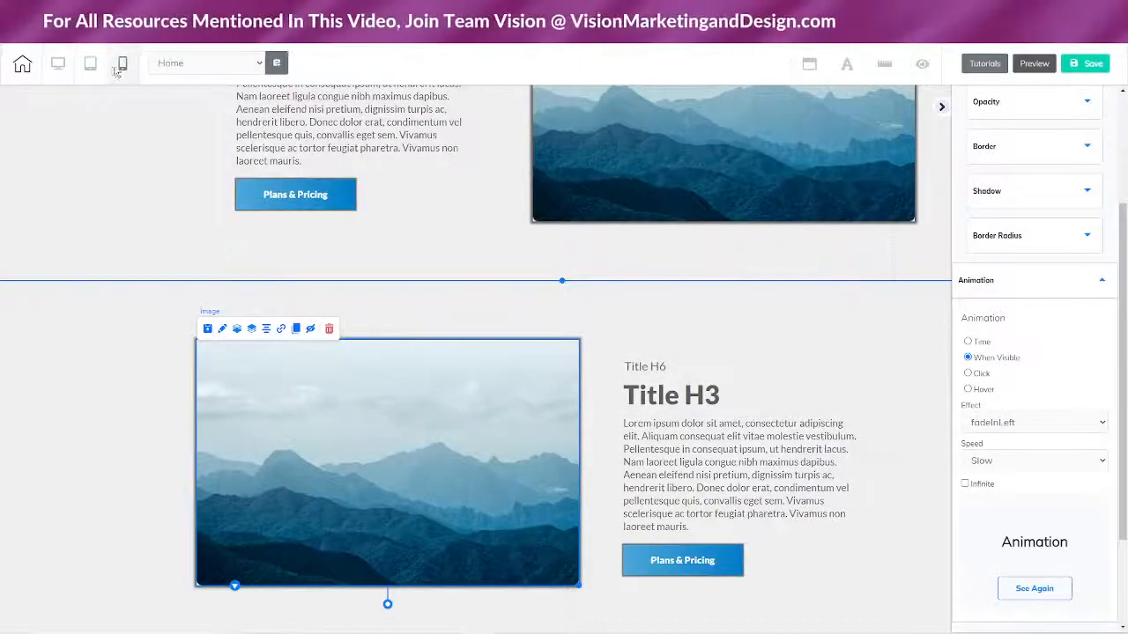
- Switch to the mobile layout and move the second Title H2 above the lorem ipsum paragraph
{"action": "left_click", "coordinate": [124, 64]}
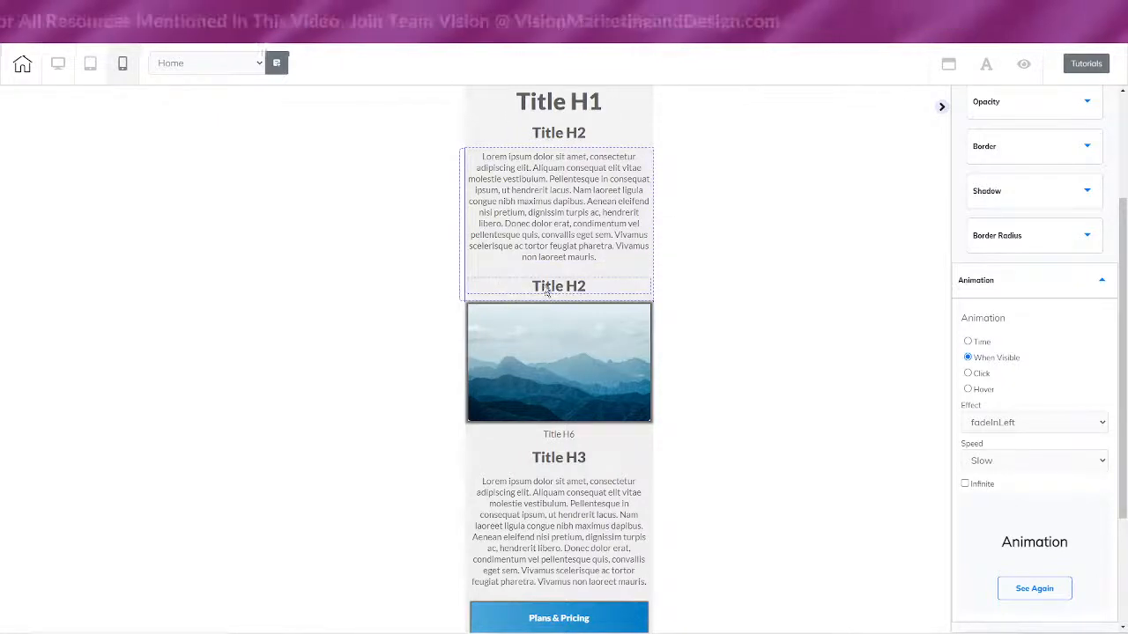
{"action": "left_click", "coordinate": [582, 288]}
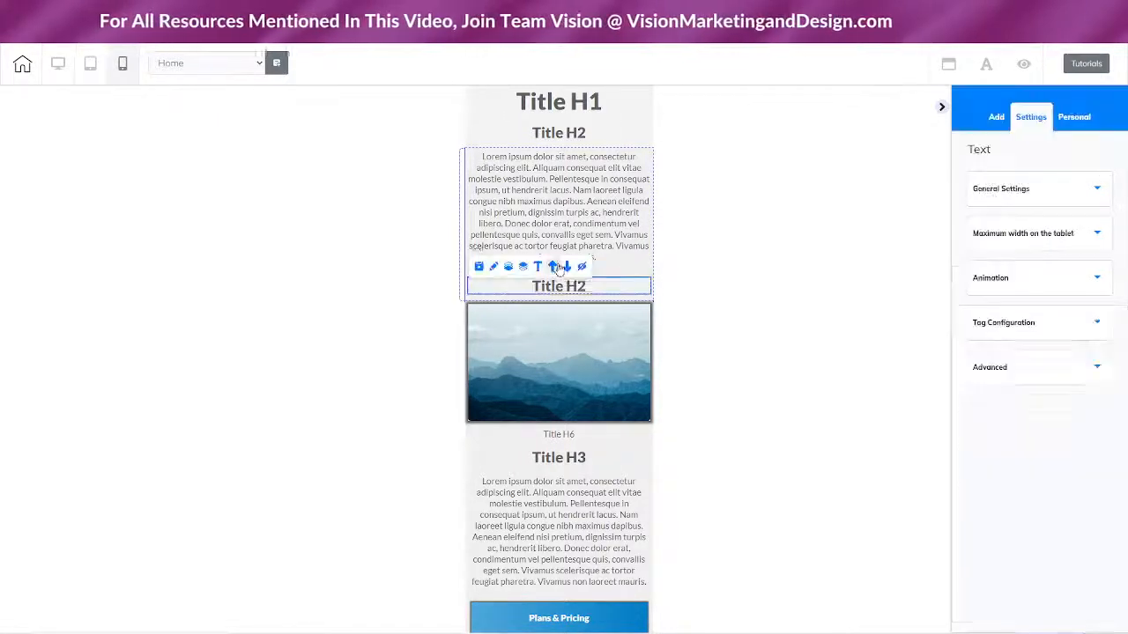
{"action": "left_click", "coordinate": [553, 266]}
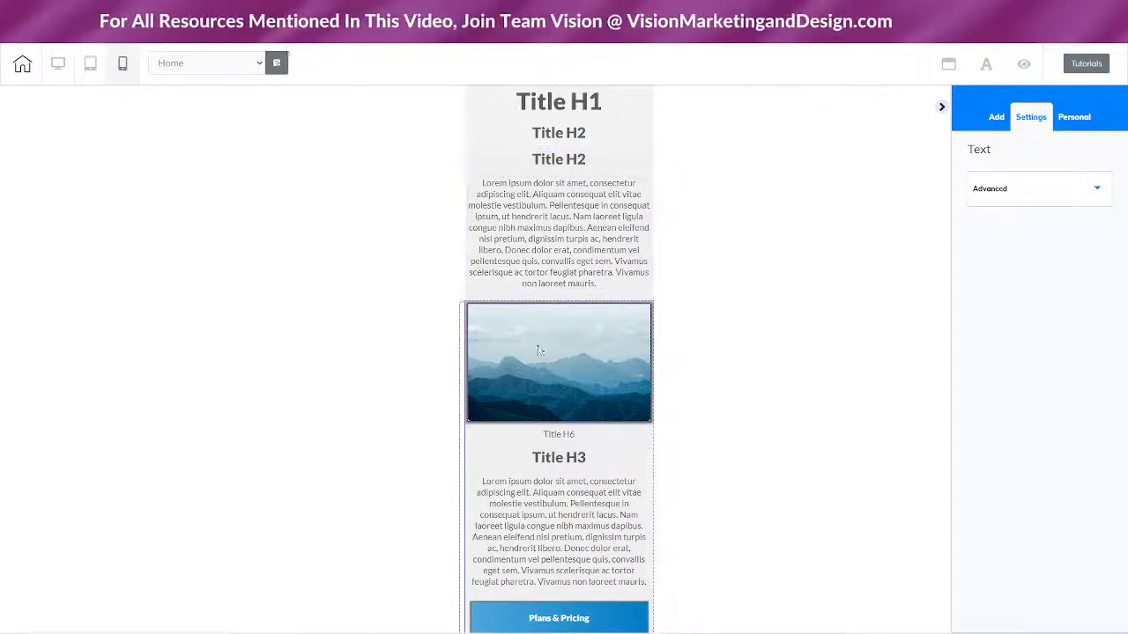
- Set the combined left and right spacing of the first mountain image to 15 in the mobile layout
{"action": "scroll", "coordinate": [586, 436], "scroll_direction": "down", "scroll_amount": 4}
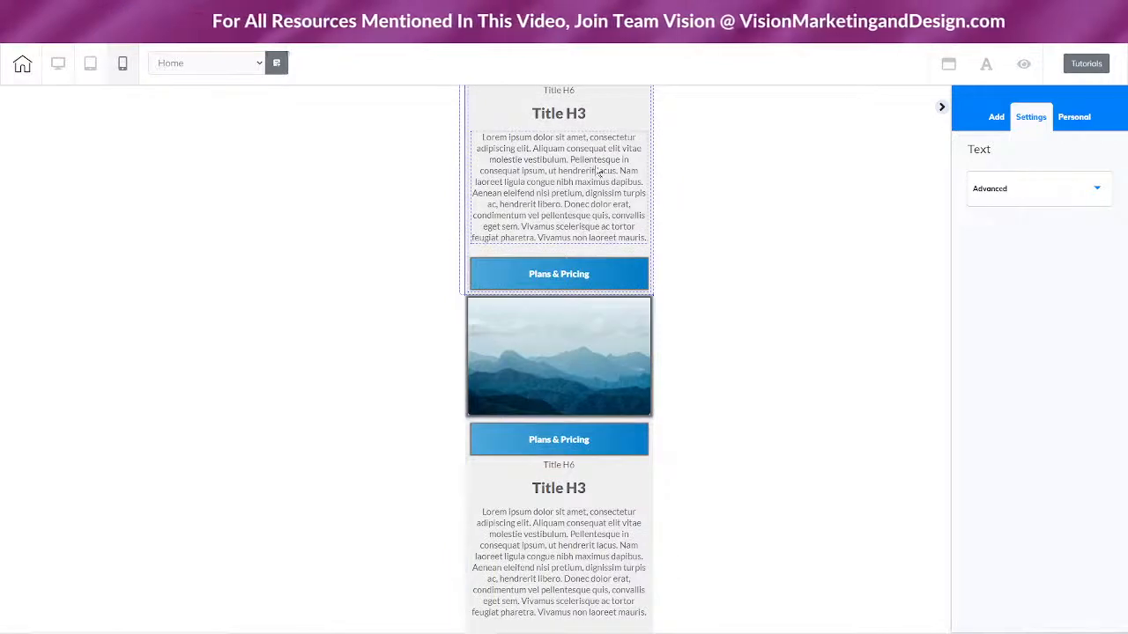
{"action": "scroll", "coordinate": [535, 202], "scroll_direction": "up", "scroll_amount": 1}
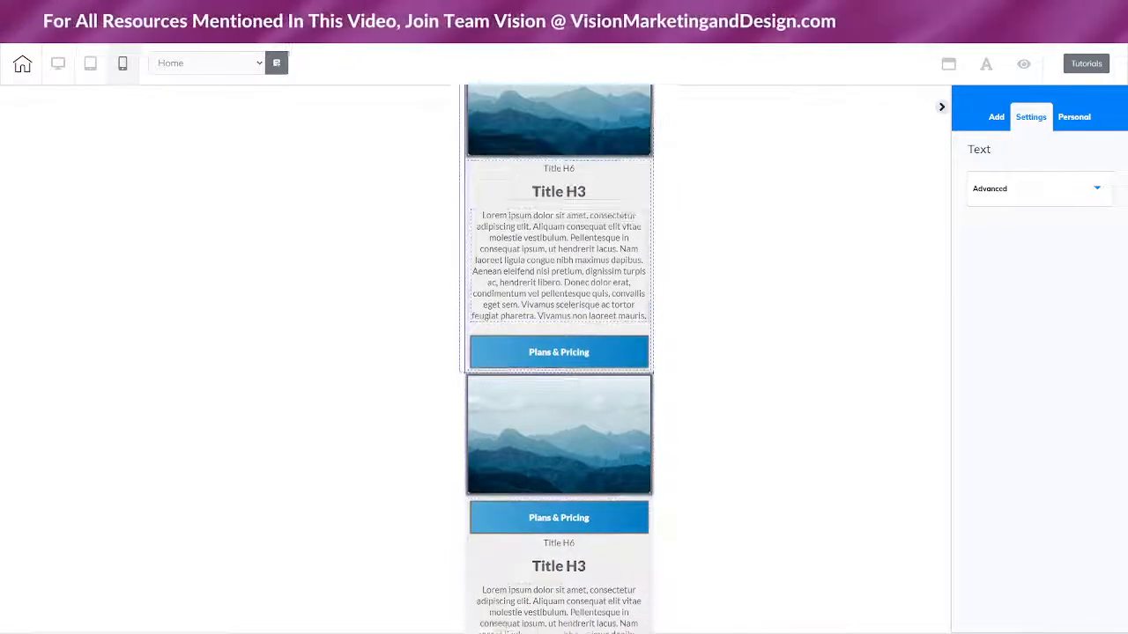
{"action": "scroll", "coordinate": [575, 307], "scroll_direction": "down", "scroll_amount": 1}
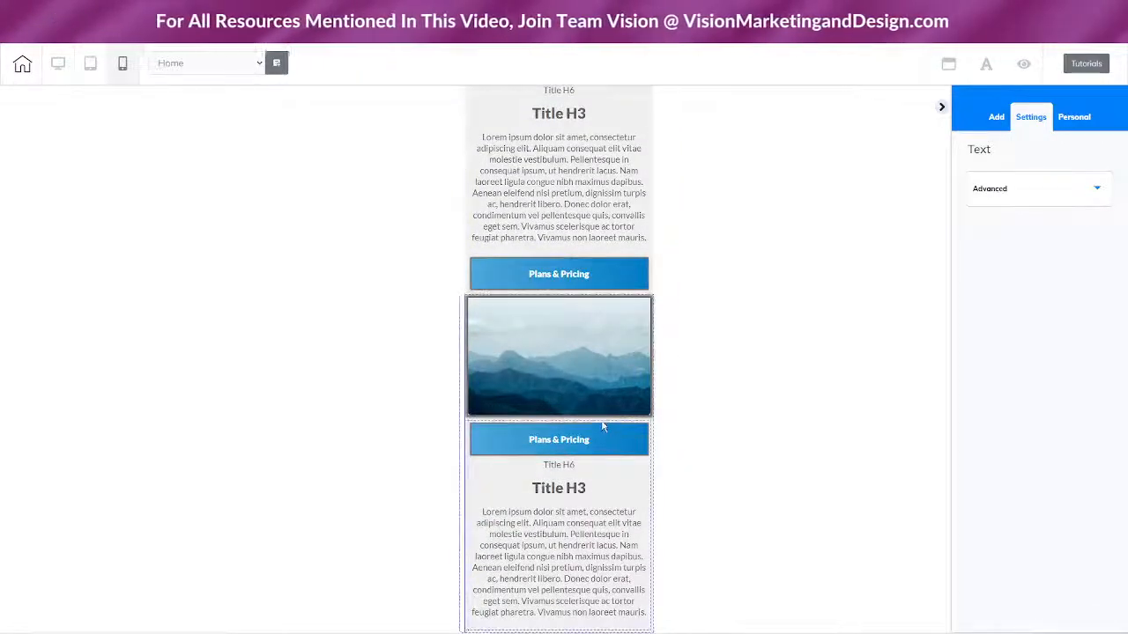
{"action": "scroll", "coordinate": [603, 425], "scroll_direction": "up", "scroll_amount": 3}
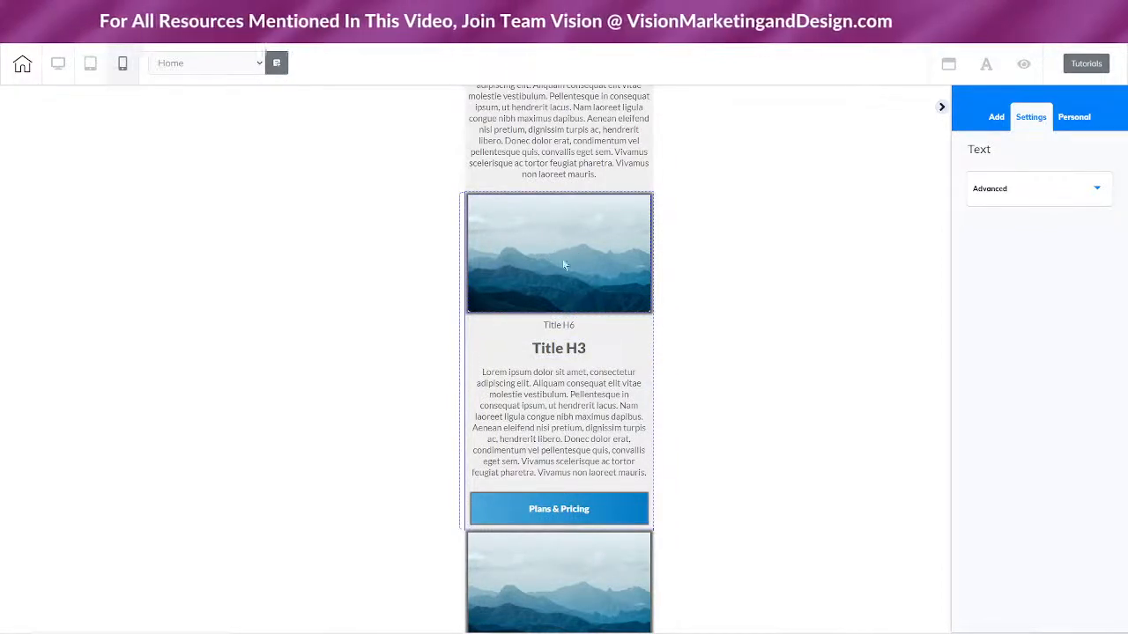
{"action": "left_click", "coordinate": [533, 258]}
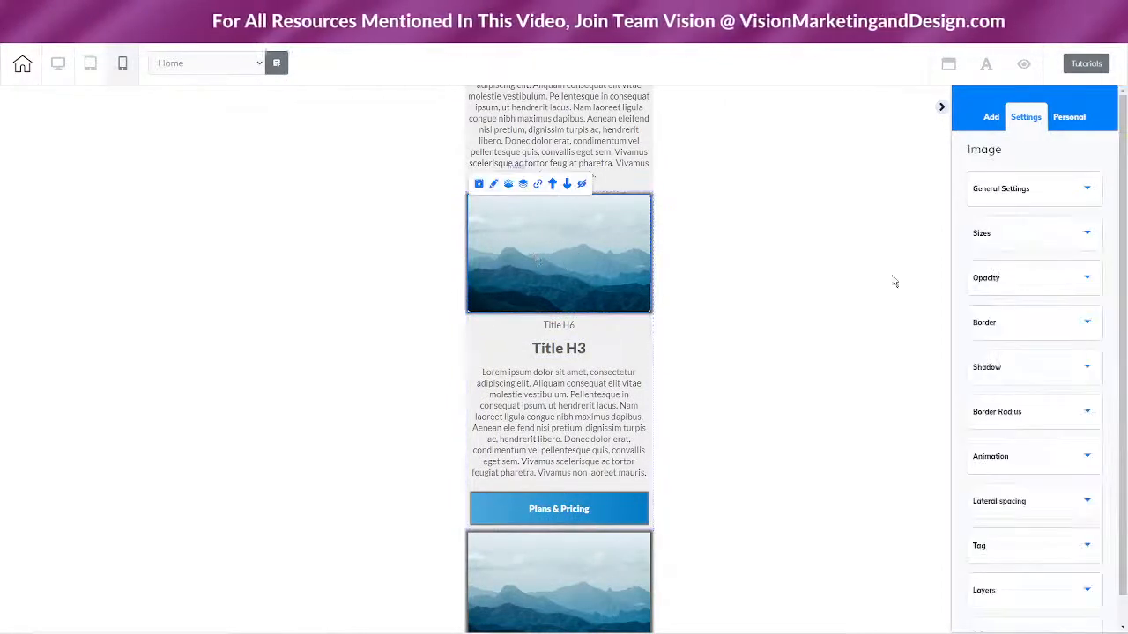
{"action": "scroll", "coordinate": [1049, 411], "scroll_direction": "down", "scroll_amount": 1}
{"action": "left_click", "coordinate": [1044, 471]}
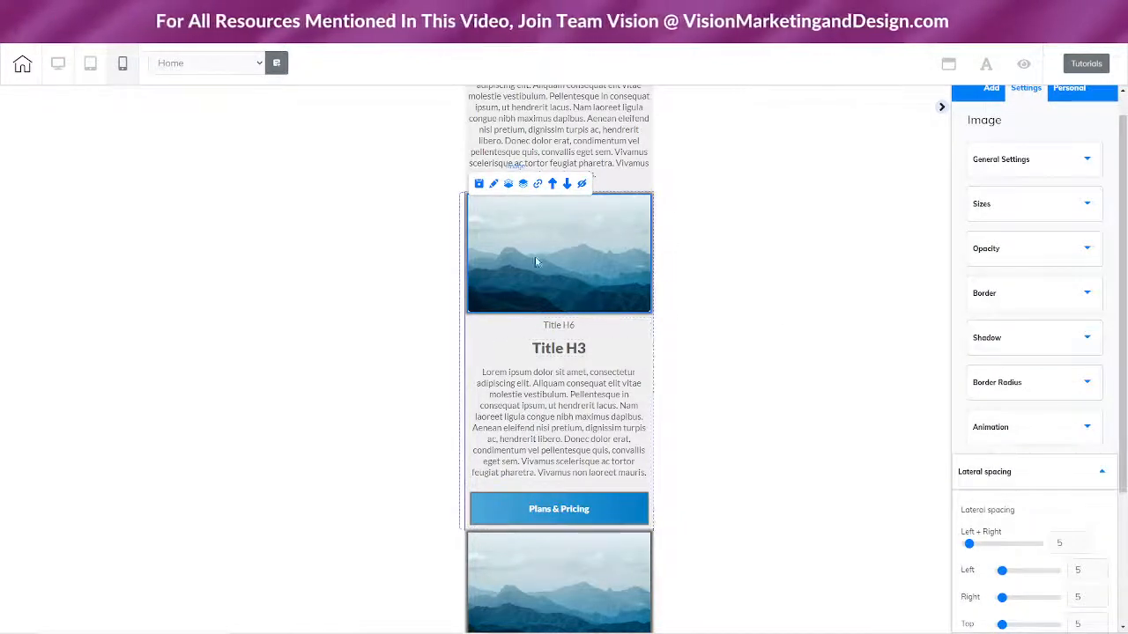
{"action": "scroll", "coordinate": [1041, 359], "scroll_direction": "down", "scroll_amount": 4}
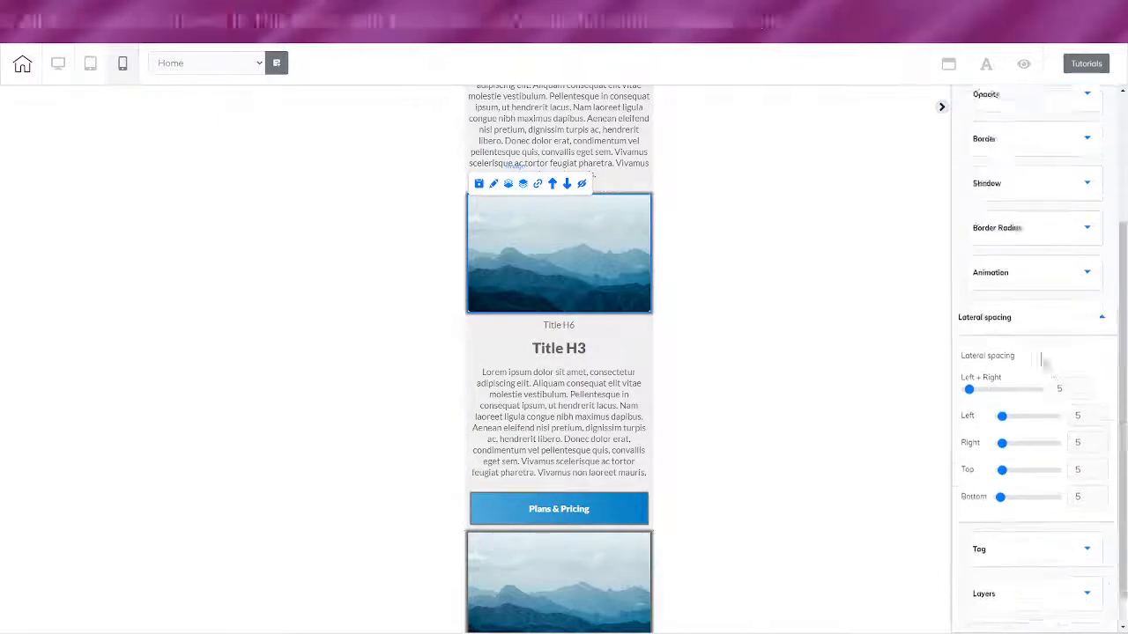
{"action": "scroll", "coordinate": [1041, 359], "scroll_direction": "down", "scroll_amount": 1}
{"action": "left_click", "coordinate": [1082, 353]}
{"action": "left_click", "coordinate": [1082, 353]}
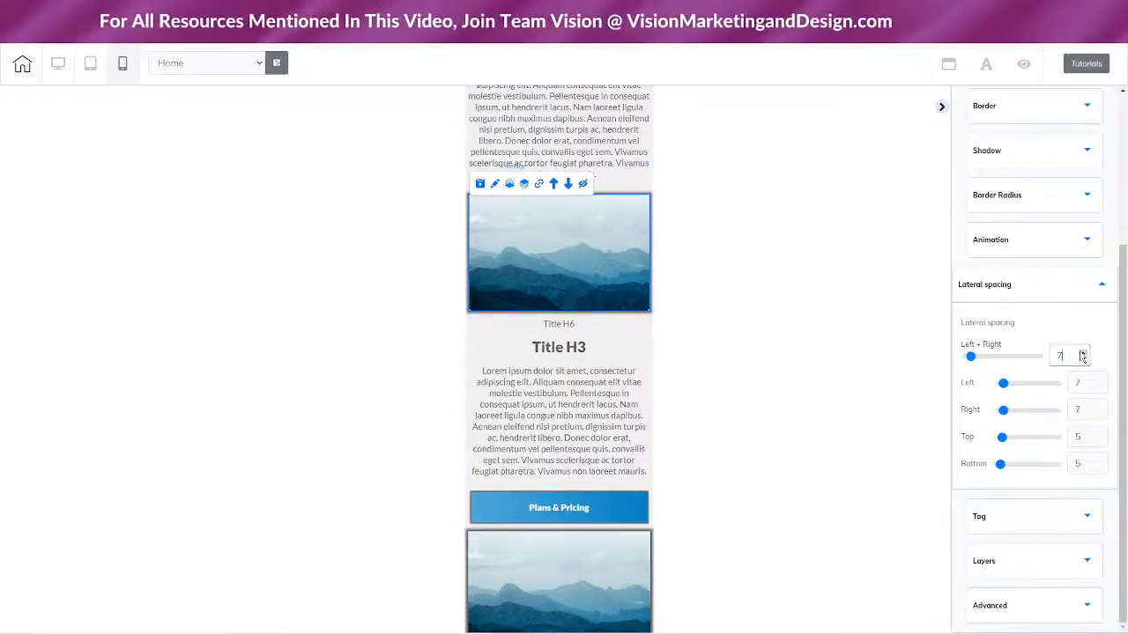
{"action": "left_click", "coordinate": [1082, 354]}
{"action": "left_click", "coordinate": [1082, 354]}
{"action": "left_click", "coordinate": [1081, 353]}
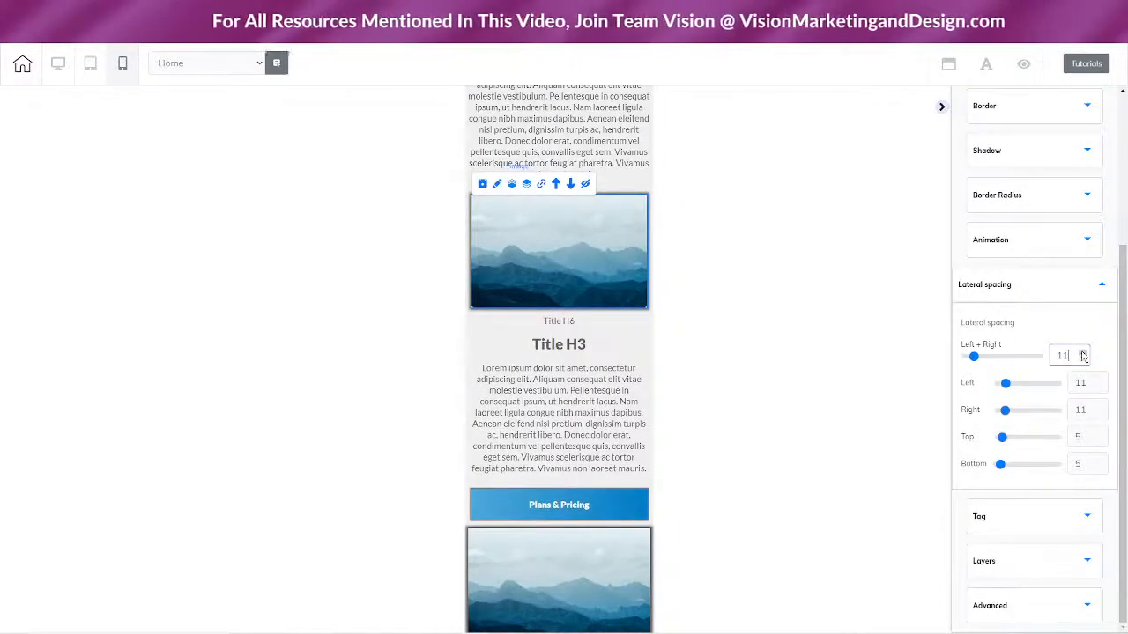
{"action": "left_click", "coordinate": [1083, 353]}
{"action": "left_click", "coordinate": [1083, 353]}
{"action": "left_click", "coordinate": [1082, 353]}
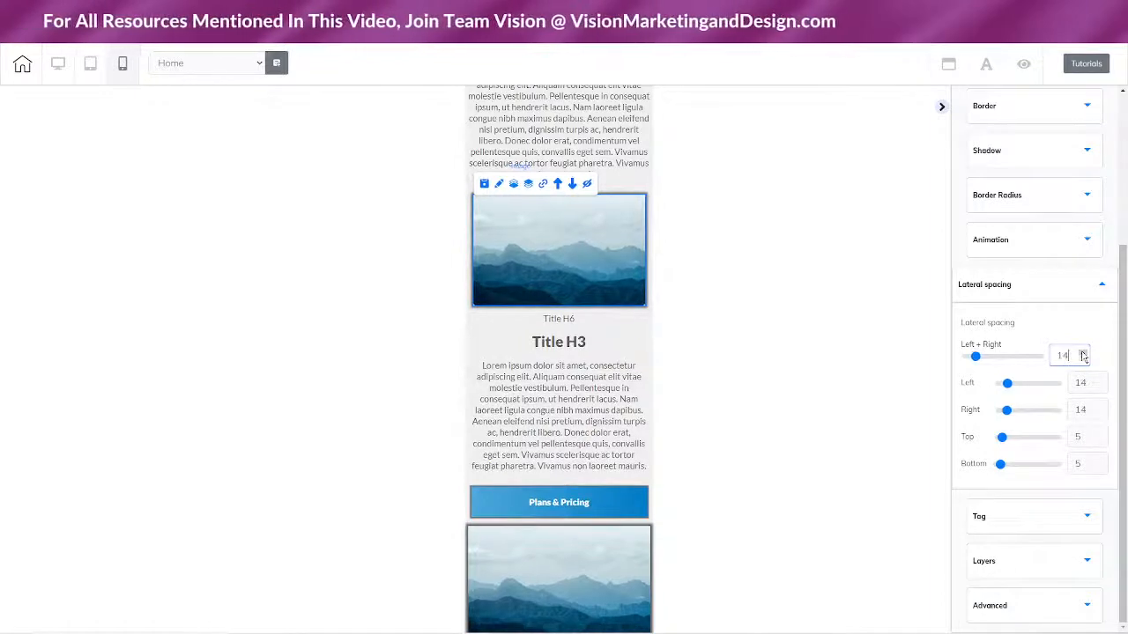
{"action": "left_click", "coordinate": [1082, 353]}
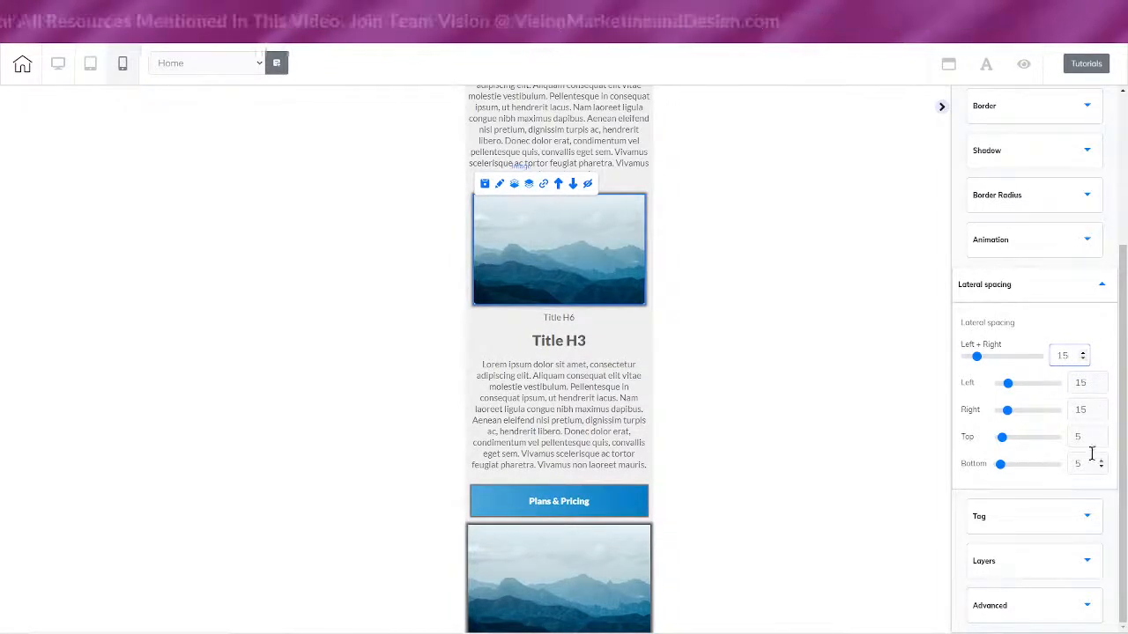
- Set the top spacing of the first mountain image to 15
{"action": "left_click", "coordinate": [1101, 434]}
{"action": "left_click", "coordinate": [1101, 435]}
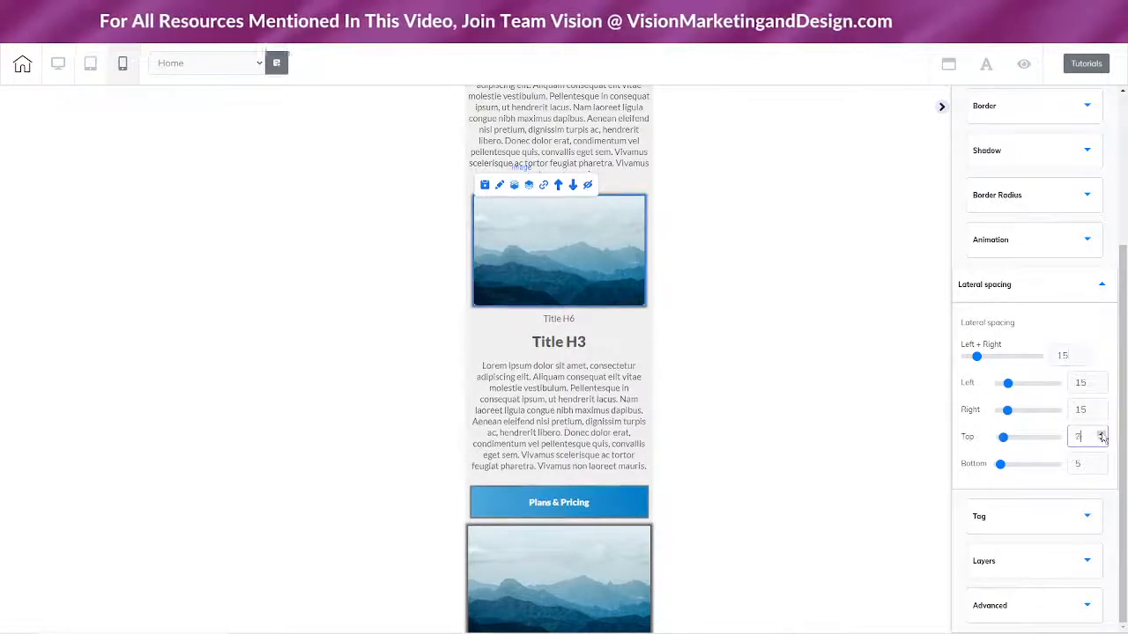
{"action": "left_click", "coordinate": [1101, 434]}
{"action": "left_click", "coordinate": [1101, 434]}
{"action": "left_click", "coordinate": [1101, 435]}
{"action": "left_click", "coordinate": [1101, 435]}
{"action": "left_click", "coordinate": [1101, 434]}
{"action": "left_click", "coordinate": [1102, 434]}
{"action": "left_click", "coordinate": [1101, 435]}
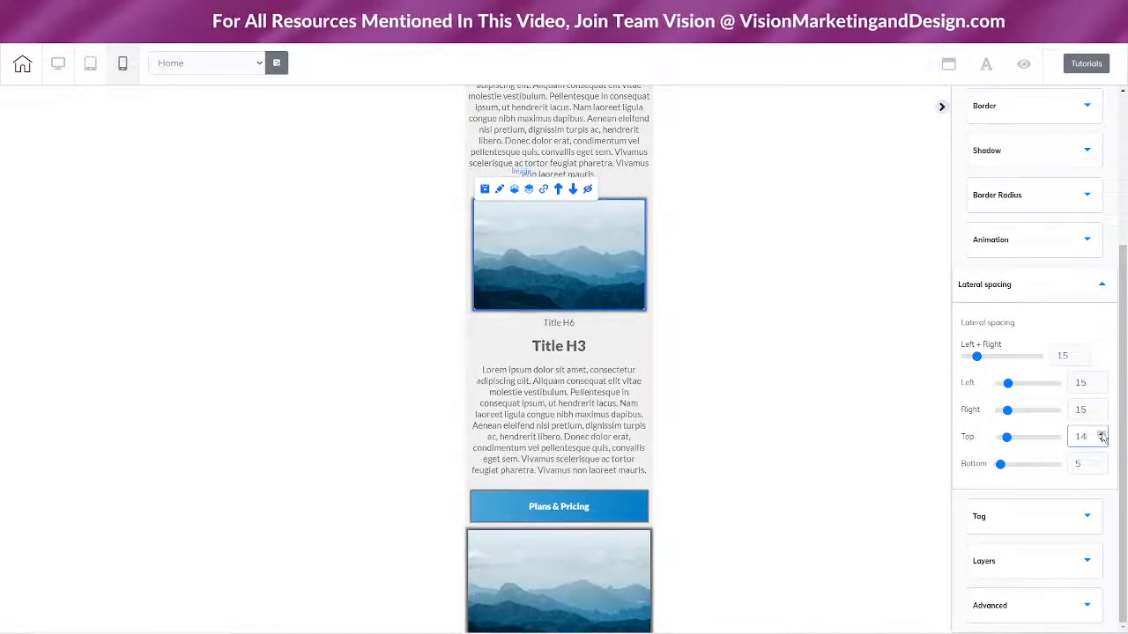
- Set the bottom spacing of the first mountain image to 15
{"action": "left_click", "coordinate": [1101, 460]}
{"action": "left_click", "coordinate": [1101, 461]}
{"action": "left_click", "coordinate": [1101, 461]}
{"action": "left_click", "coordinate": [1101, 461]}
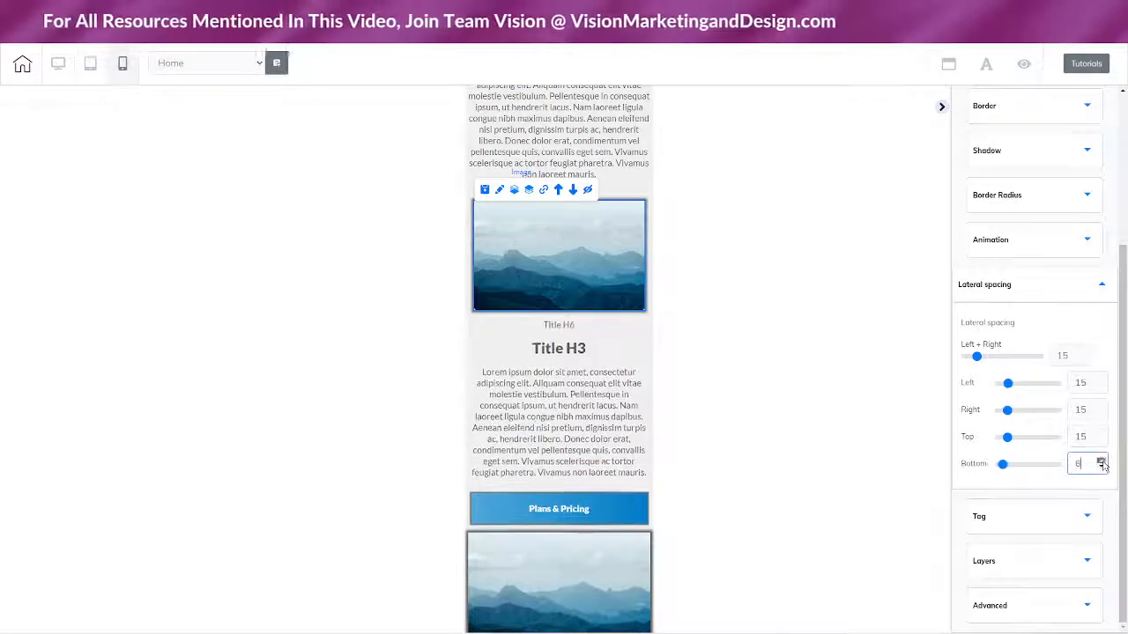
{"action": "left_click", "coordinate": [1101, 461]}
{"action": "left_click", "coordinate": [1101, 460]}
{"action": "left_click", "coordinate": [1101, 461]}
{"action": "left_click", "coordinate": [1101, 461]}
{"action": "left_click", "coordinate": [1101, 461]}
{"action": "left_click", "coordinate": [1102, 460]}
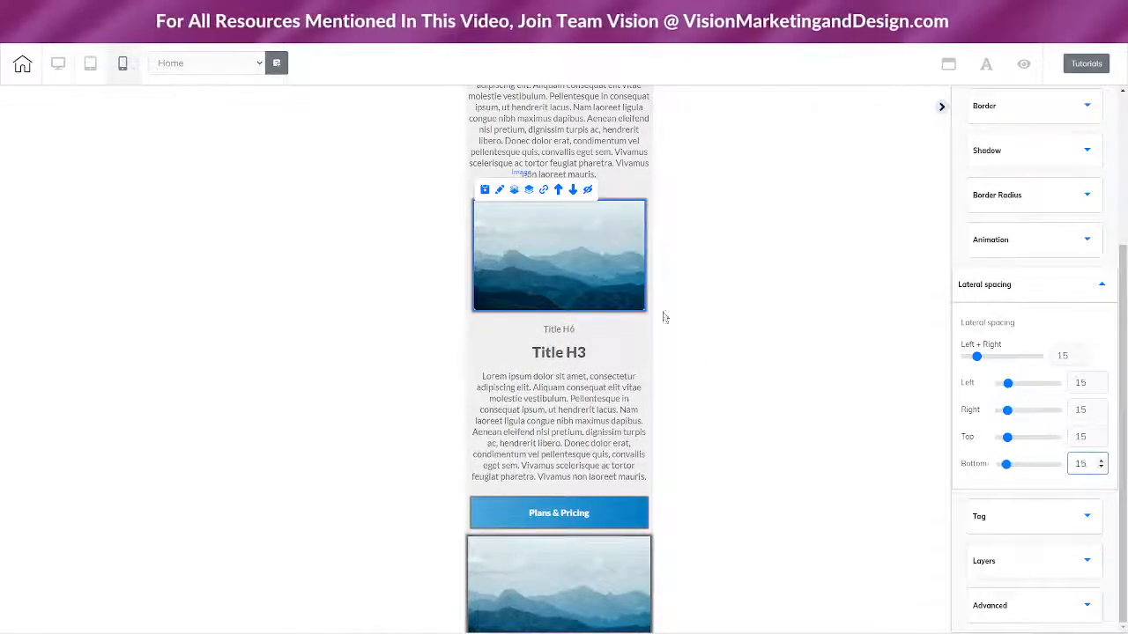
- Set the combined left and right spacing of the Title H6 text below the first image to 15
{"action": "left_click", "coordinate": [556, 332]}
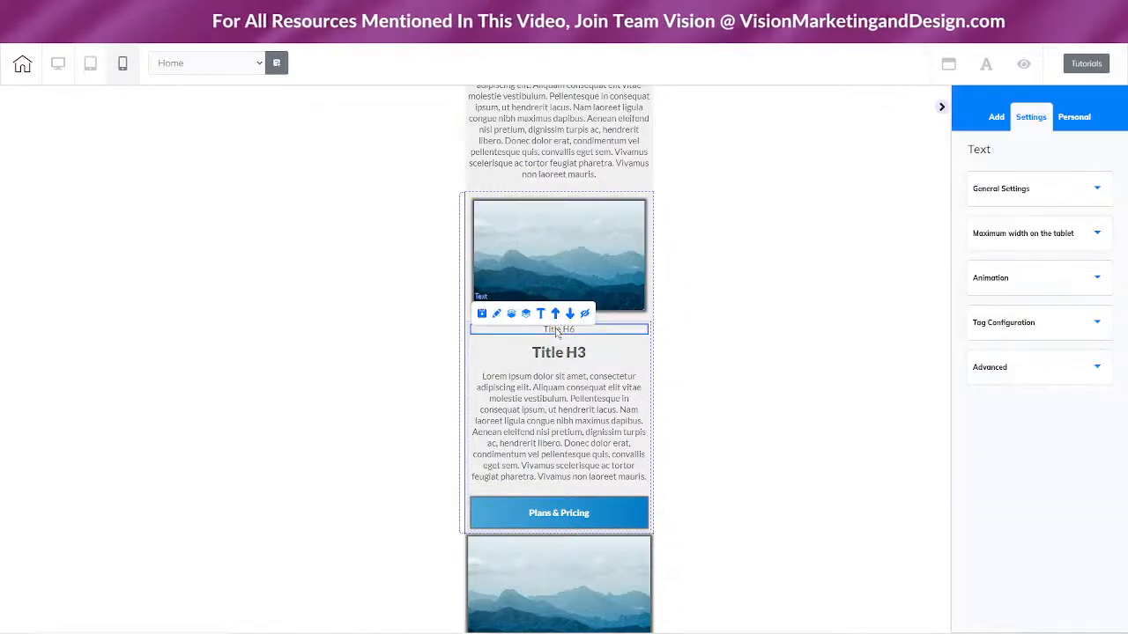
{"action": "left_click", "coordinate": [1087, 375]}
{"action": "scroll", "coordinate": [1097, 352], "scroll_direction": "down", "scroll_amount": 2}
{"action": "left_click", "coordinate": [1101, 331]}
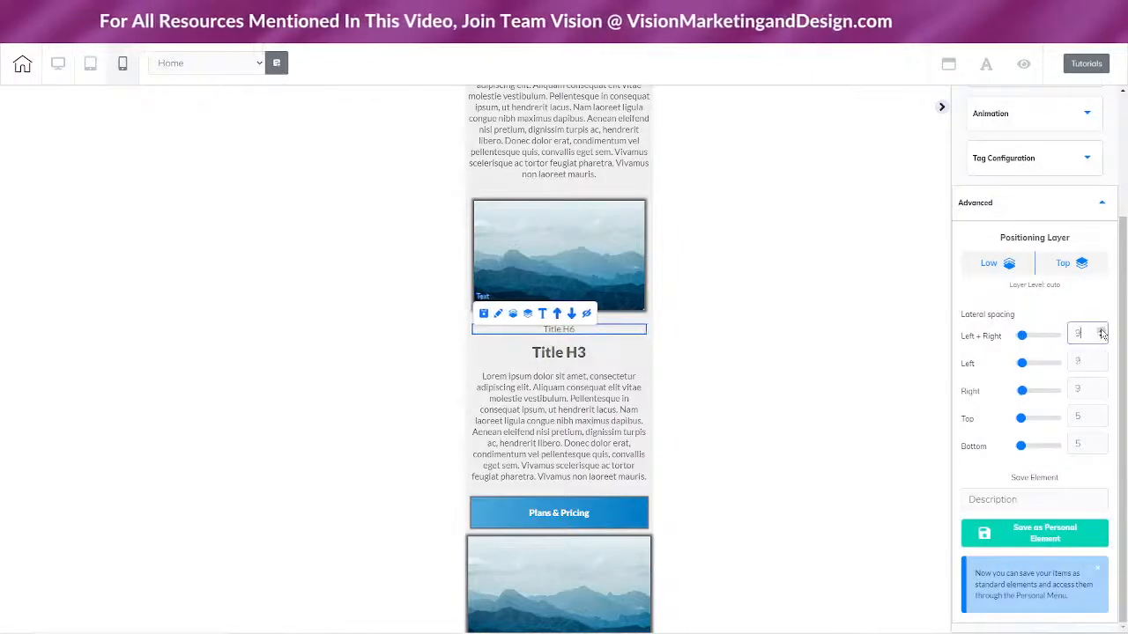
{"action": "left_click", "coordinate": [1101, 332]}
{"action": "left_click", "coordinate": [1101, 331]}
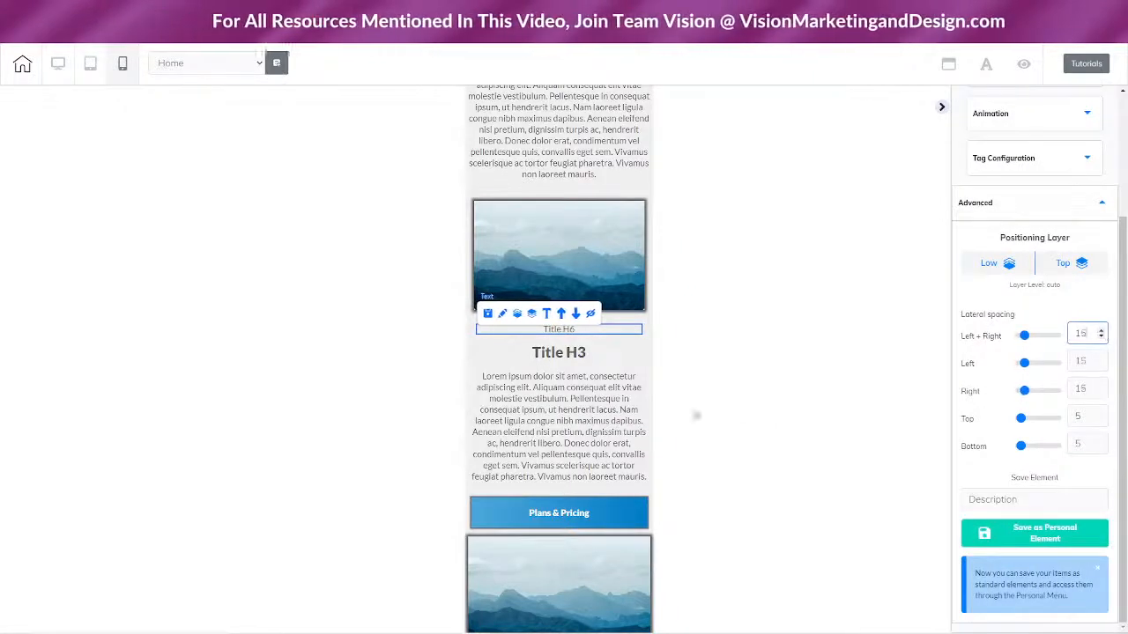
- Set the combined left and right spacing of the Title H3 heading below the first image to 15
{"action": "left_click", "coordinate": [593, 359]}
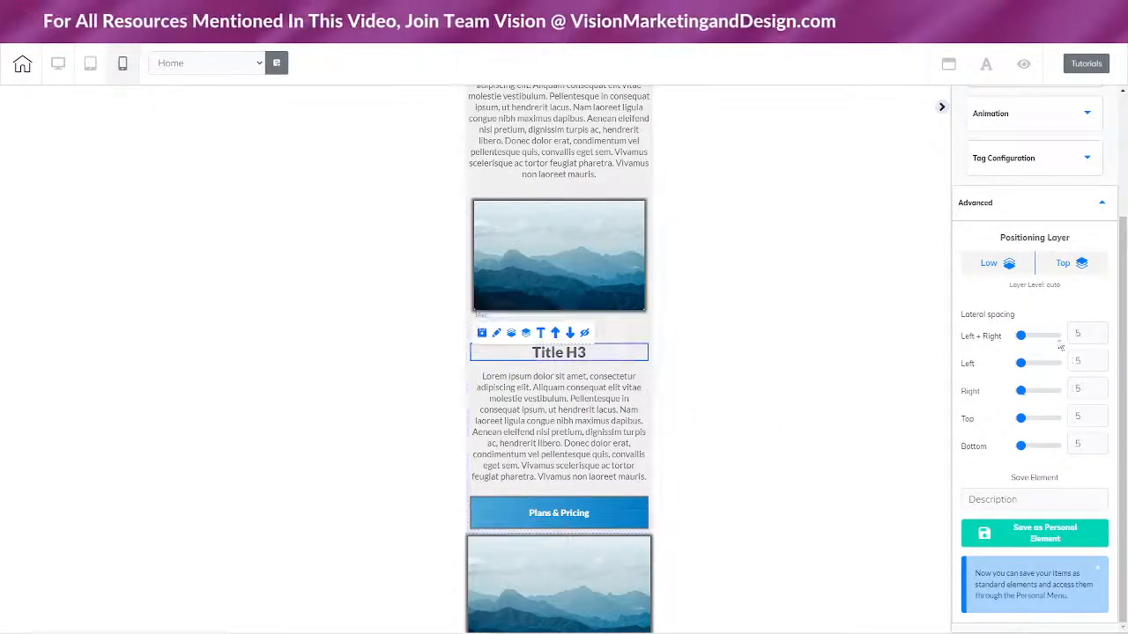
{"action": "left_click", "coordinate": [1101, 330]}
{"action": "left_click", "coordinate": [1101, 331]}
{"action": "left_click", "coordinate": [1101, 330]}
{"action": "left_click", "coordinate": [1101, 331]}
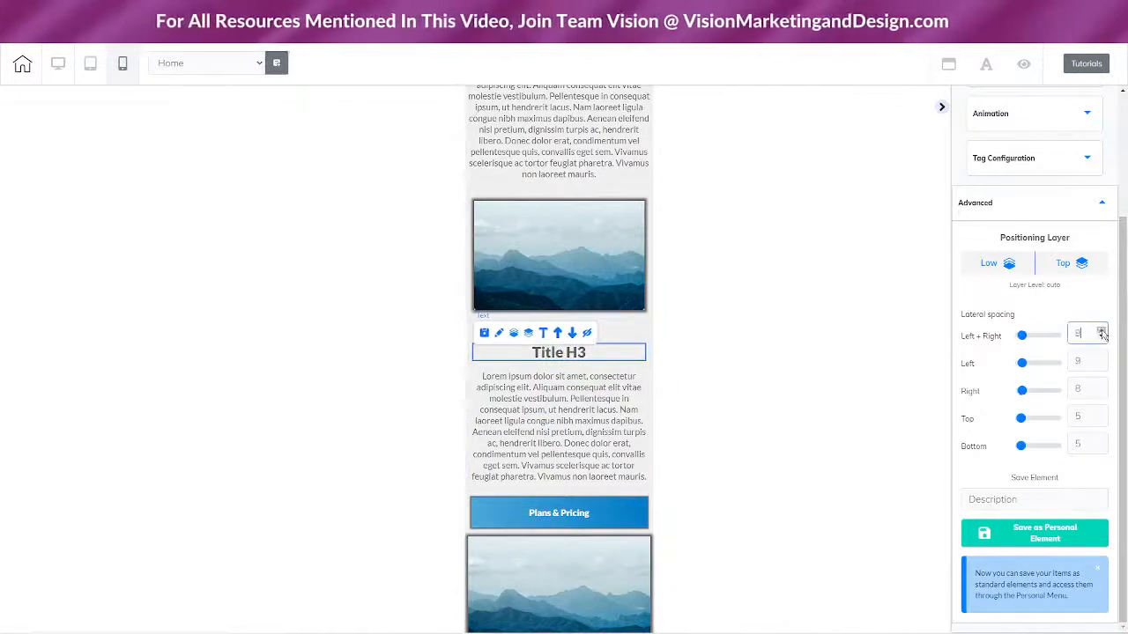
{"action": "left_click", "coordinate": [1101, 330]}
{"action": "left_click", "coordinate": [1102, 330]}
{"action": "left_click", "coordinate": [1102, 331]}
{"action": "left_click", "coordinate": [1101, 330]}
{"action": "left_click", "coordinate": [1101, 331]}
{"action": "left_click", "coordinate": [1101, 331]}
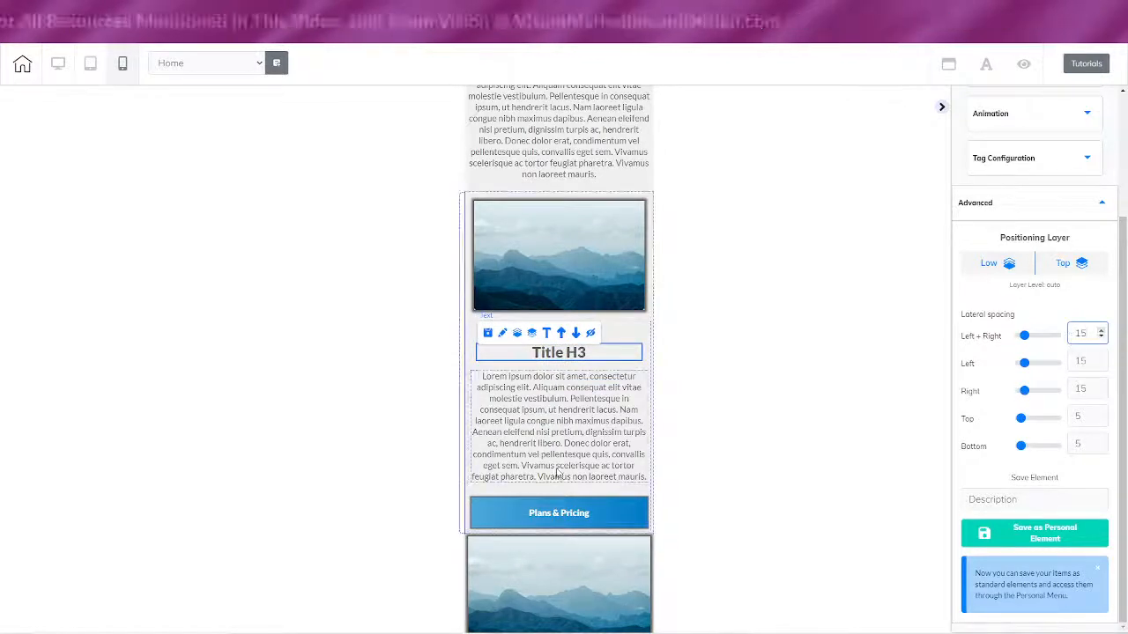
- Set the combined left and right spacing of the lorem ipsum paragraph below the first mountain image to 15
{"action": "left_click", "coordinate": [648, 439]}
{"action": "left_click", "coordinate": [1101, 333]}
{"action": "left_click", "coordinate": [1101, 332]}
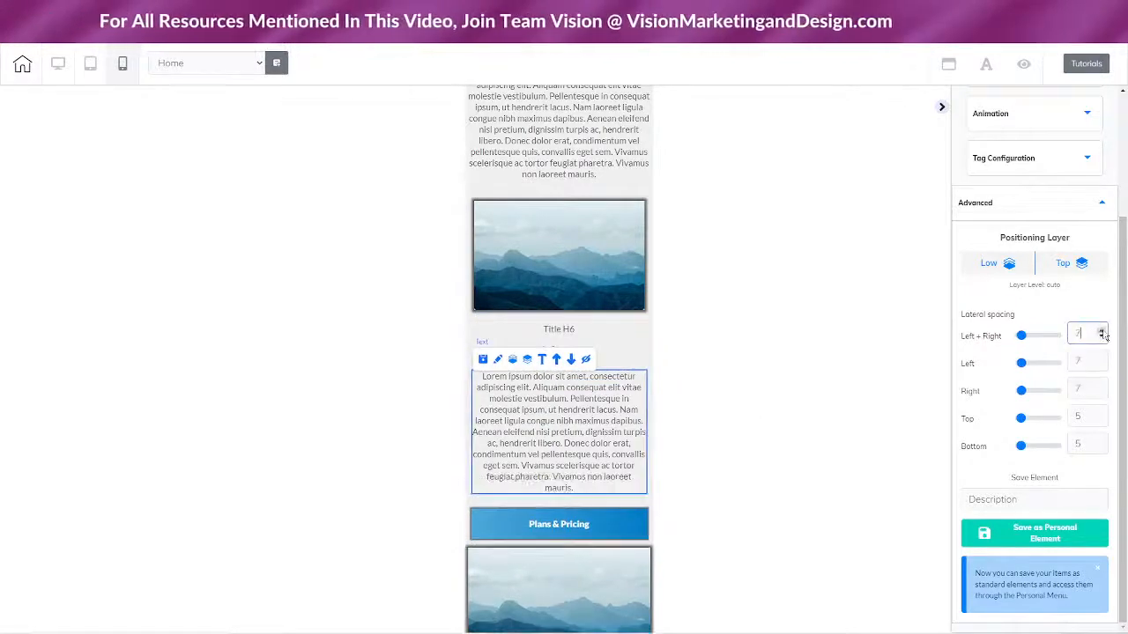
{"action": "left_click", "coordinate": [1102, 333]}
{"action": "left_click", "coordinate": [1101, 332]}
{"action": "left_click", "coordinate": [1101, 332]}
{"action": "left_click", "coordinate": [1102, 332]}
{"action": "left_click", "coordinate": [1101, 332]}
{"action": "left_click", "coordinate": [1101, 332]}
{"action": "left_click", "coordinate": [1101, 332]}
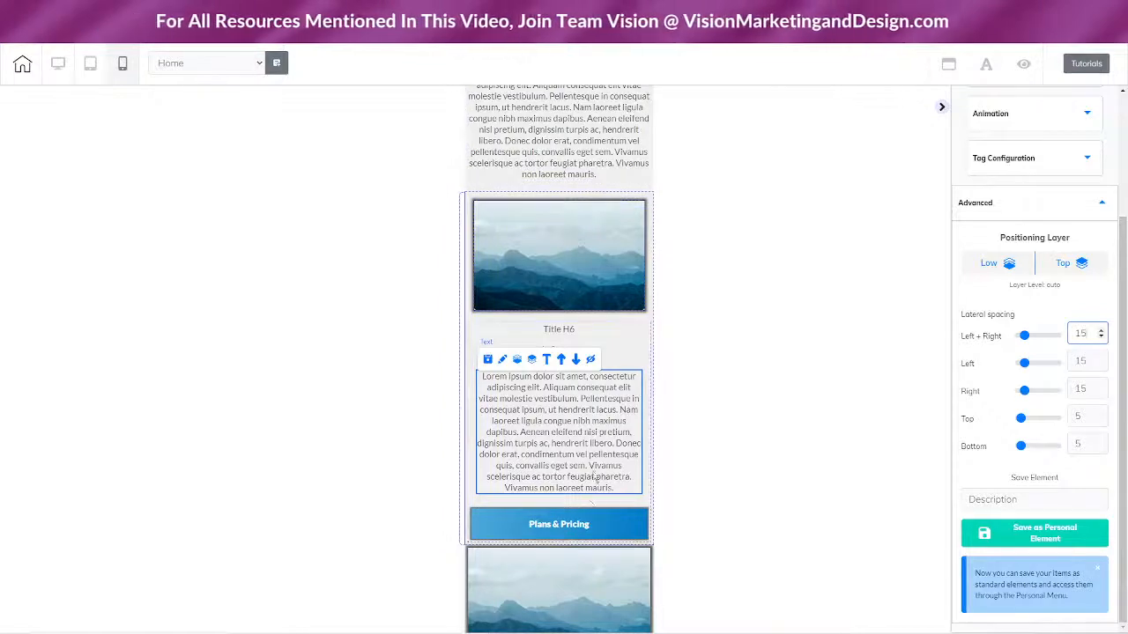
- Set the combined left and right spacing of the first section's Plans & Pricing button to 15
{"action": "scroll", "coordinate": [593, 467], "scroll_direction": "down", "scroll_amount": 2}
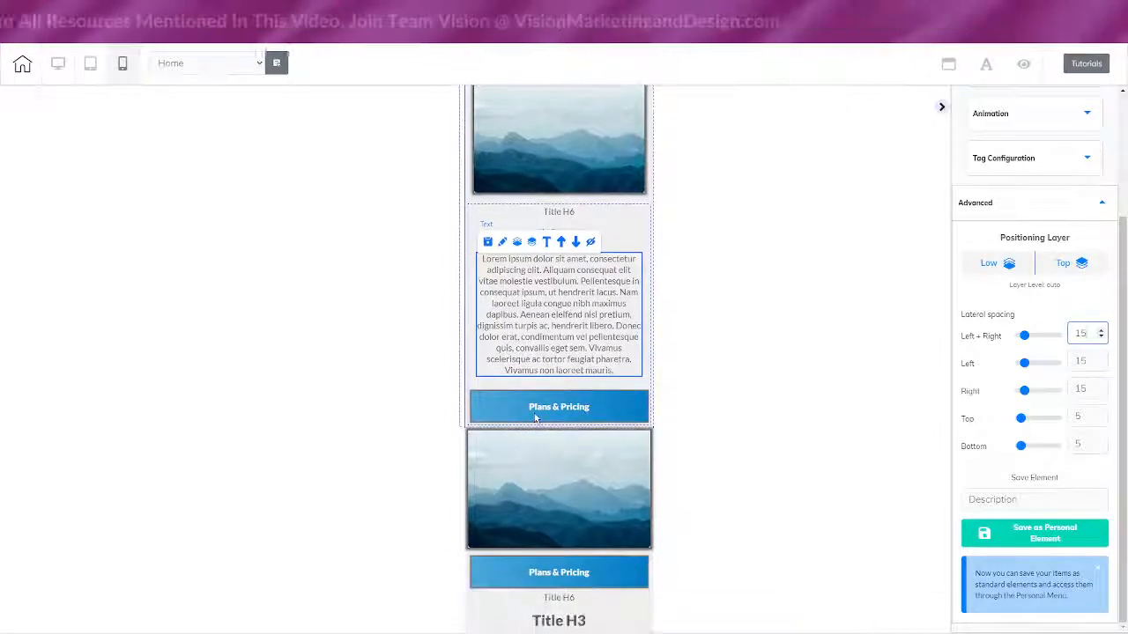
{"action": "left_click", "coordinate": [535, 418]}
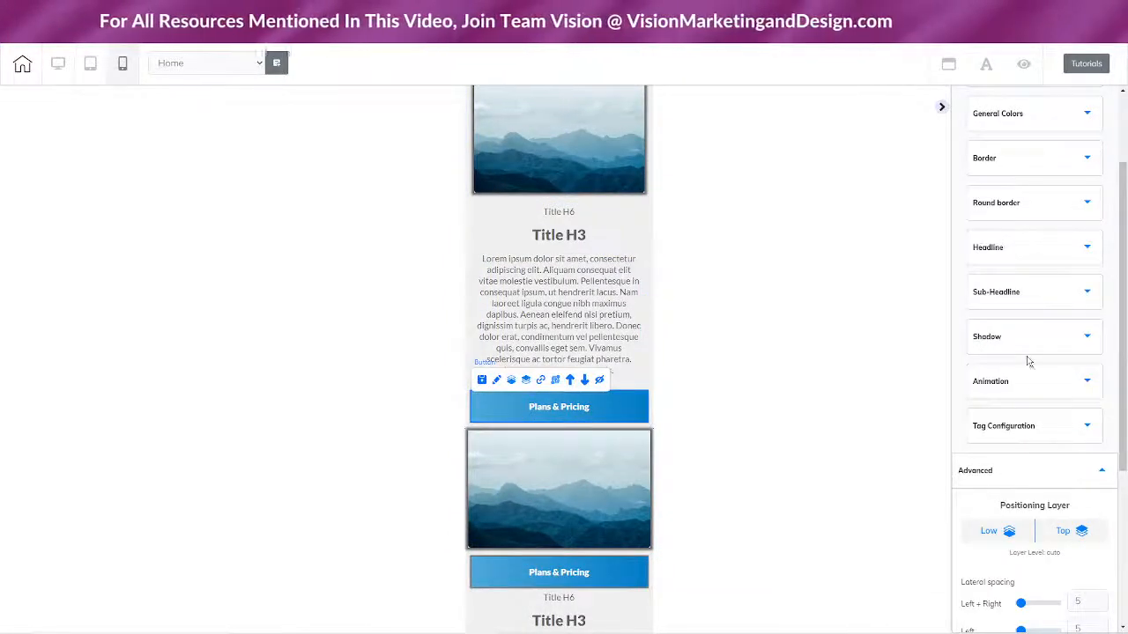
{"action": "scroll", "coordinate": [1027, 362], "scroll_direction": "down", "scroll_amount": 3}
{"action": "left_click", "coordinate": [1101, 333]}
{"action": "left_click", "coordinate": [1101, 332]}
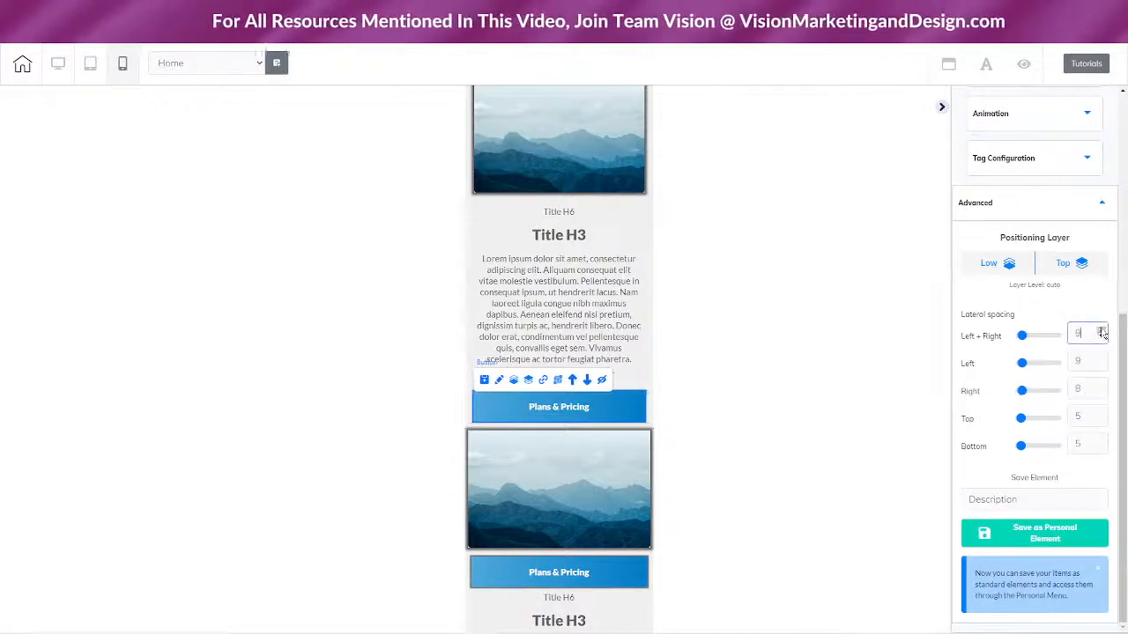
{"action": "left_click", "coordinate": [1101, 332]}
{"action": "left_click", "coordinate": [1102, 332]}
{"action": "left_click", "coordinate": [1101, 332]}
{"action": "left_click", "coordinate": [1102, 332]}
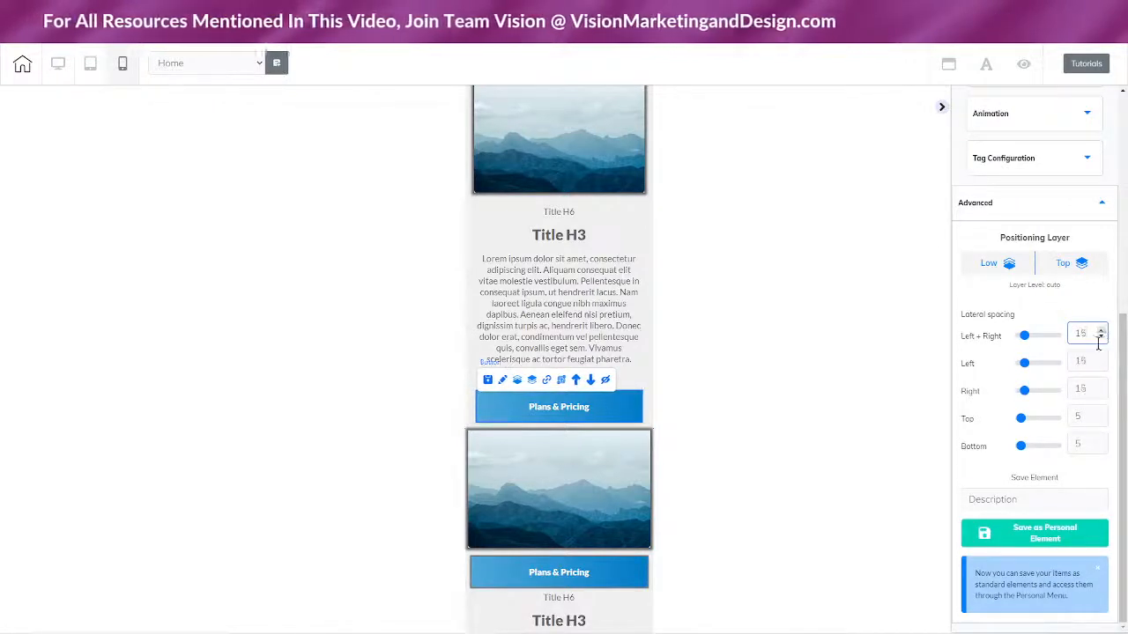
- Set the bottom spacing of the first section's Plans & Pricing button to 15
{"action": "left_click", "coordinate": [1100, 441]}
{"action": "left_click", "coordinate": [1100, 442]}
{"action": "left_click", "coordinate": [1100, 441]}
{"action": "left_click", "coordinate": [1100, 441]}
{"action": "left_click", "coordinate": [1101, 441]}
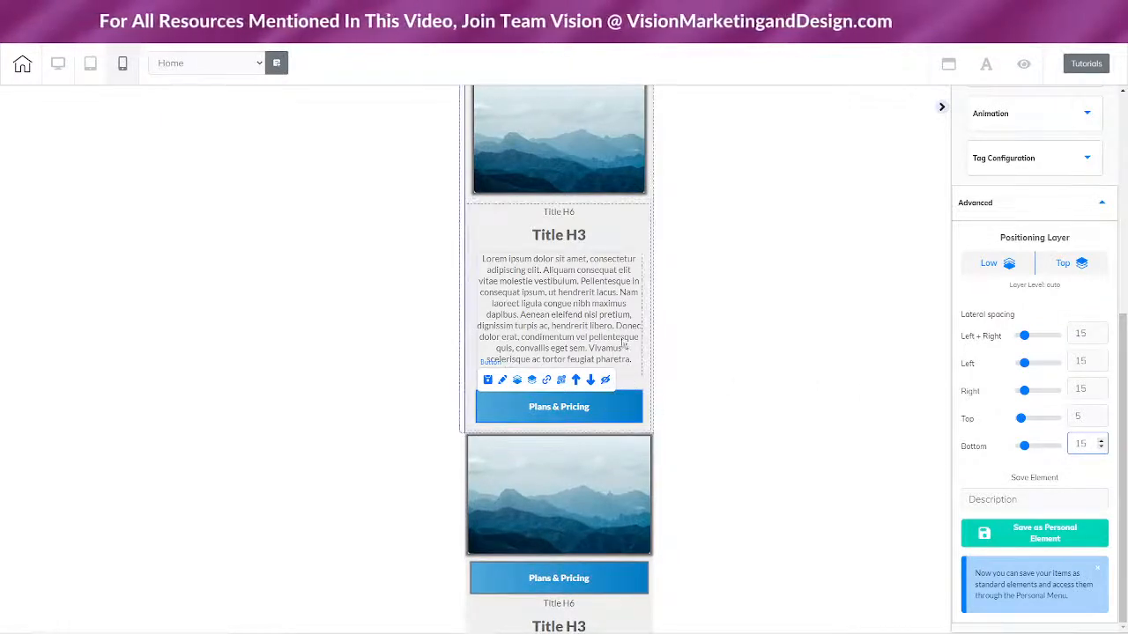
- Set the second mountain image's combined left and right spacing to 15 and its bottom spacing to 15
{"action": "scroll", "coordinate": [669, 454], "scroll_direction": "down", "scroll_amount": 2}
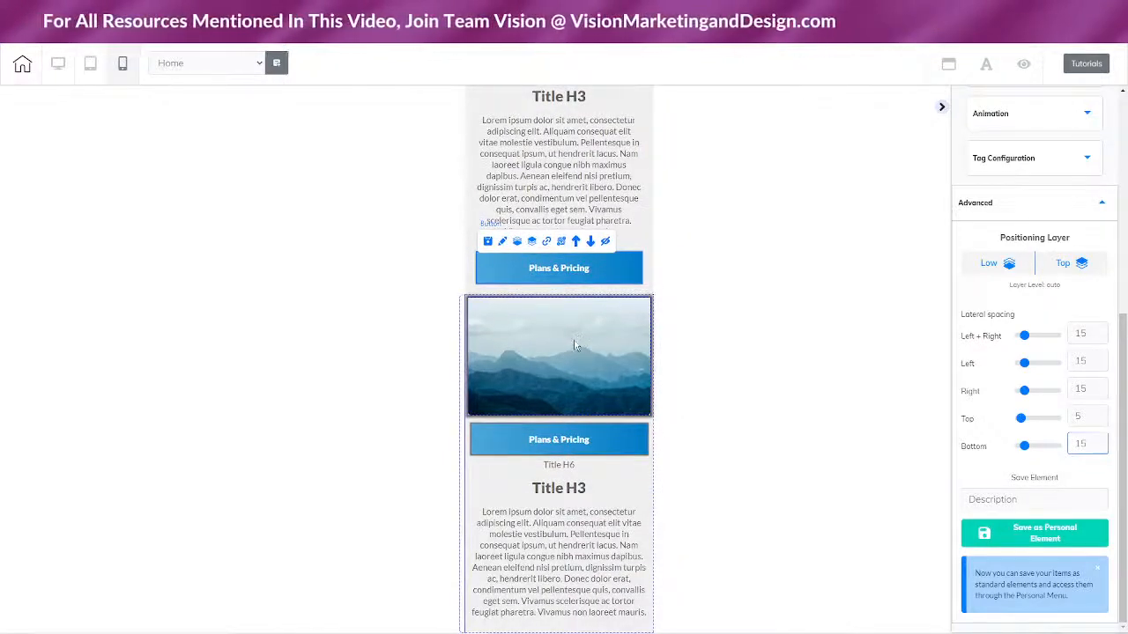
{"action": "left_click", "coordinate": [574, 344]}
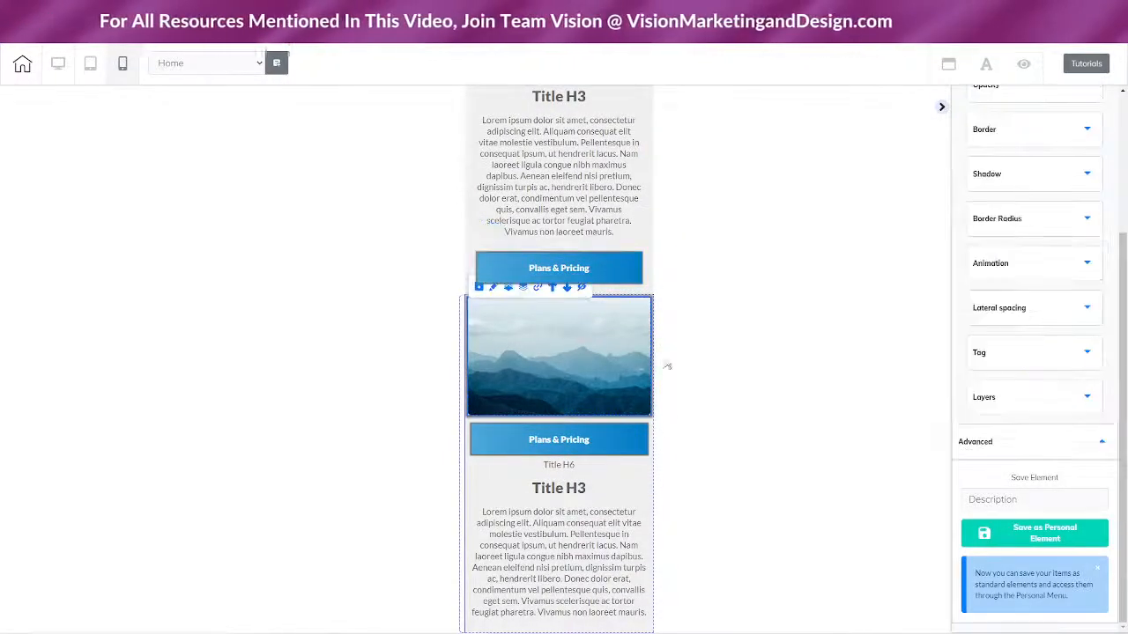
{"action": "left_click", "coordinate": [1036, 310]}
{"action": "left_click", "coordinate": [1084, 353]}
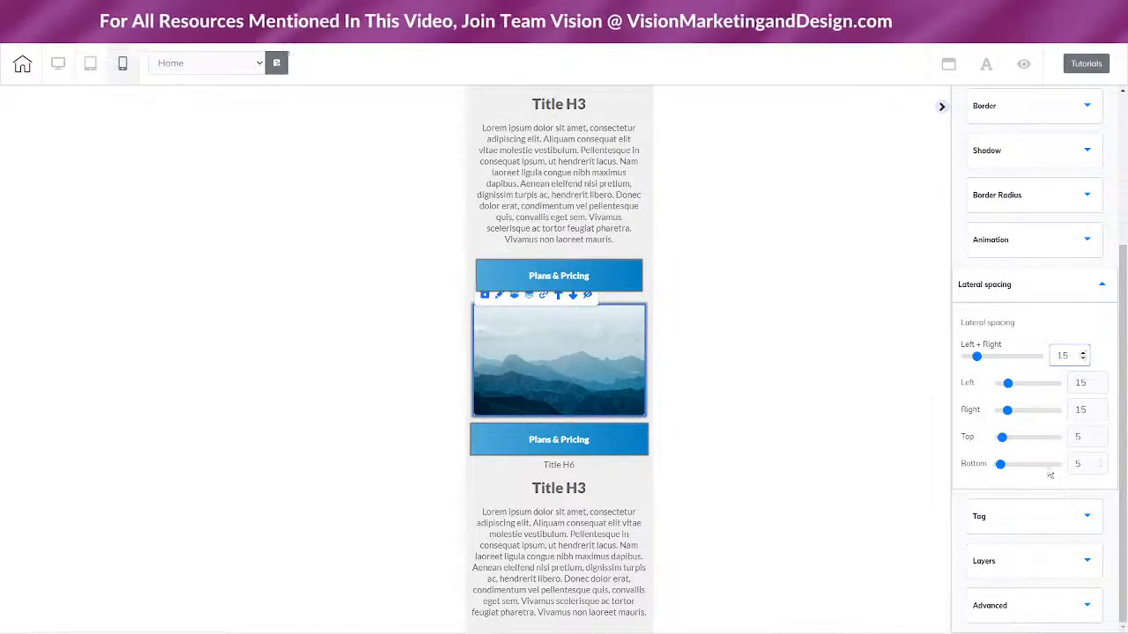
{"action": "left_click", "coordinate": [1102, 460]}
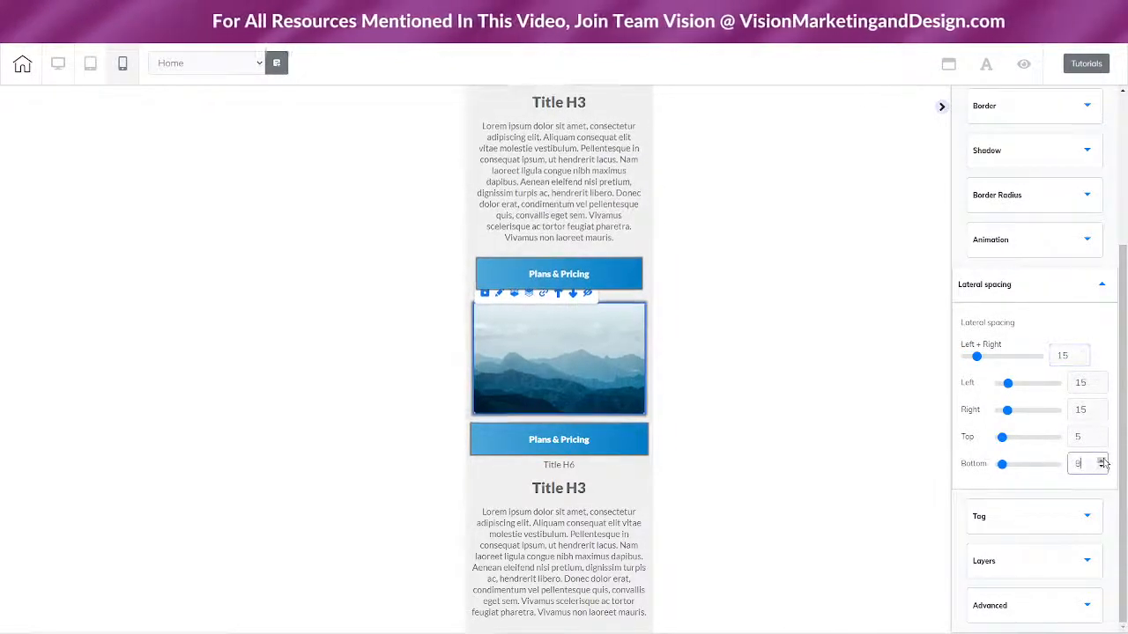
{"action": "left_click", "coordinate": [1102, 461]}
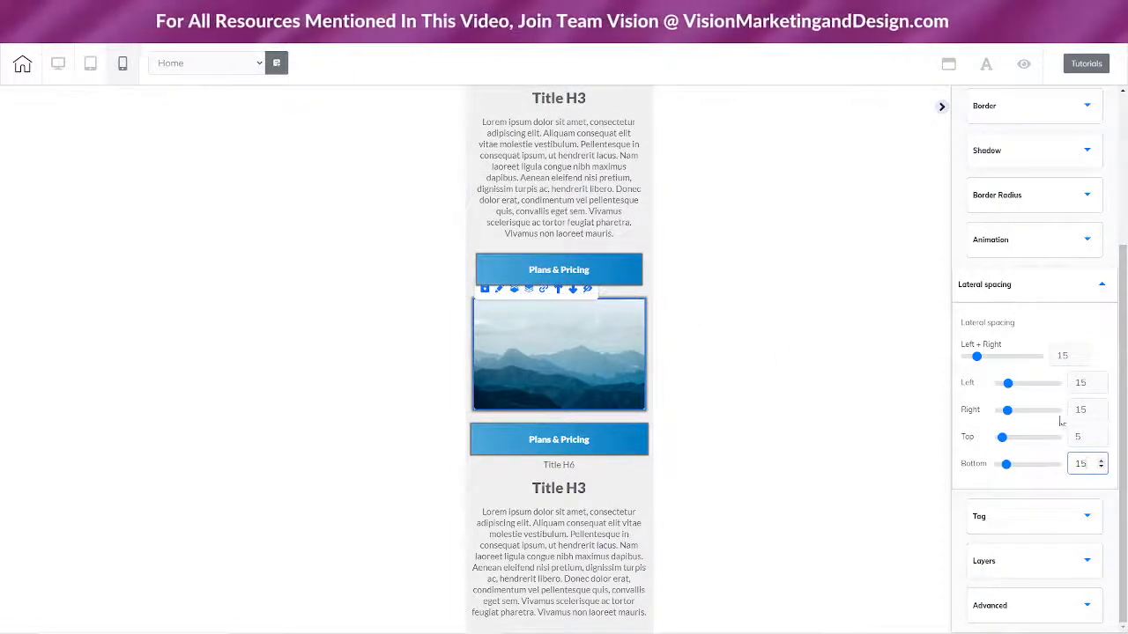
- Set the top spacing of the second mountain image to 15
{"action": "left_click", "coordinate": [1102, 434]}
{"action": "left_click", "coordinate": [1102, 433]}
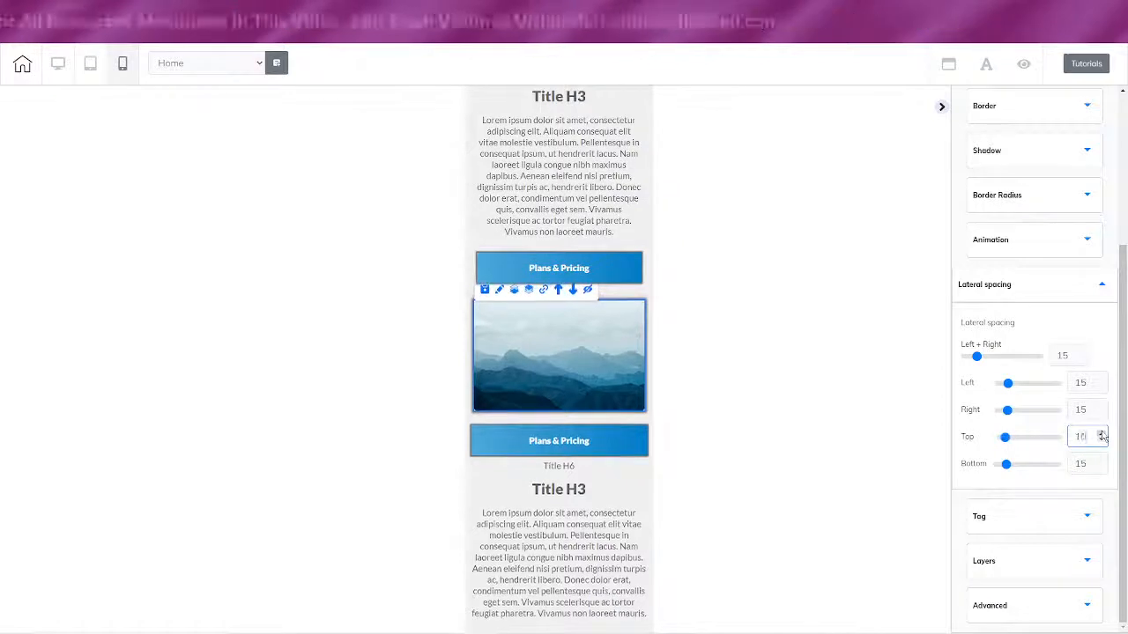
{"action": "left_click", "coordinate": [1102, 433]}
{"action": "left_click", "coordinate": [1102, 434]}
{"action": "left_click", "coordinate": [1103, 433]}
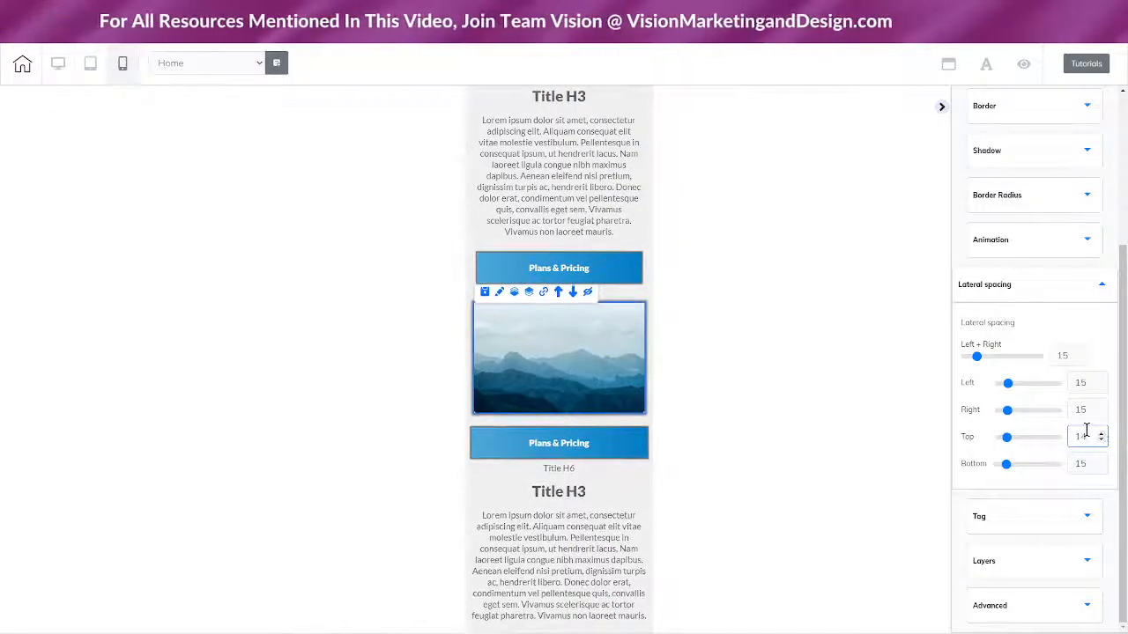
{"action": "left_click", "coordinate": [1103, 433]}
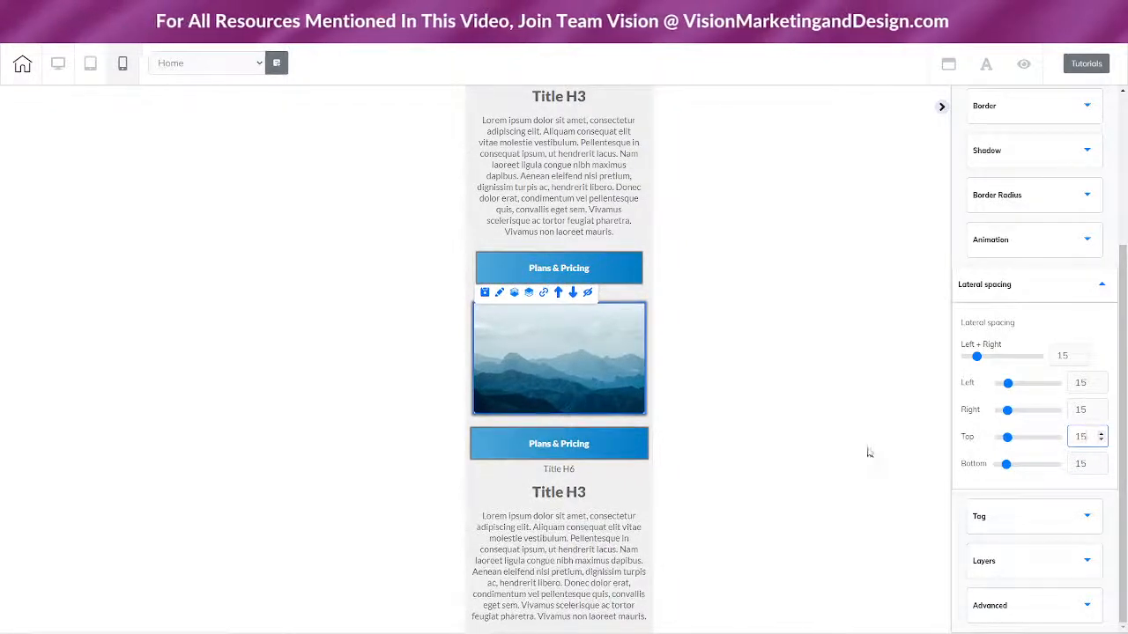
- Move the second section's Plans & Pricing button down below the Title H6, Title H3 and lorem ipsum paragraph
{"action": "left_click", "coordinate": [549, 448]}
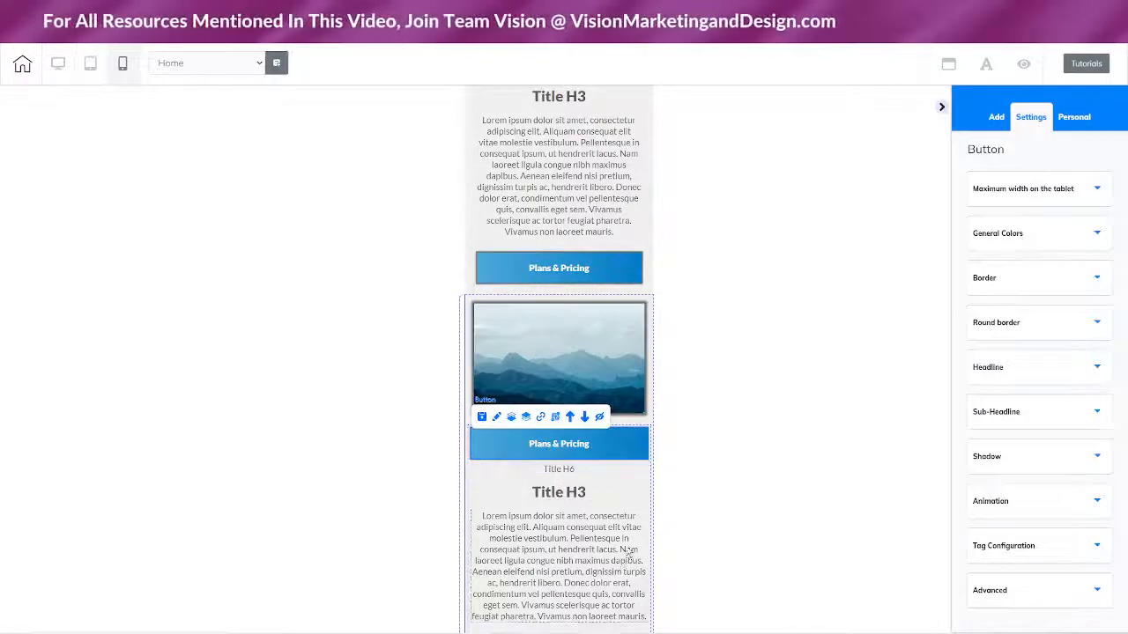
{"action": "scroll", "coordinate": [503, 571], "scroll_direction": "down", "scroll_amount": 1}
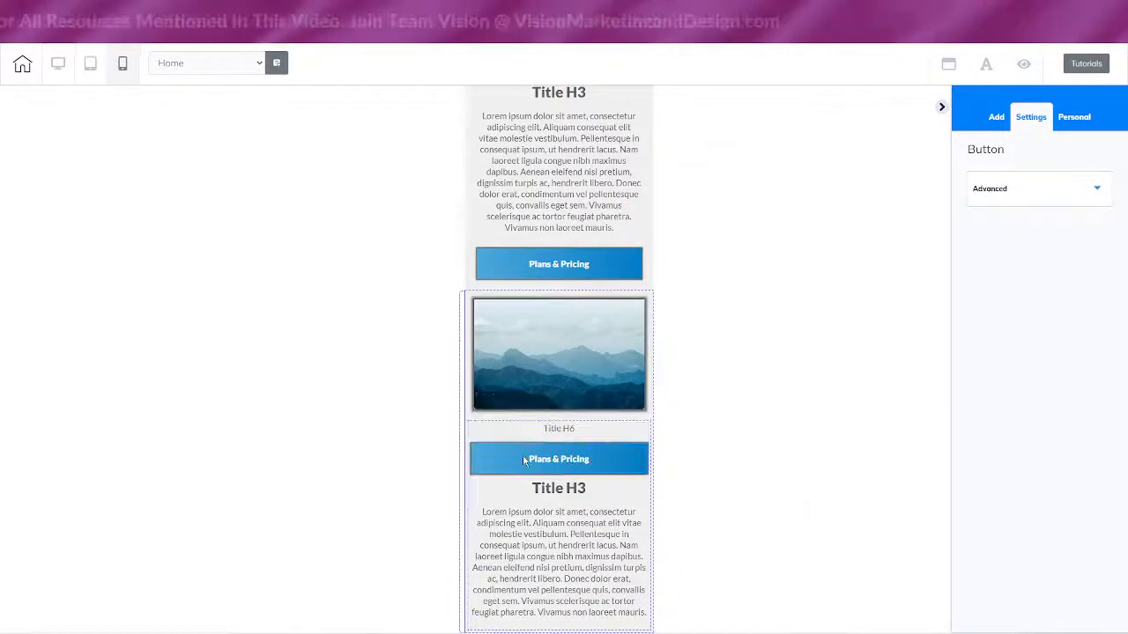
{"action": "left_click", "coordinate": [528, 460]}
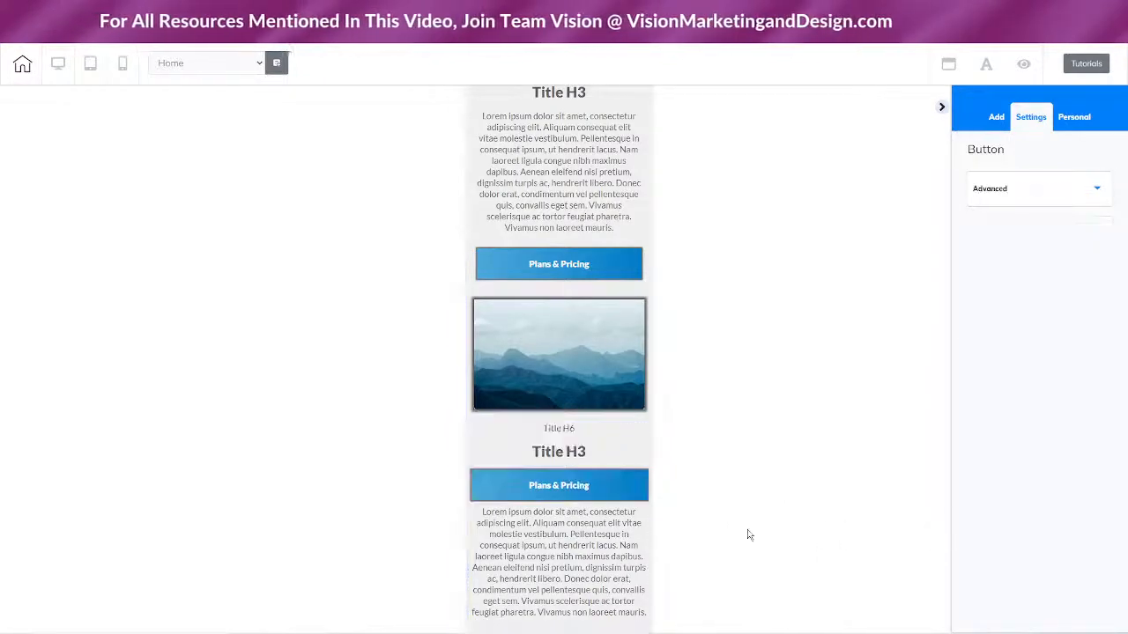
{"action": "left_click", "coordinate": [614, 498]}
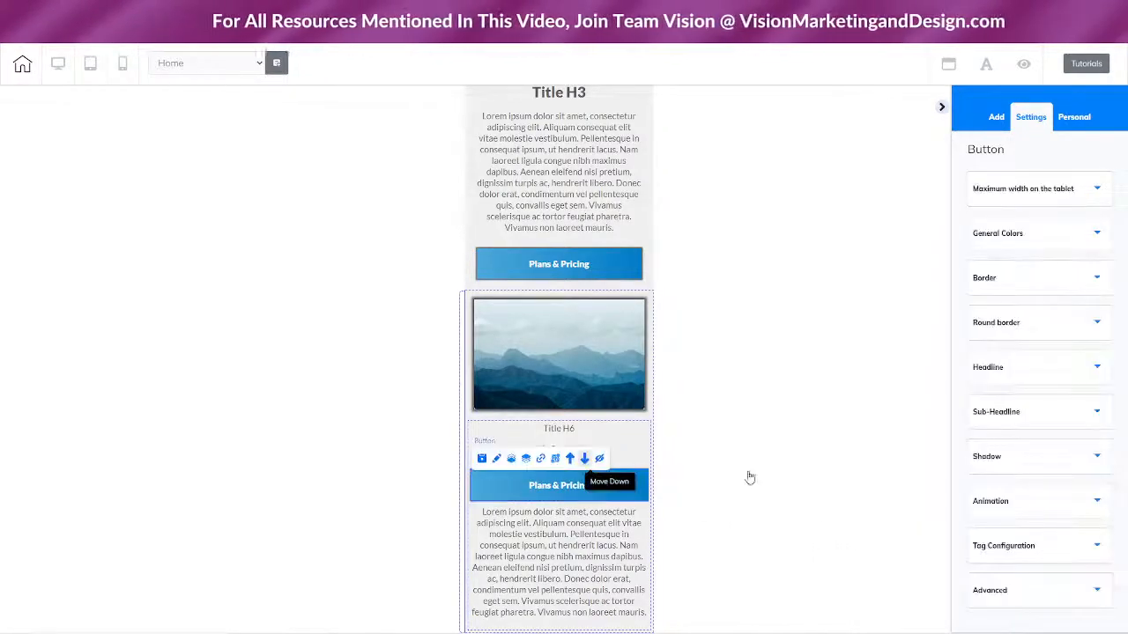
{"action": "left_click", "coordinate": [584, 456]}
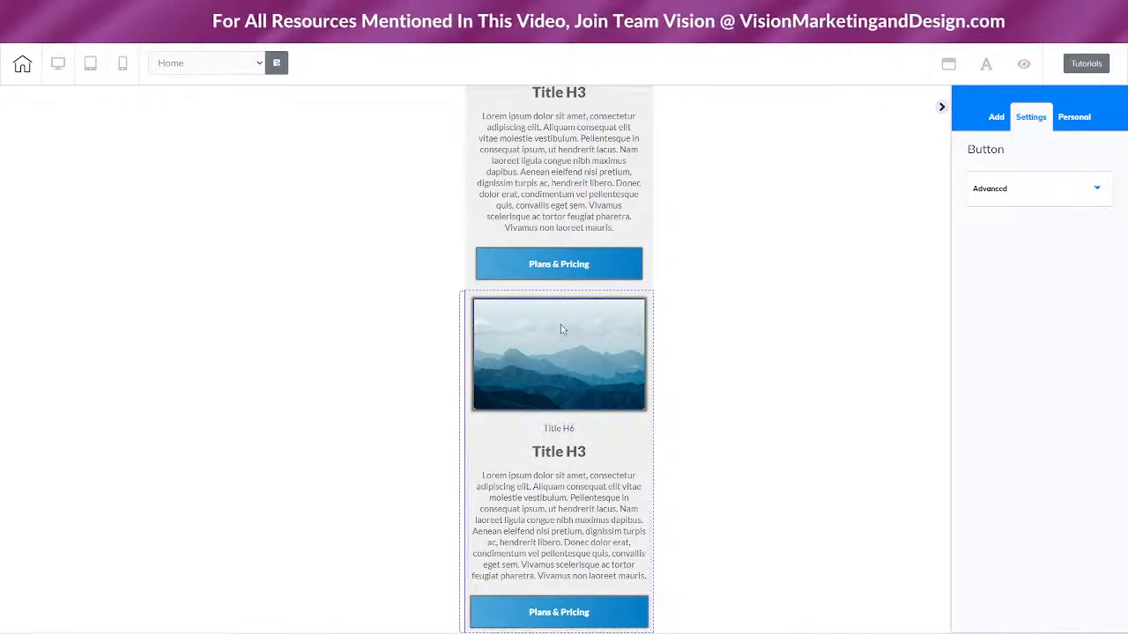
- Set the combined left and right spacing of the Title H6 text below the second mountain image to 15
{"action": "scroll", "coordinate": [732, 383], "scroll_direction": "down", "scroll_amount": 2}
{"action": "scroll", "coordinate": [732, 382], "scroll_direction": "up", "scroll_amount": 2}
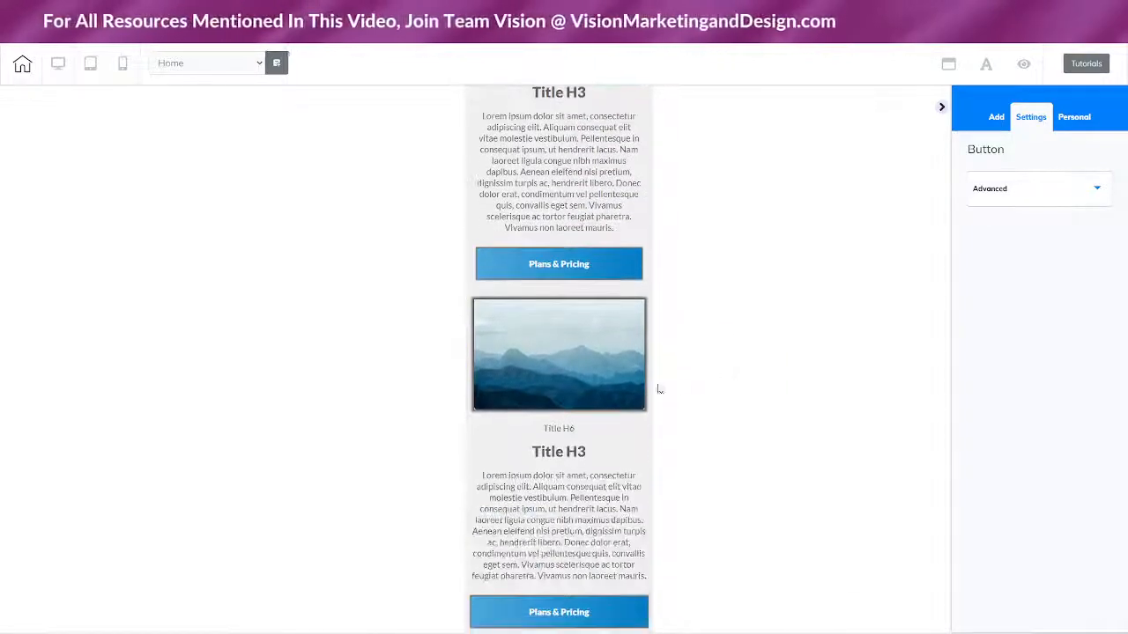
{"action": "left_click", "coordinate": [558, 432]}
{"action": "left_click", "coordinate": [1093, 369]}
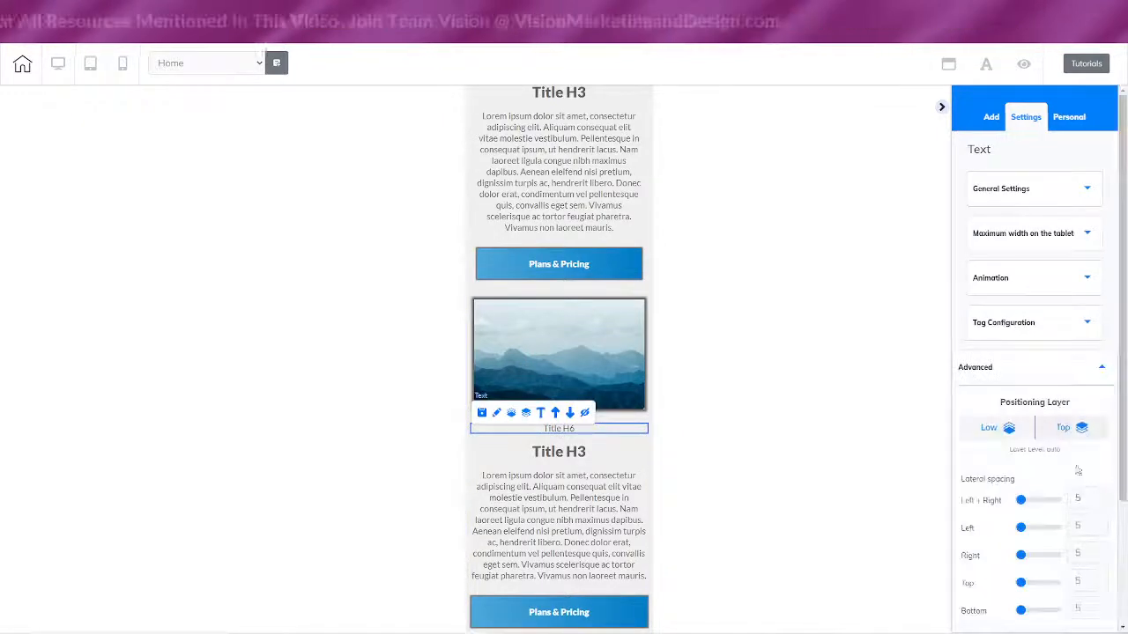
{"action": "left_click", "coordinate": [1102, 498]}
{"action": "left_click", "coordinate": [1102, 498]}
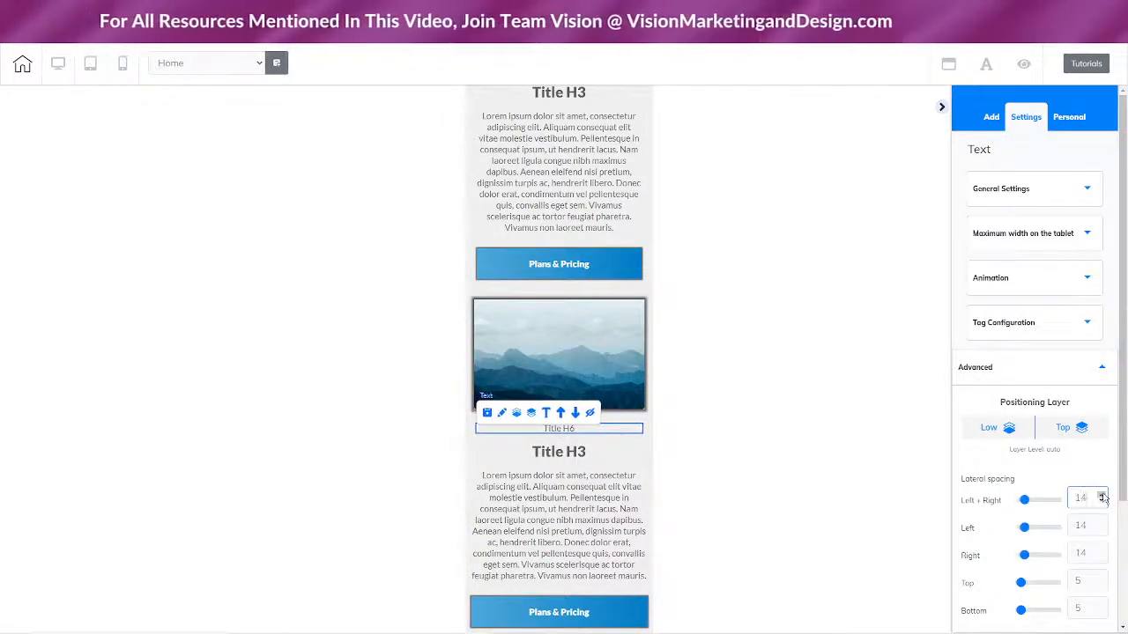
{"action": "left_click", "coordinate": [1102, 498]}
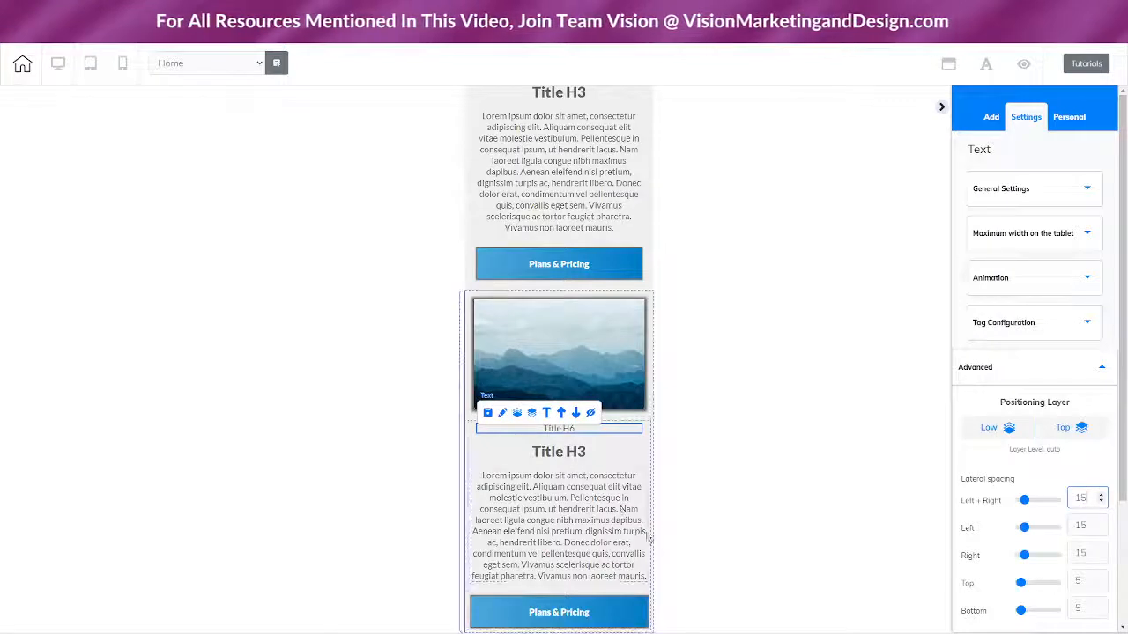
- Set the combined left and right spacing of the Title H3 heading below the second mountain image to 15
{"action": "left_click", "coordinate": [590, 459]}
{"action": "left_click", "coordinate": [1102, 498]}
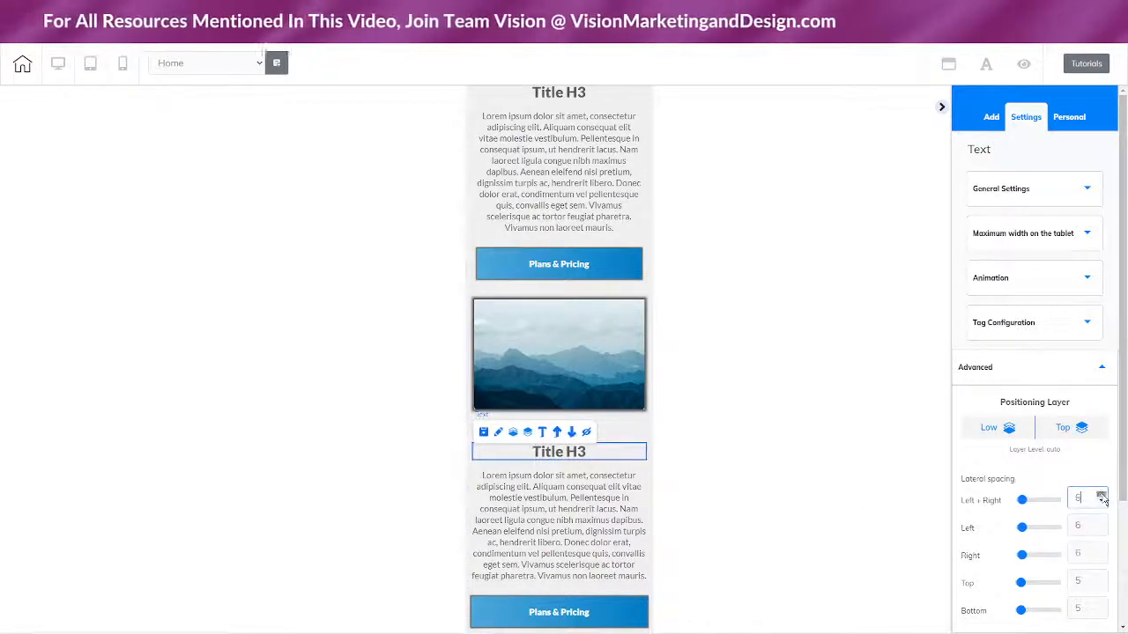
{"action": "left_click", "coordinate": [1102, 497]}
{"action": "left_click", "coordinate": [1102, 498]}
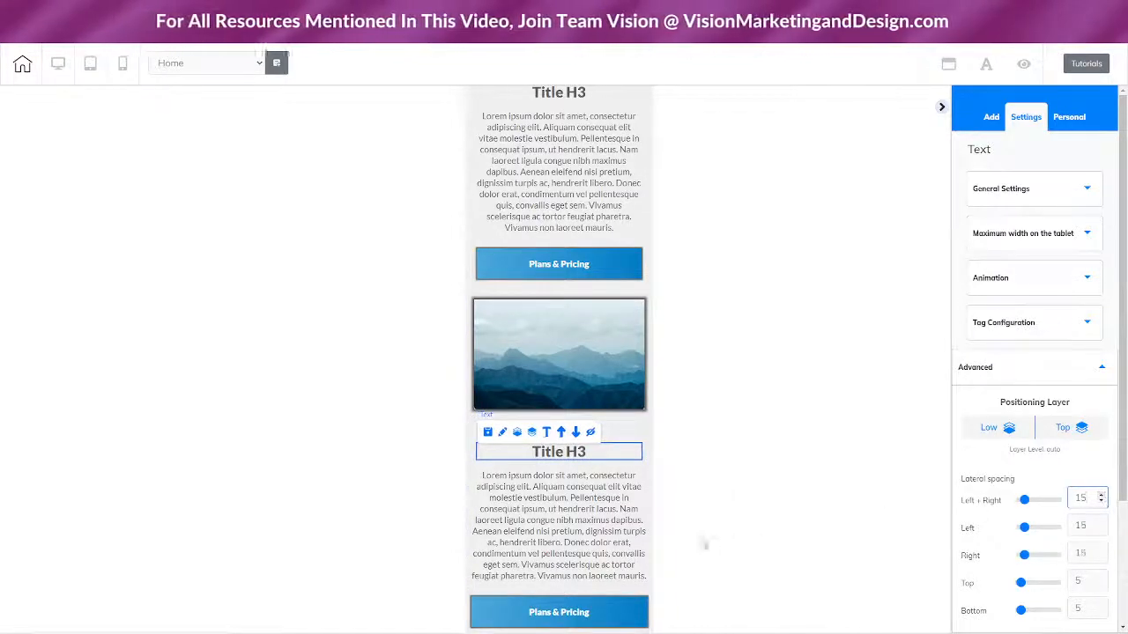
- Set the combined left and right spacing of the lorem ipsum paragraph below the second mountain image to 15
{"action": "left_click", "coordinate": [606, 522]}
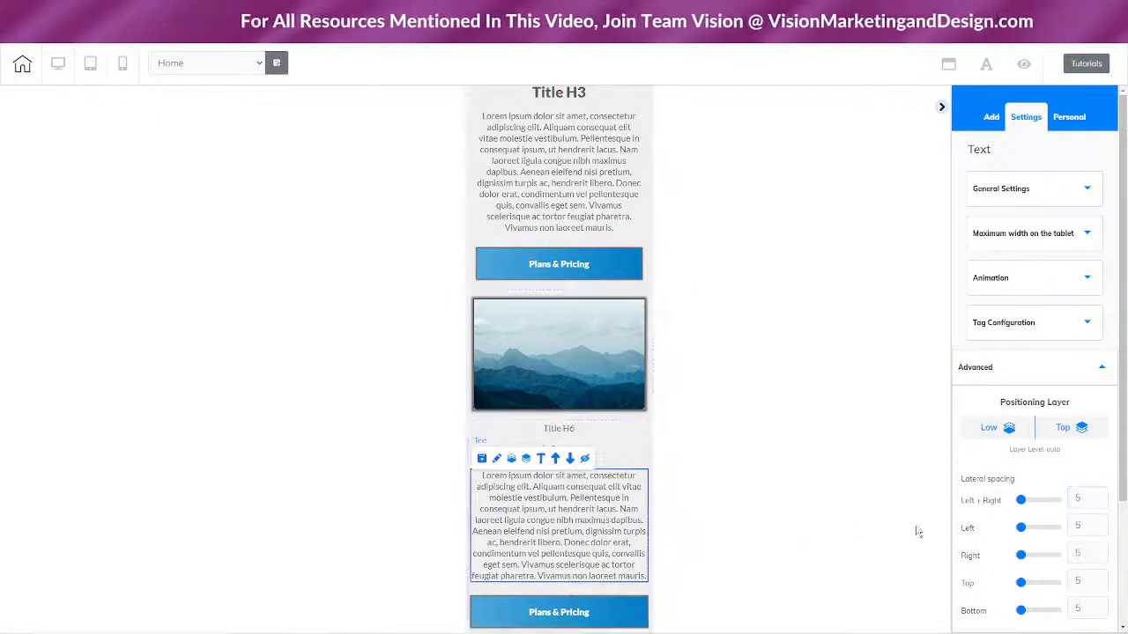
{"action": "left_click", "coordinate": [1102, 498]}
{"action": "left_click", "coordinate": [1102, 498]}
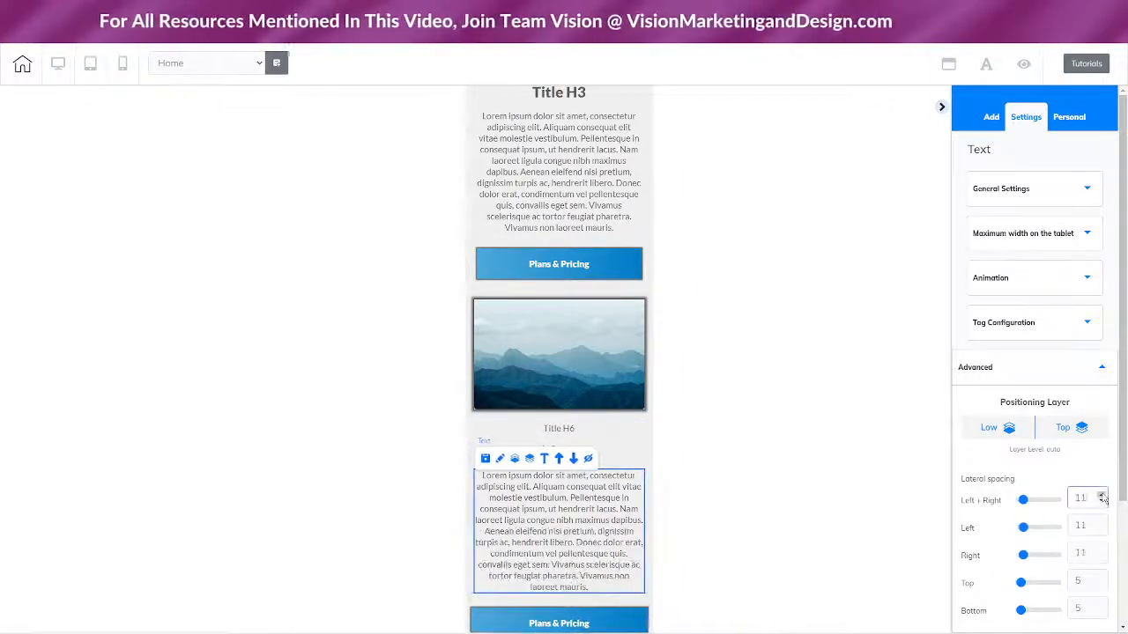
{"action": "left_click", "coordinate": [1102, 497]}
{"action": "left_click", "coordinate": [1102, 498]}
{"action": "left_click", "coordinate": [1102, 498]}
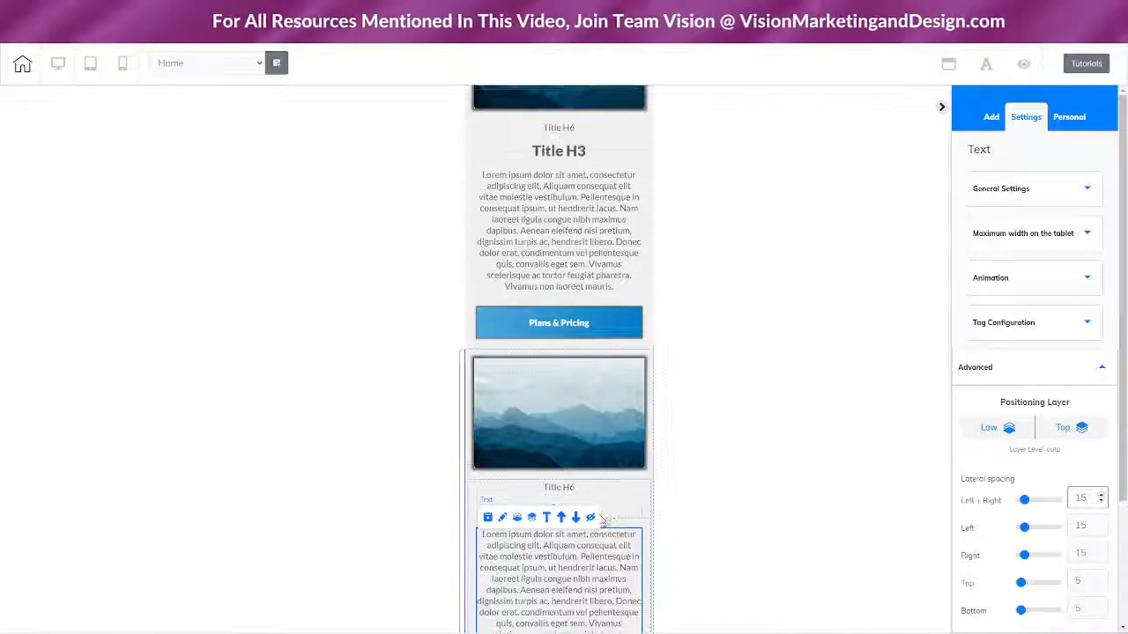
- Set the second section's Plans & Pricing button to 15 combined left and right spacing and 15 bottom spacing
{"action": "left_click", "coordinate": [571, 611]}
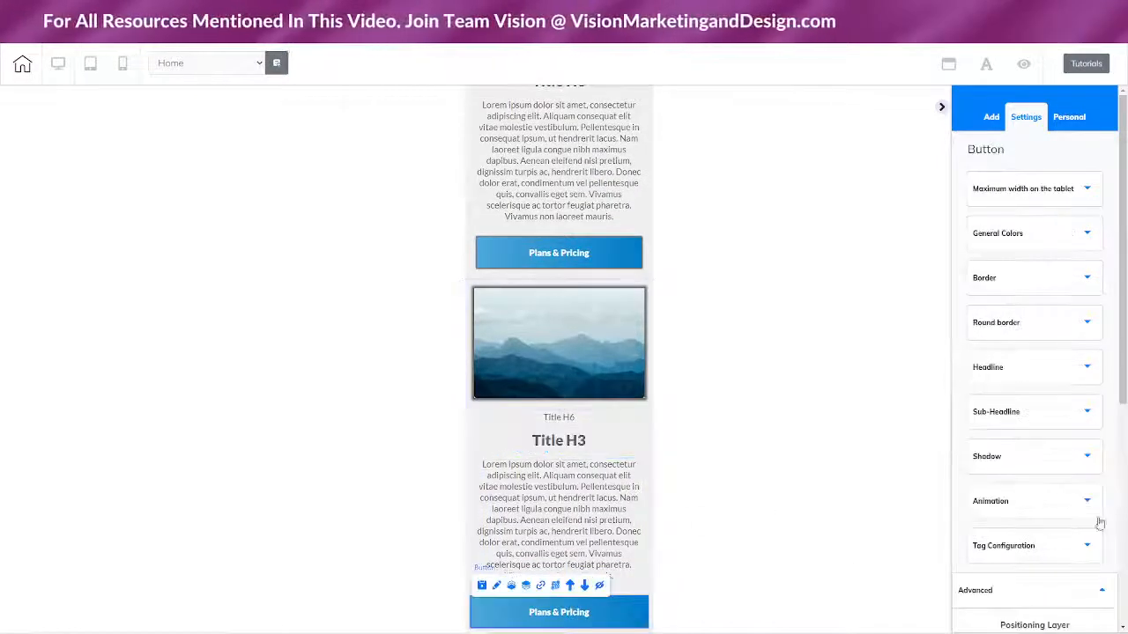
{"action": "scroll", "coordinate": [1075, 546], "scroll_direction": "down", "scroll_amount": 4}
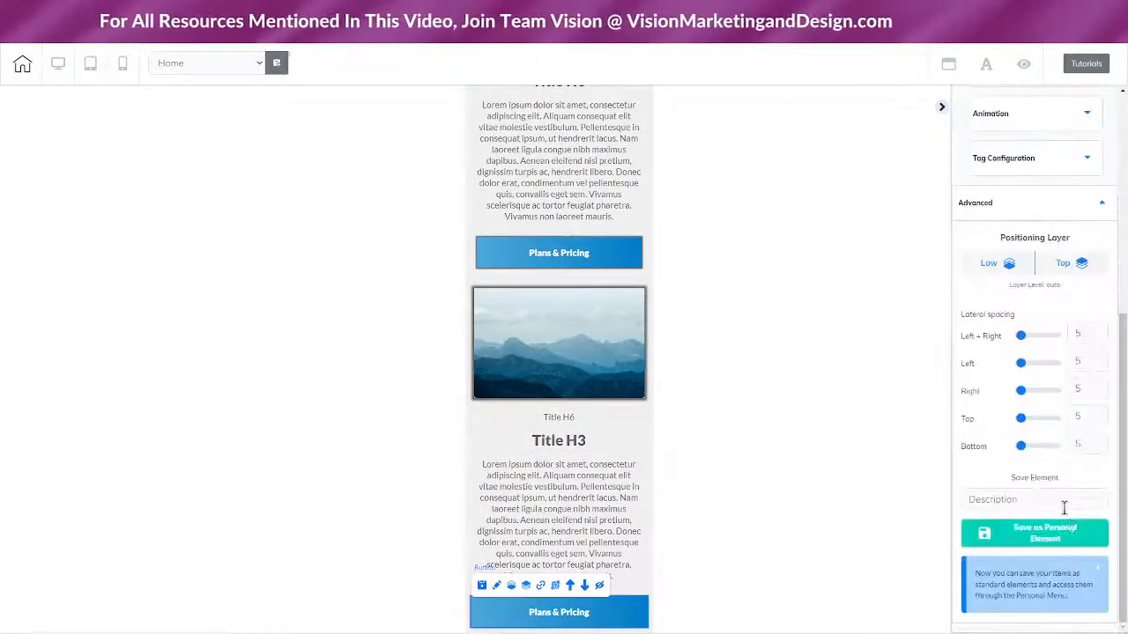
{"action": "left_click", "coordinate": [1102, 334]}
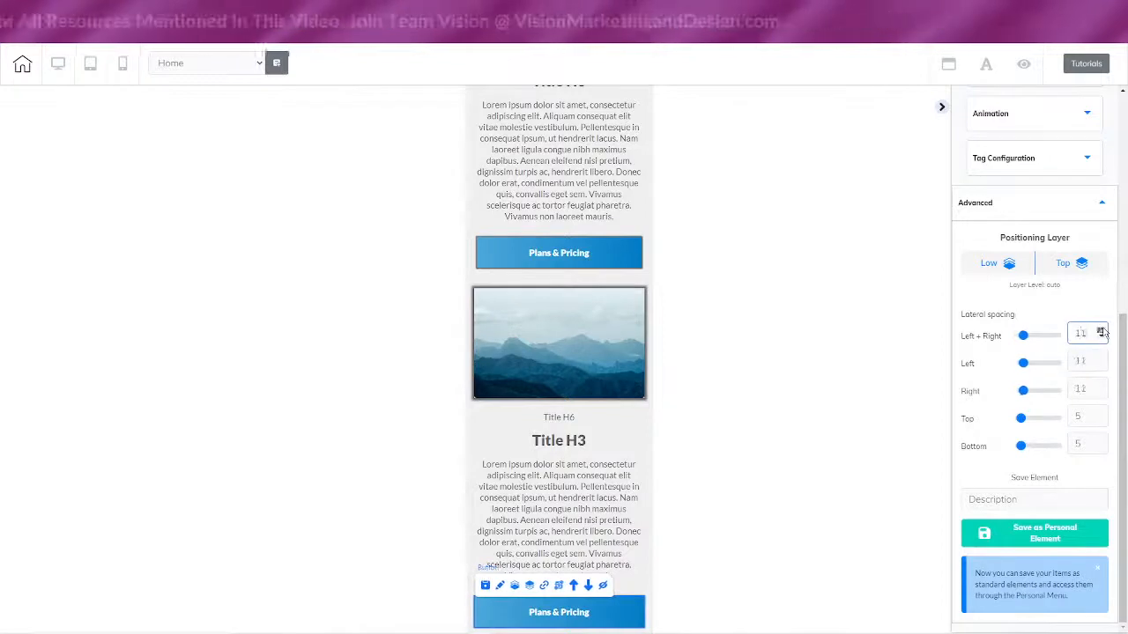
{"action": "left_click", "coordinate": [1101, 334]}
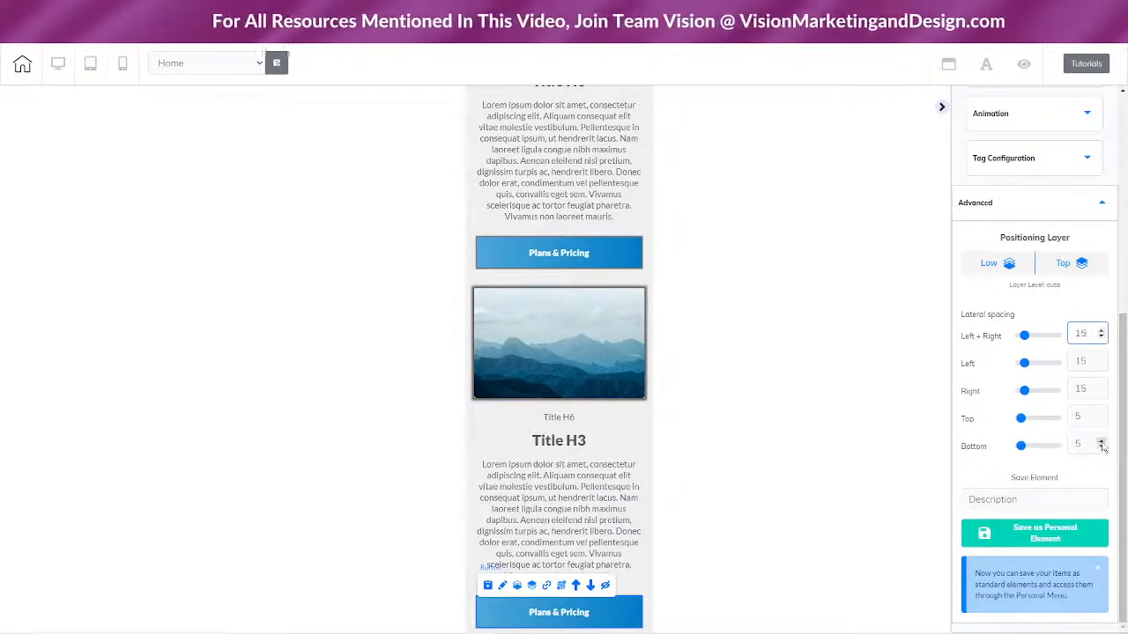
{"action": "left_click", "coordinate": [1101, 444]}
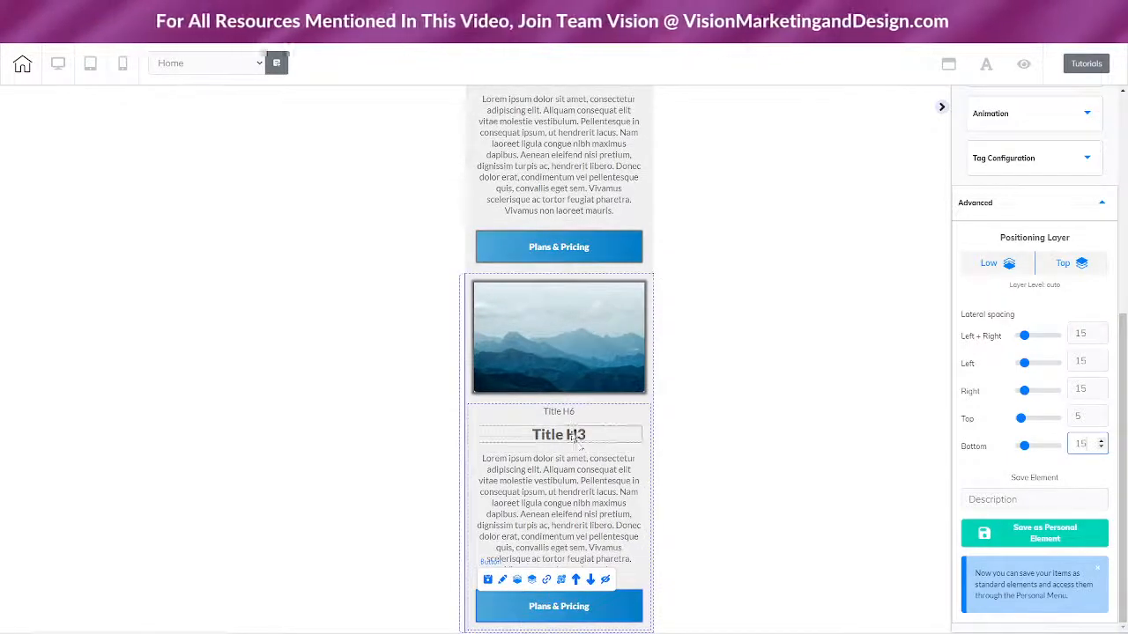
{"action": "scroll", "coordinate": [577, 445], "scroll_direction": "up", "scroll_amount": 5}
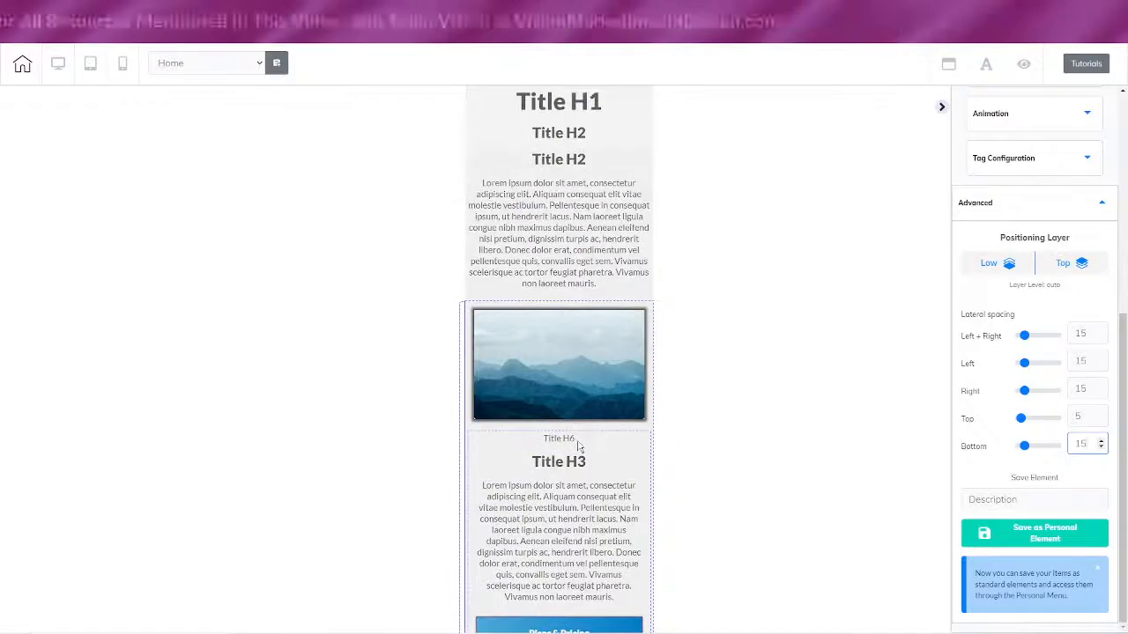
- Return to the desktop layout, then save and publish the site
{"action": "left_click", "coordinate": [57, 67]}
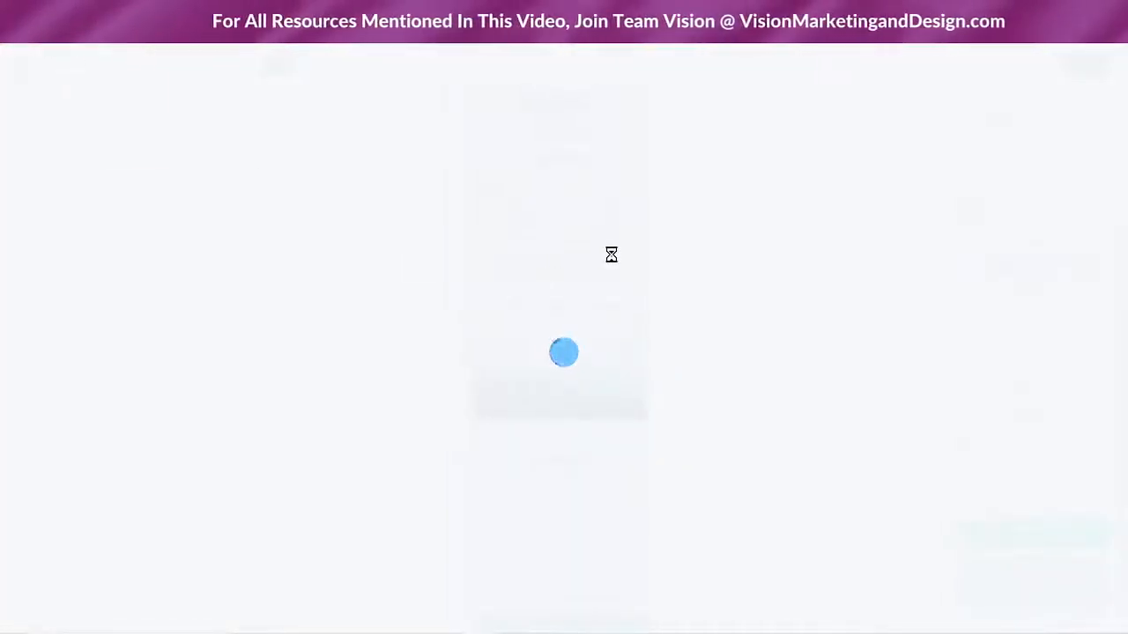
{"action": "left_click", "coordinate": [1091, 64]}
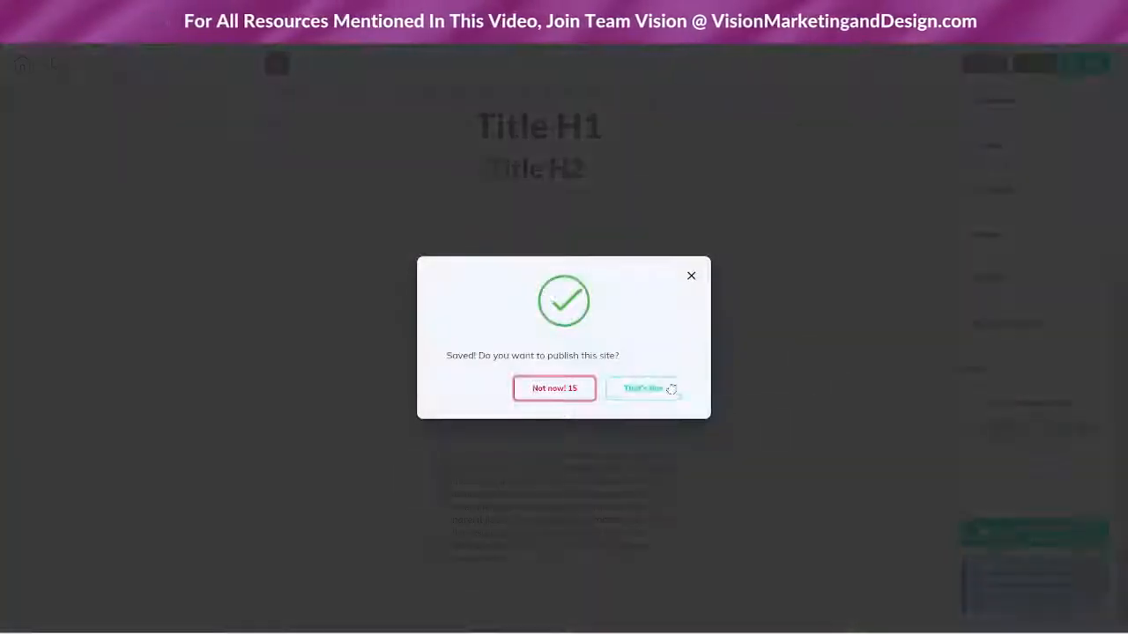
{"action": "left_click", "coordinate": [668, 390]}
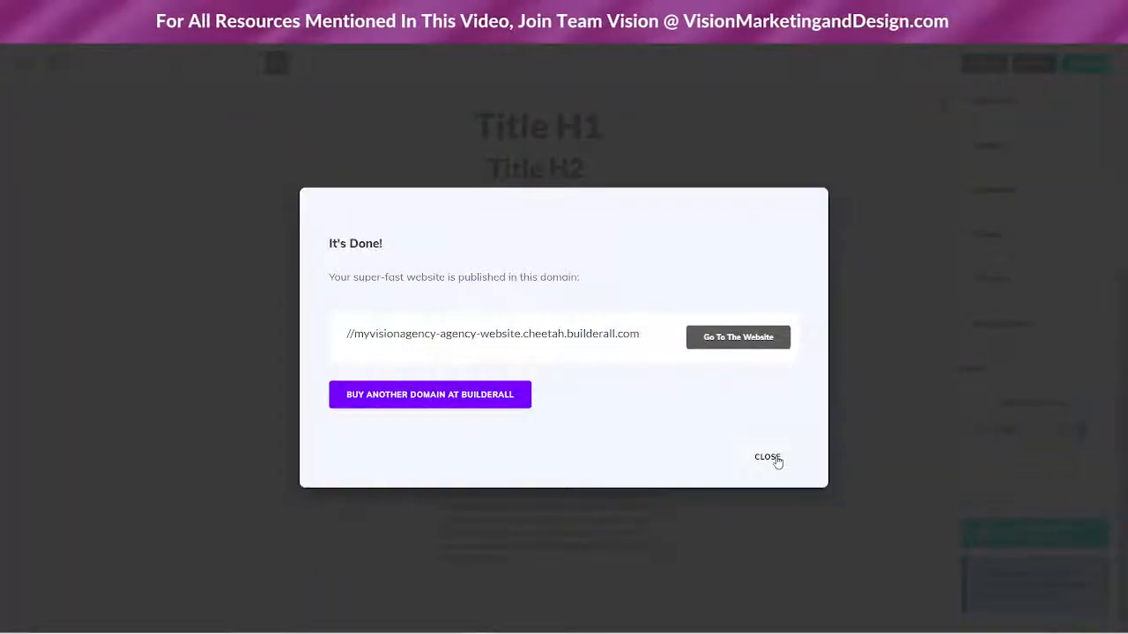
{"action": "left_click", "coordinate": [772, 456]}
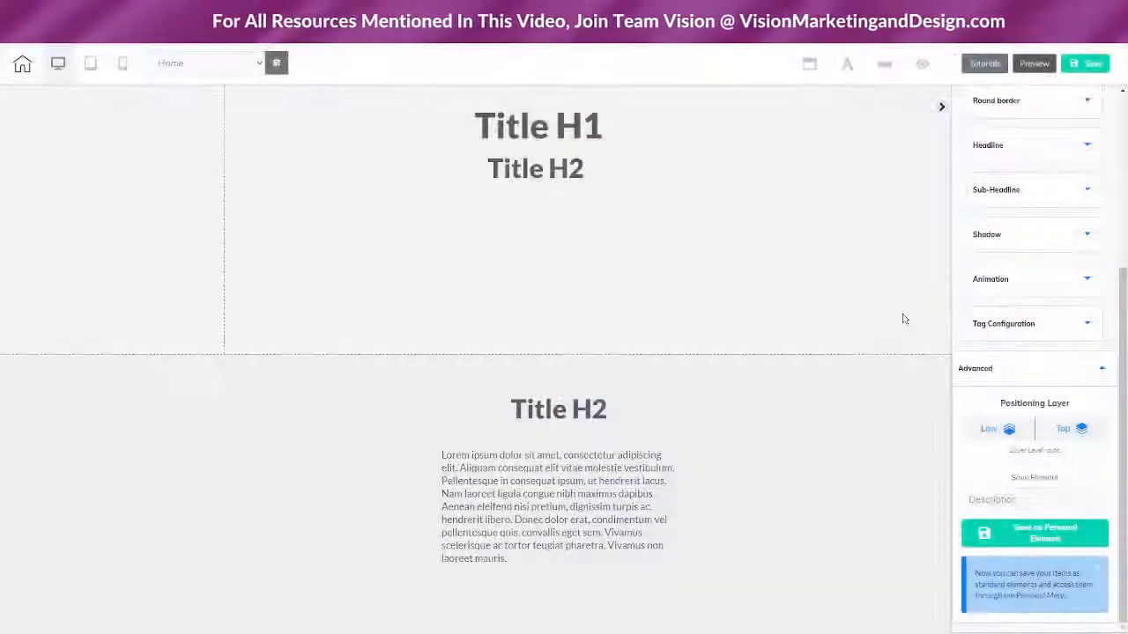
- Review the alternating feature sections and their backgrounds on the Marketing 360 homepage
{"action": "scroll", "coordinate": [524, 554], "scroll_direction": "down", "scroll_amount": 10}
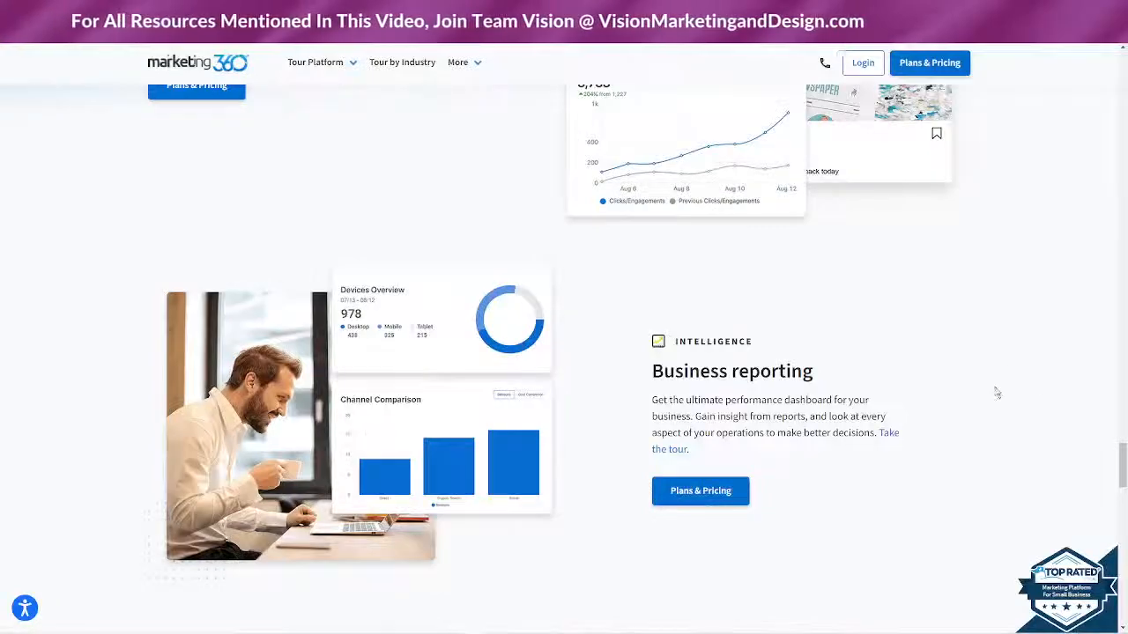
{"action": "scroll", "coordinate": [996, 393], "scroll_direction": "down", "scroll_amount": 12}
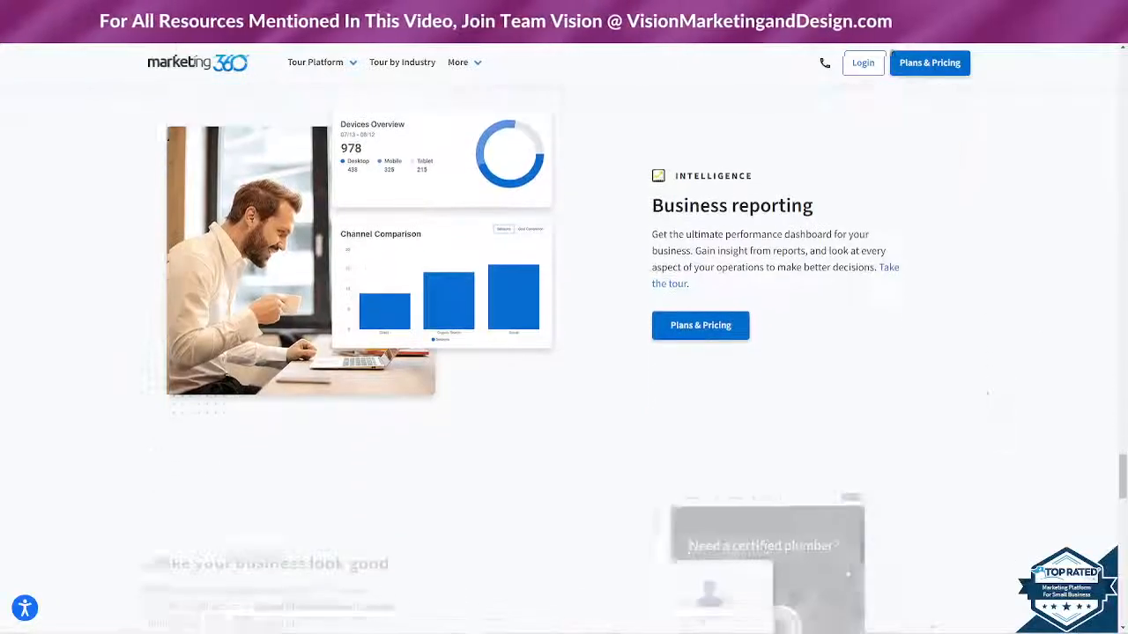
{"action": "scroll", "coordinate": [1006, 405], "scroll_direction": "down", "scroll_amount": 3}
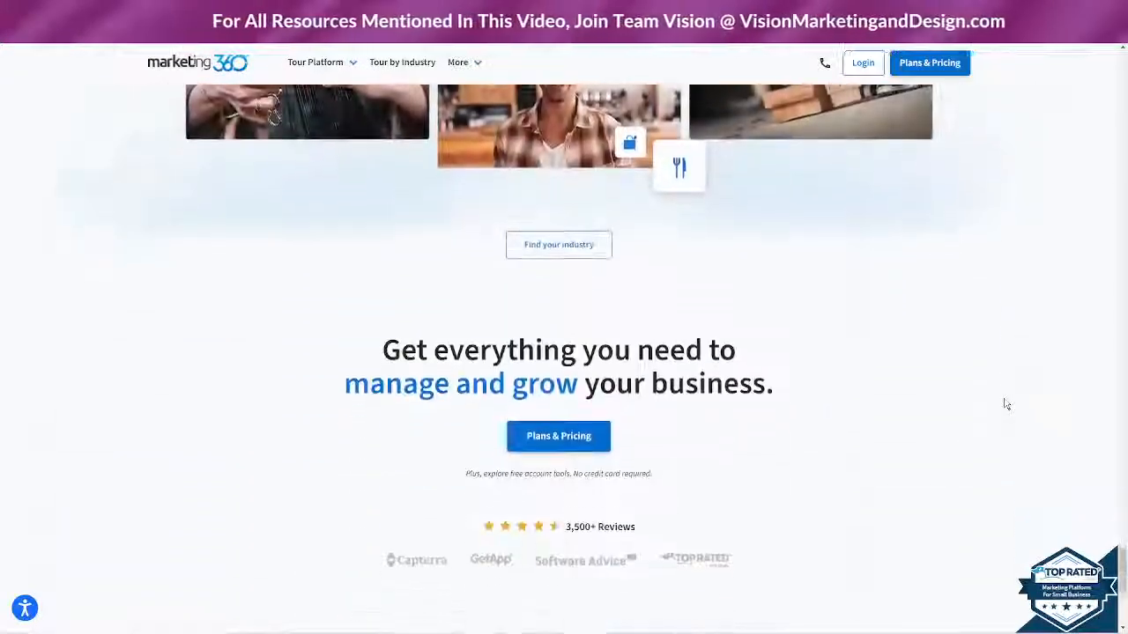
{"action": "scroll", "coordinate": [1004, 405], "scroll_direction": "up", "scroll_amount": 10}
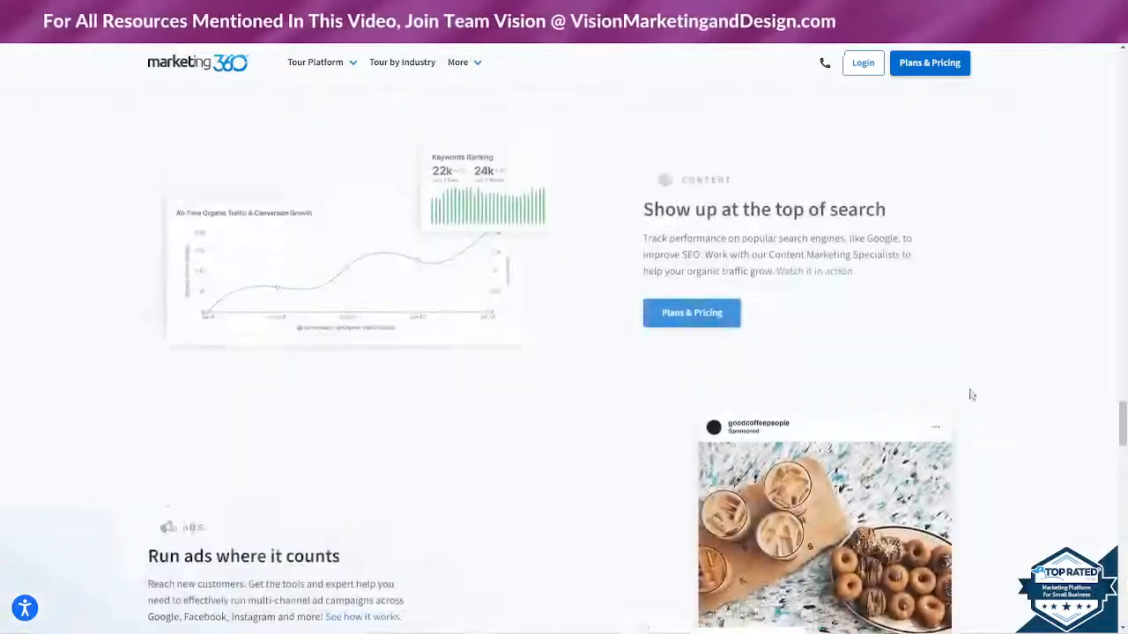
{"action": "scroll", "coordinate": [969, 395], "scroll_direction": "down", "scroll_amount": 7}
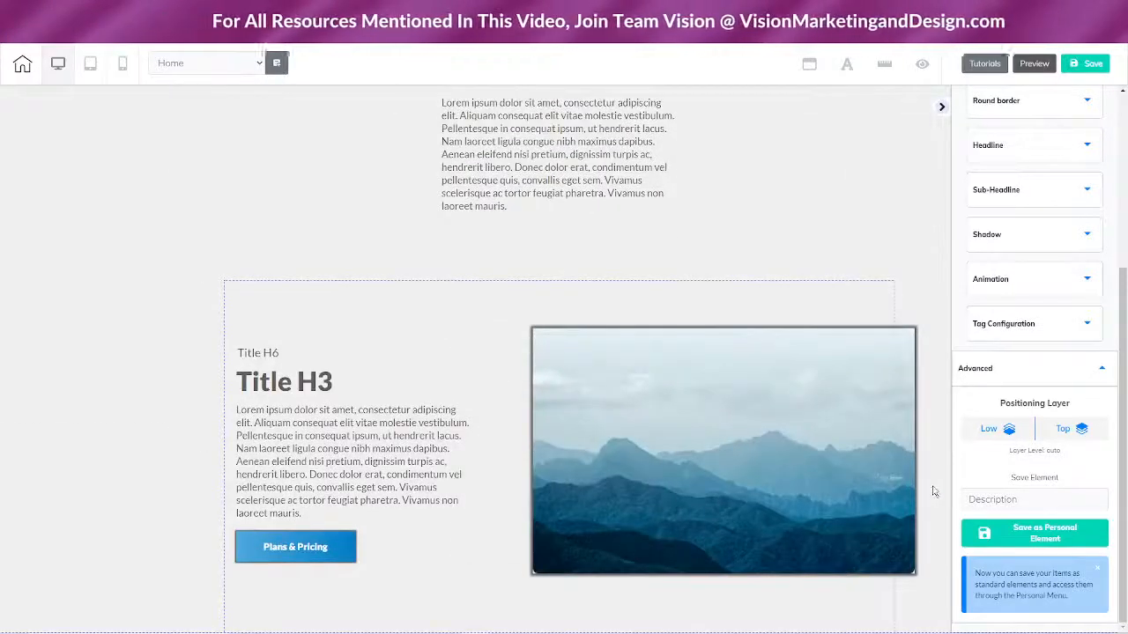
- Give the panel with the image beside right-hand text a near-white solid background, lighter than the grey panel above it
{"action": "scroll", "coordinate": [934, 493], "scroll_direction": "down", "scroll_amount": 4}
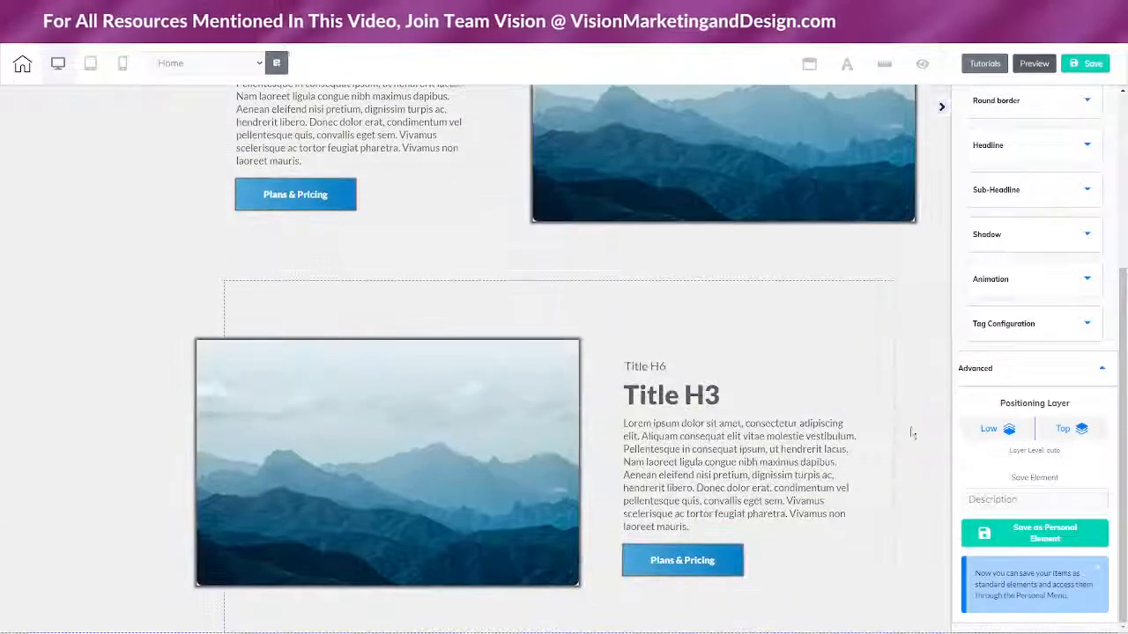
{"action": "left_click", "coordinate": [914, 379]}
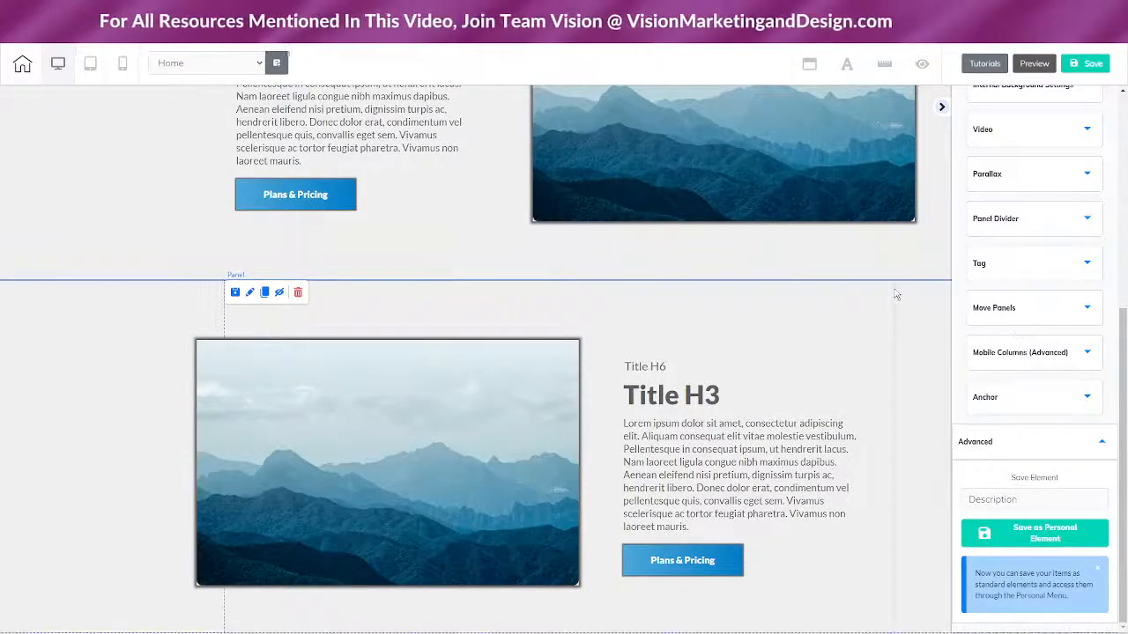
{"action": "scroll", "coordinate": [1019, 272], "scroll_direction": "up", "scroll_amount": 3}
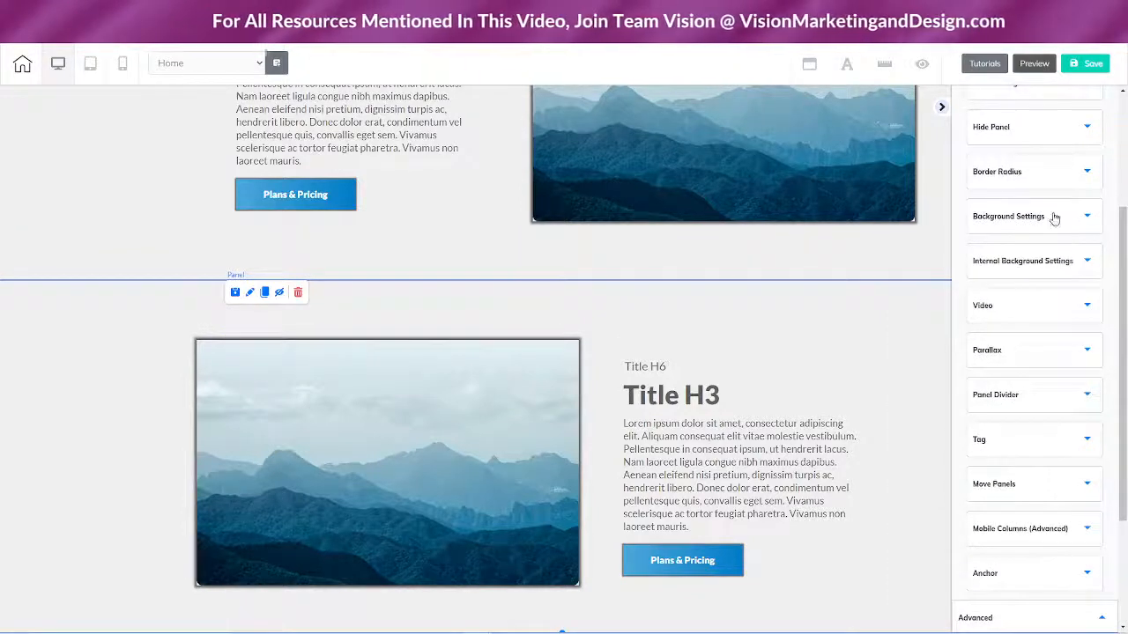
{"action": "left_click", "coordinate": [1054, 218]}
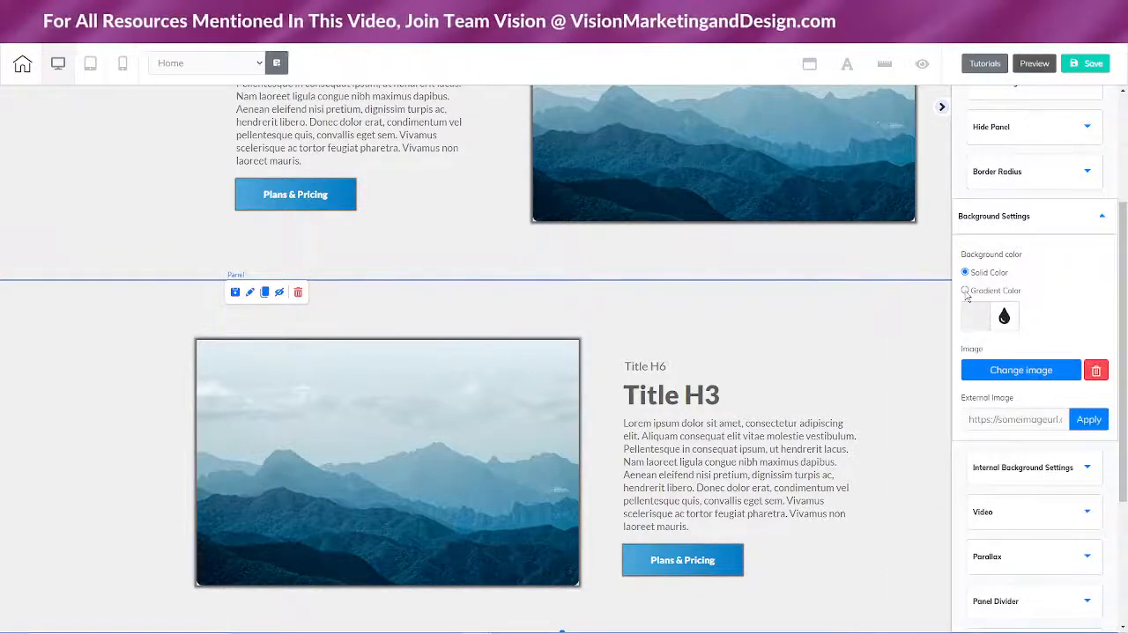
{"action": "left_click", "coordinate": [972, 318]}
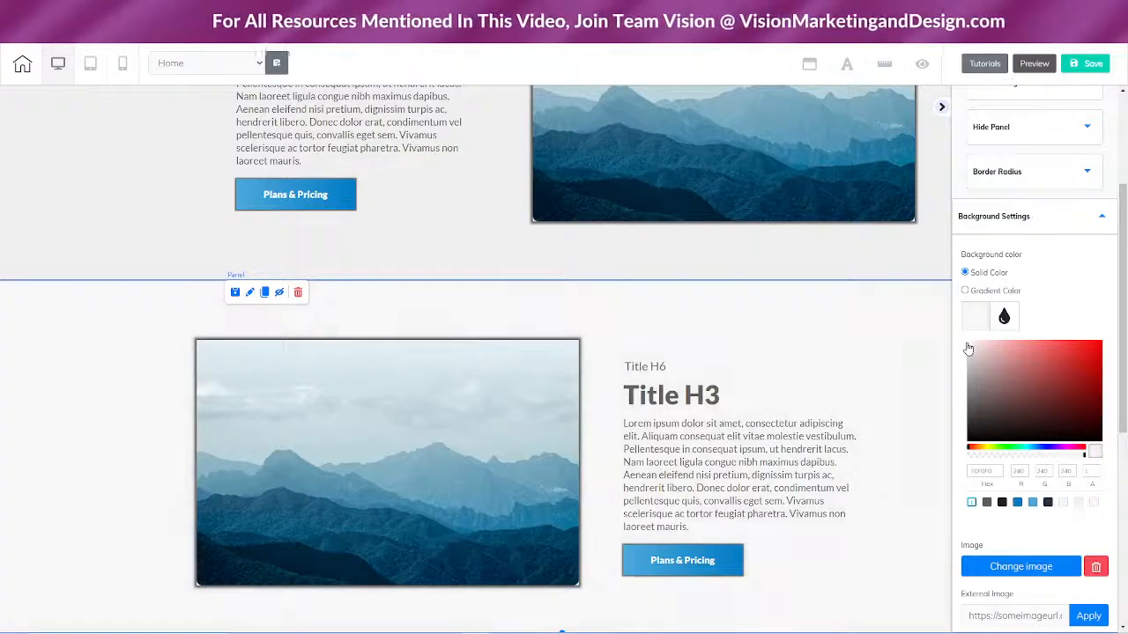
{"action": "left_click", "coordinate": [970, 502]}
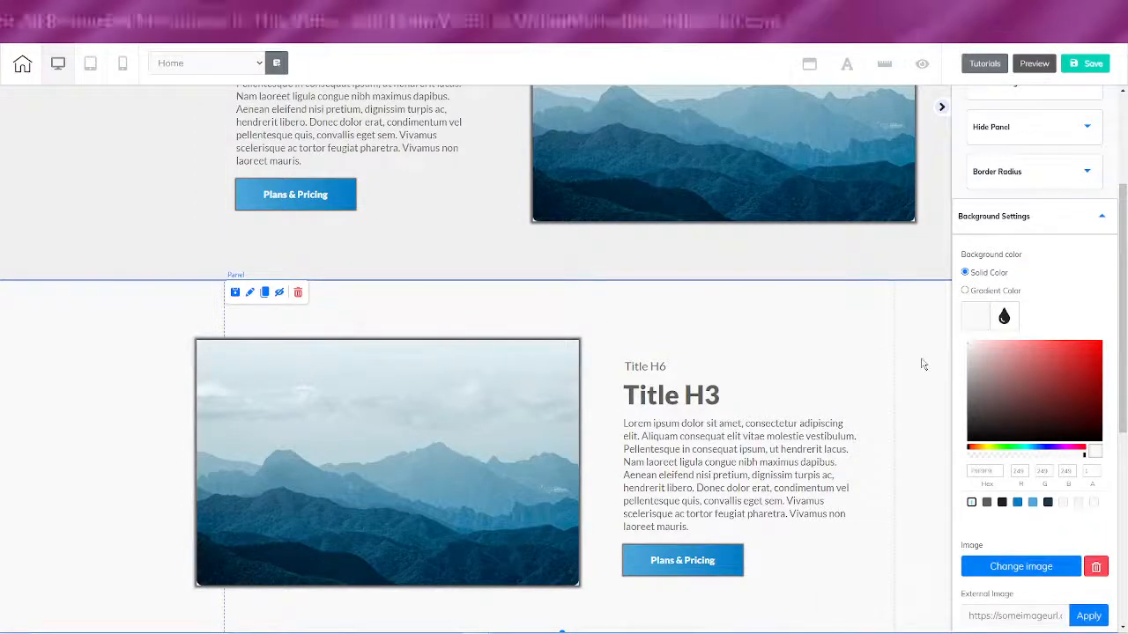
- Save and publish the site, and check the animated sections and alternating backgrounds on the live page
{"action": "left_click", "coordinate": [1086, 64]}
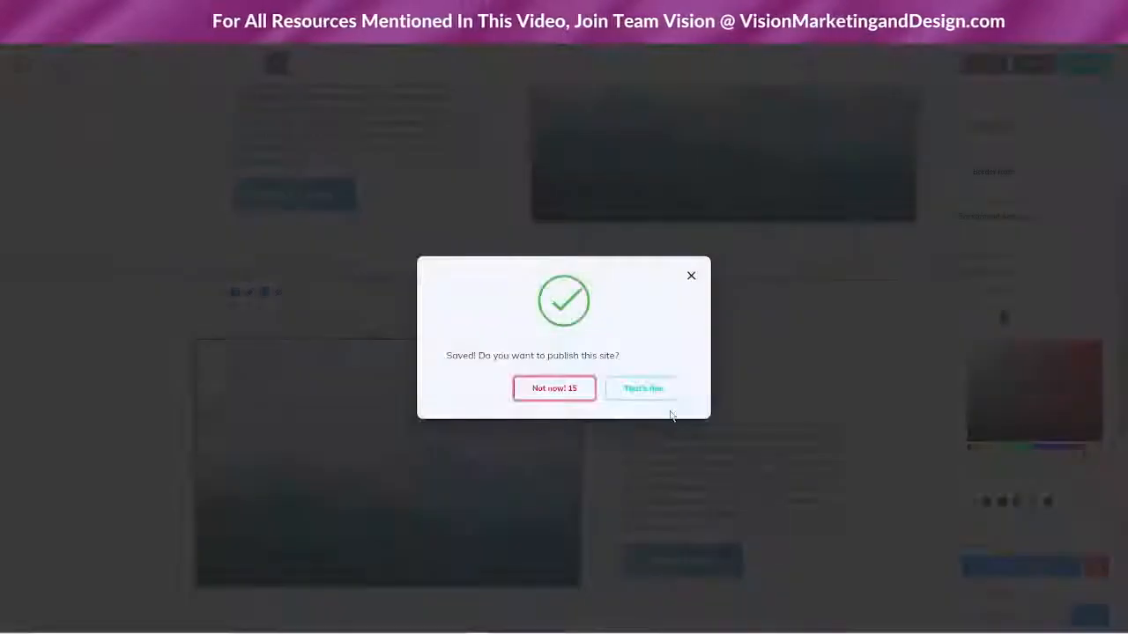
{"action": "left_click", "coordinate": [650, 388]}
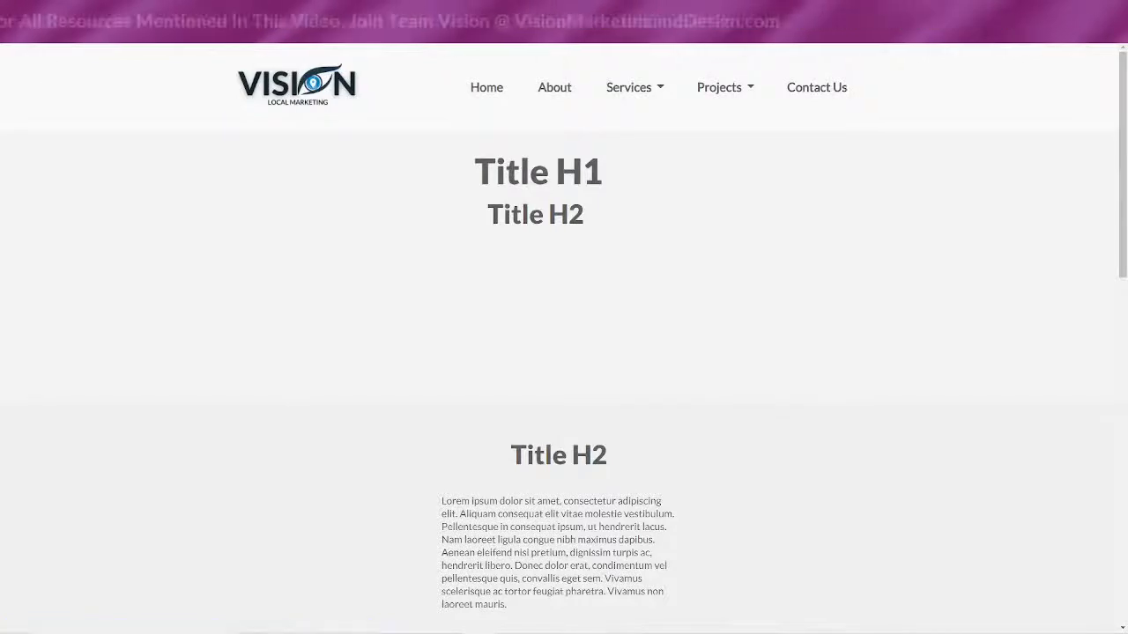
{"action": "scroll", "coordinate": [63, 488], "scroll_direction": "down", "scroll_amount": 15}
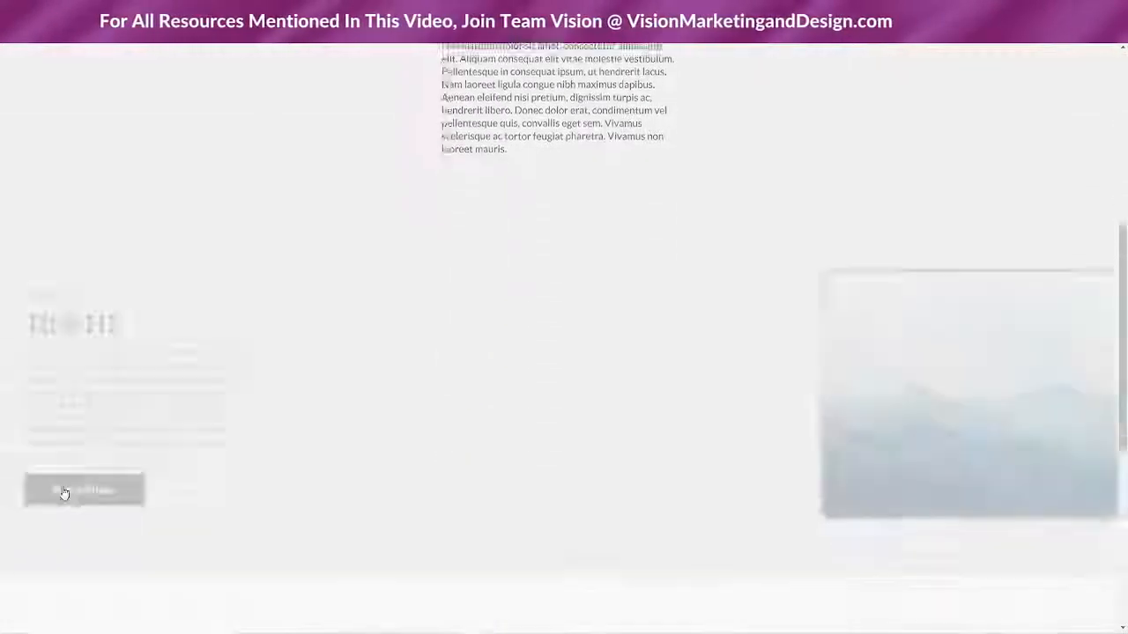
{"action": "scroll", "coordinate": [43, 475], "scroll_direction": "up", "scroll_amount": 6}
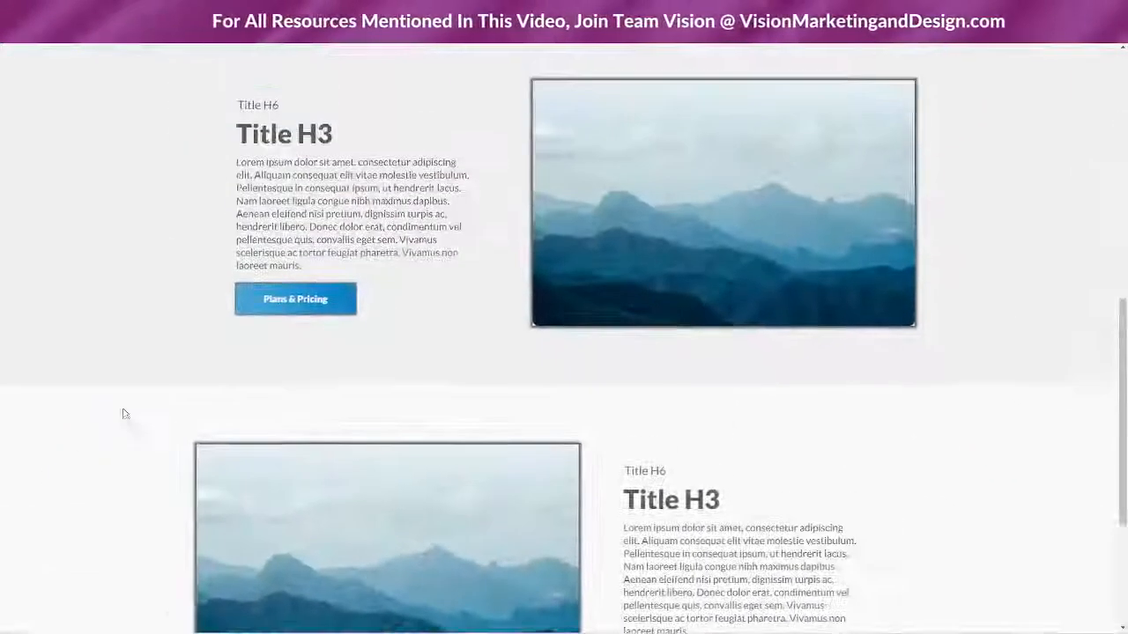
{"action": "scroll", "coordinate": [141, 395], "scroll_direction": "down", "scroll_amount": 6}
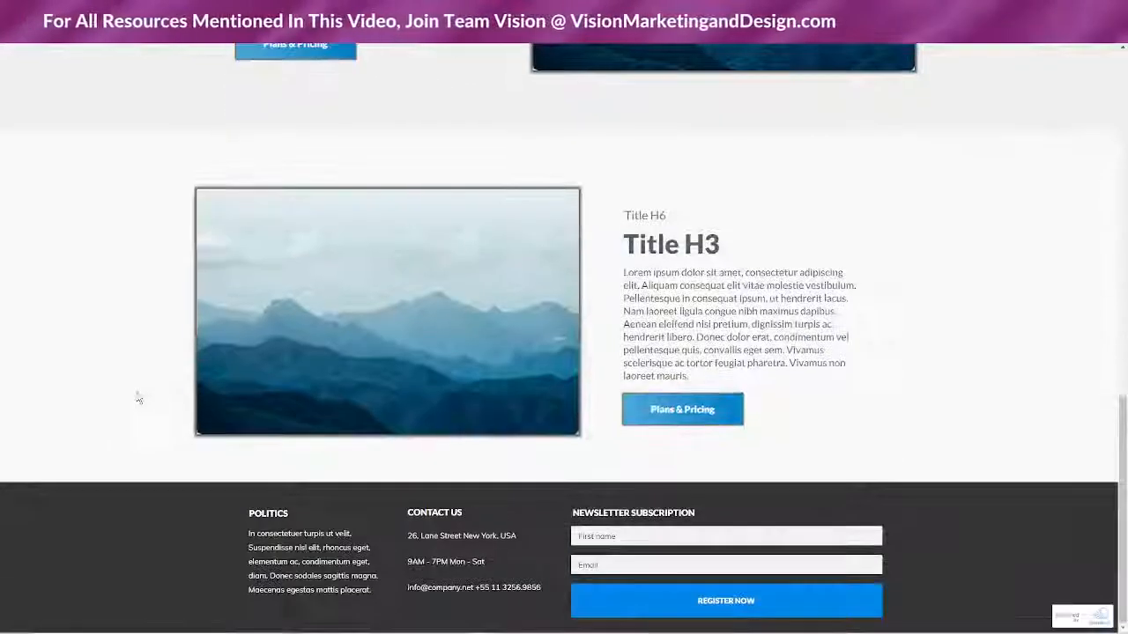
{"action": "scroll", "coordinate": [924, 249], "scroll_direction": "up", "scroll_amount": 15}
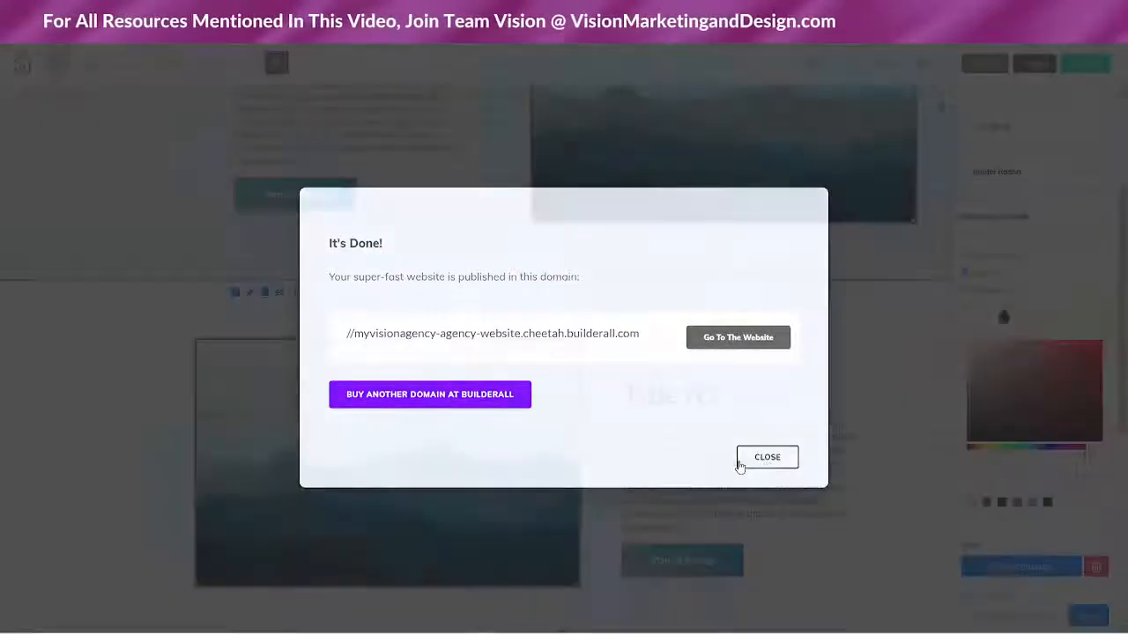
{"action": "left_click", "coordinate": [765, 457]}
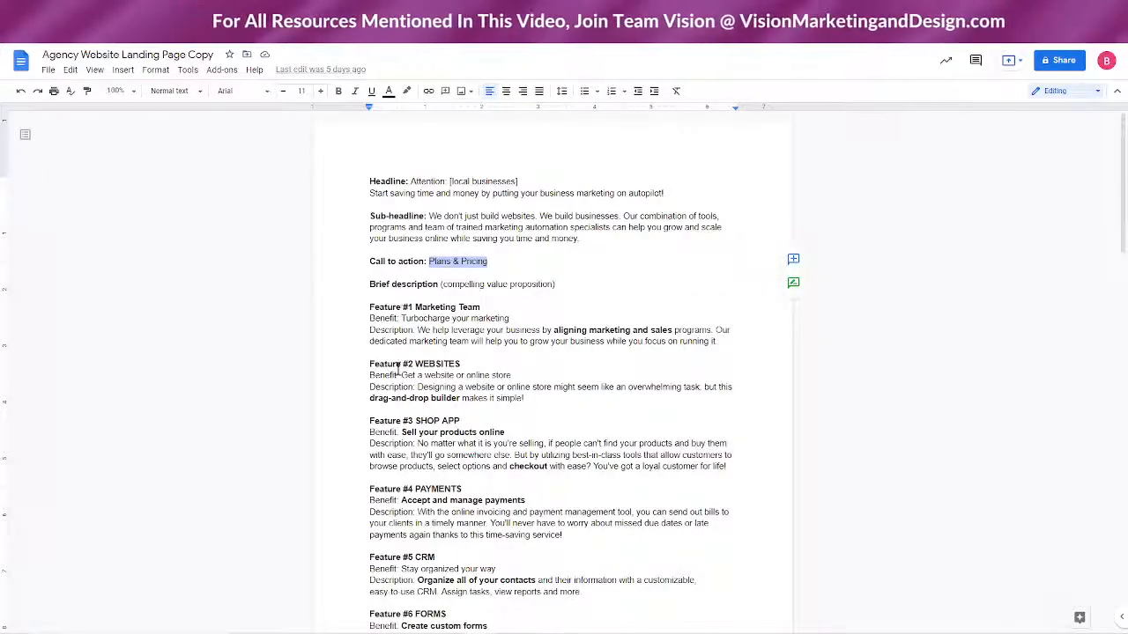
- Check the feature list in the Agency Website Landing Page Copy document and clone the grey text-first panel in the site editor
{"action": "scroll", "coordinate": [405, 370], "scroll_direction": "down", "scroll_amount": 10}
{"action": "scroll", "coordinate": [413, 436], "scroll_direction": "down", "scroll_amount": 5}
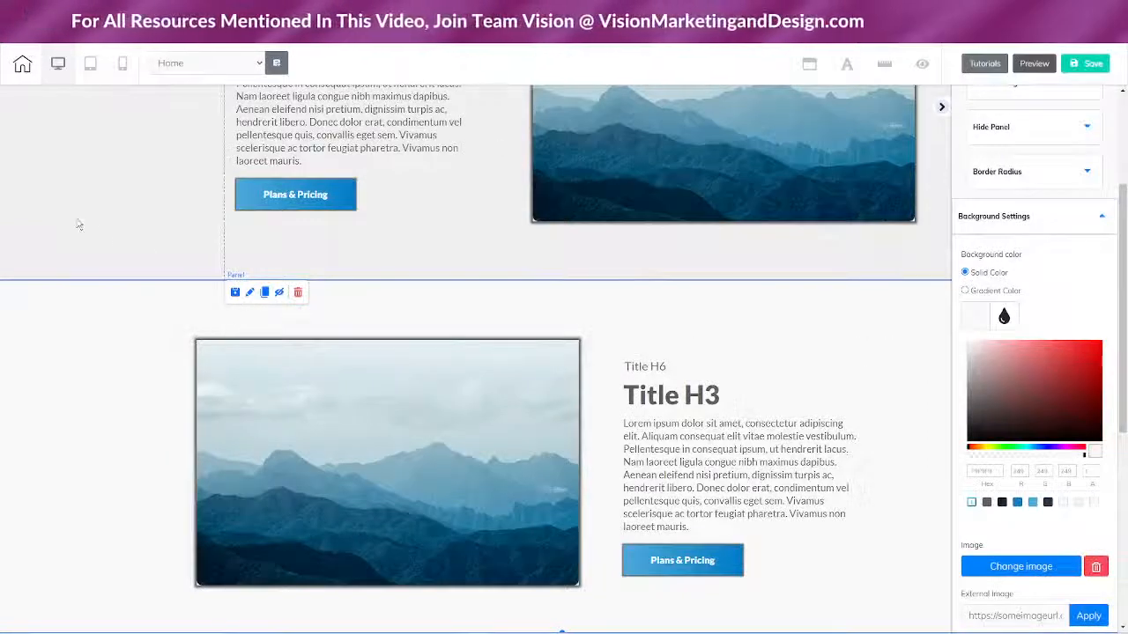
{"action": "scroll", "coordinate": [79, 225], "scroll_direction": "up", "scroll_amount": 3}
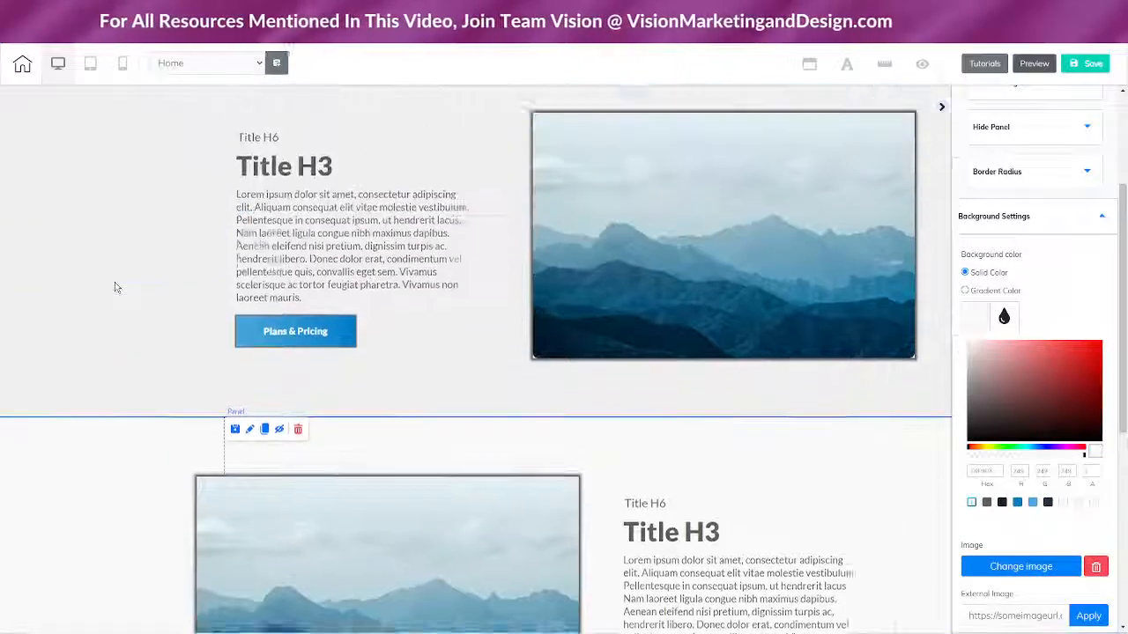
{"action": "scroll", "coordinate": [137, 306], "scroll_direction": "up", "scroll_amount": 2}
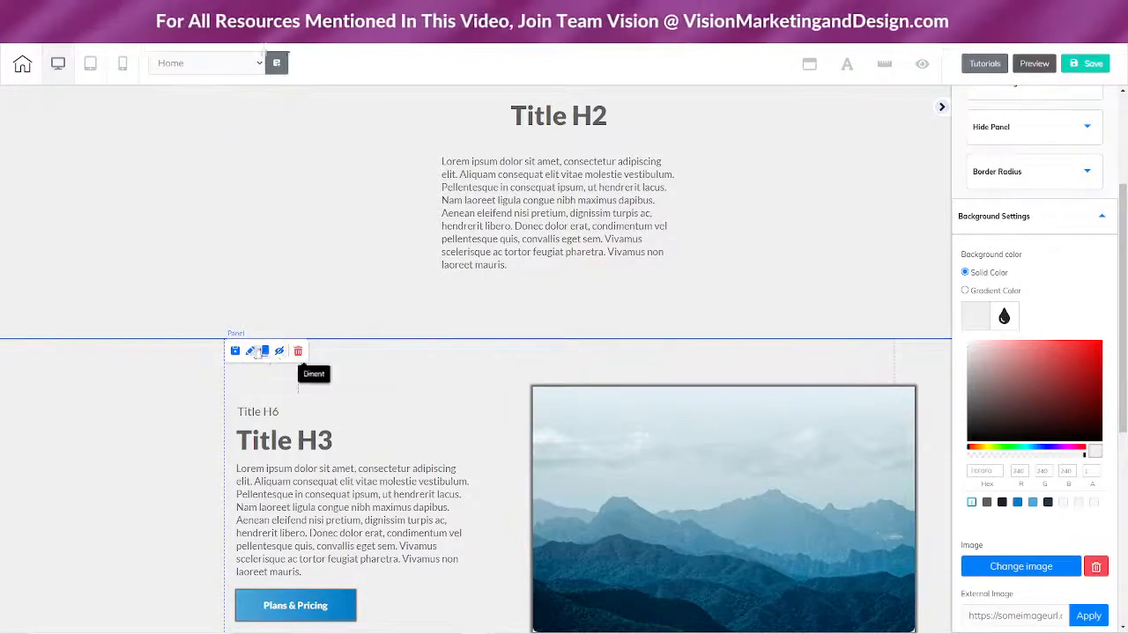
{"action": "scroll", "coordinate": [101, 537], "scroll_direction": "down", "scroll_amount": 5}
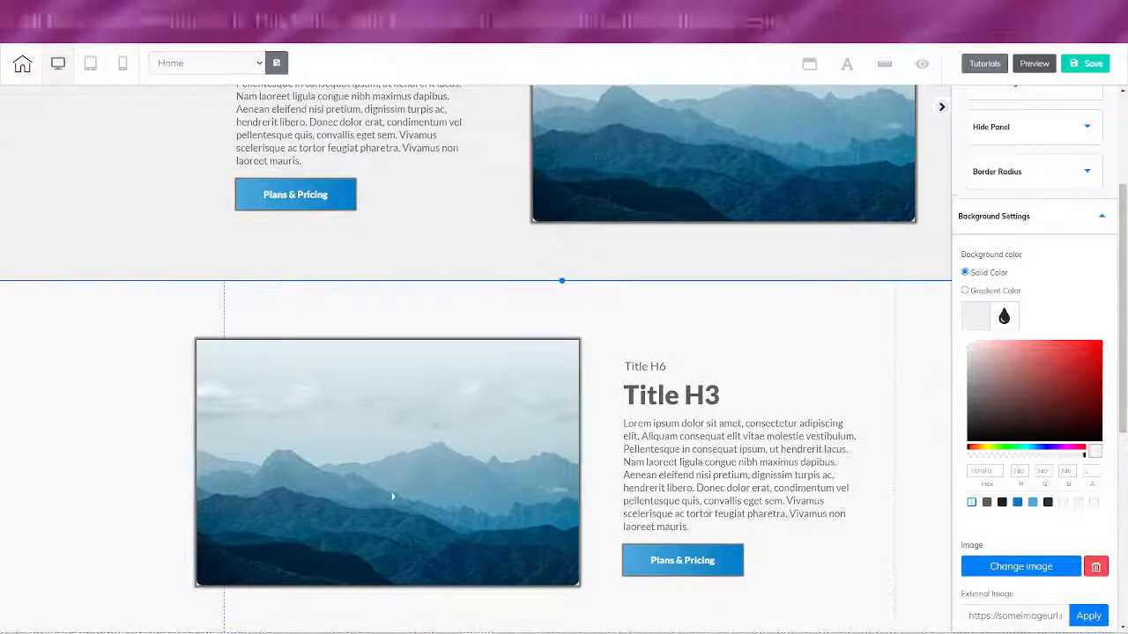
{"action": "scroll", "coordinate": [61, 415], "scroll_direction": "up", "scroll_amount": 2}
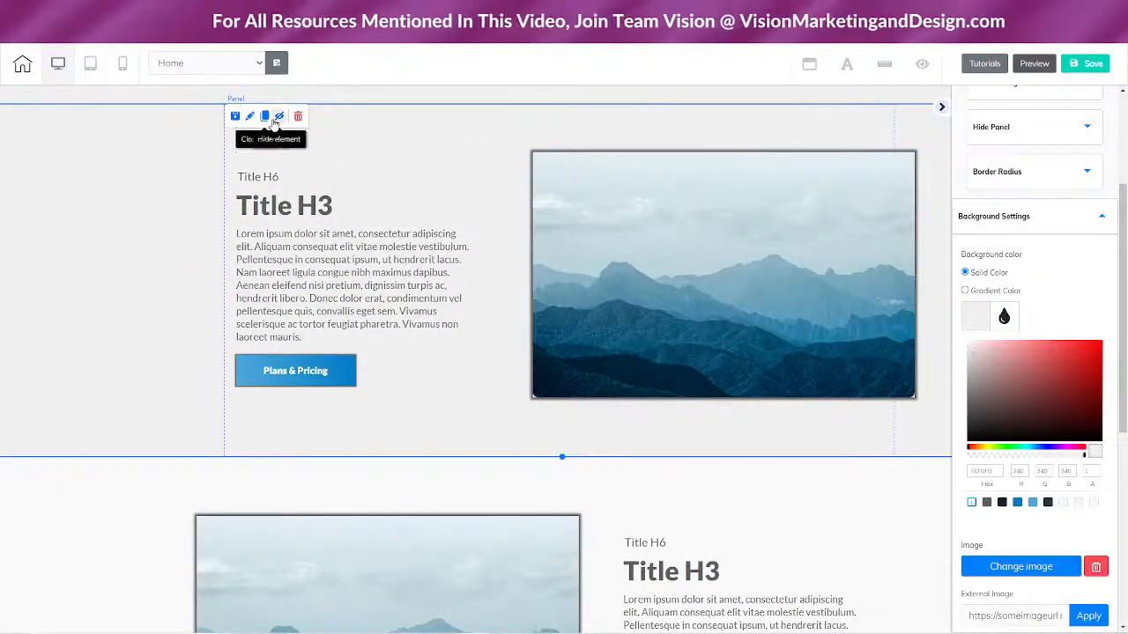
{"action": "scroll", "coordinate": [133, 446], "scroll_direction": "down", "scroll_amount": 6}
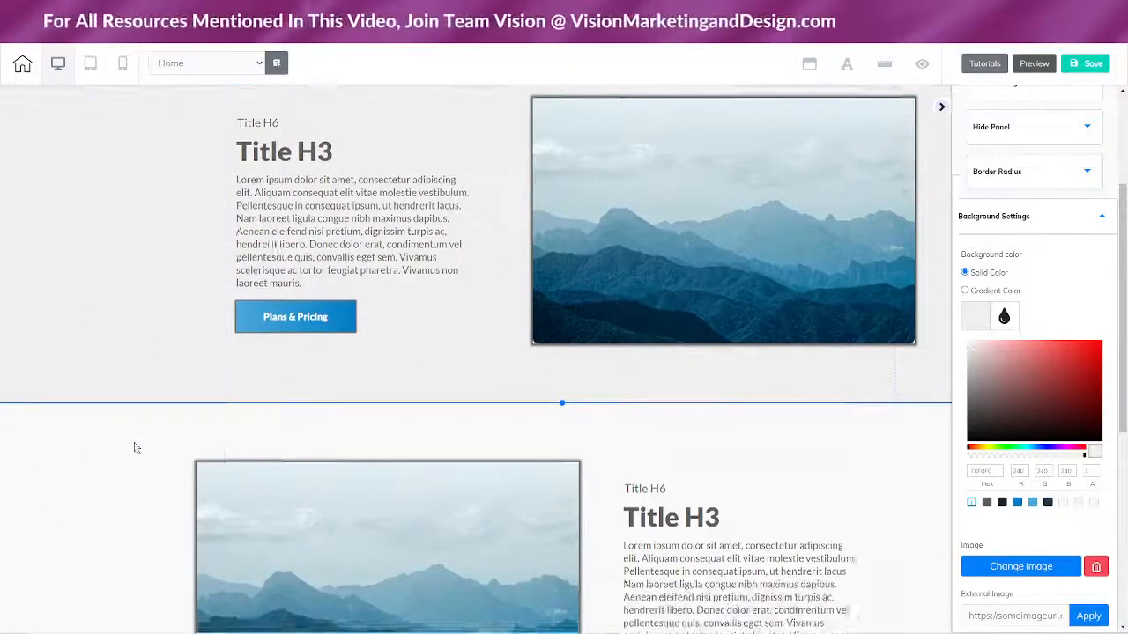
{"action": "scroll", "coordinate": [188, 374], "scroll_direction": "down", "scroll_amount": 5}
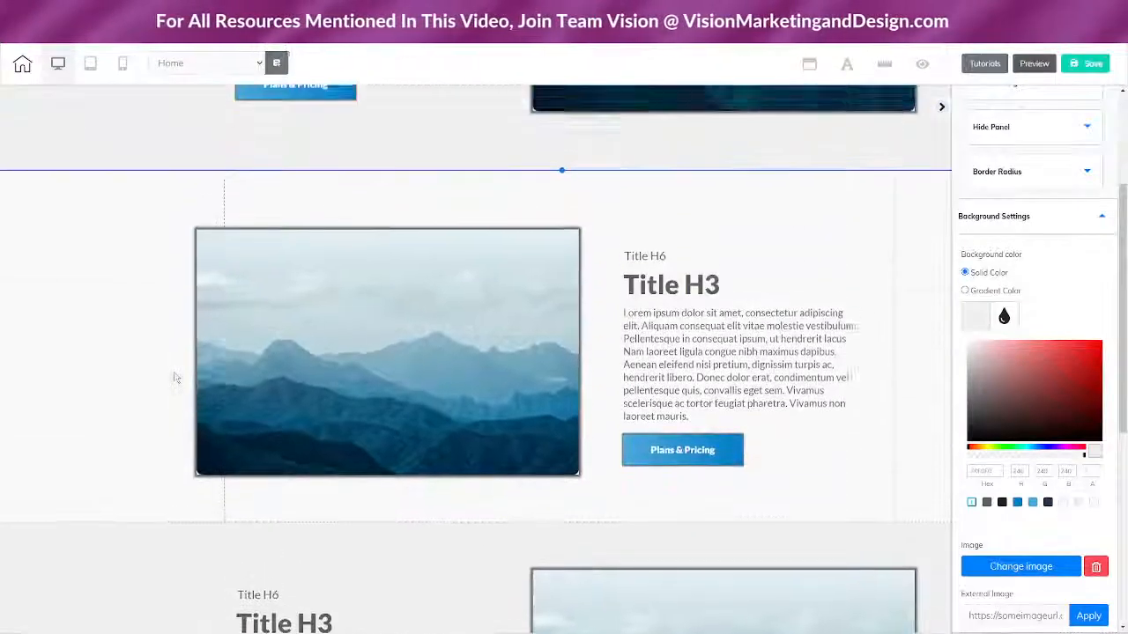
- Clone the near-white image-first panel so that it follows the cloned grey panel
{"action": "mouse_move", "coordinate": [282, 252]}
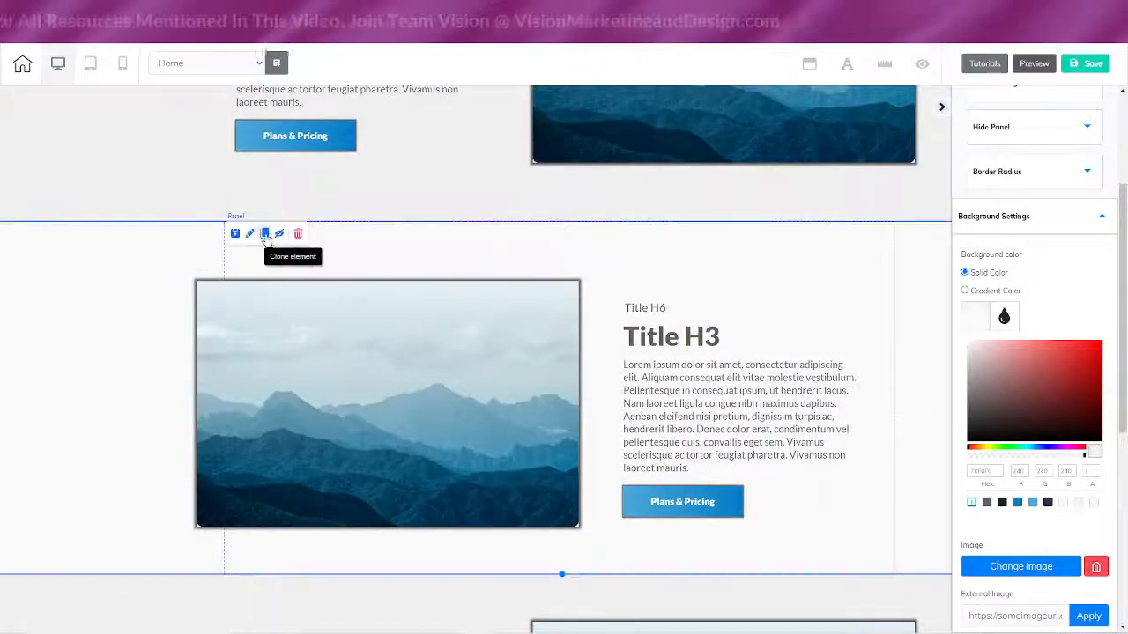
{"action": "scroll", "coordinate": [137, 448], "scroll_direction": "down", "scroll_amount": 4}
{"action": "scroll", "coordinate": [126, 451], "scroll_direction": "up", "scroll_amount": 6}
{"action": "scroll", "coordinate": [120, 453], "scroll_direction": "down", "scroll_amount": 2}
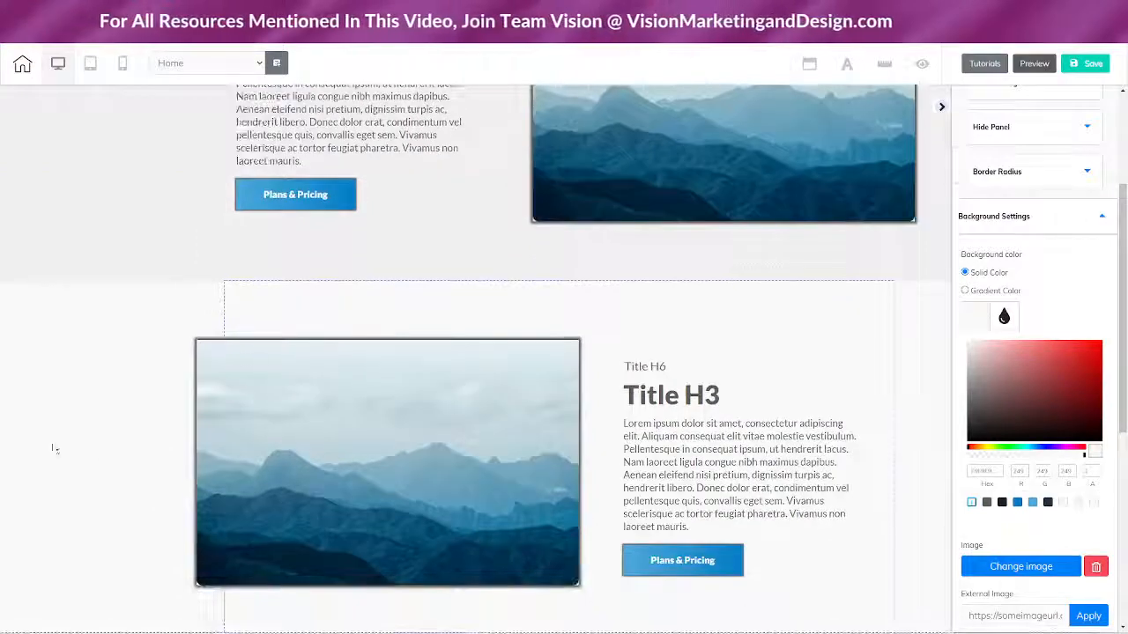
- Clone another grey text-first panel and another near-white image-first panel to extend the alternating sequence down the page
{"action": "scroll", "coordinate": [182, 333], "scroll_direction": "down", "scroll_amount": 3}
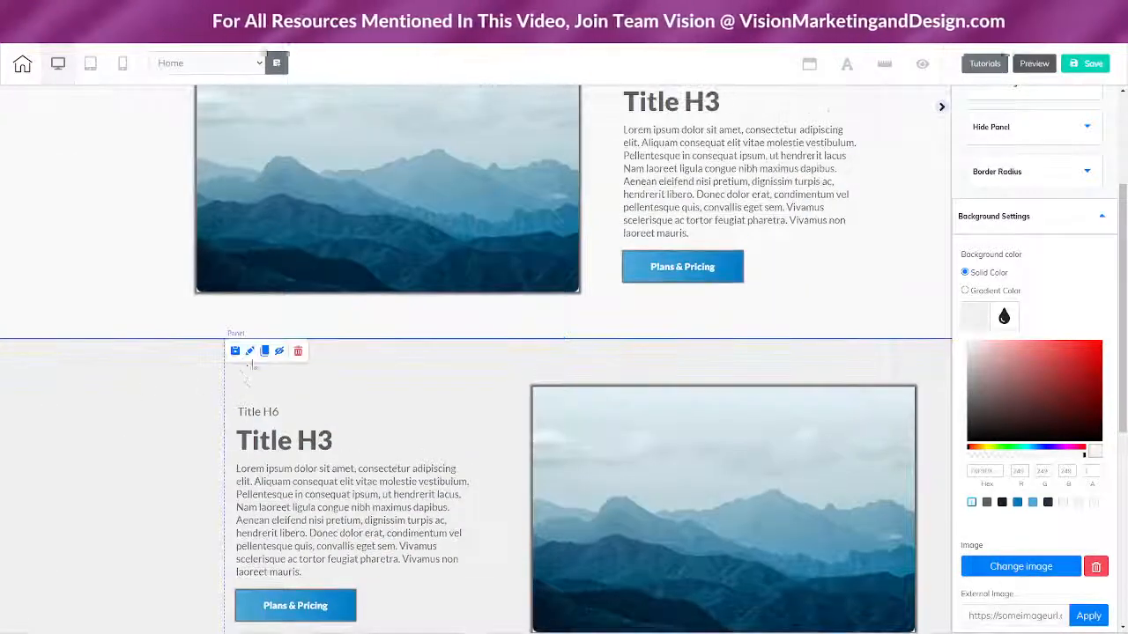
{"action": "left_click", "coordinate": [264, 353]}
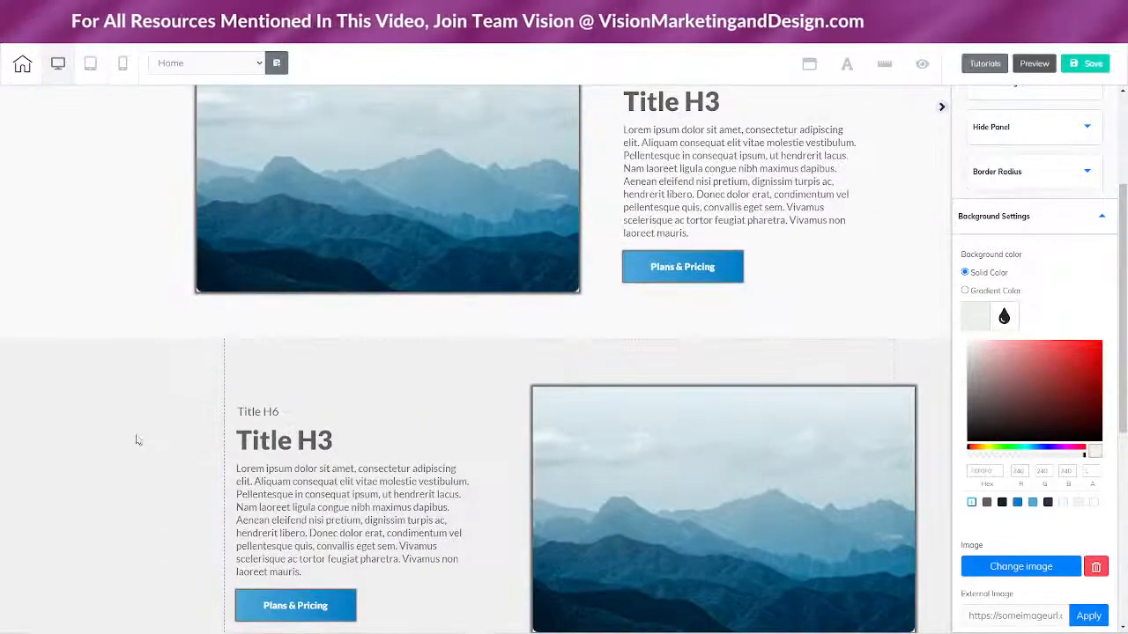
{"action": "scroll", "coordinate": [137, 428], "scroll_direction": "down", "scroll_amount": 4}
{"action": "mouse_move", "coordinate": [138, 391]}
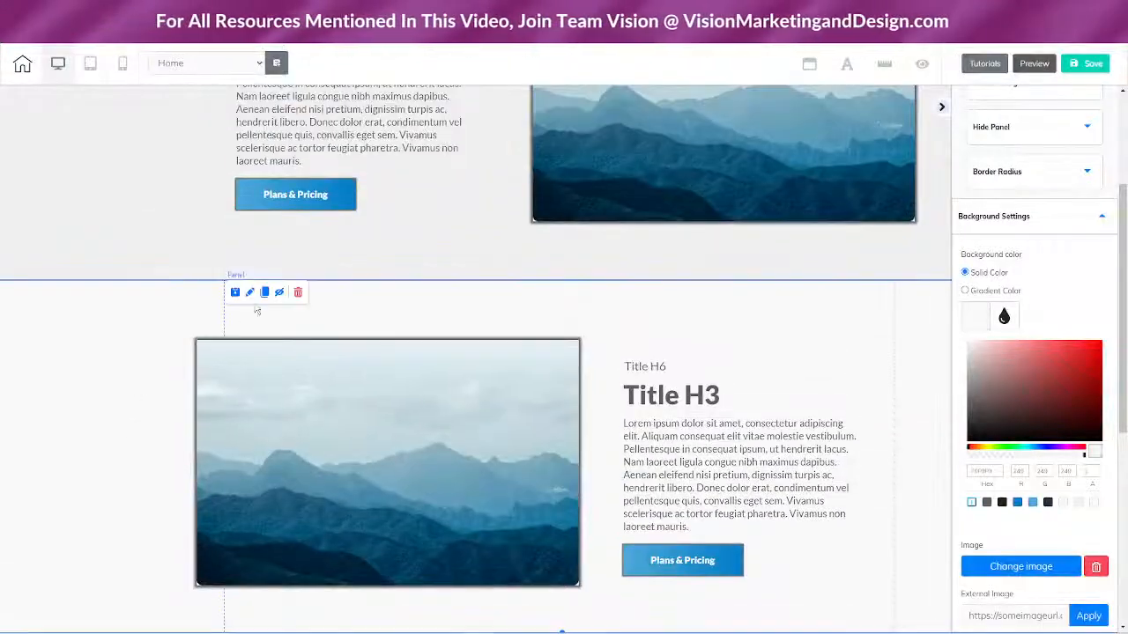
{"action": "scroll", "coordinate": [105, 513], "scroll_direction": "down", "scroll_amount": 8}
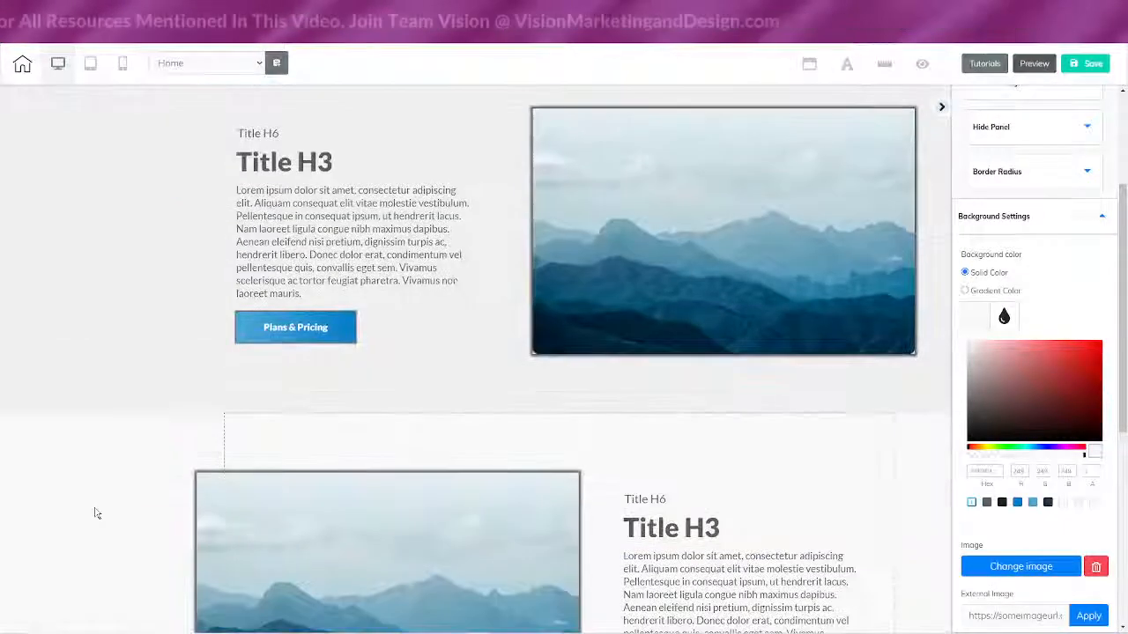
- Save and publish the homepage with the newly cloned text-and-image panels
{"action": "scroll", "coordinate": [94, 515], "scroll_direction": "up", "scroll_amount": 1}
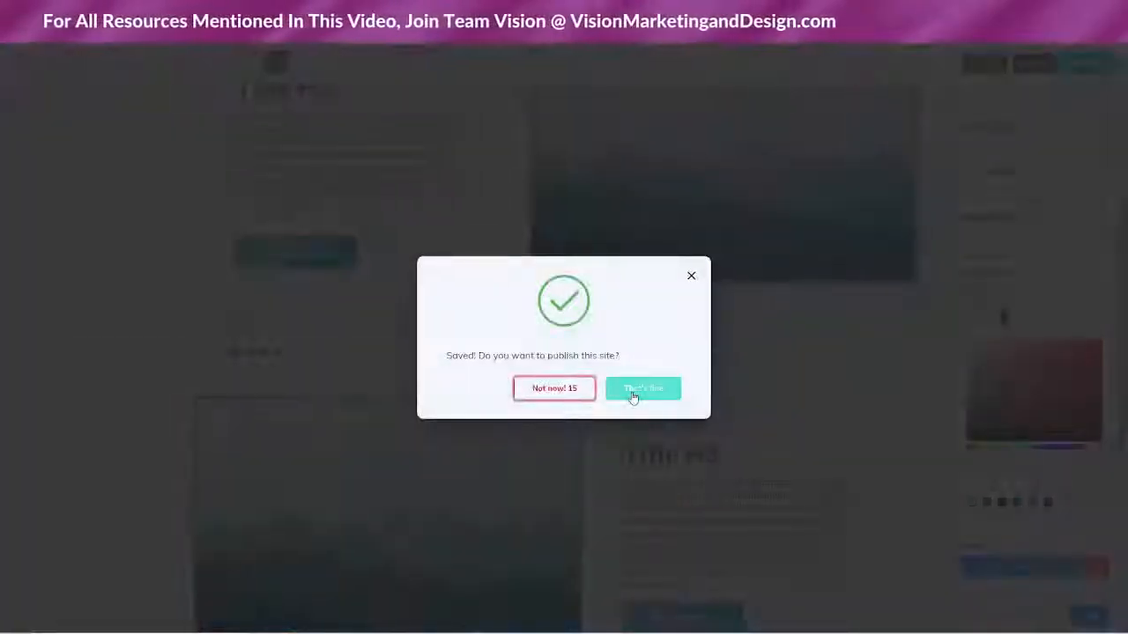
{"action": "left_click", "coordinate": [631, 393]}
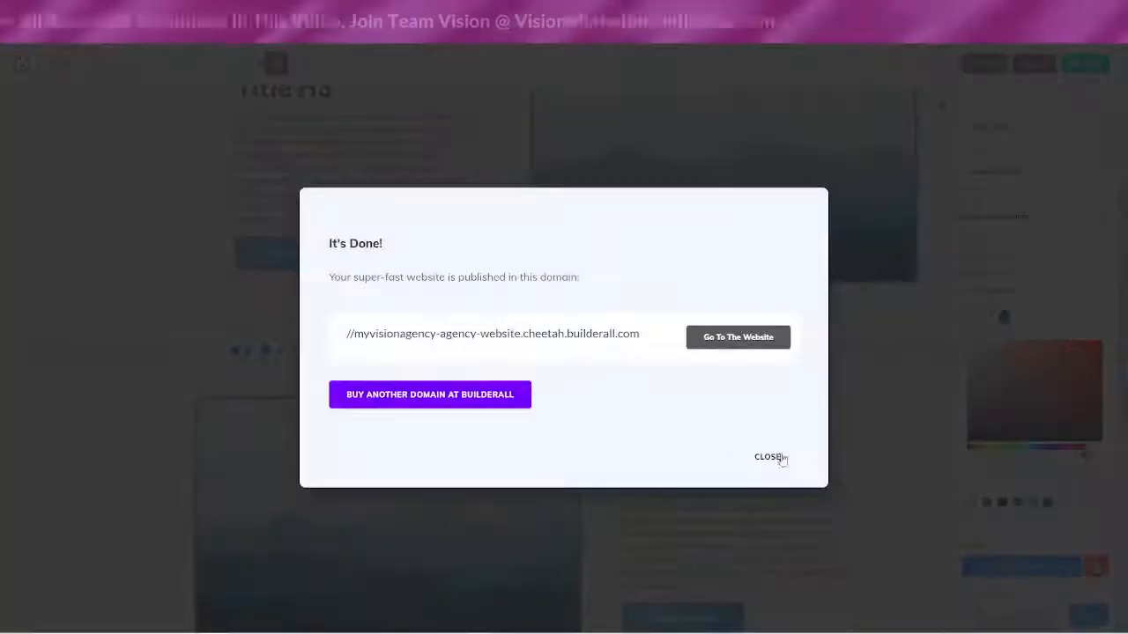
{"action": "left_click", "coordinate": [769, 457]}
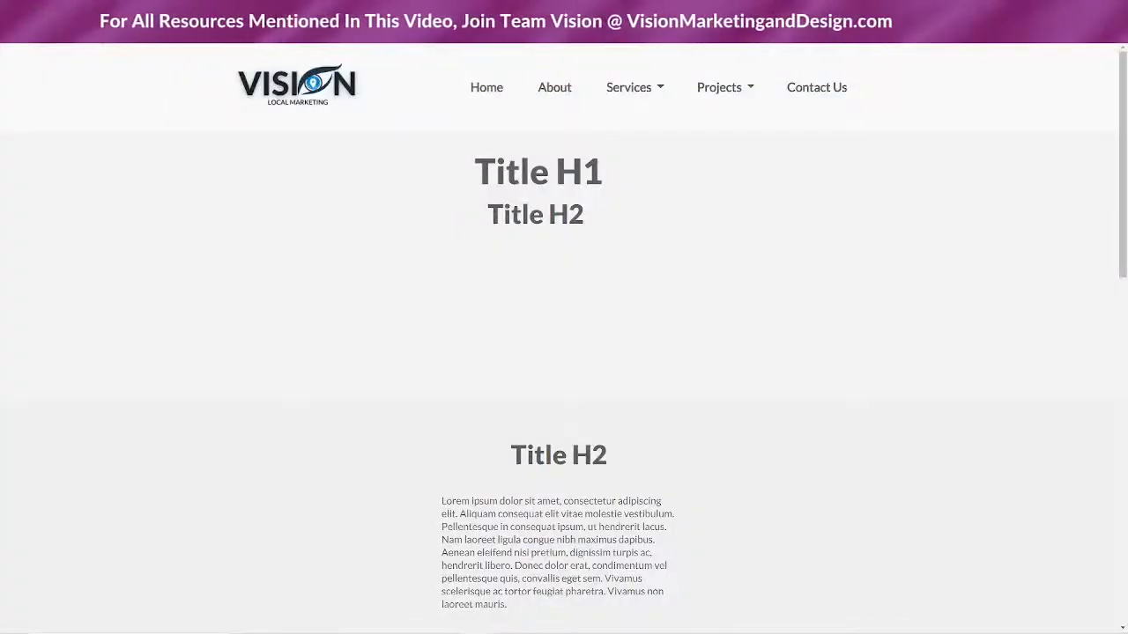
- Reload the live homepage and examine the cloned panels' slide-in animations and alternating backgrounds down the whole page
{"action": "key", "text": "F5"}
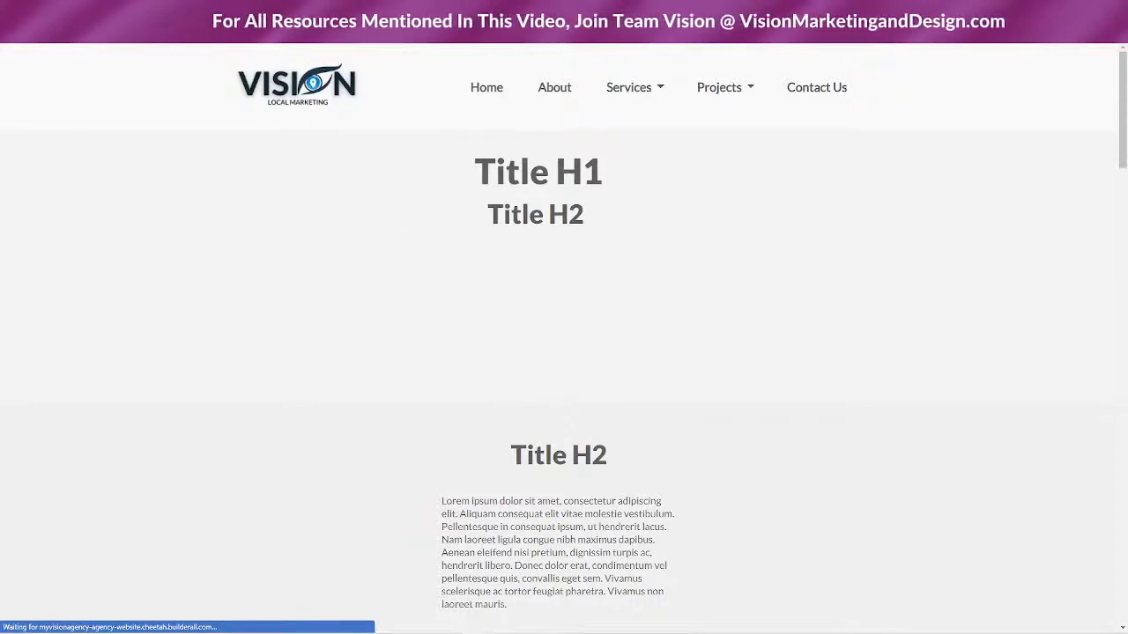
{"action": "left_click", "coordinate": [50, 31]}
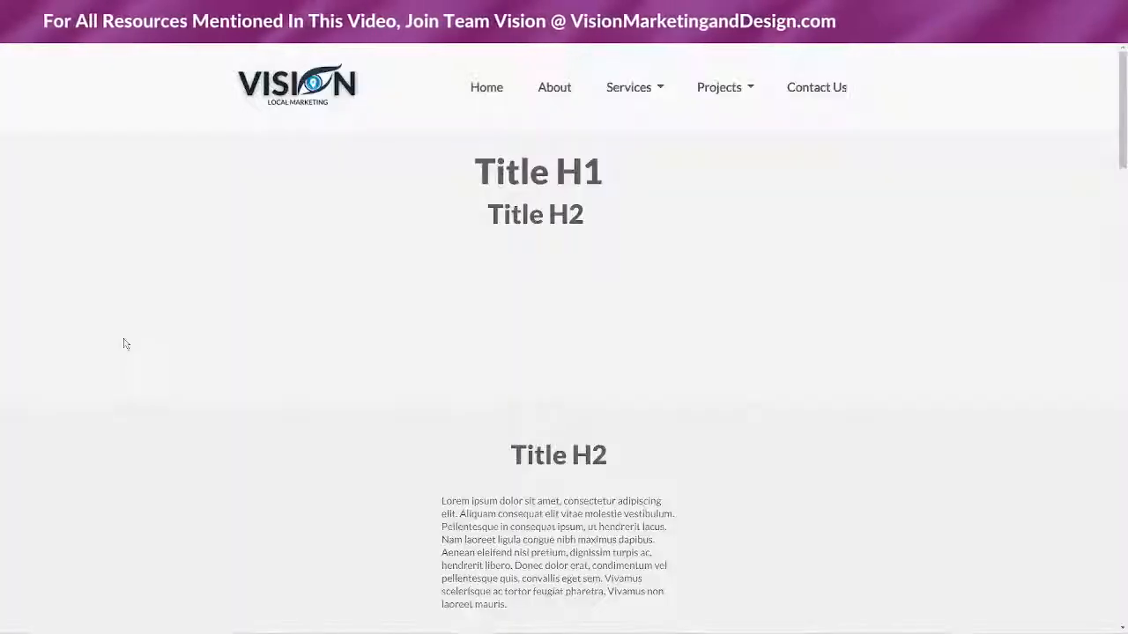
{"action": "scroll", "coordinate": [91, 289], "scroll_direction": "down", "scroll_amount": 6}
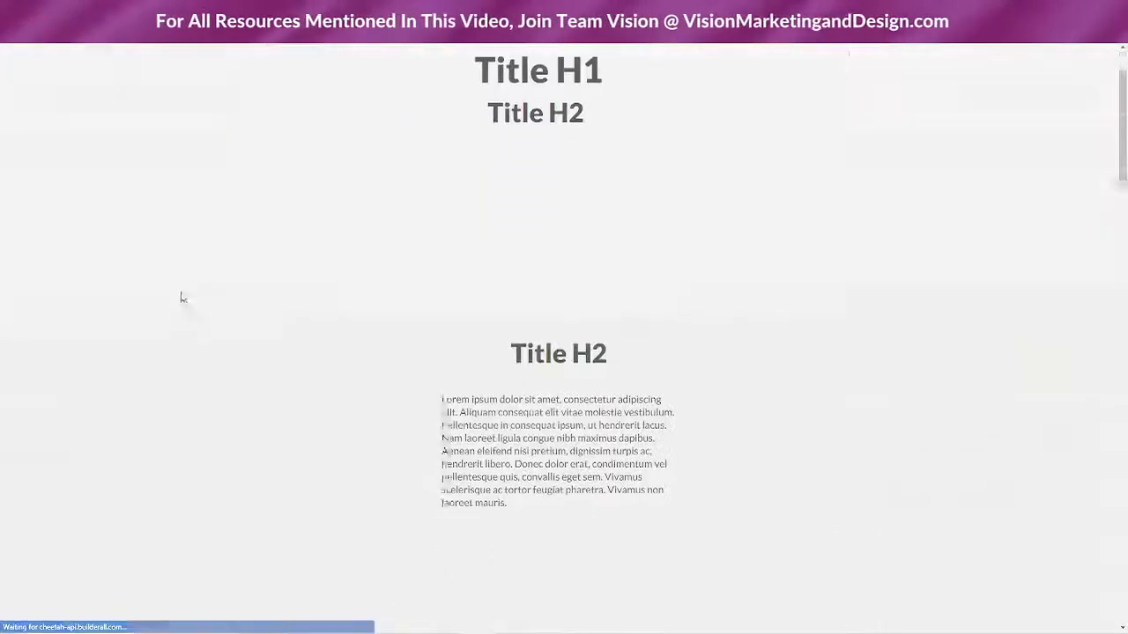
{"action": "scroll", "coordinate": [89, 297], "scroll_direction": "down", "scroll_amount": 6}
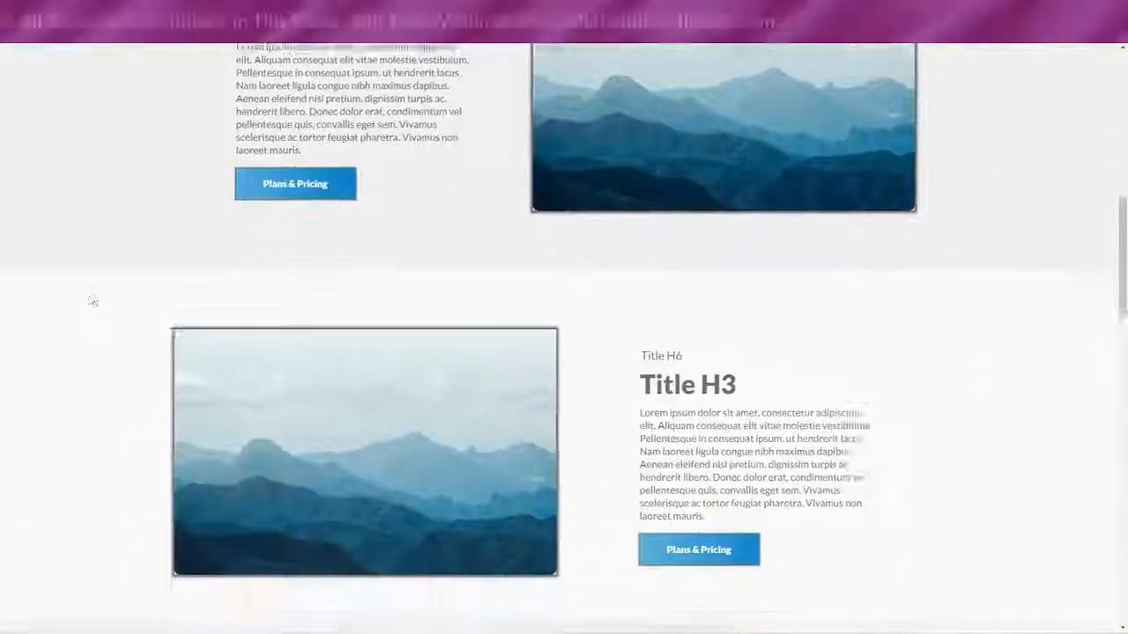
{"action": "scroll", "coordinate": [75, 293], "scroll_direction": "down", "scroll_amount": 10}
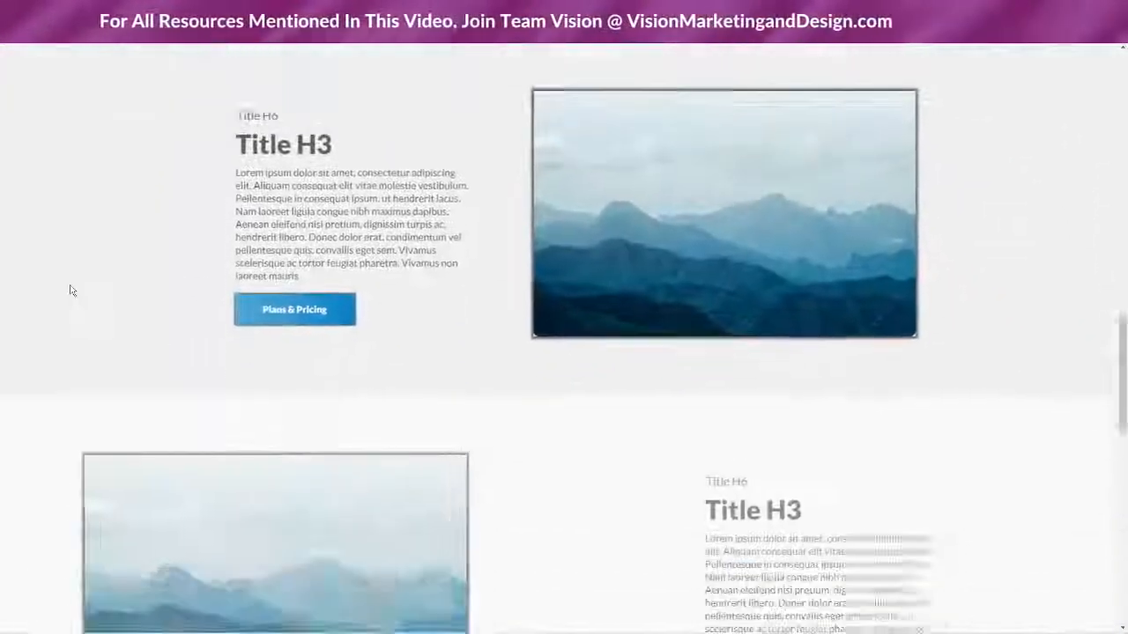
{"action": "scroll", "coordinate": [72, 290], "scroll_direction": "down", "scroll_amount": 8}
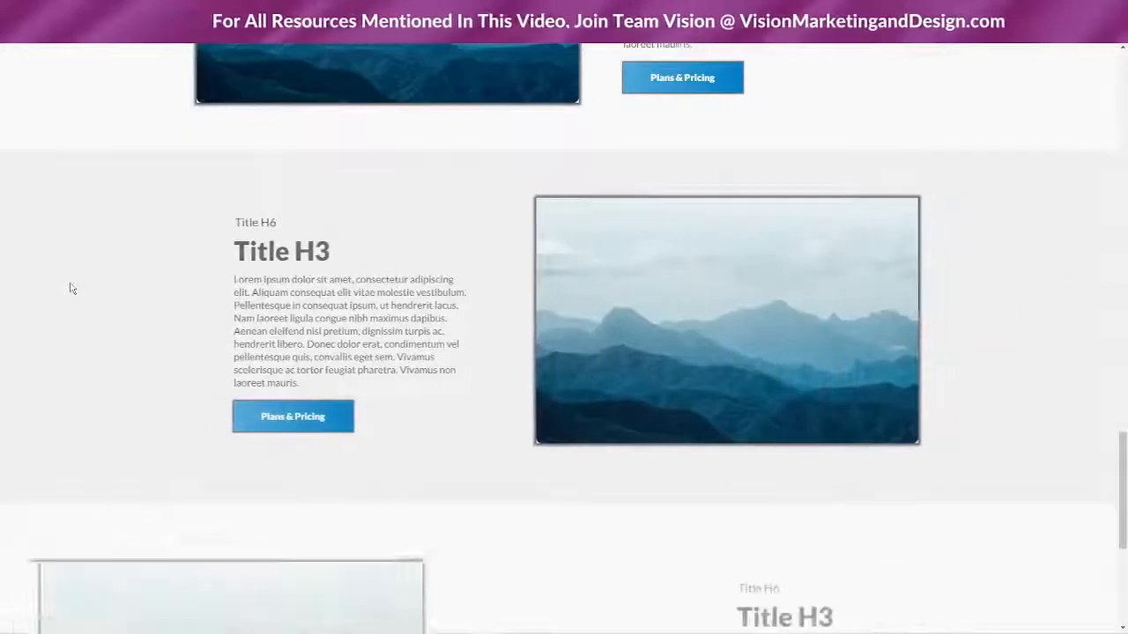
{"action": "scroll", "coordinate": [72, 289], "scroll_direction": "up", "scroll_amount": 15}
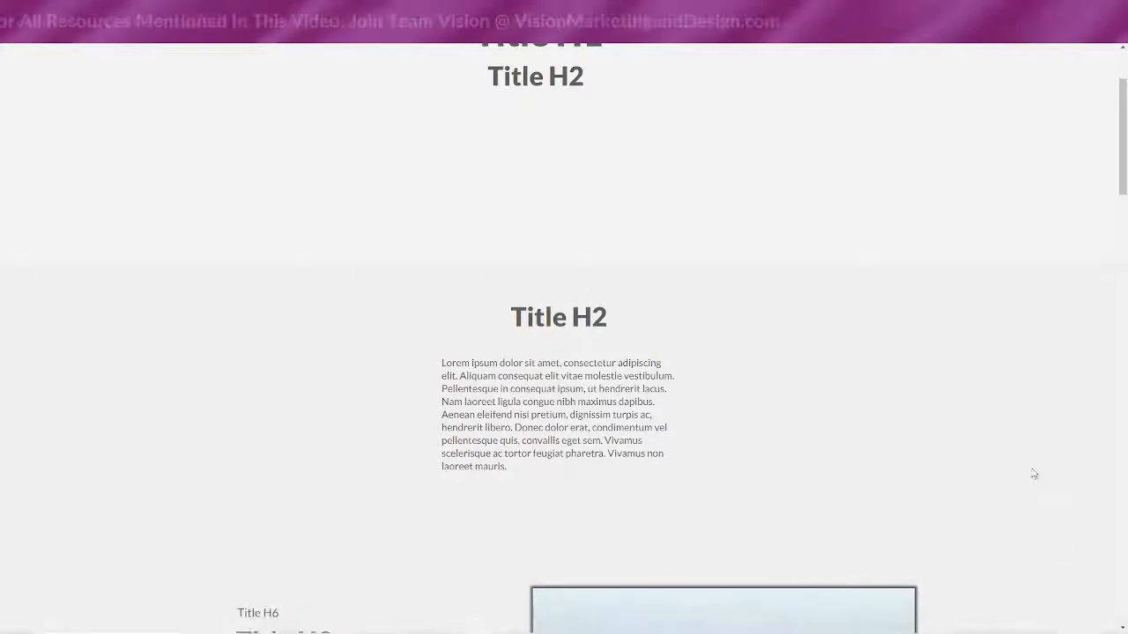
{"action": "scroll", "coordinate": [605, 229], "scroll_direction": "up", "scroll_amount": 2}
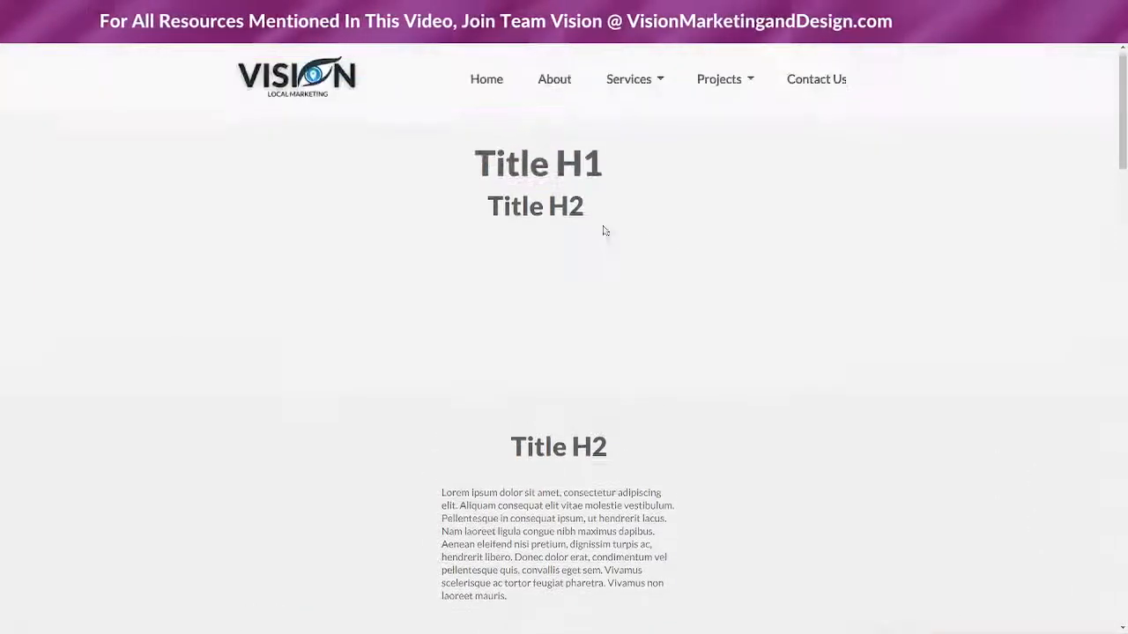